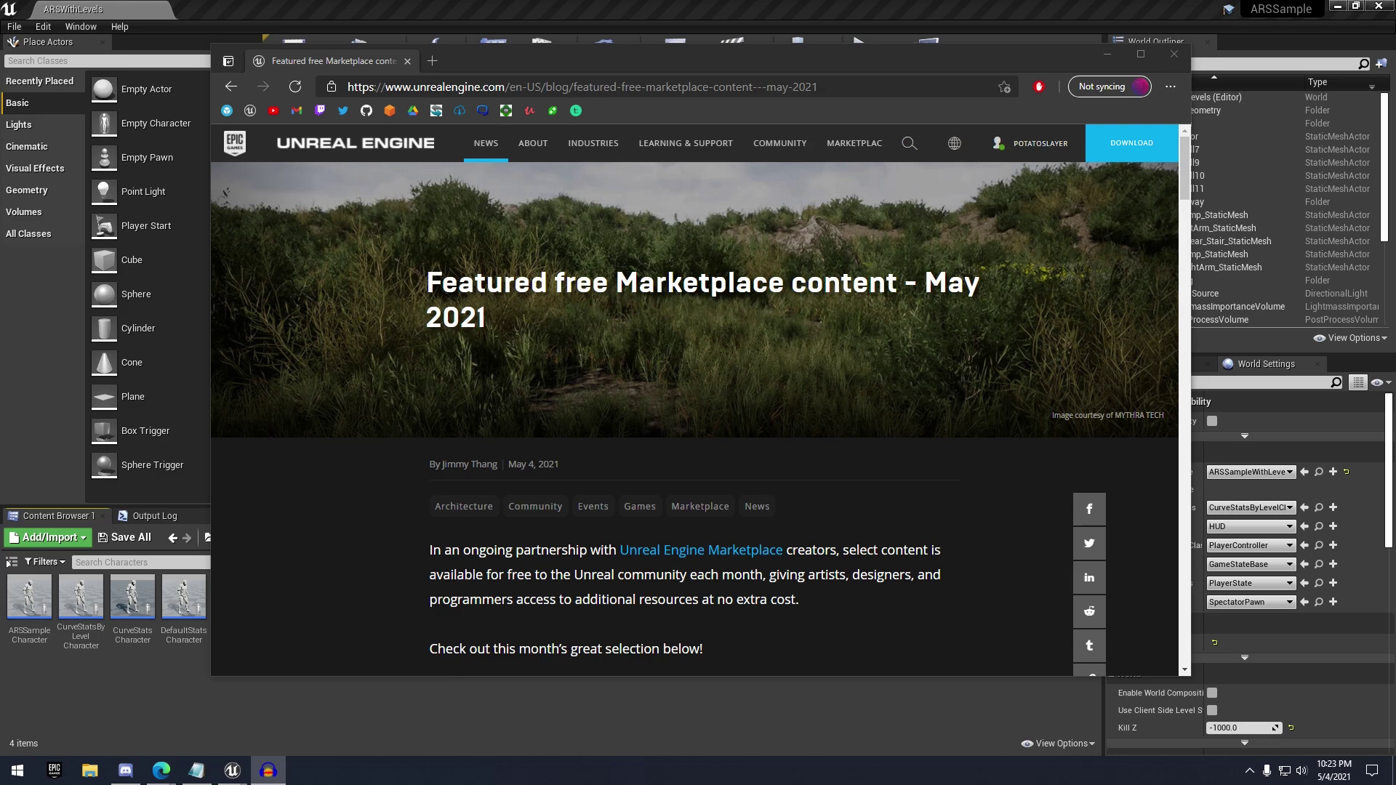
Read the May 2021 free Marketplace content article down to the Advanced RPG System entry
left_click(607, 289)
scroll(607, 289, "down", 1)
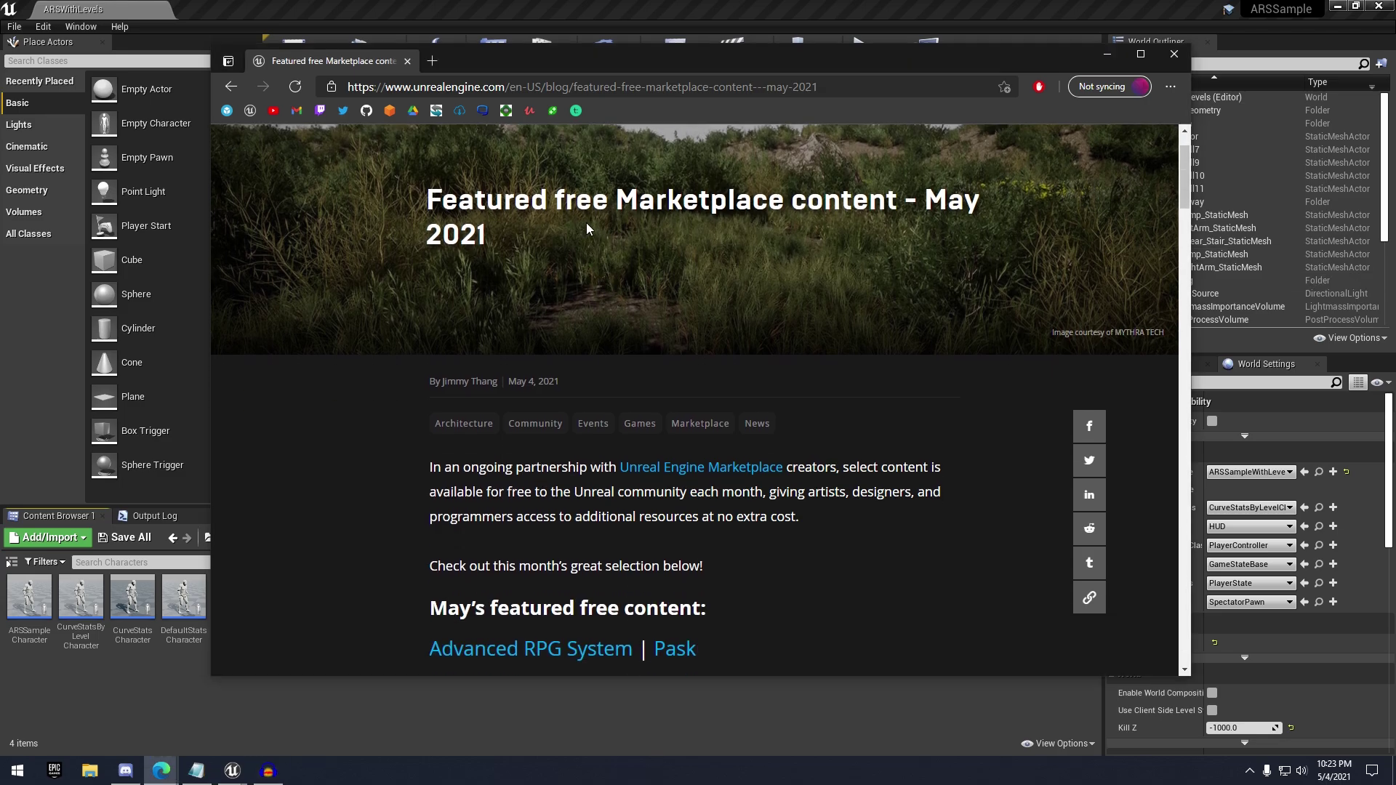
scroll(456, 407, "down", 3)
scroll(676, 403, "down", 2)
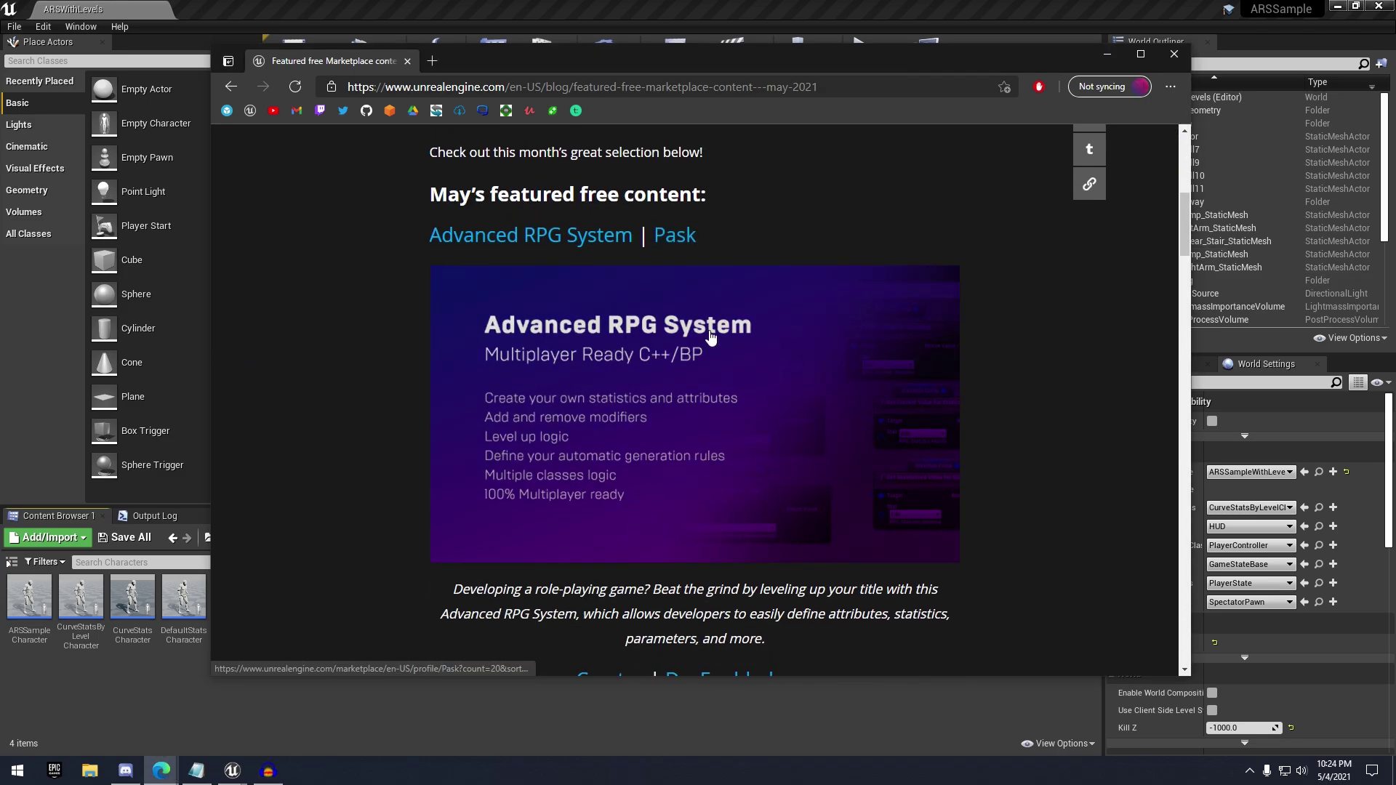
Switch to the Unreal Editor, play the ARSWithLevels map and run the character around near the three trigger boxes
left_click(1106, 54)
right_click_drag(894, 227, 841, 211)
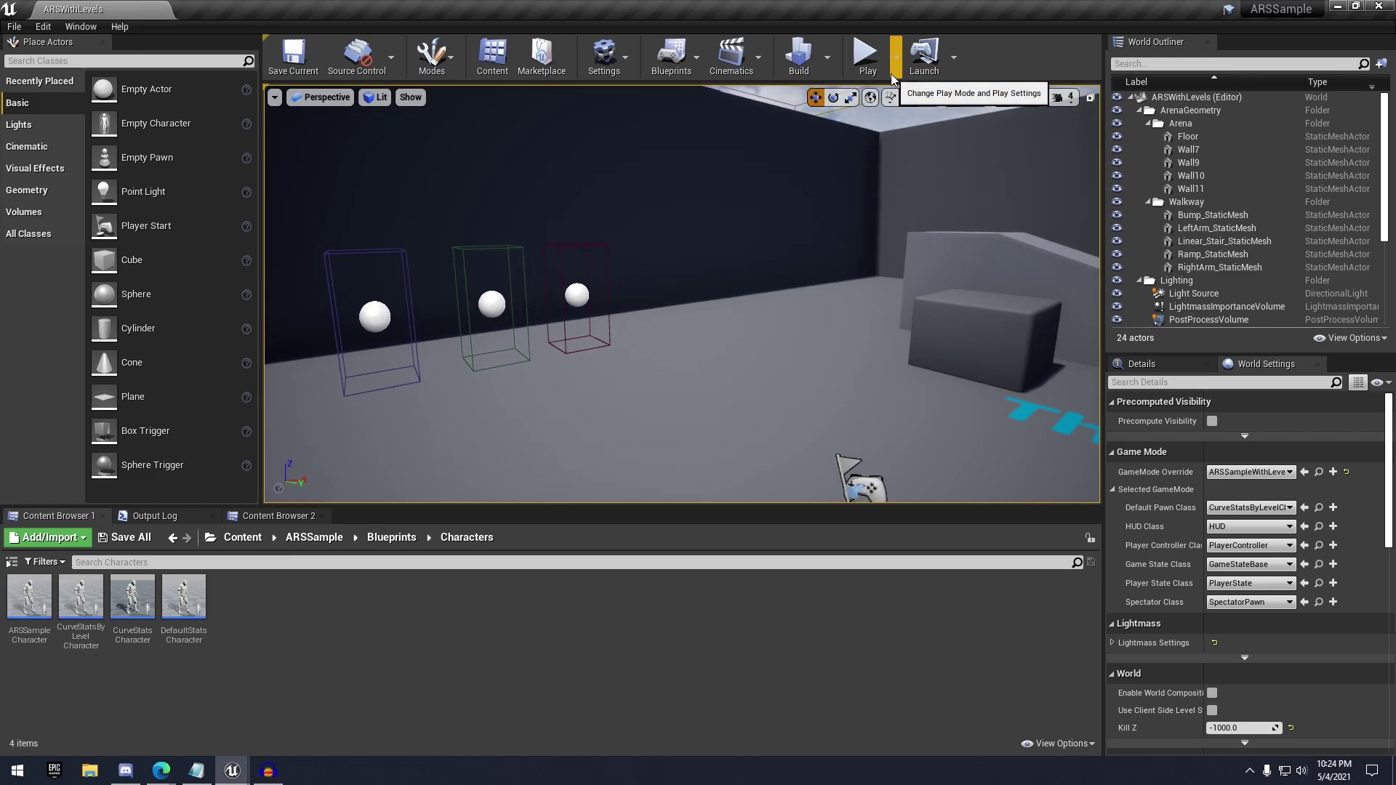
left_click(879, 69)
key("s")
key("a")
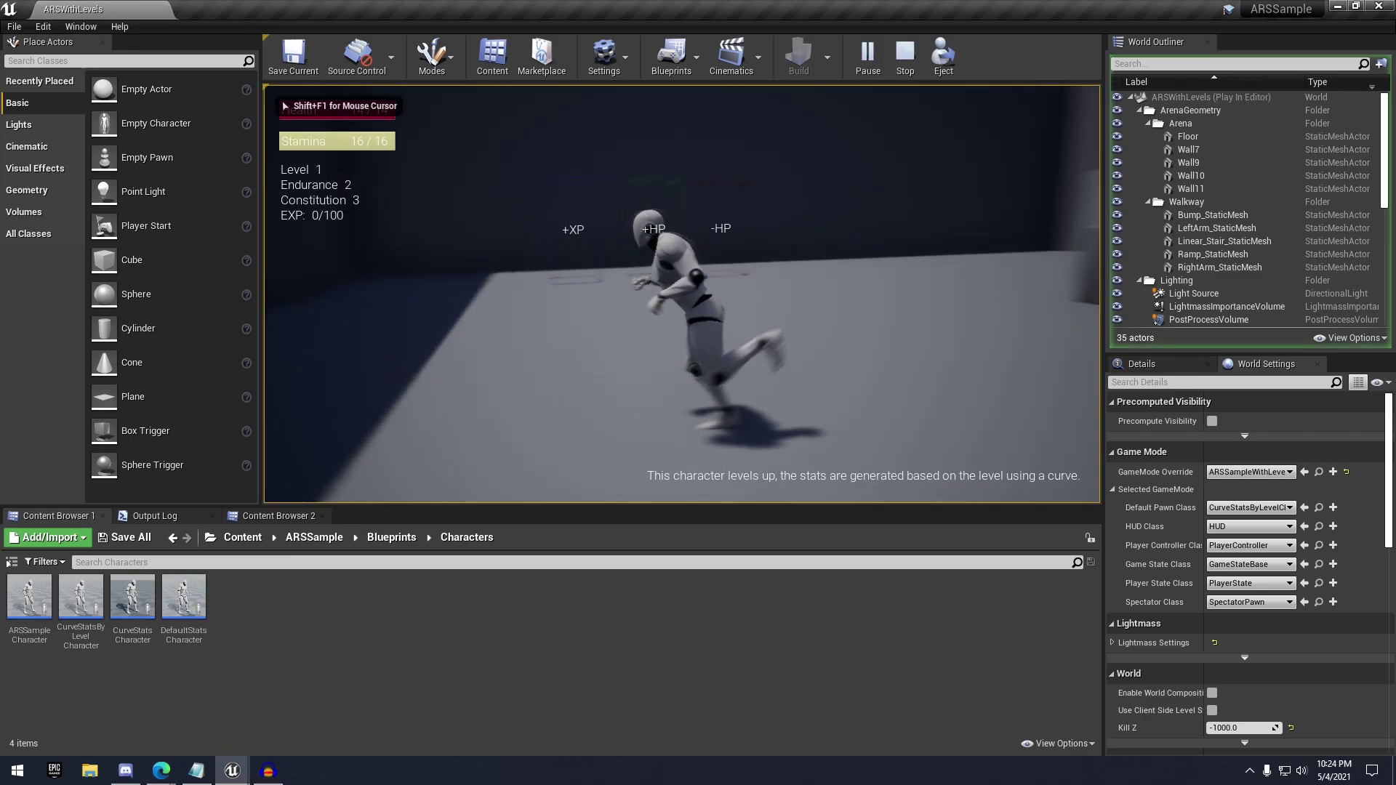
key("w")
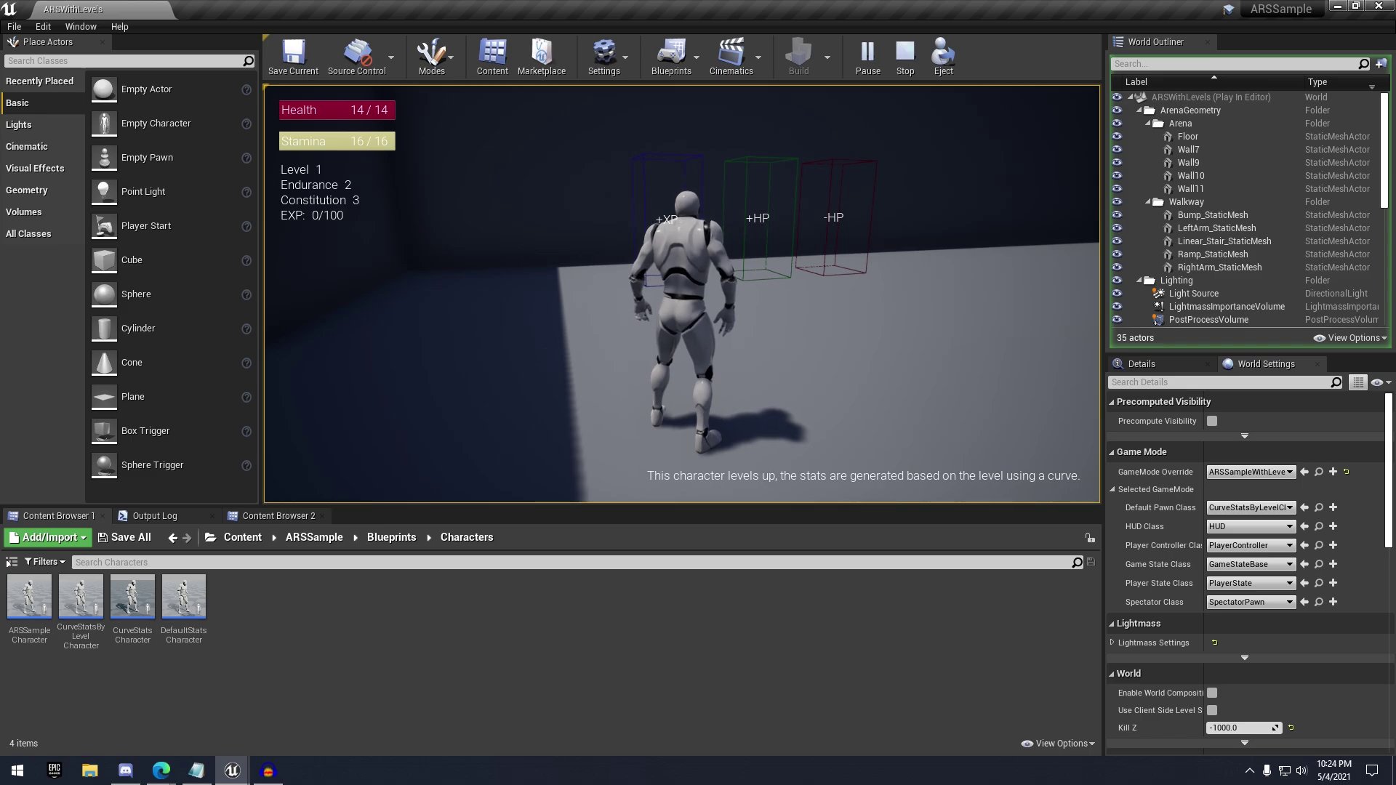
key("d")
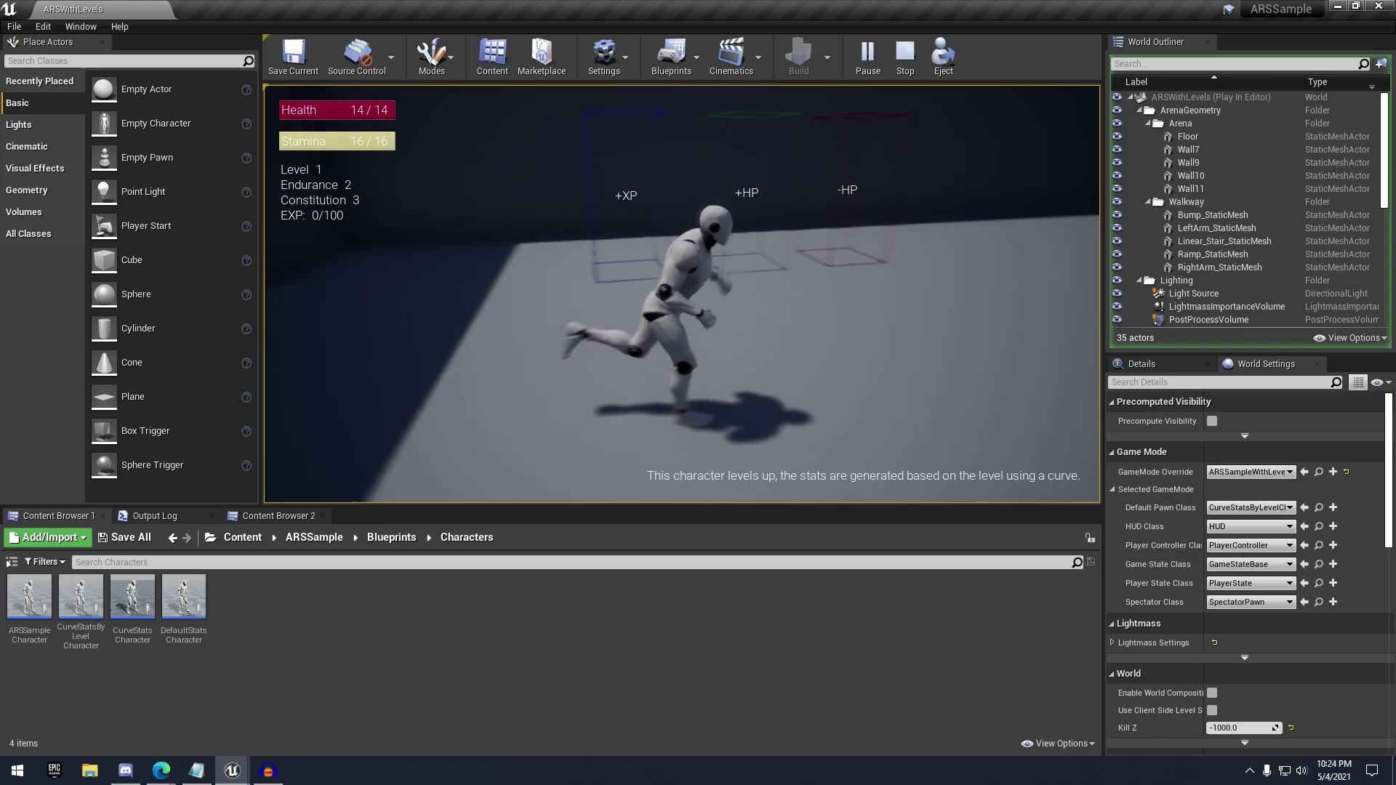
key("w")
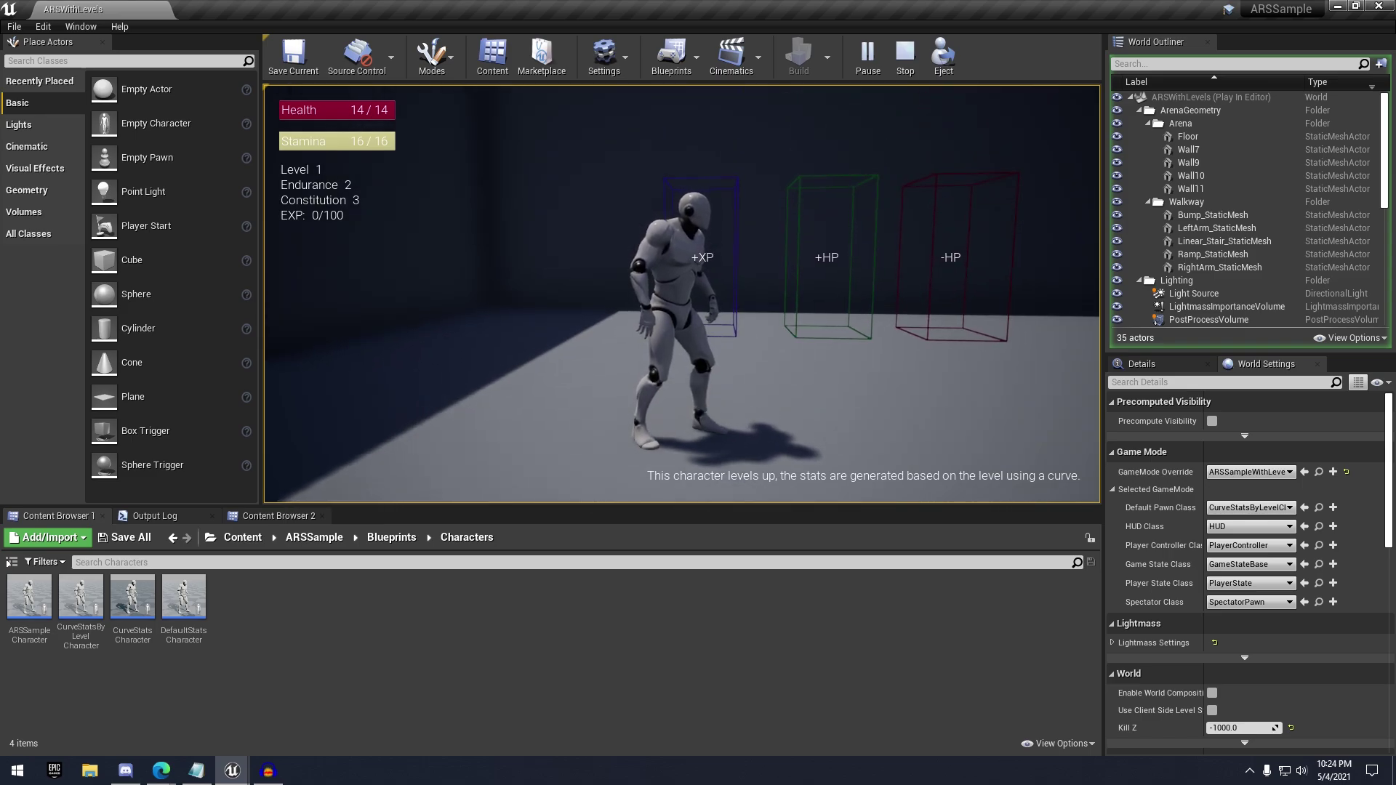
Move the character in and out of the +XP trigger box repeatedly until it reaches level 3
key("w")
key("s")
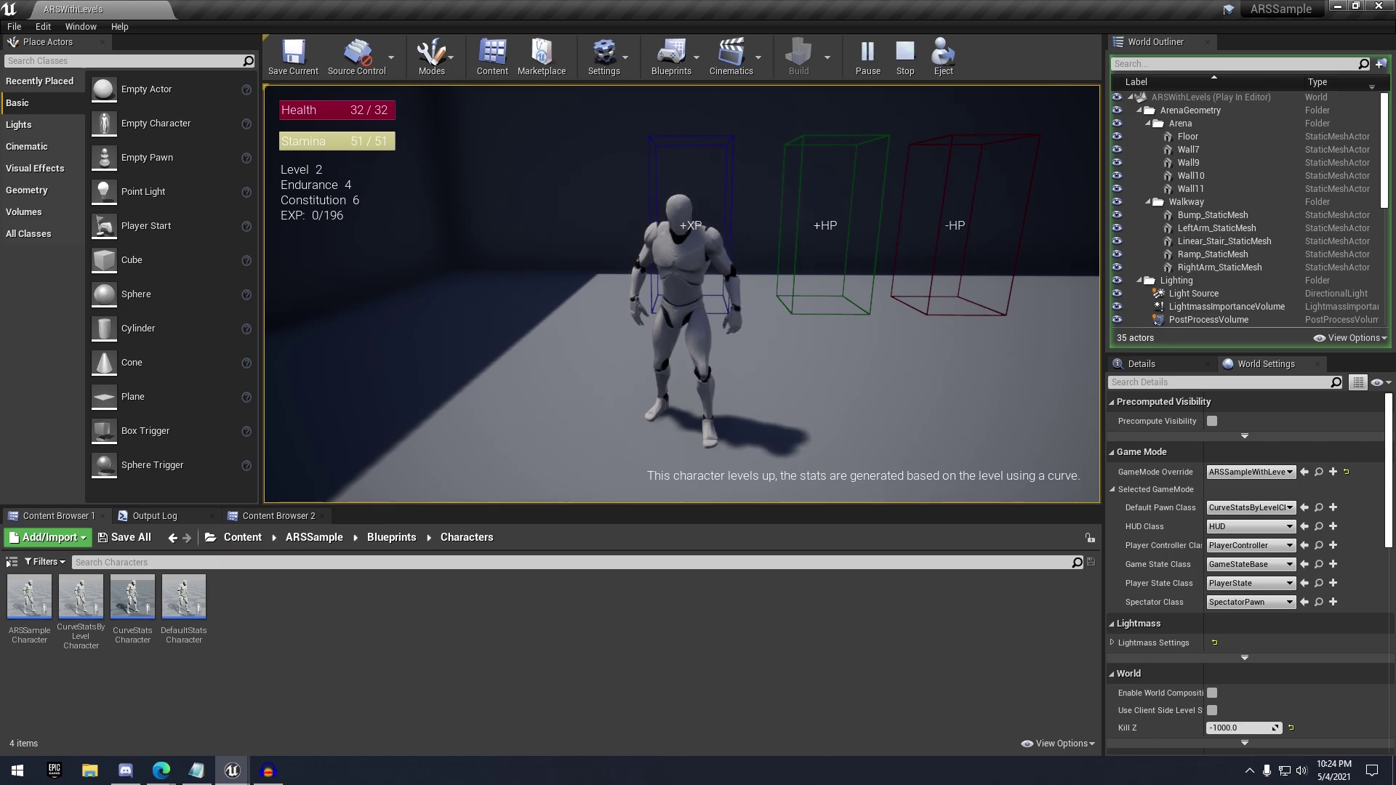
key("w")
key("s")
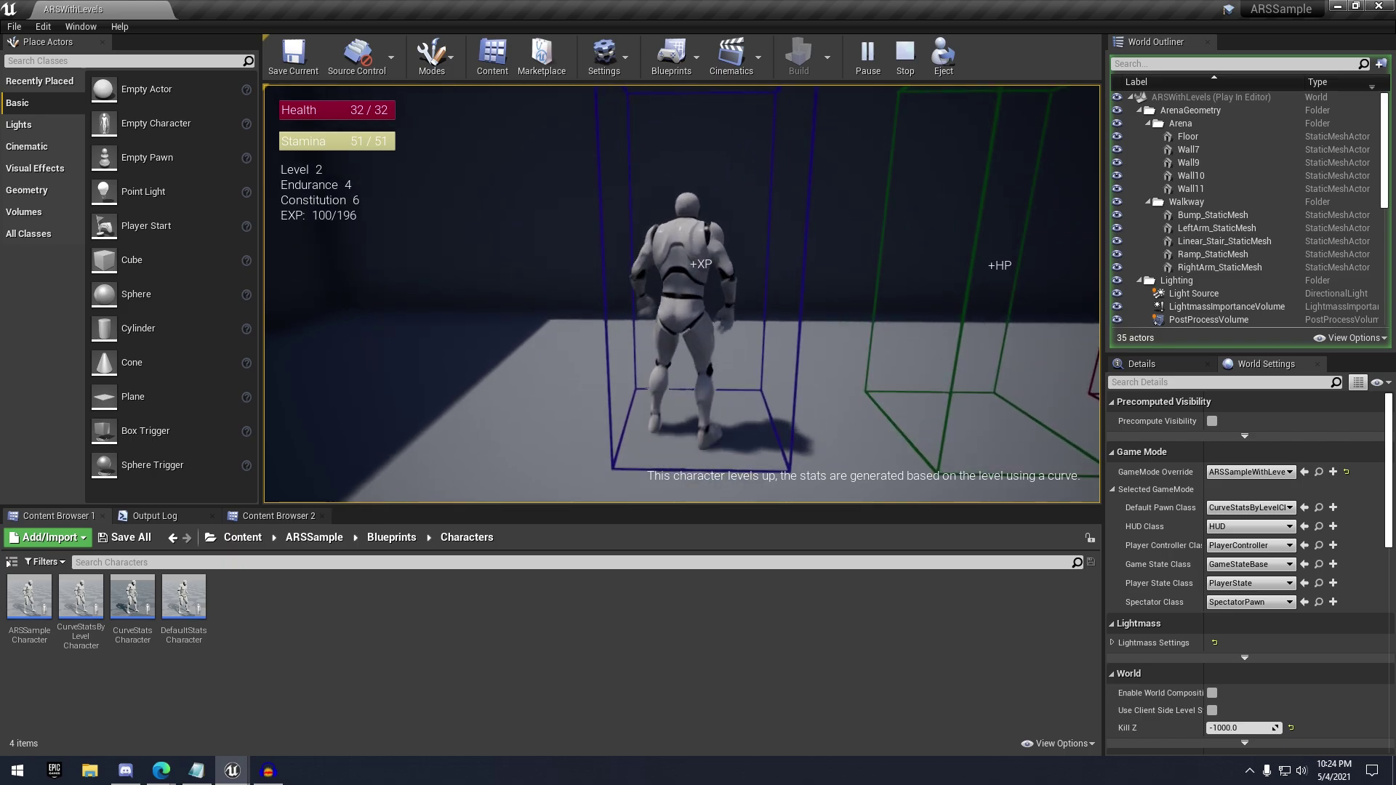
key("a")
key("w")
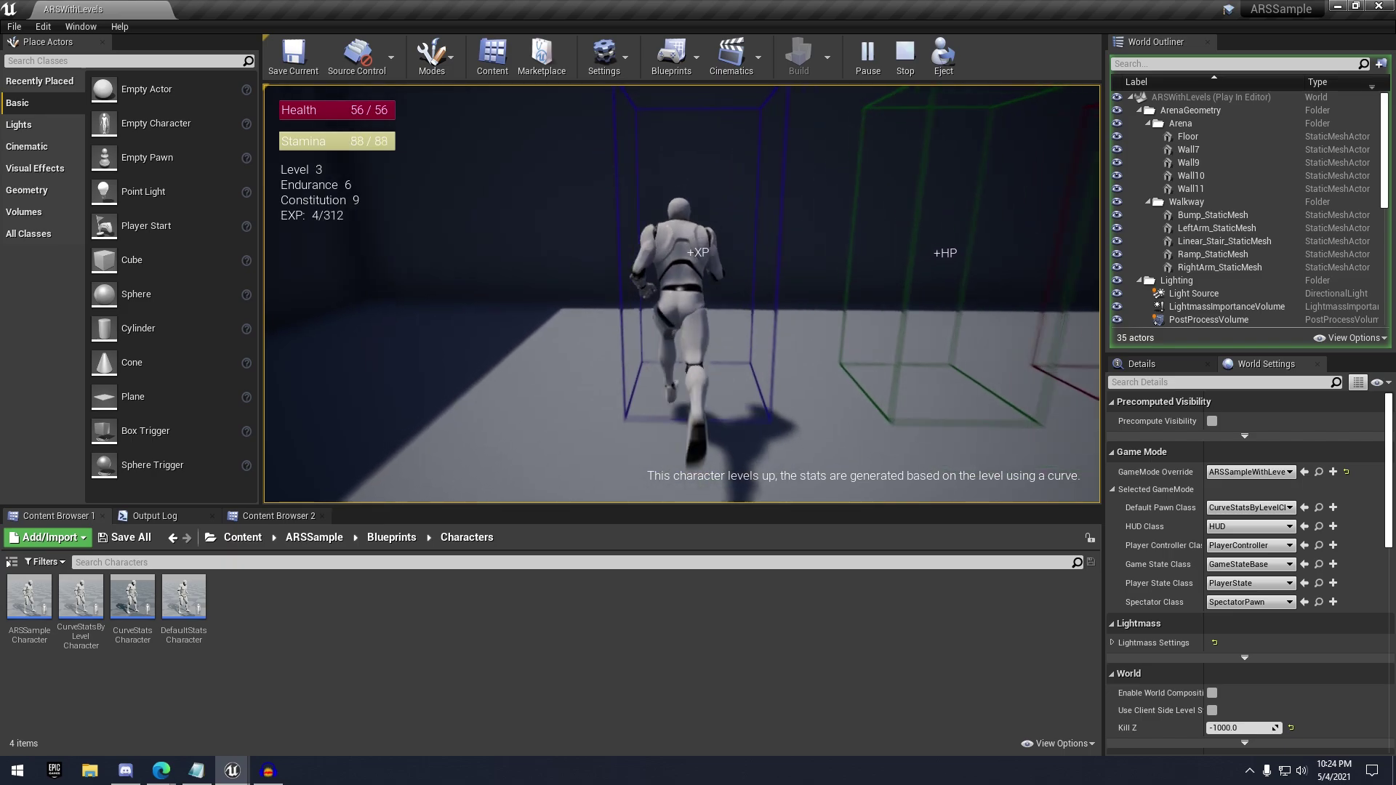
key("s")
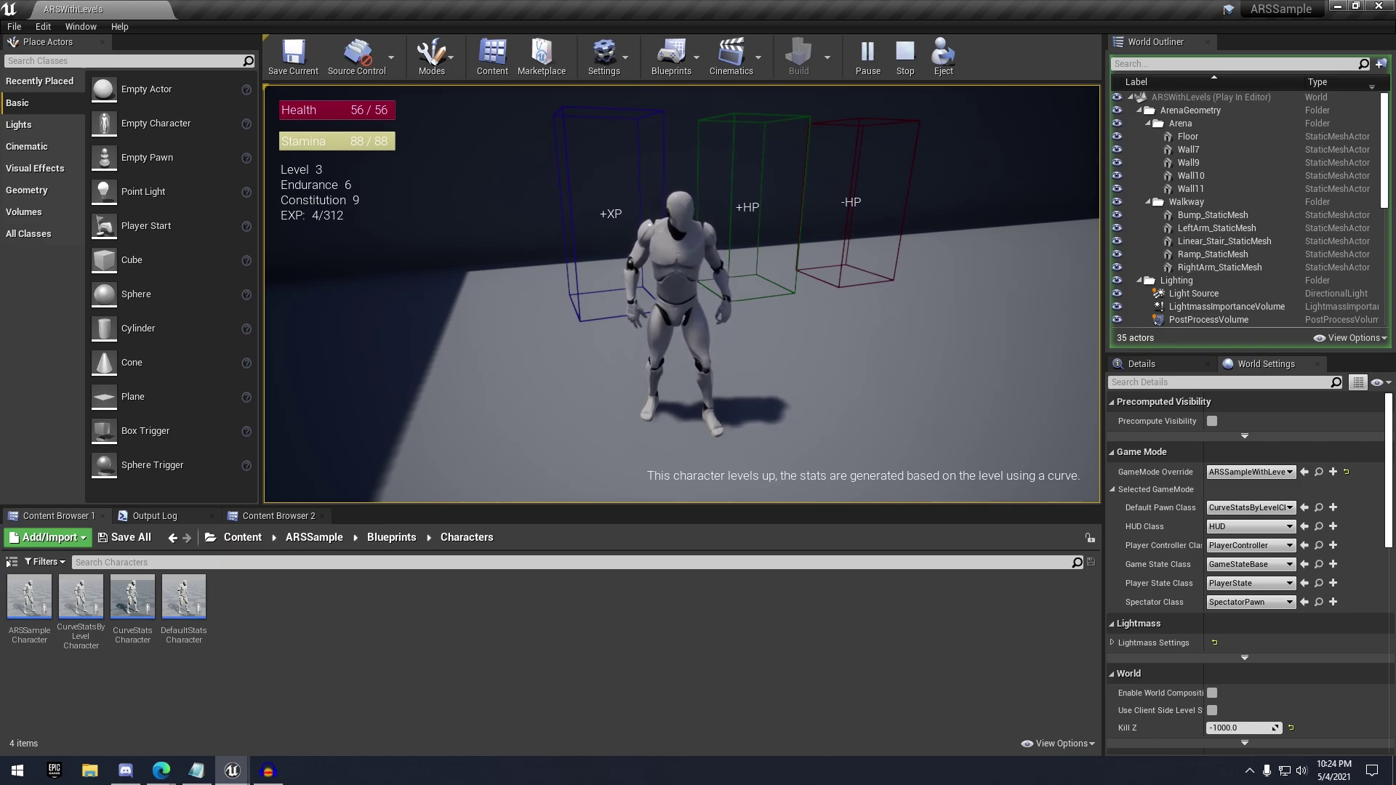
Test the health triggers by running the character through the -HP box and heading for the +HP box
key("w")
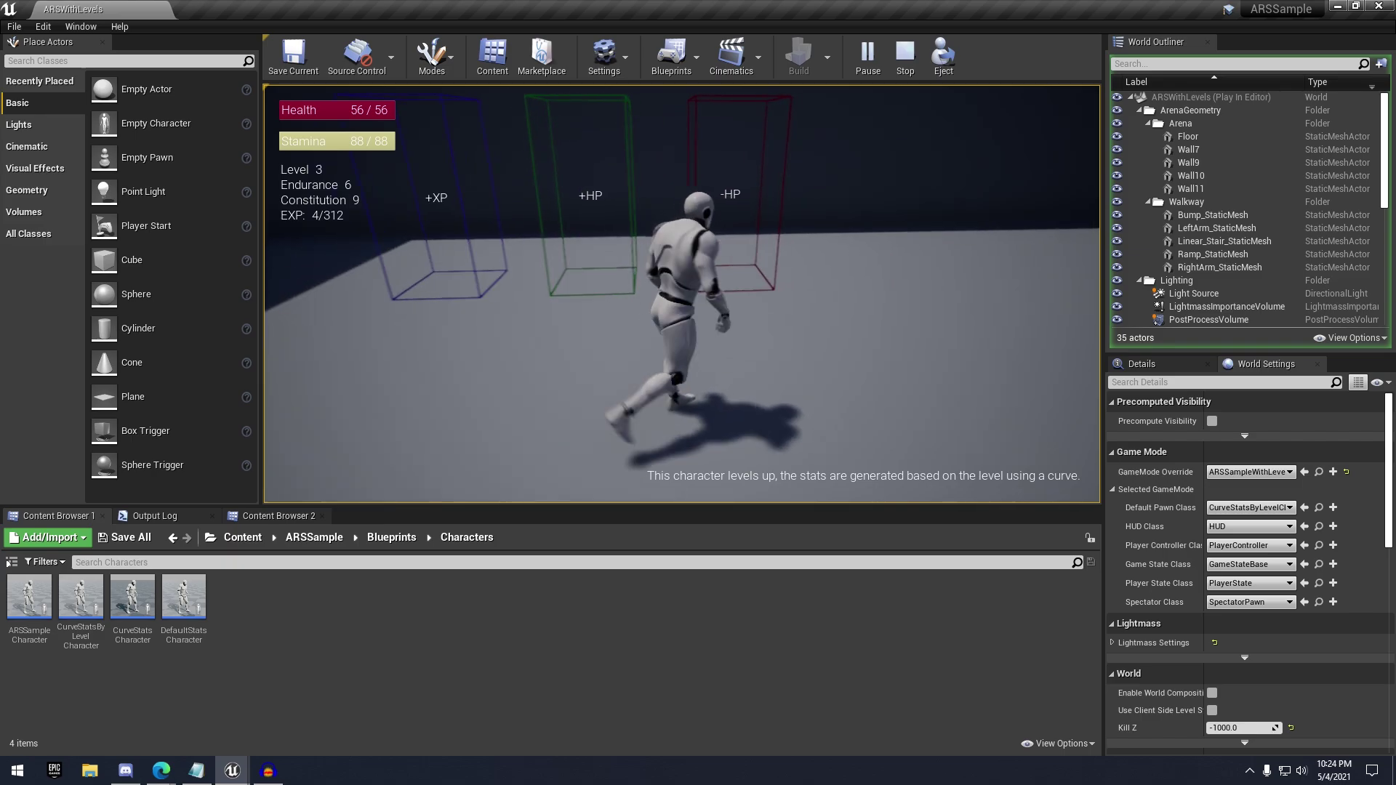
key("d")
key("s")
key("a")
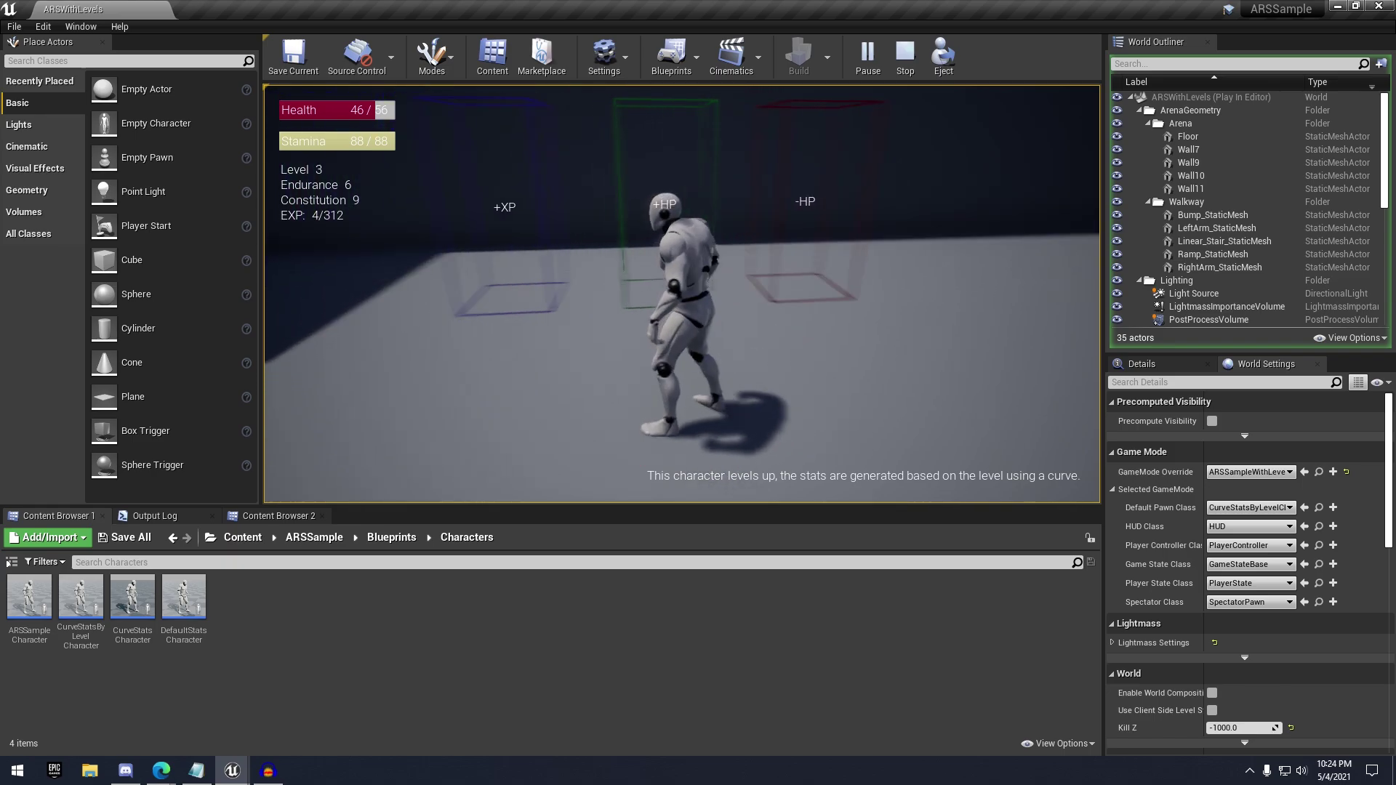
key("w")
key("a")
key("s")
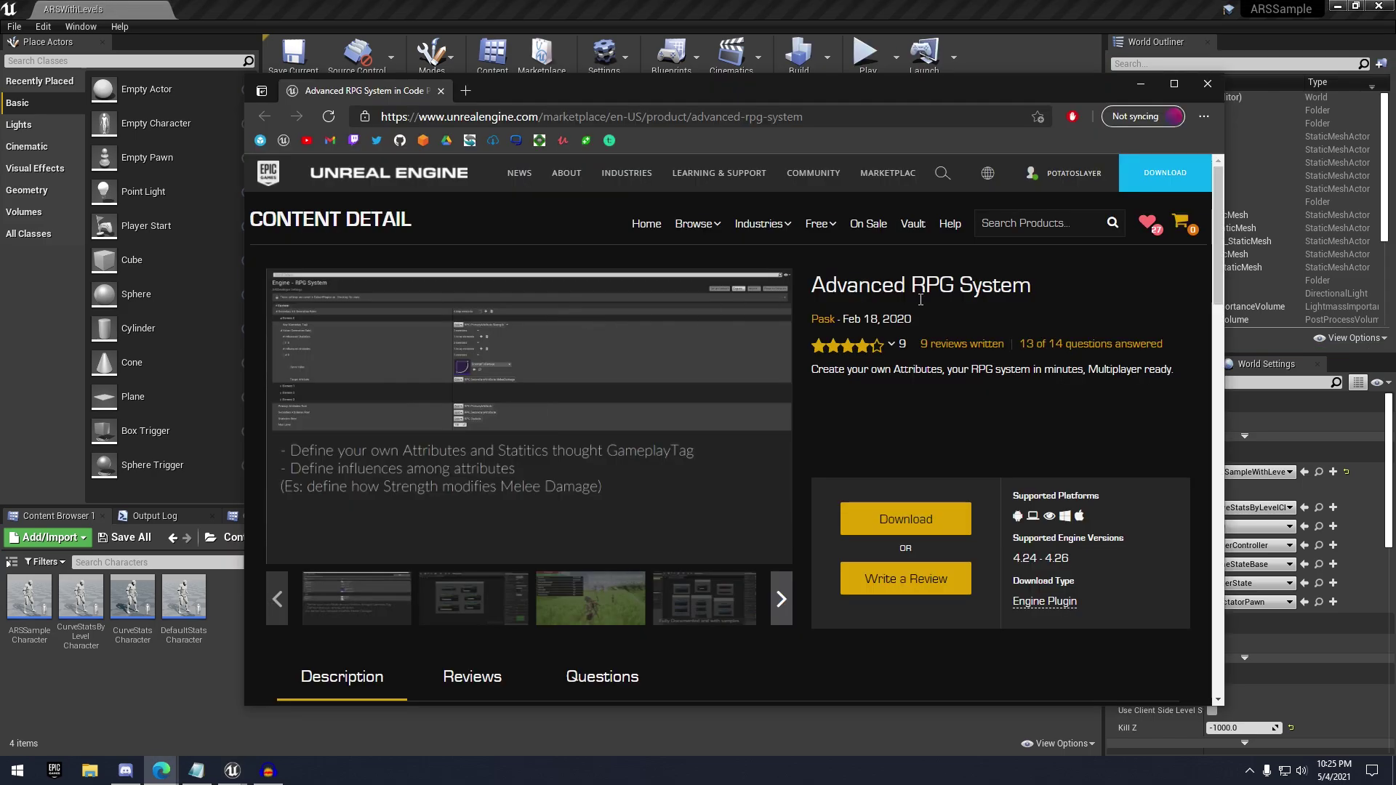
Examine the Advanced RPG System marketplace page in the browser, including its title, preview images and description
left_click_drag(882, 285, 1069, 288)
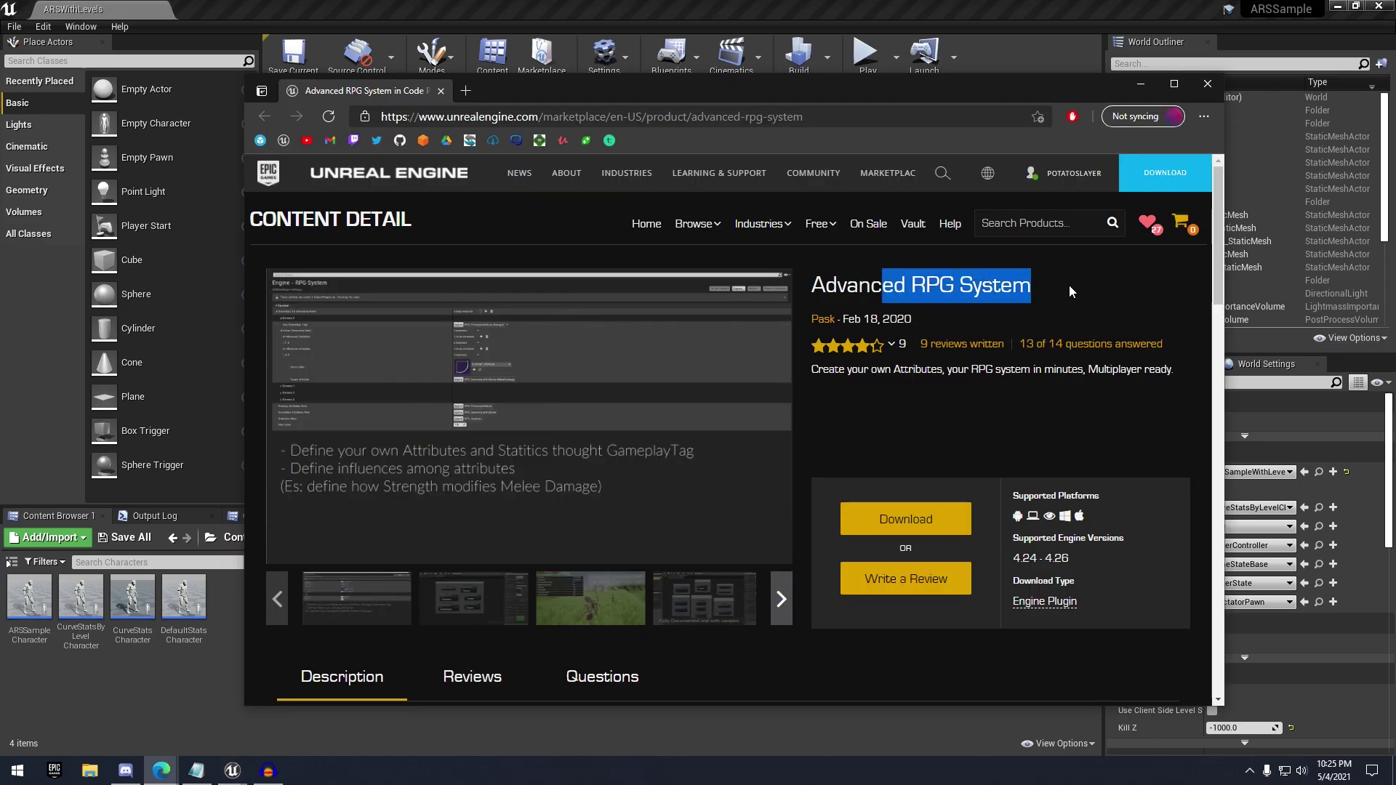
scroll(1042, 288, "down", 1)
key("alt+Tab")
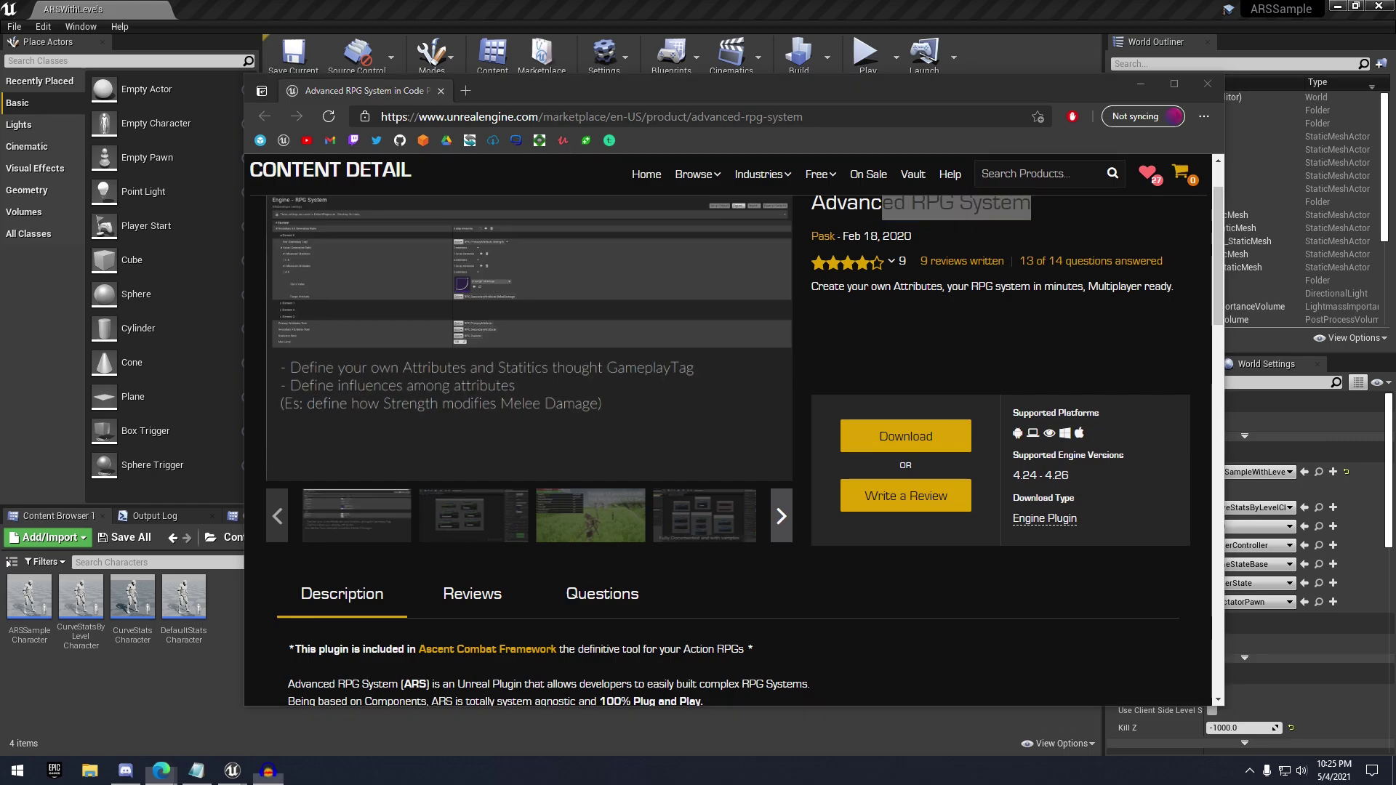
scroll(593, 371, "up", 1)
scroll(592, 371, "down", 3)
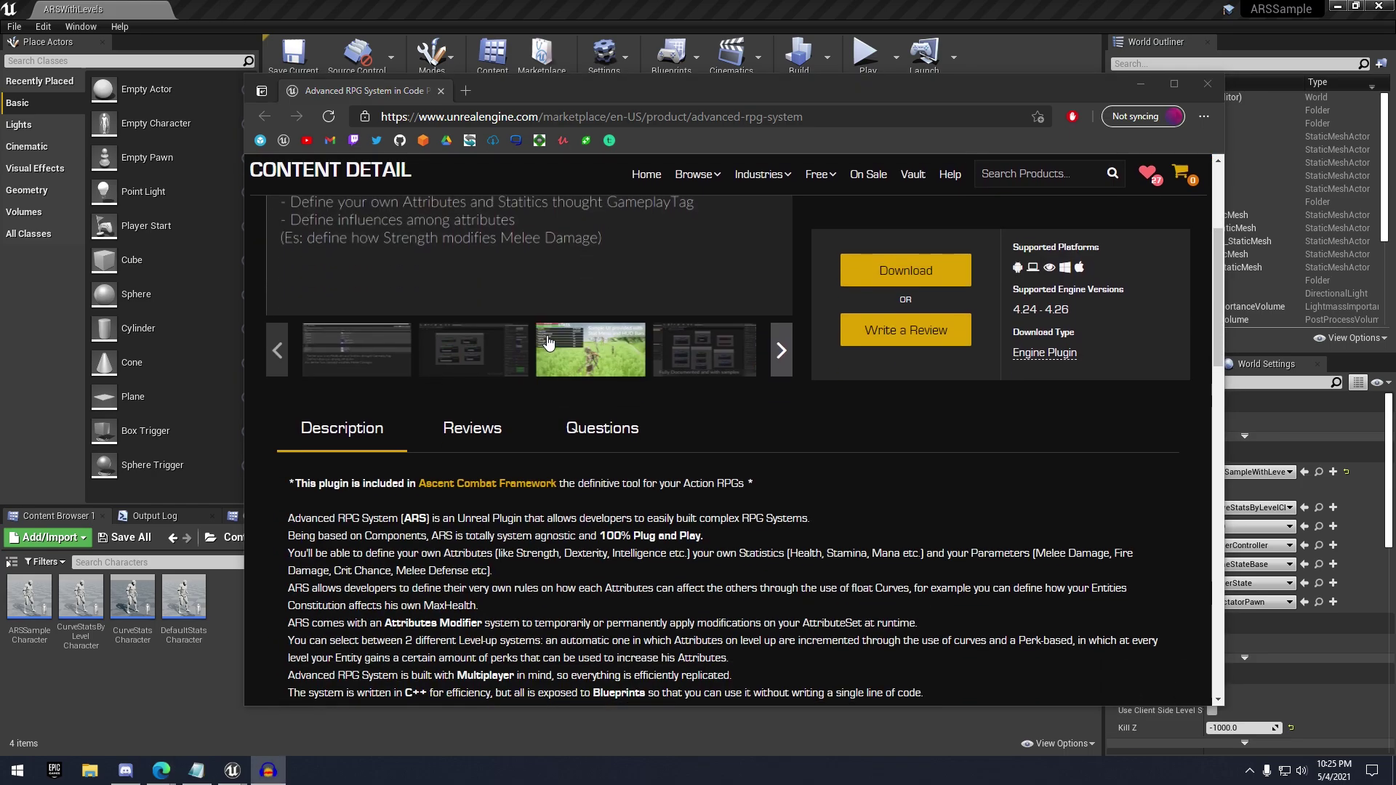
scroll(769, 503, "up", 3)
scroll(589, 415, "down", 6)
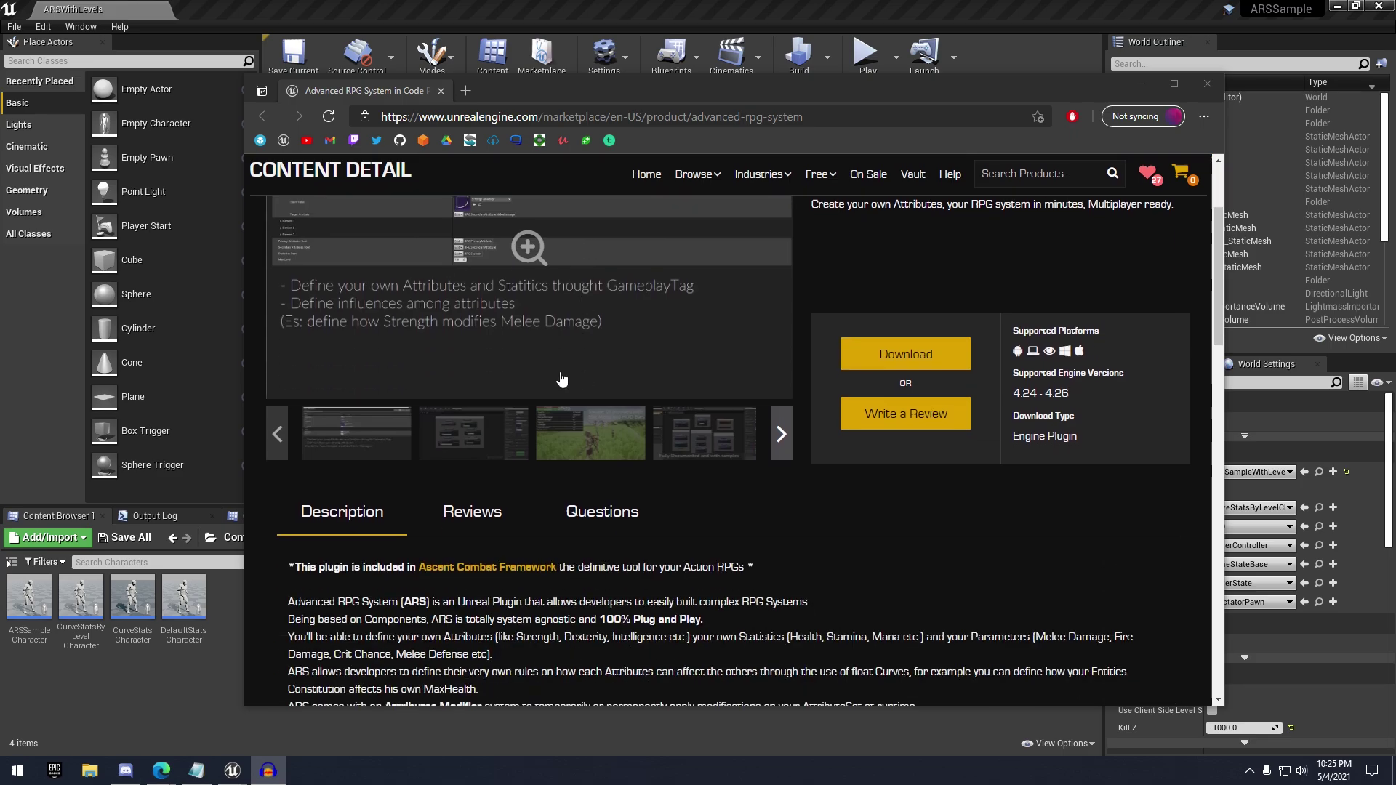
scroll(553, 396, "up", 1)
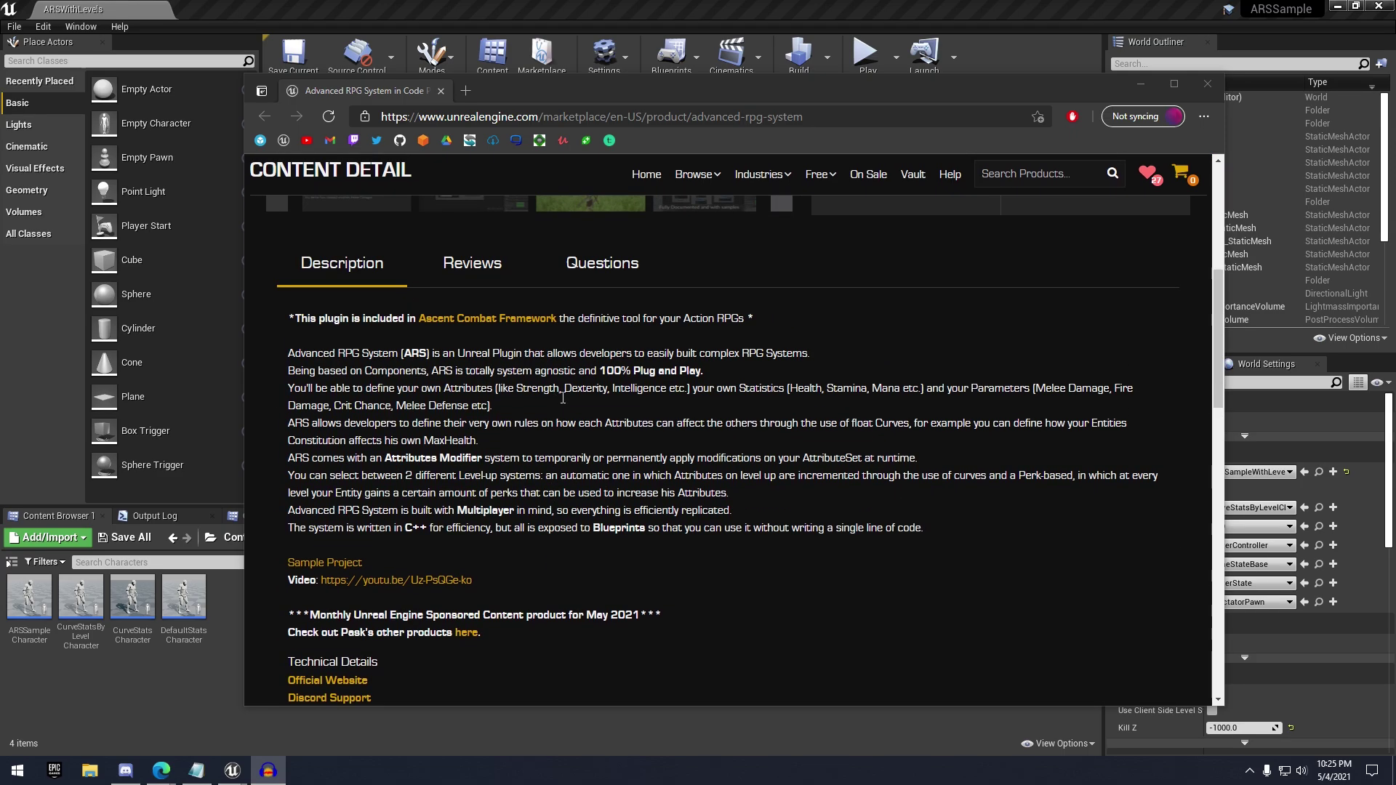
Open the Ascent Combat Framework link from the plugin description in a new tab, look over the product page and close it
left_click_drag(812, 287, 1019, 296)
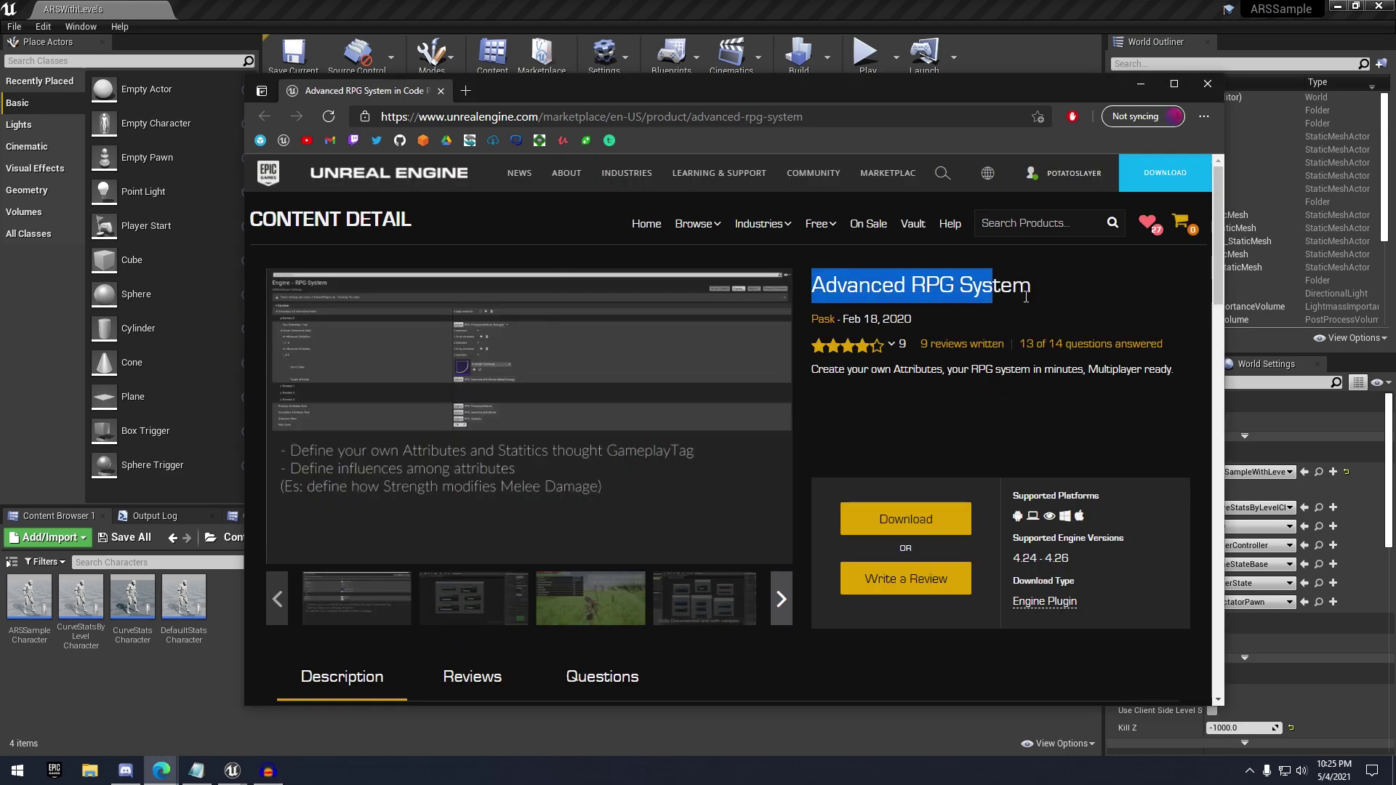
scroll(598, 520, "down", 3)
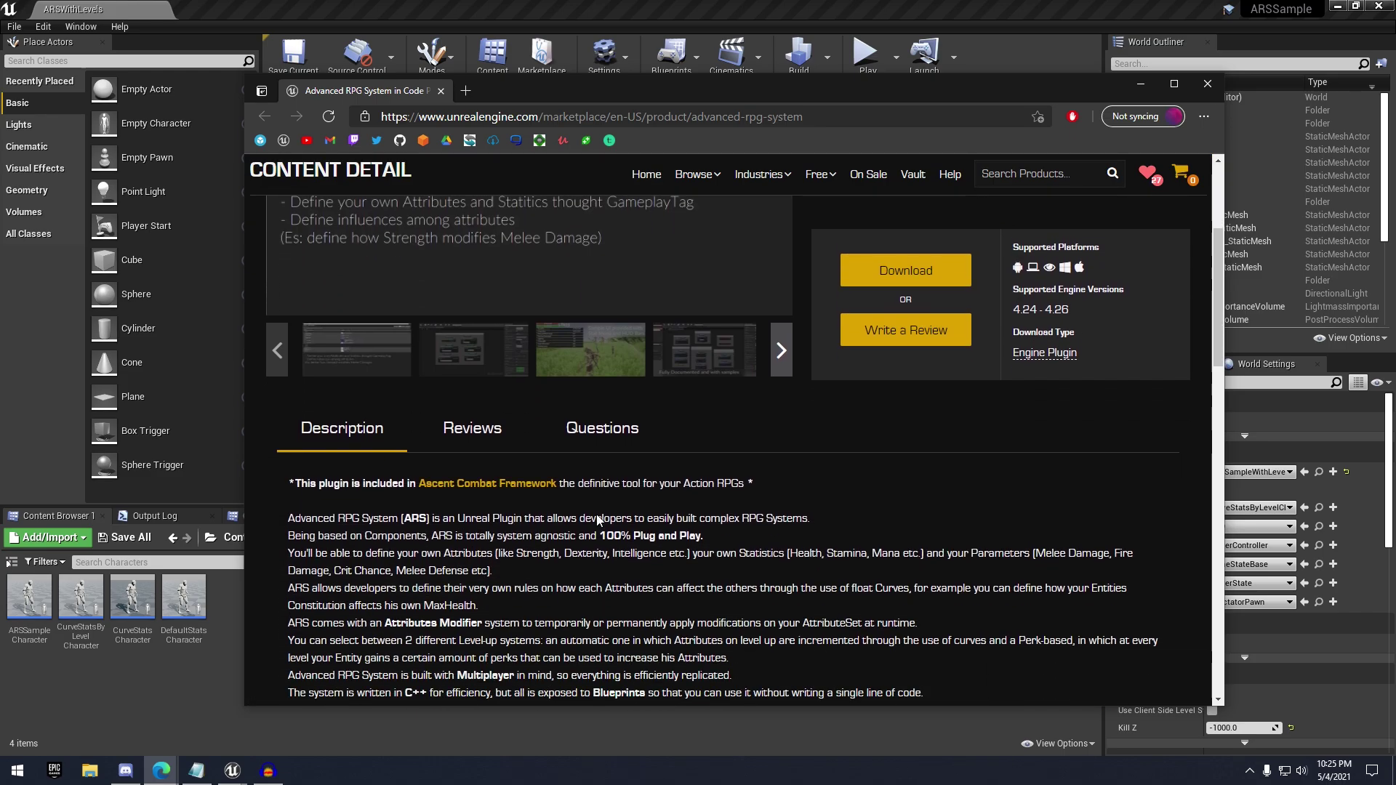
right_click(522, 486)
left_click(551, 493)
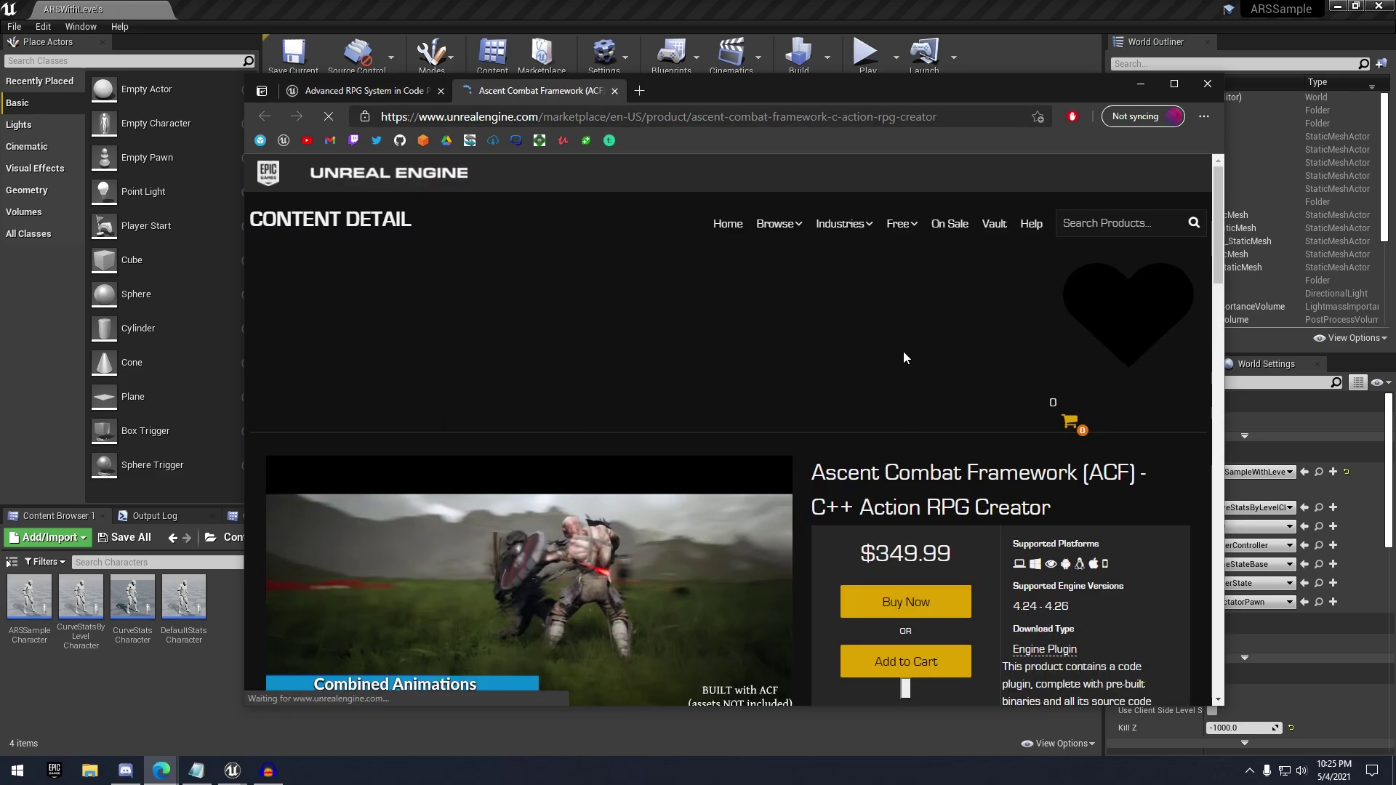
scroll(903, 358, "down", 3)
key("ctrl+w")
Examine the ARS plan and its price in the Buy Now section of the Dark Tower plugins page
left_click_drag(1395, 233, 500, 91)
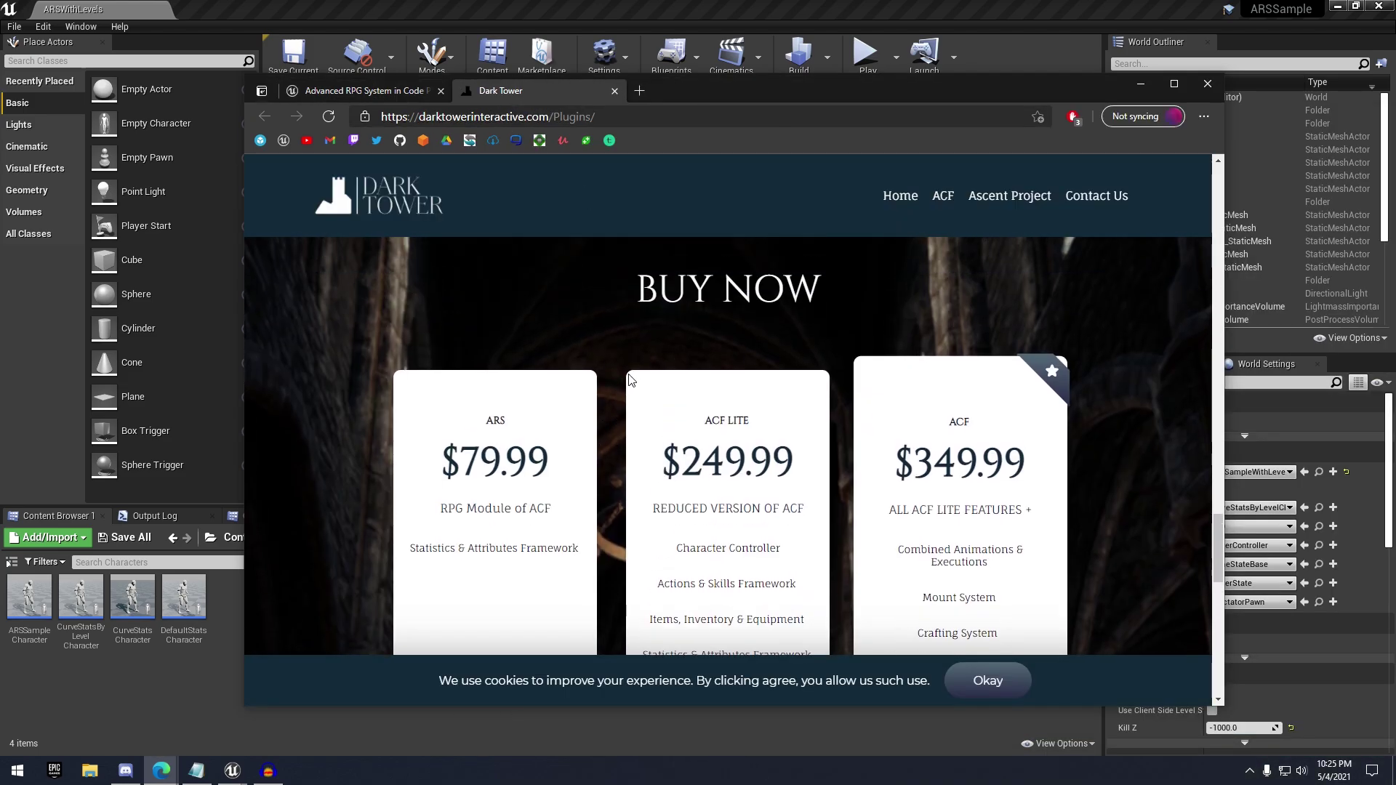
scroll(582, 408, "down", 1)
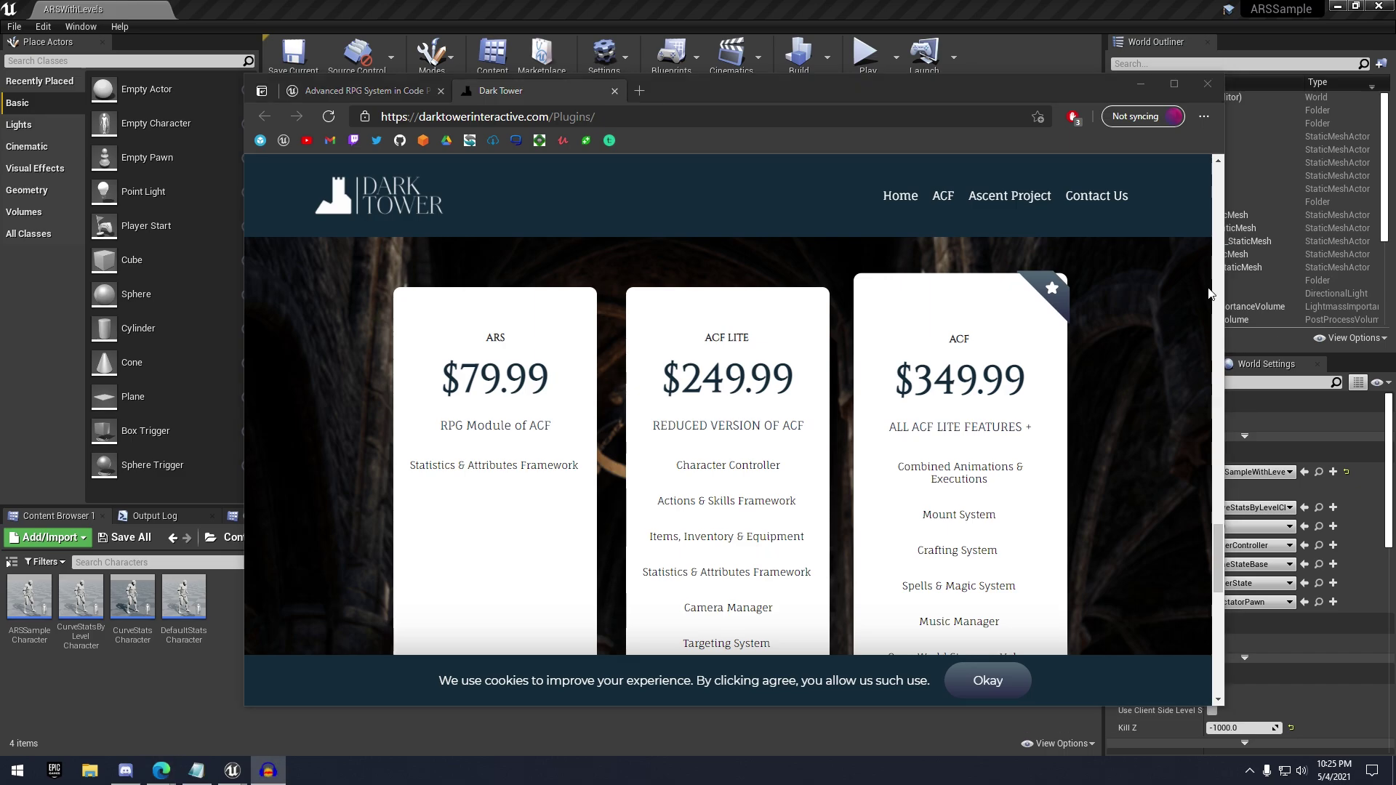
left_click(528, 491)
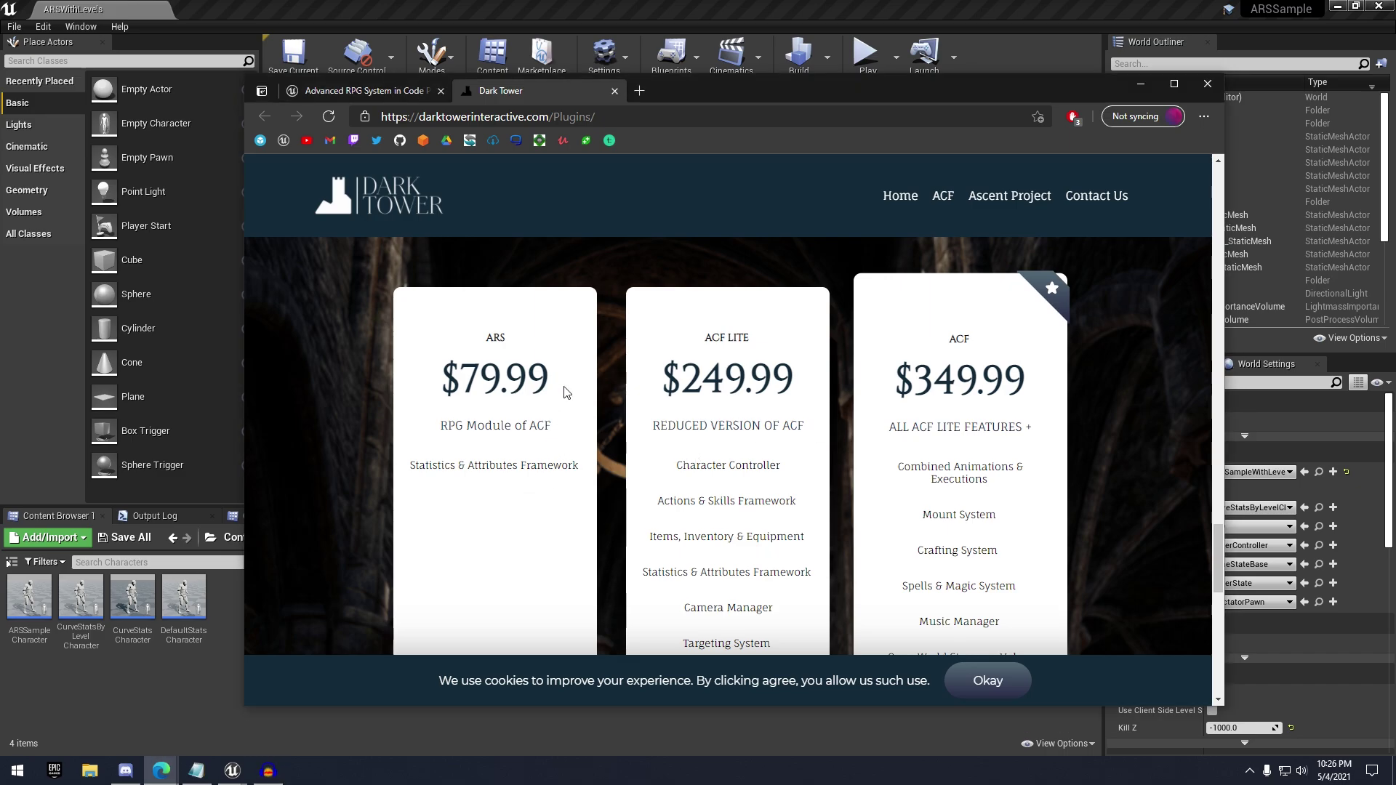
left_click_drag(487, 338, 517, 354)
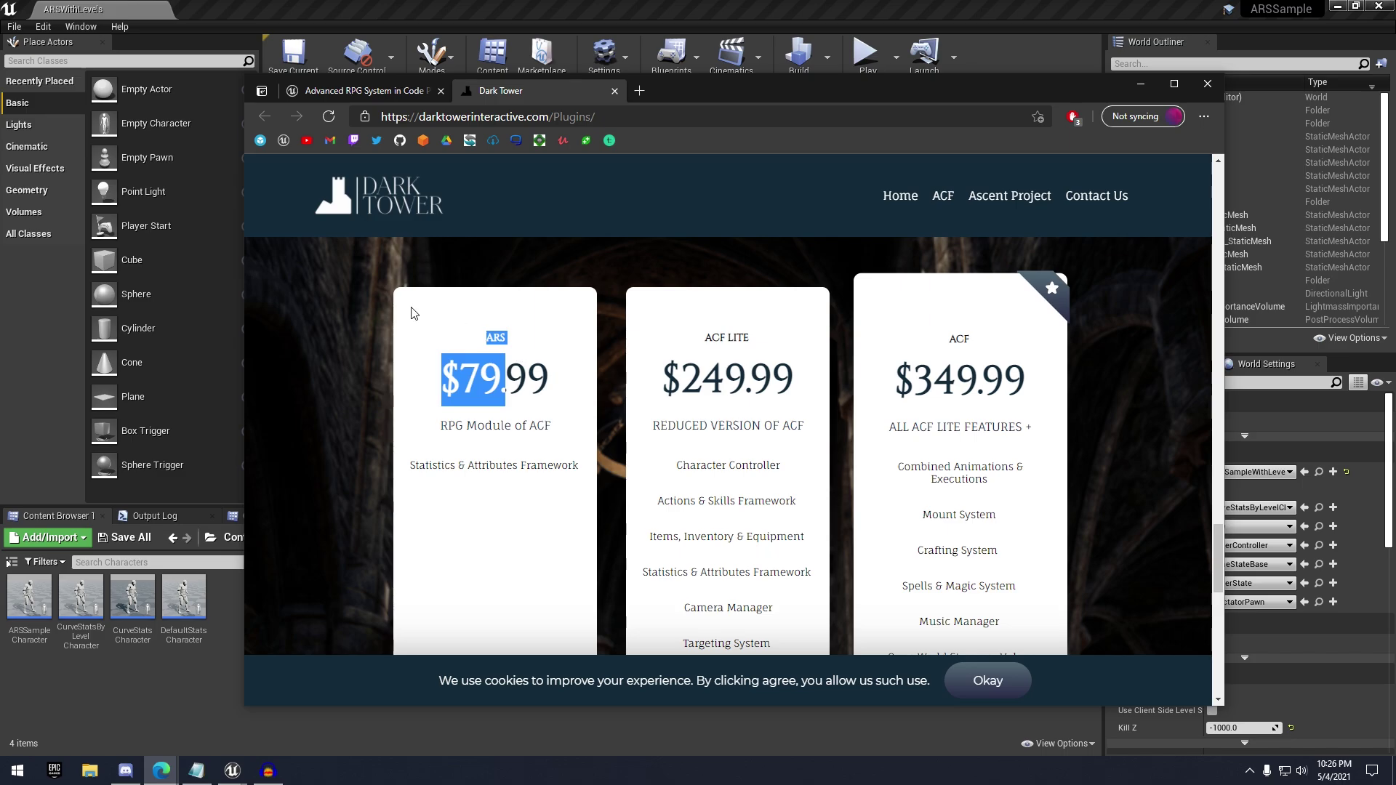
Compare the Advanced RPG System marketplace page with the features listed for the ARS plan on the Dark Tower page
left_click(337, 93)
scroll(934, 303, "up", 3)
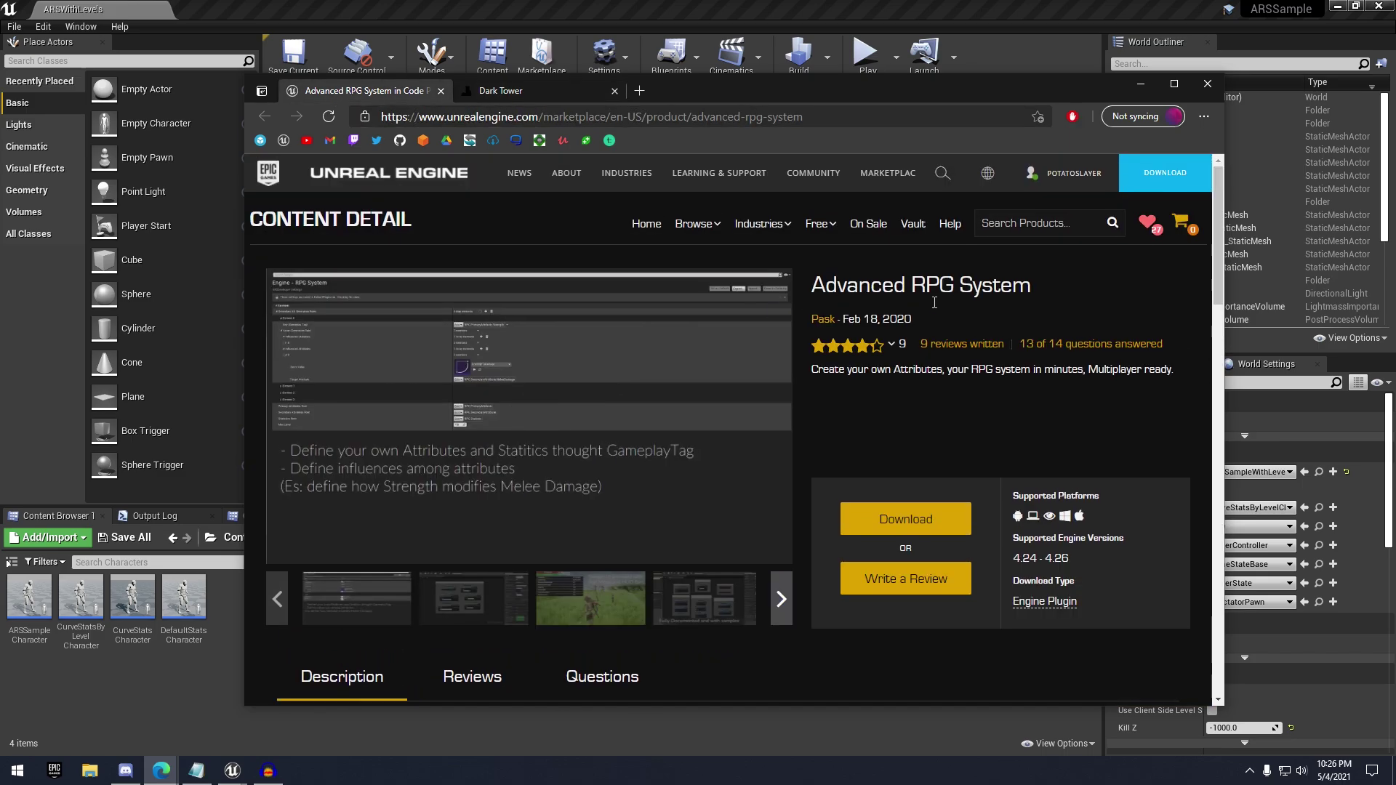
left_click(501, 90)
left_click_drag(426, 466, 544, 477)
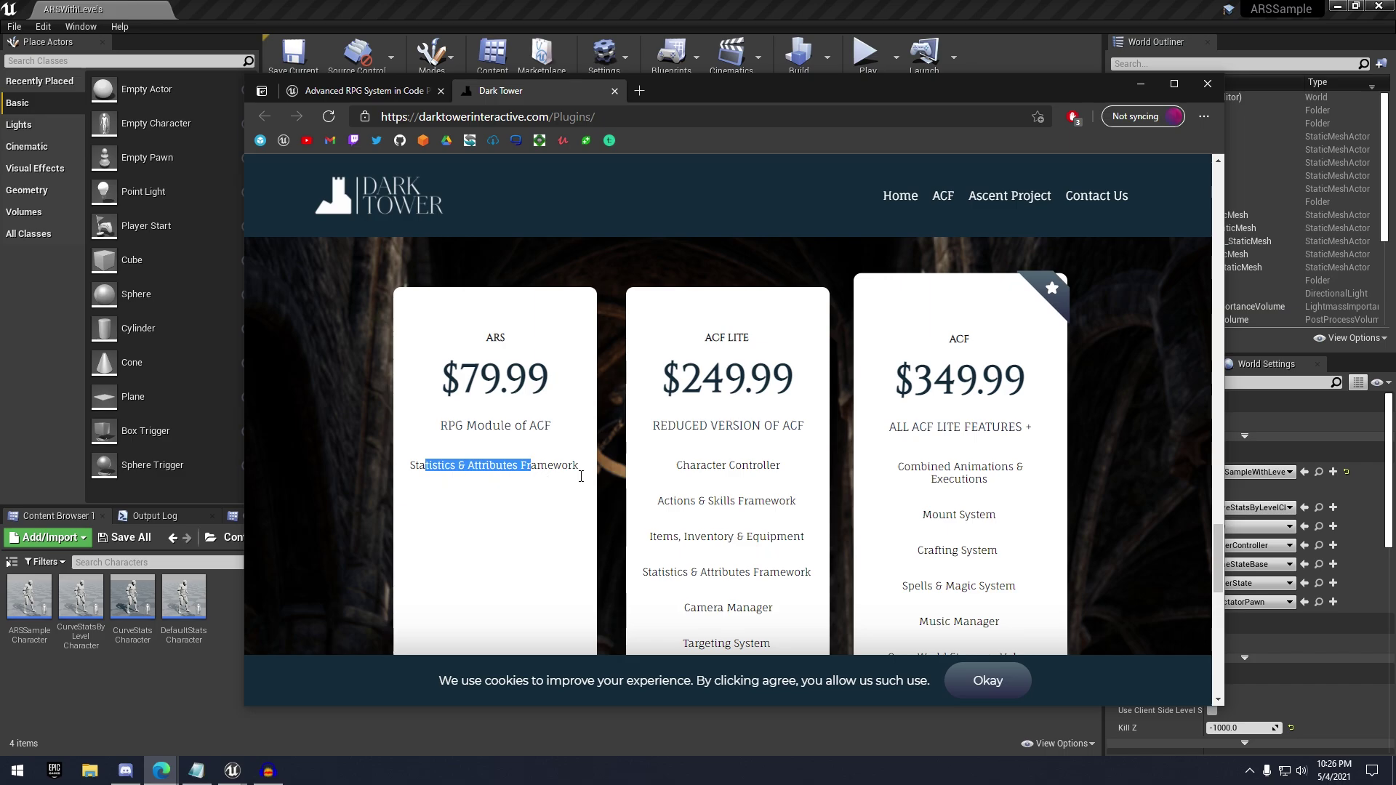
Return to the Advanced RPG System page and examine its technical details and features list, highlighting Multiplayer Ready
left_click(369, 90)
scroll(509, 329, "down", 5)
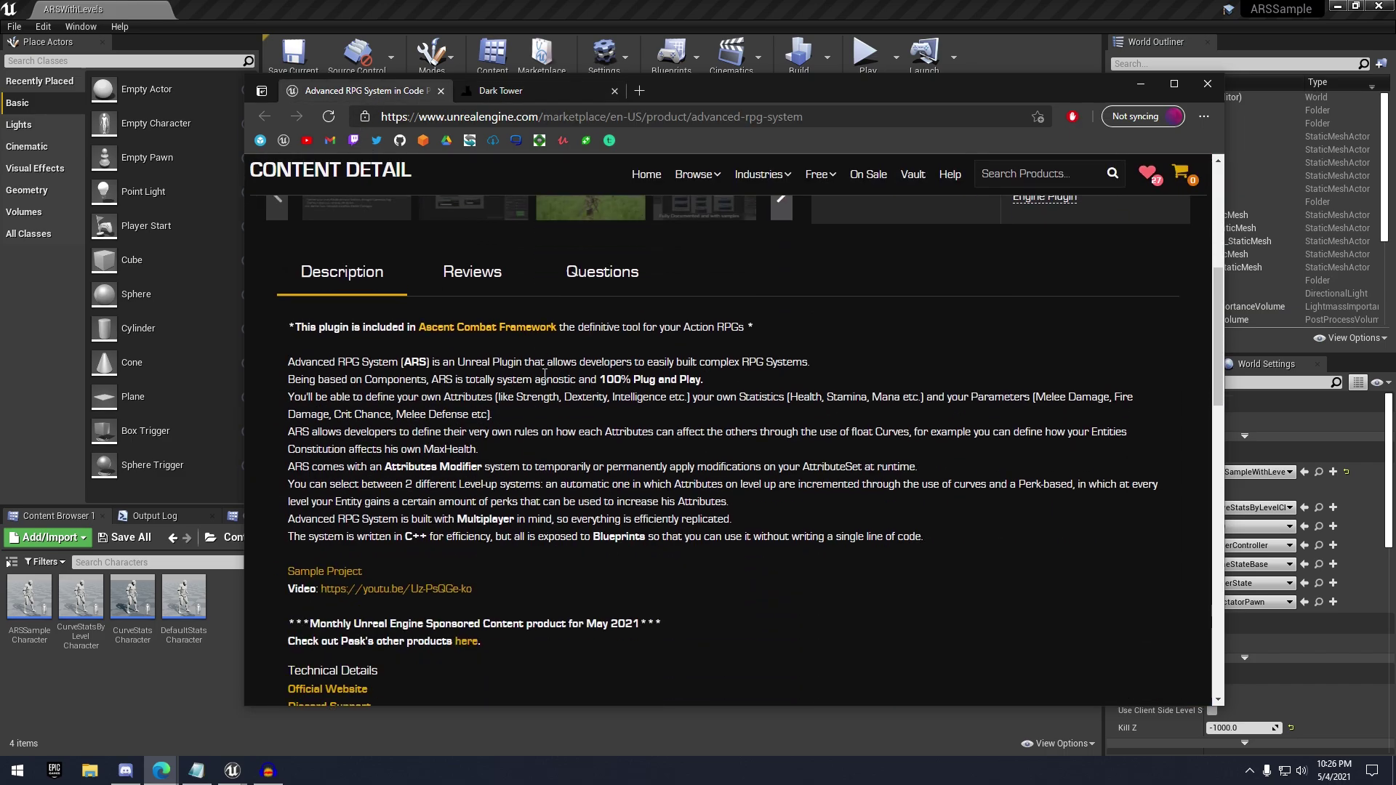
scroll(600, 404, "down", 5)
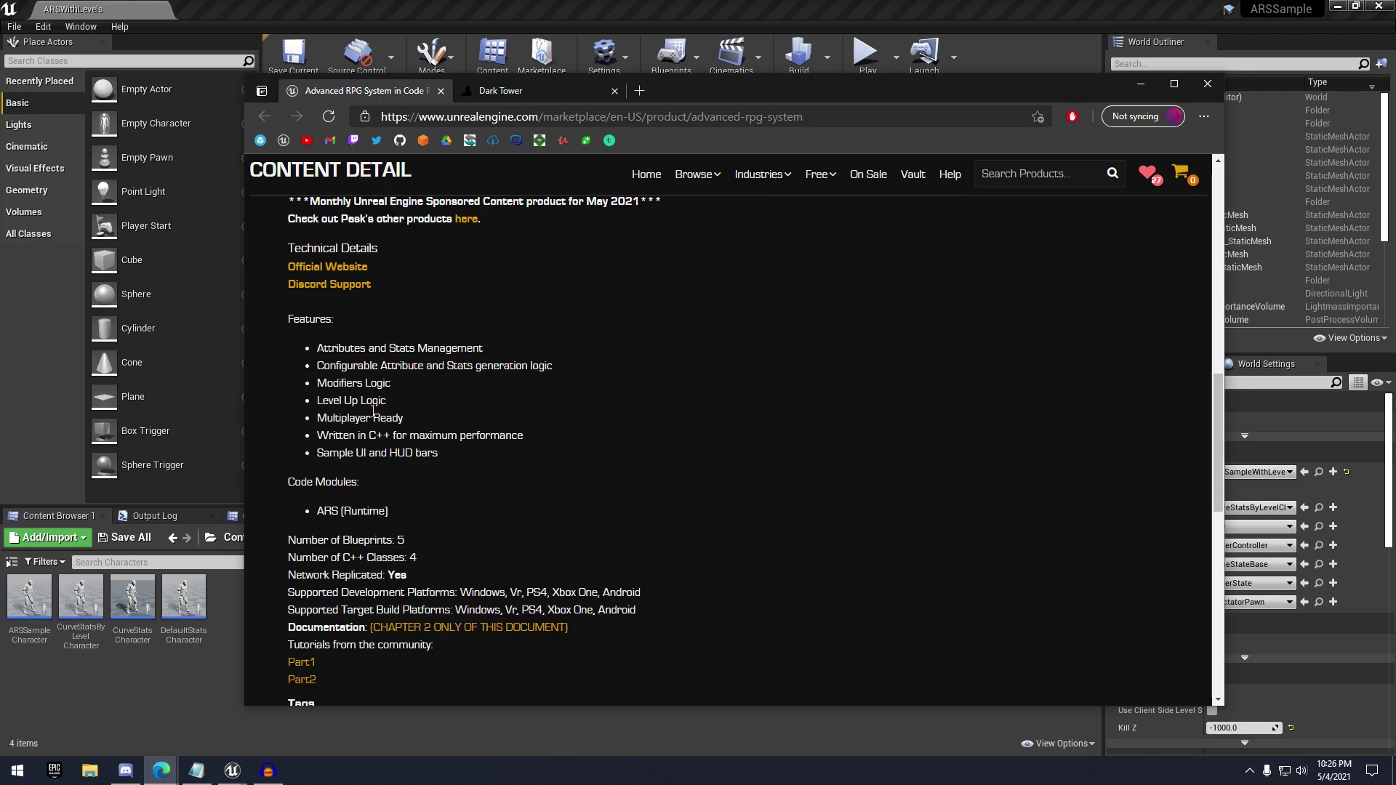
left_click_drag(329, 422, 509, 426)
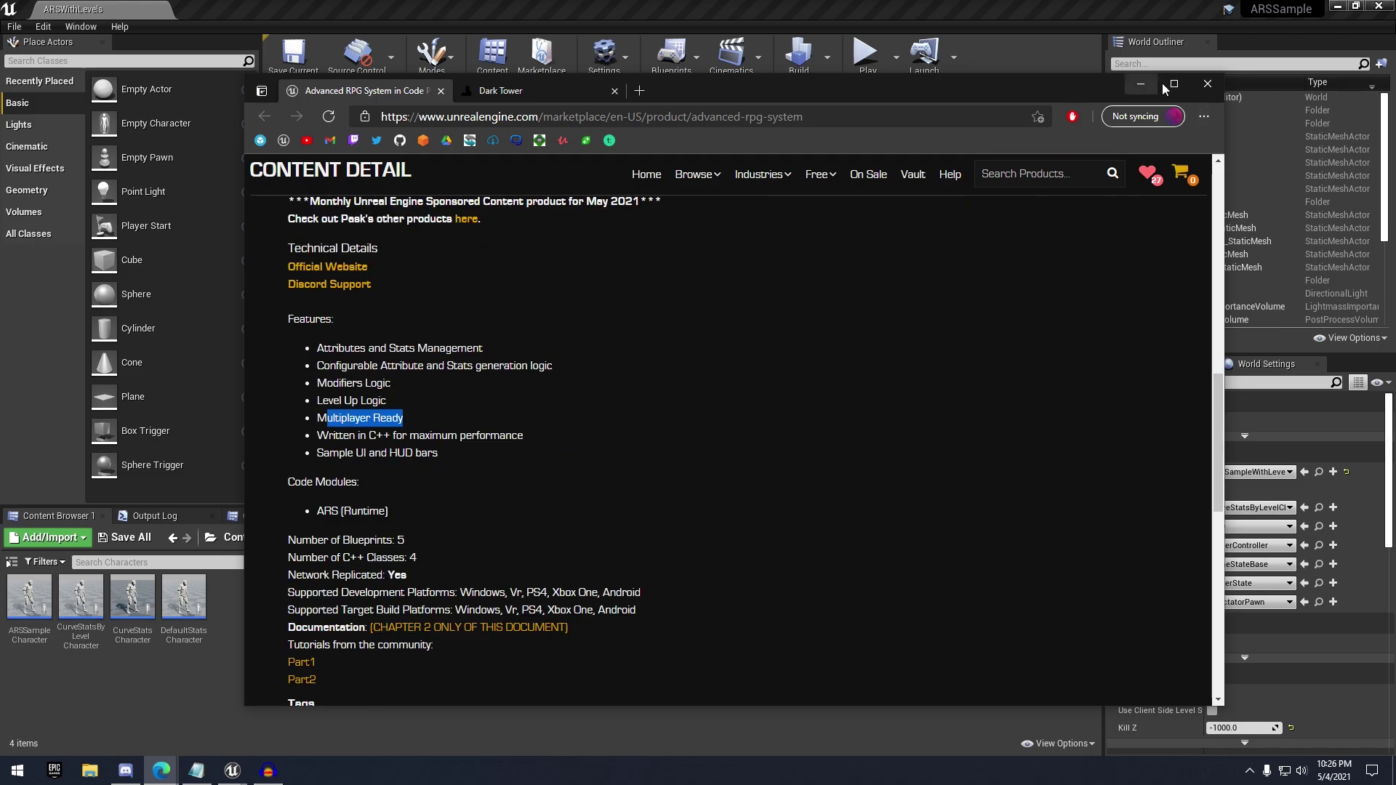
Return to the Unreal Editor, start another play session and run the character around the arena
left_click(1140, 84)
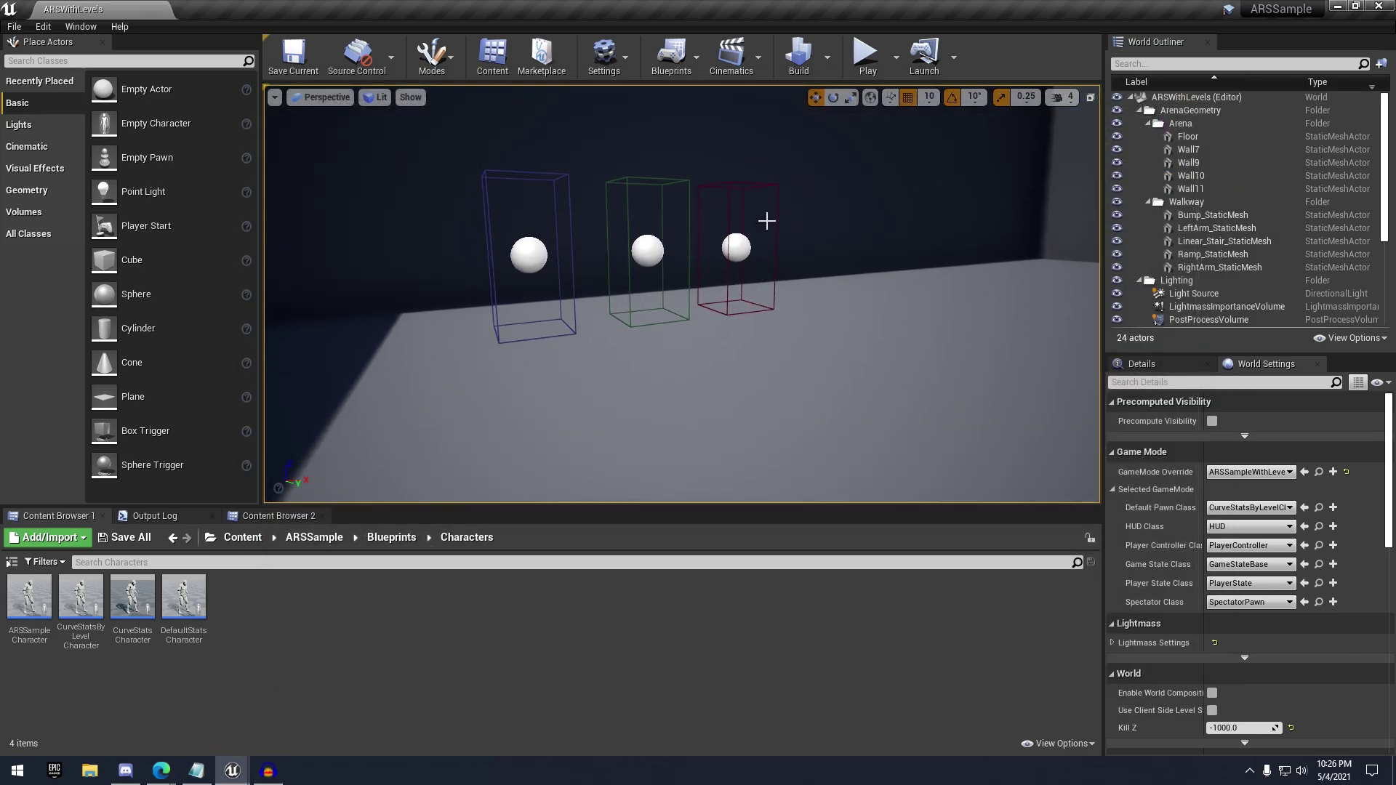
left_click(865, 56)
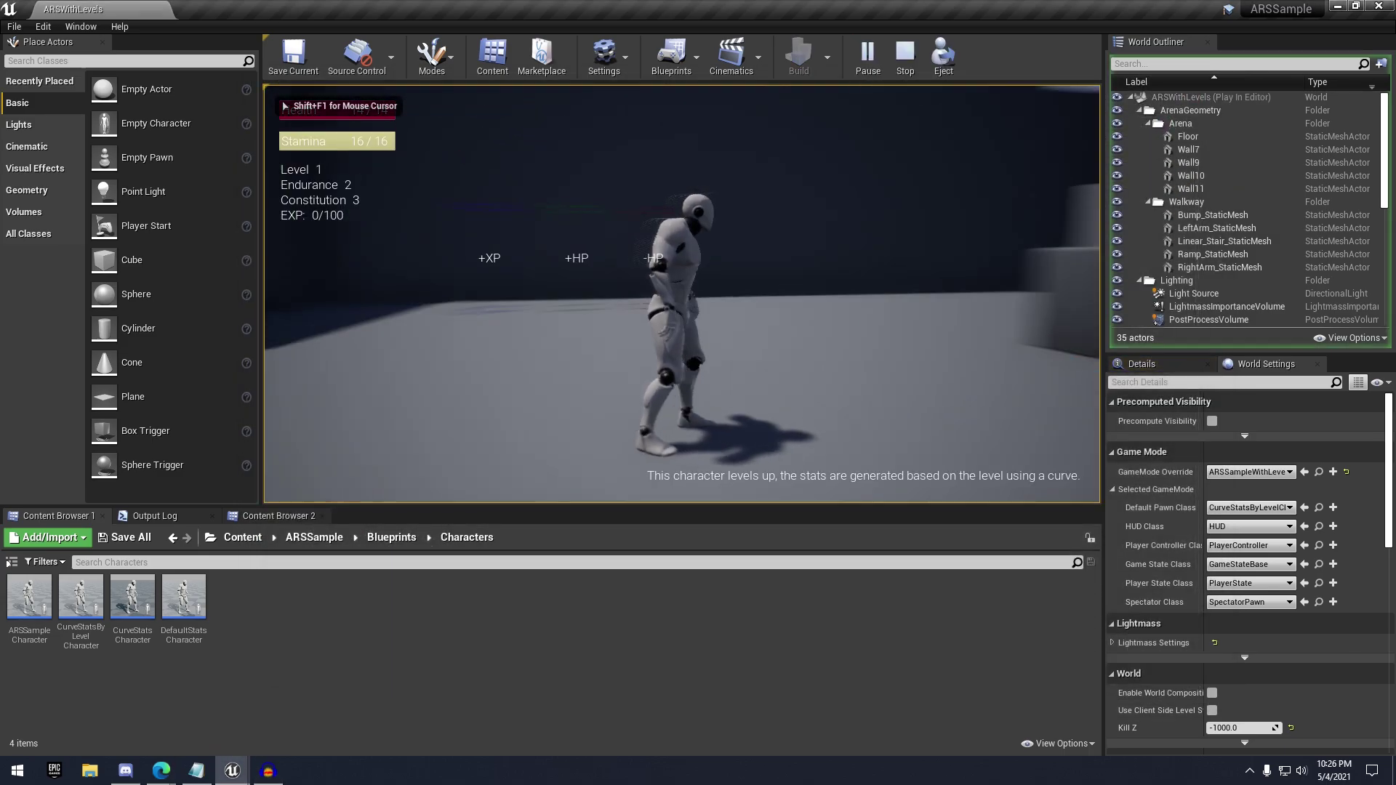
key("s")
key("a")
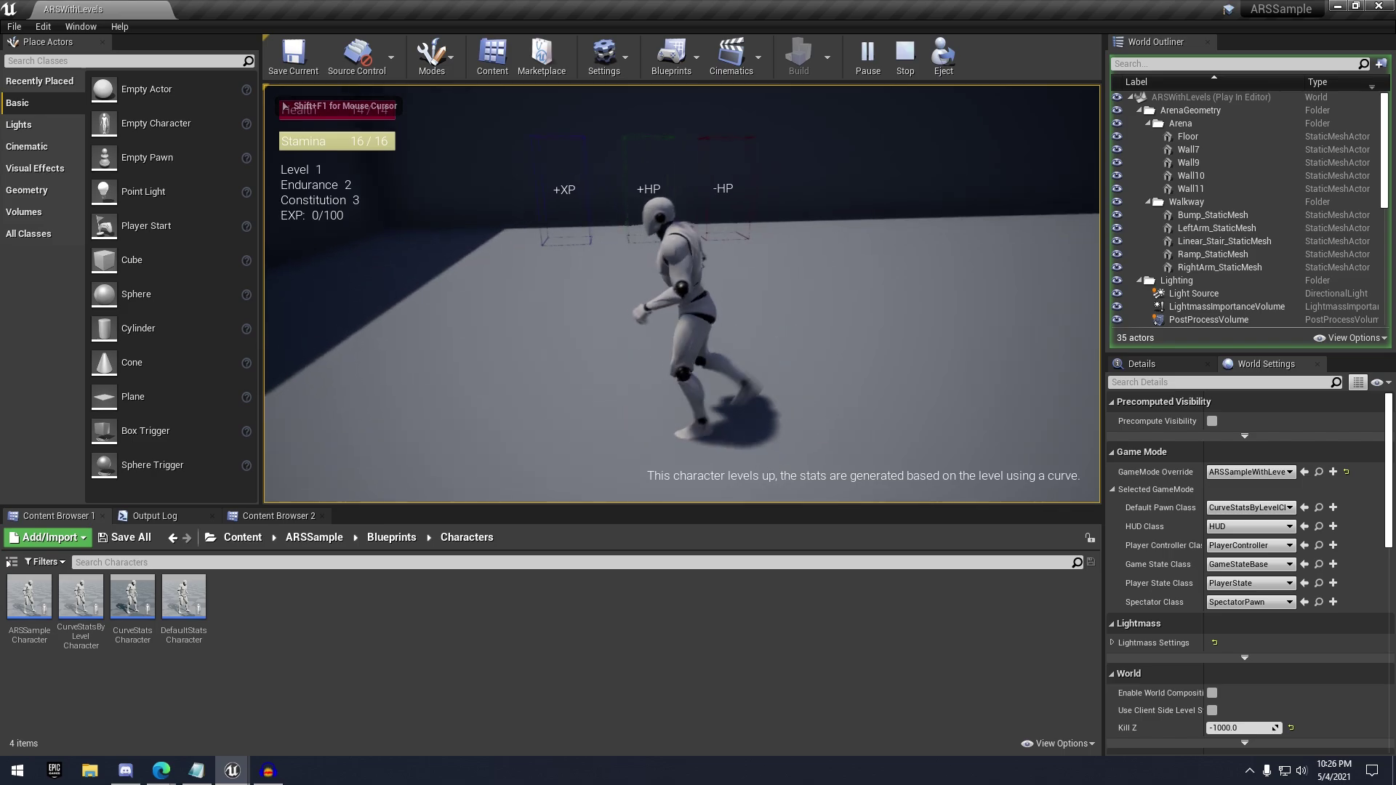
key("a")
key("d")
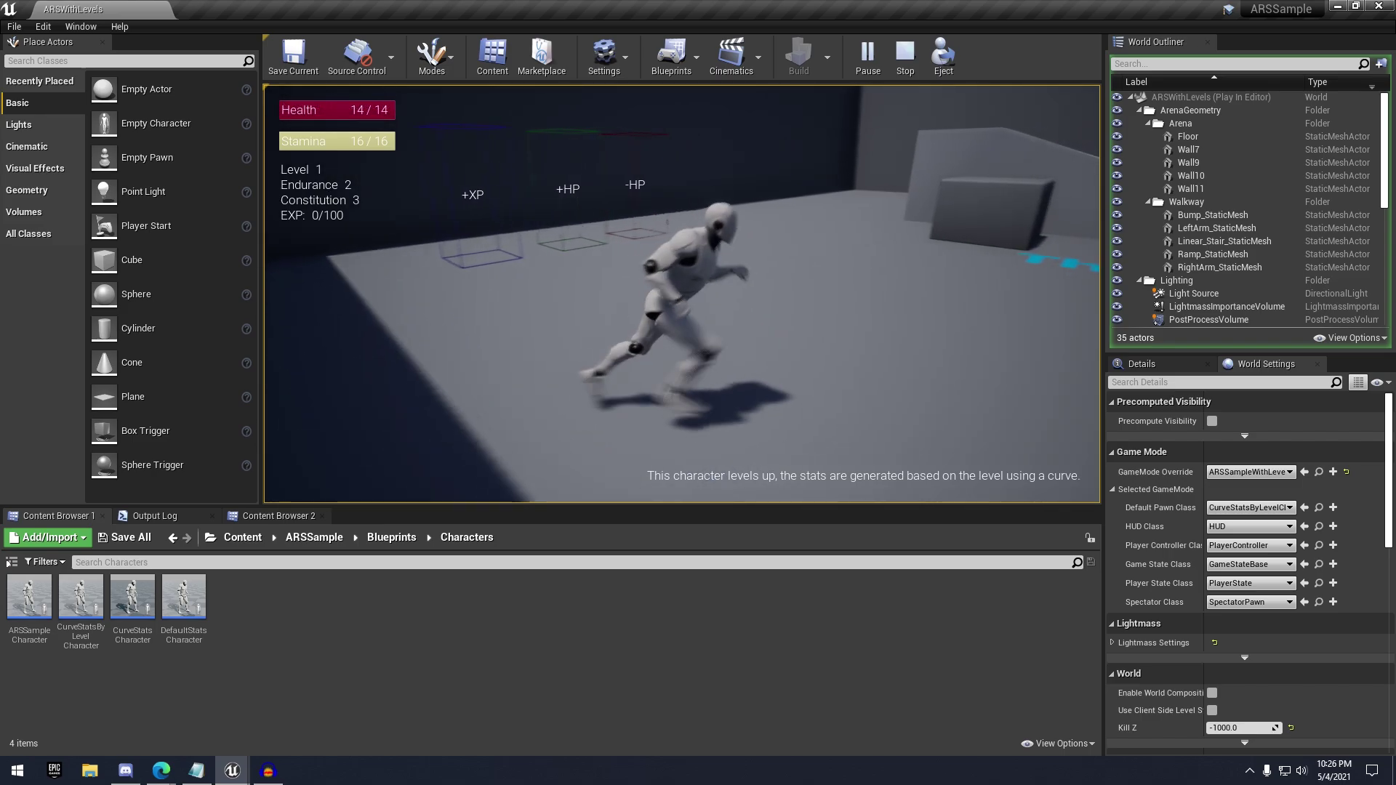
Run the character into the +XP volume to level up, back away across the arena, and end the play session
key("w")
key("a")
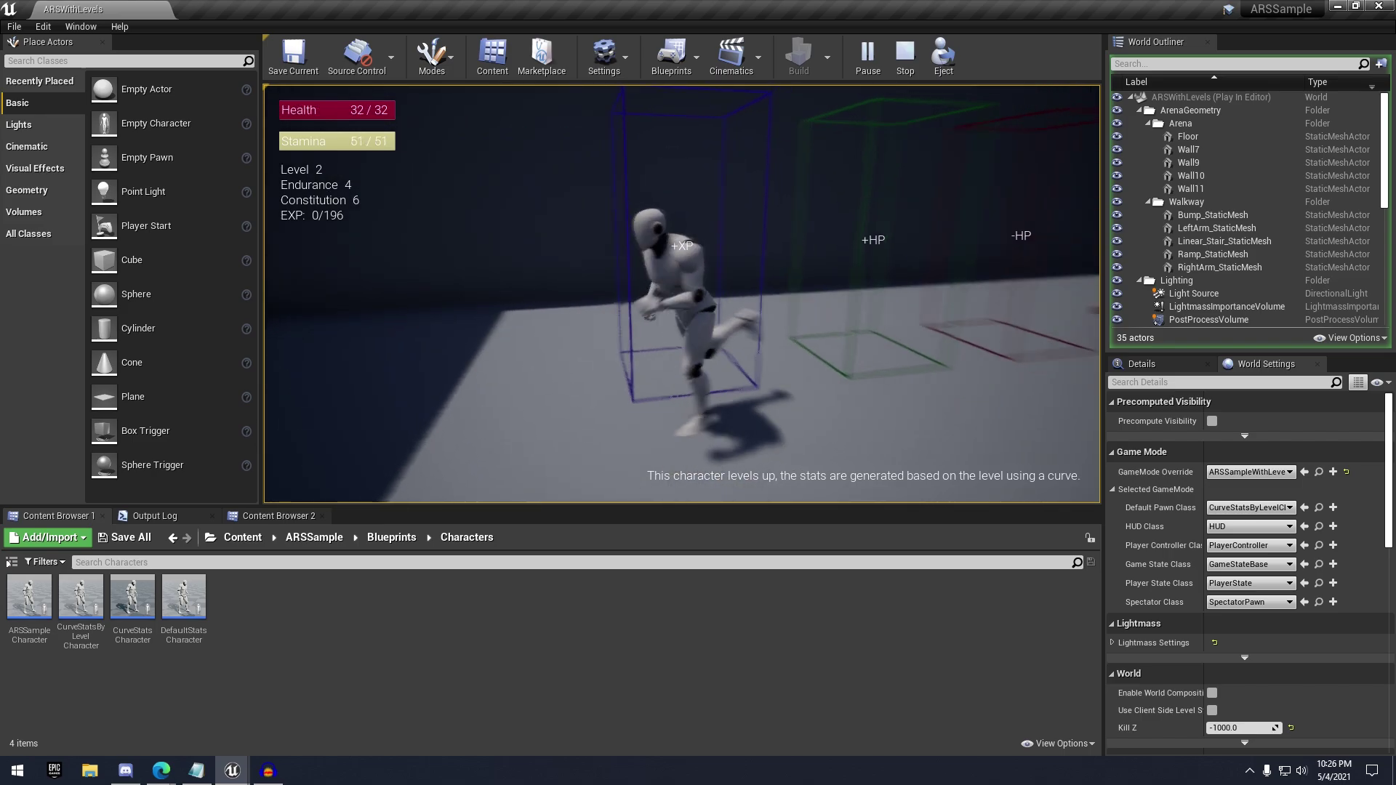
key("s")
key("a")
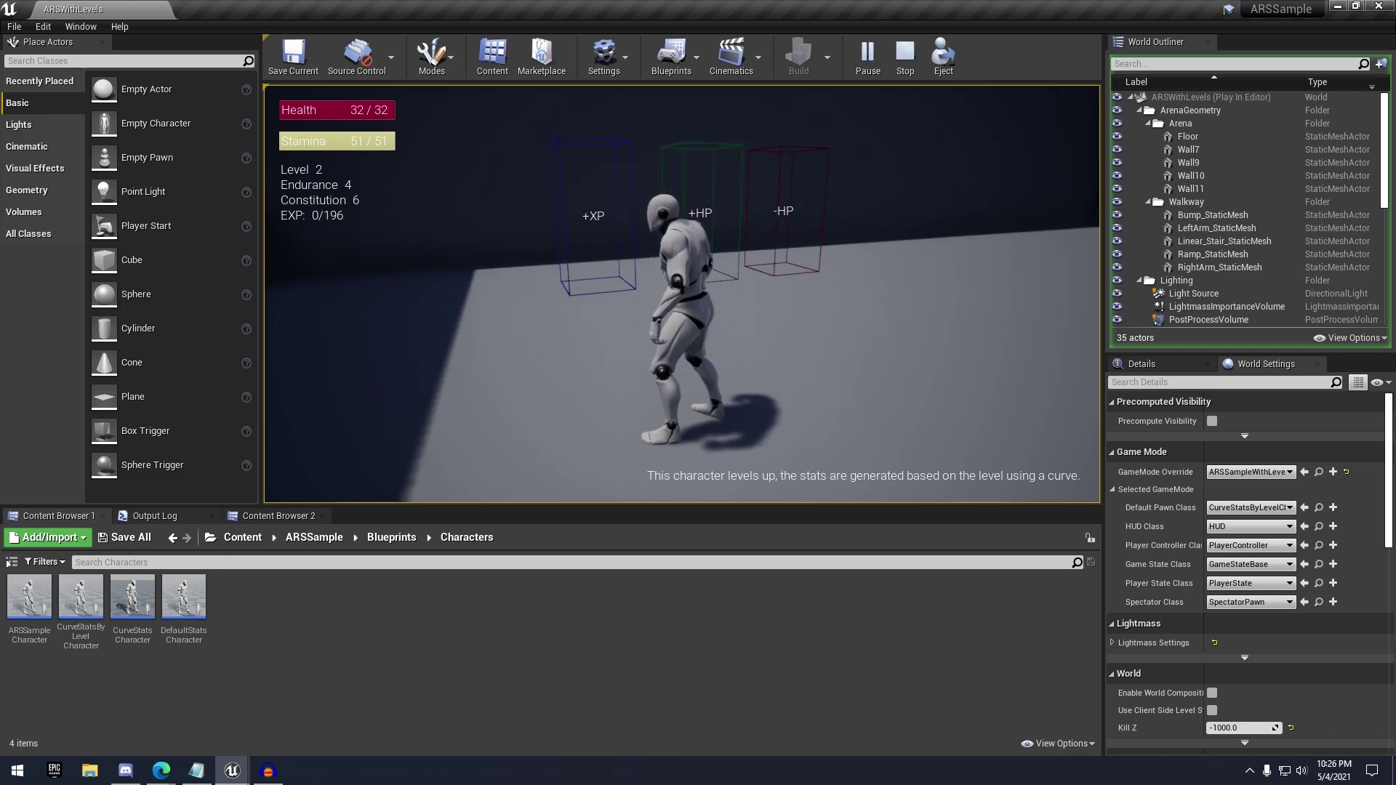
key("s")
key("d")
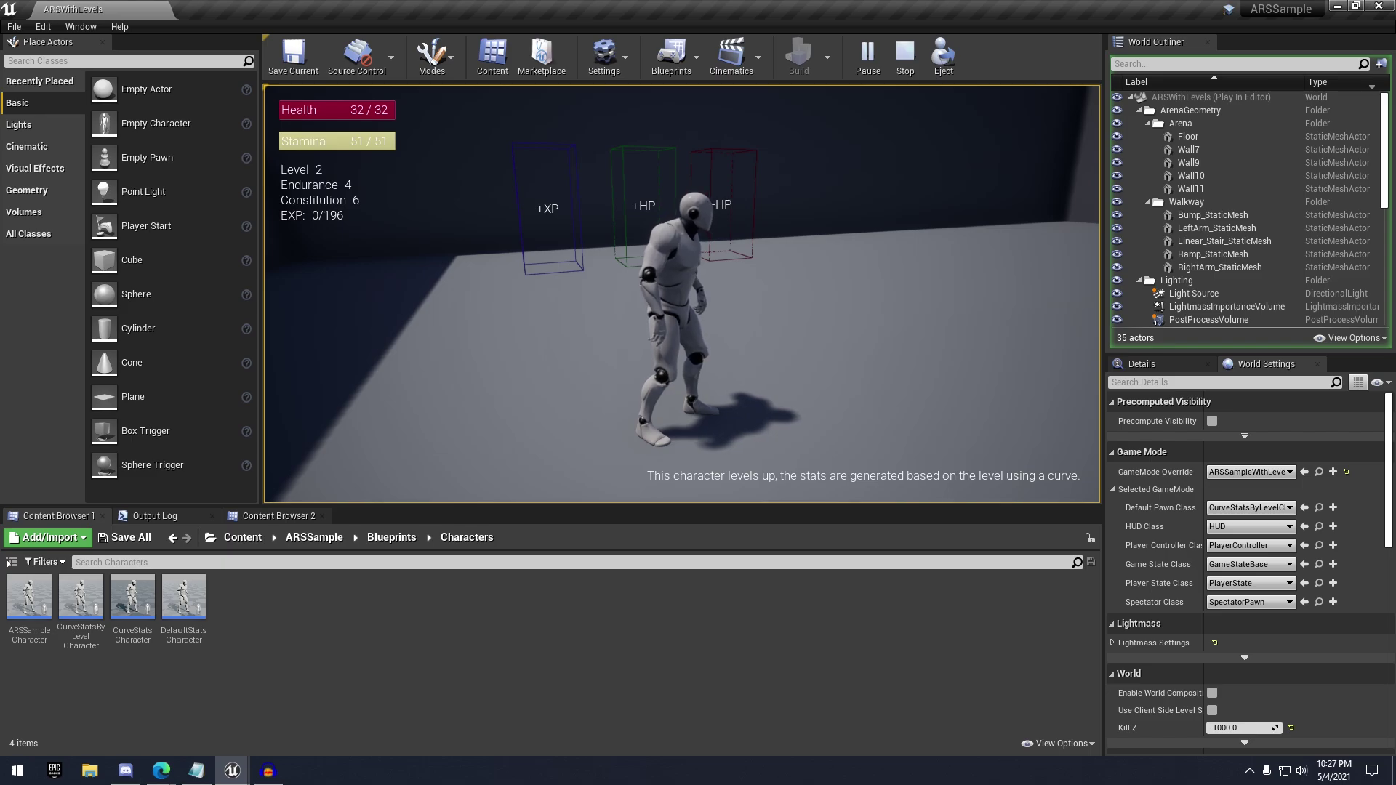
key("Escape")
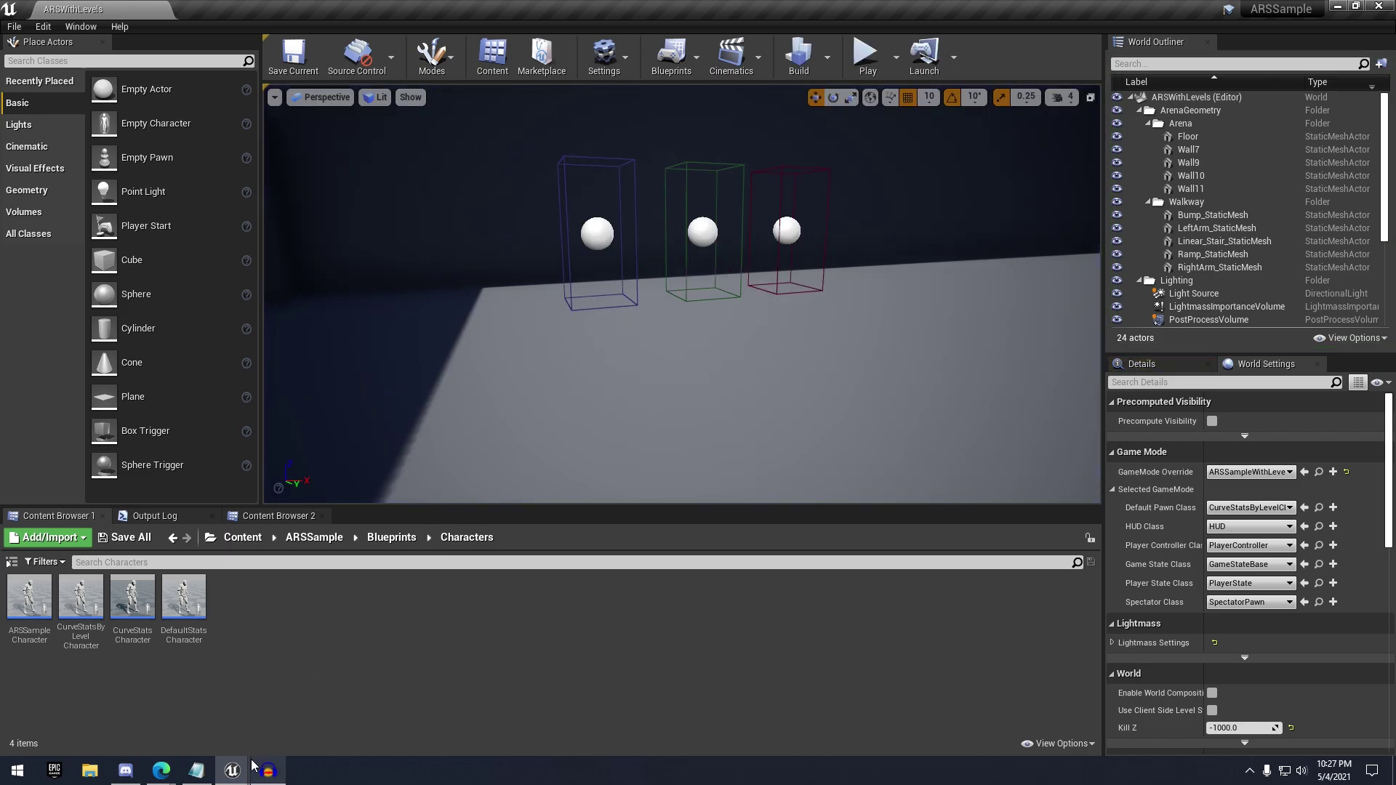
Switch to the MayFreeAssets project, play the Showcase foliage map in fullscreen and run the character forward
left_click(80, 698)
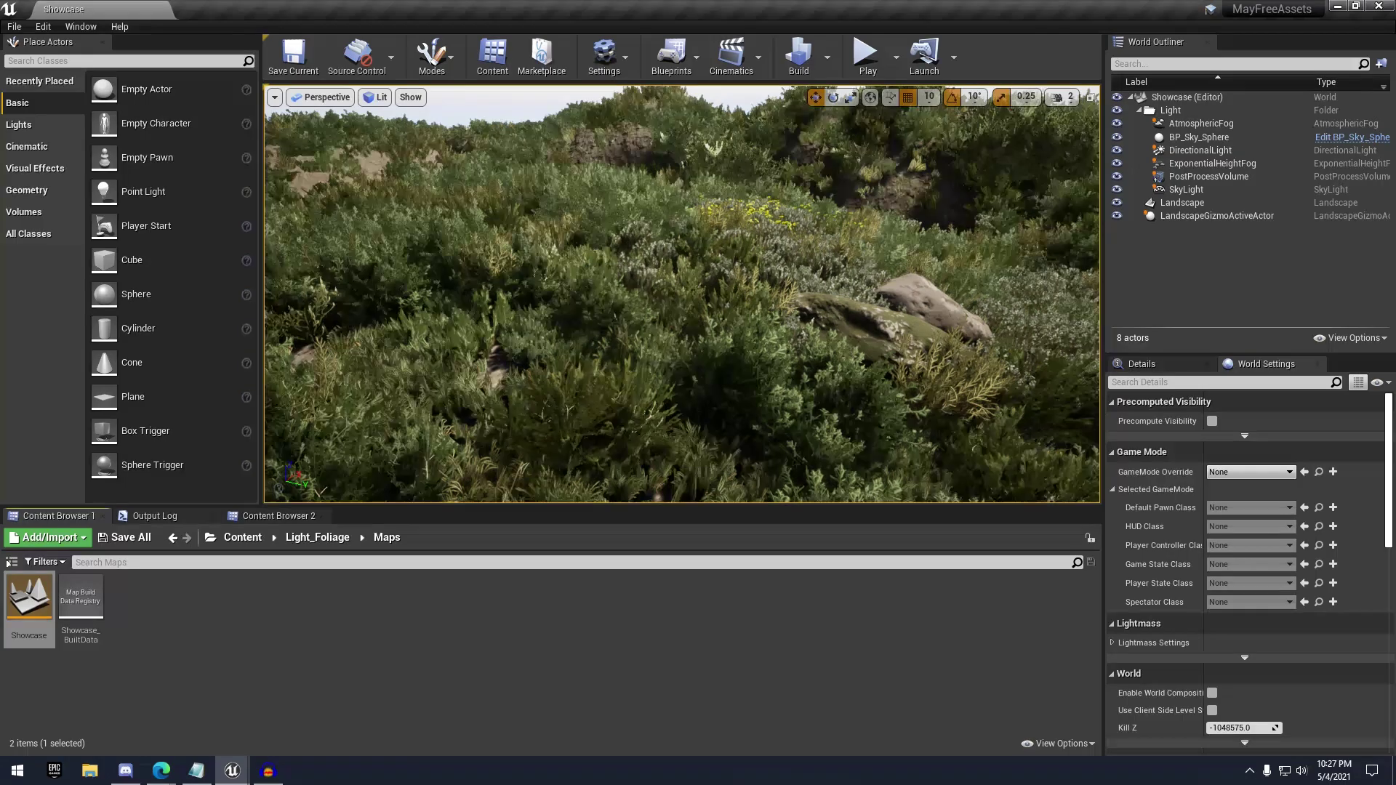
mouse_move(681, 294)
right_mouse_down()
mouse_move(681, 240)
mouse_move(619, 209)
mouse_move(643, 213)
right_mouse_up()
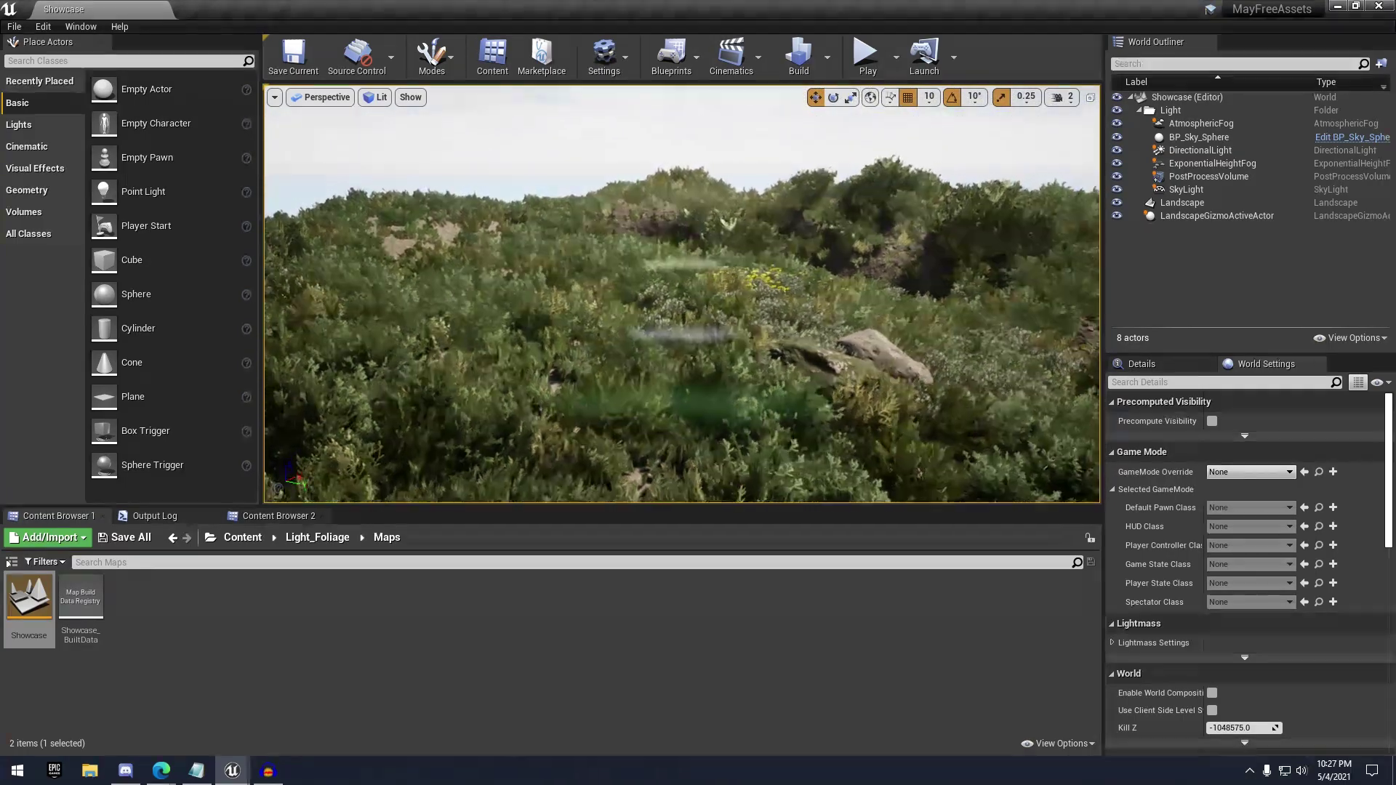
key("alt+p")
key("w")
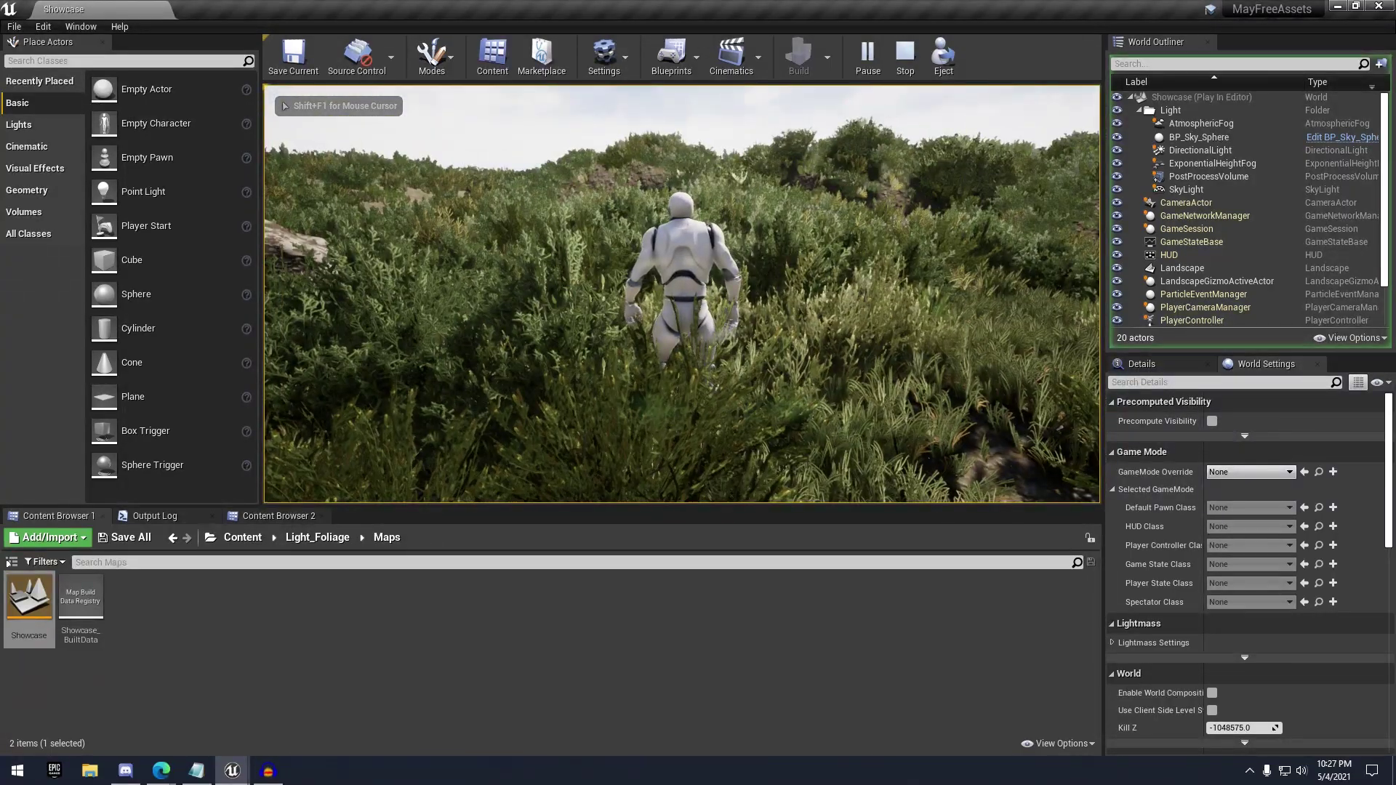
key("F11")
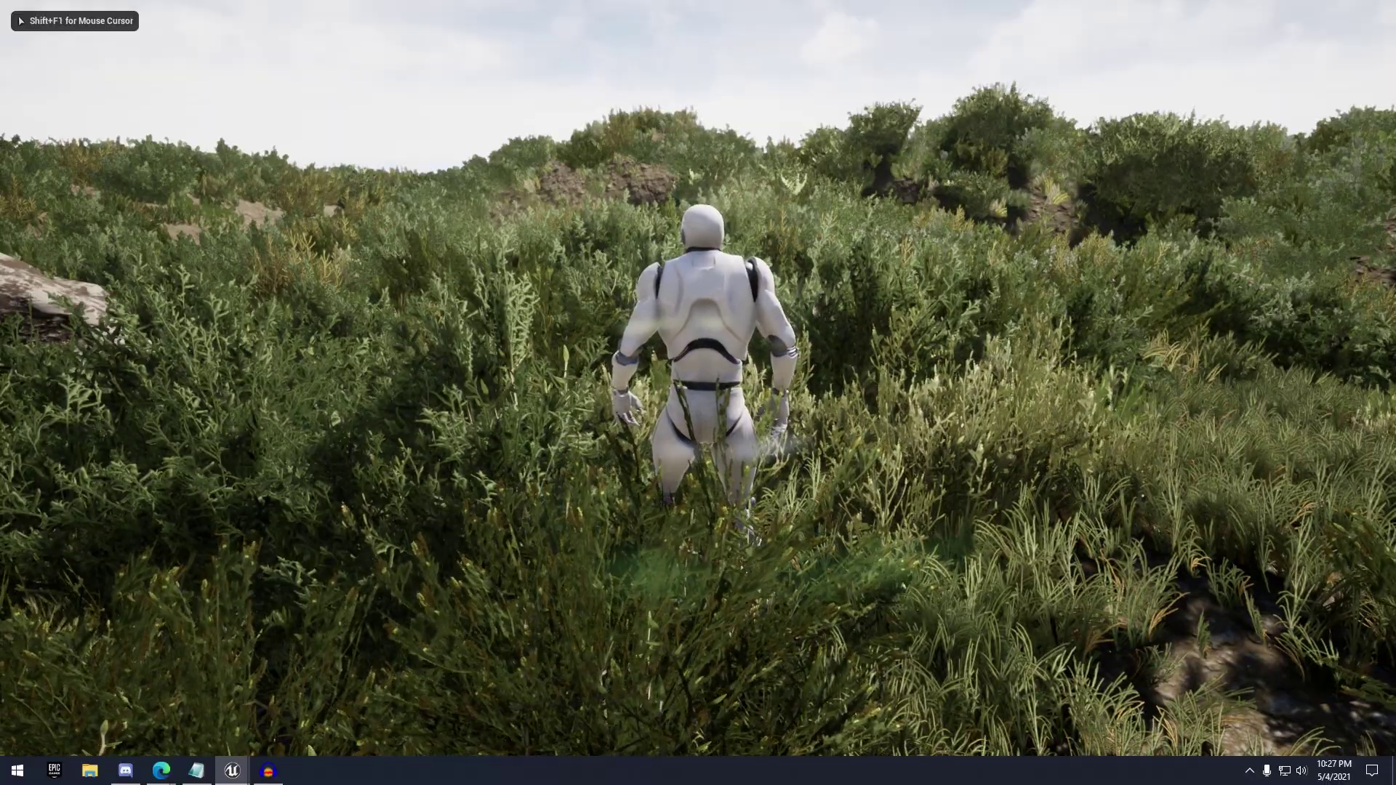
key("w")
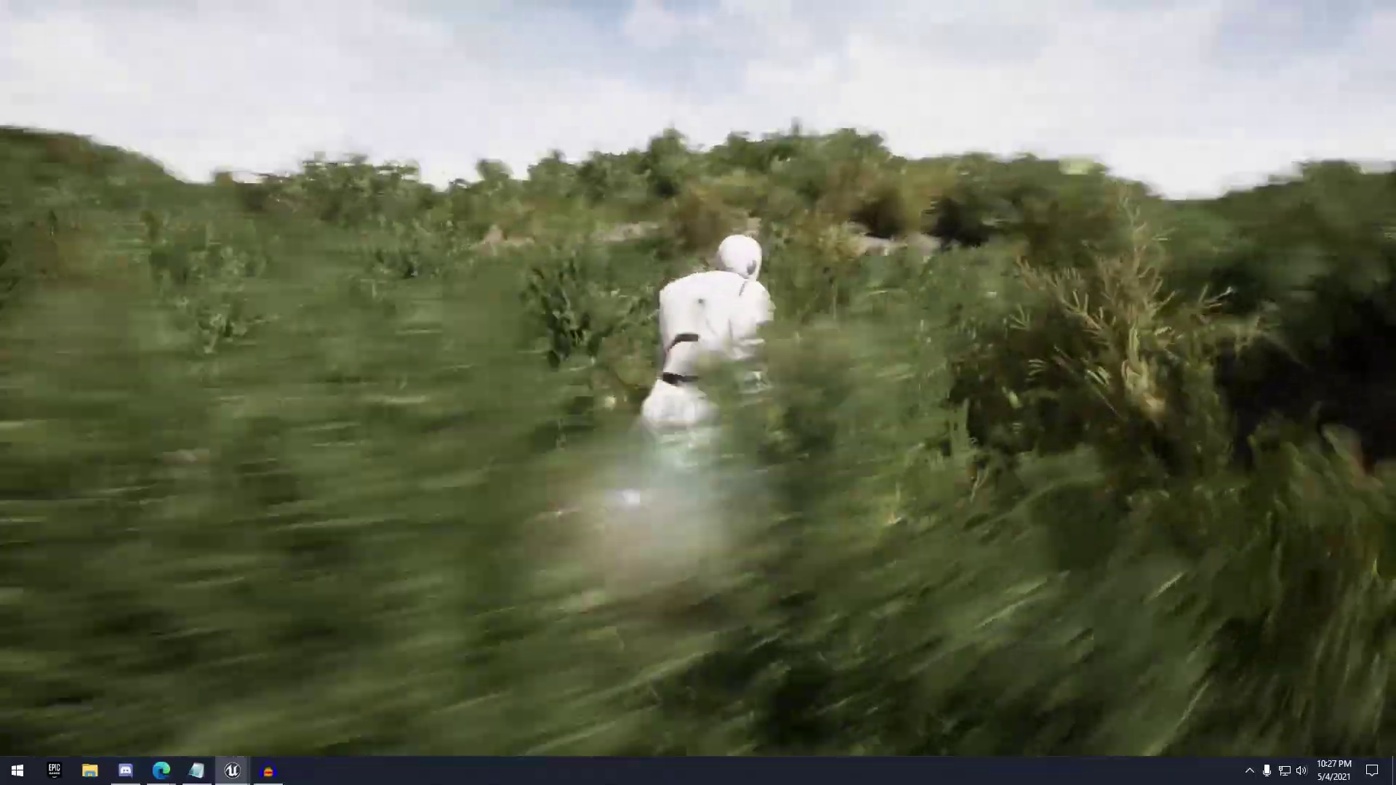
Turn on the frame rate display with the console command stat fps
key("grave")
type("st")
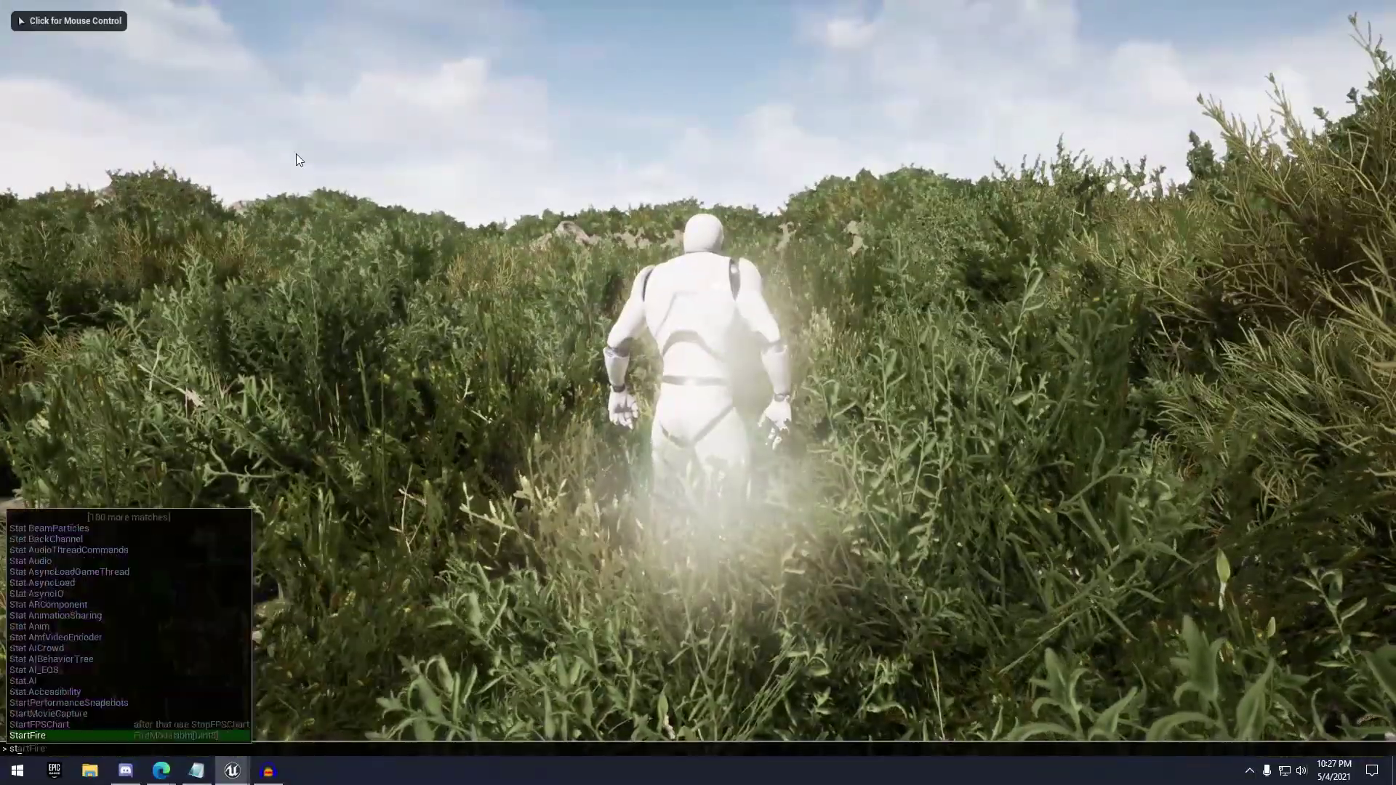
type("at fps")
key("Return")
Run and jump the character through the bushes and grass to examine the foliage and frame rate
key("w")
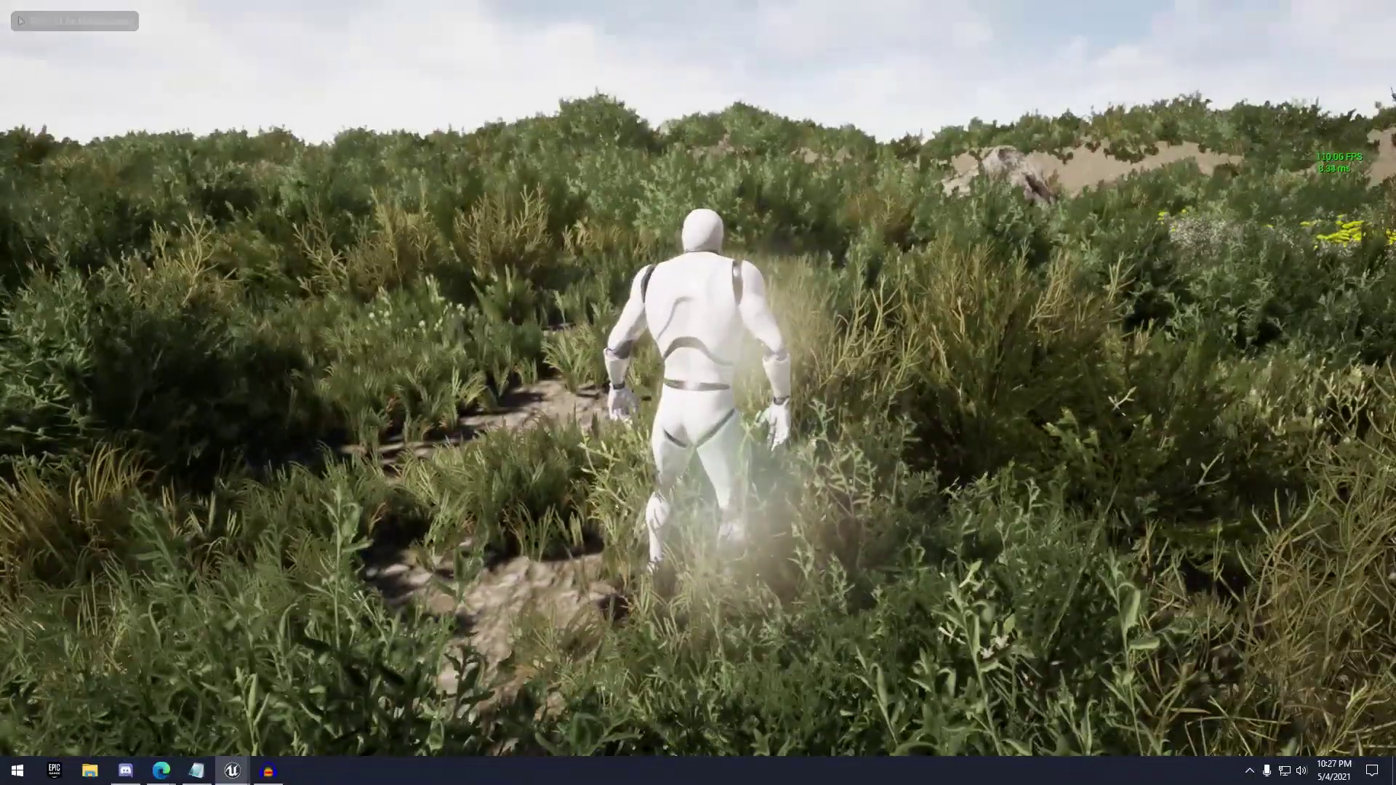
key("w")
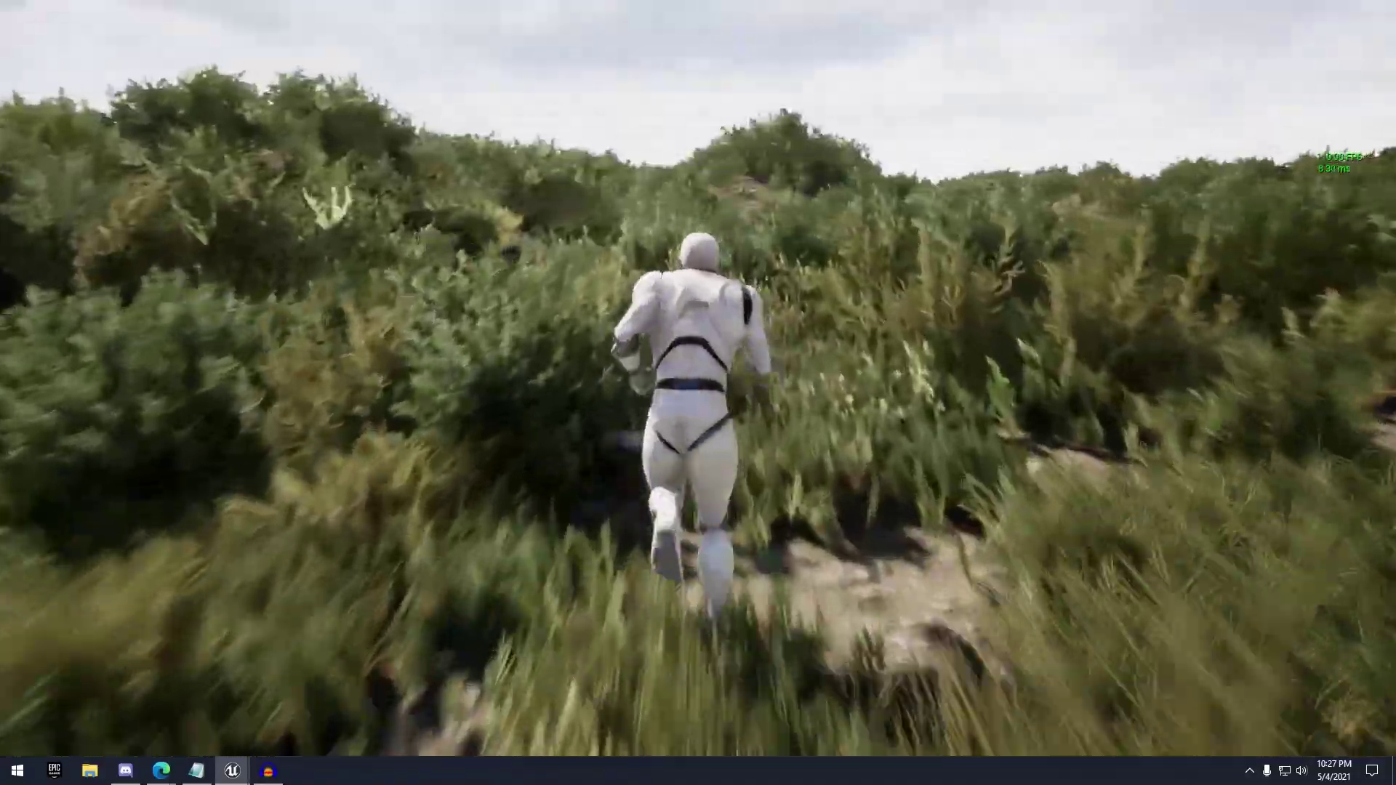
key("space")
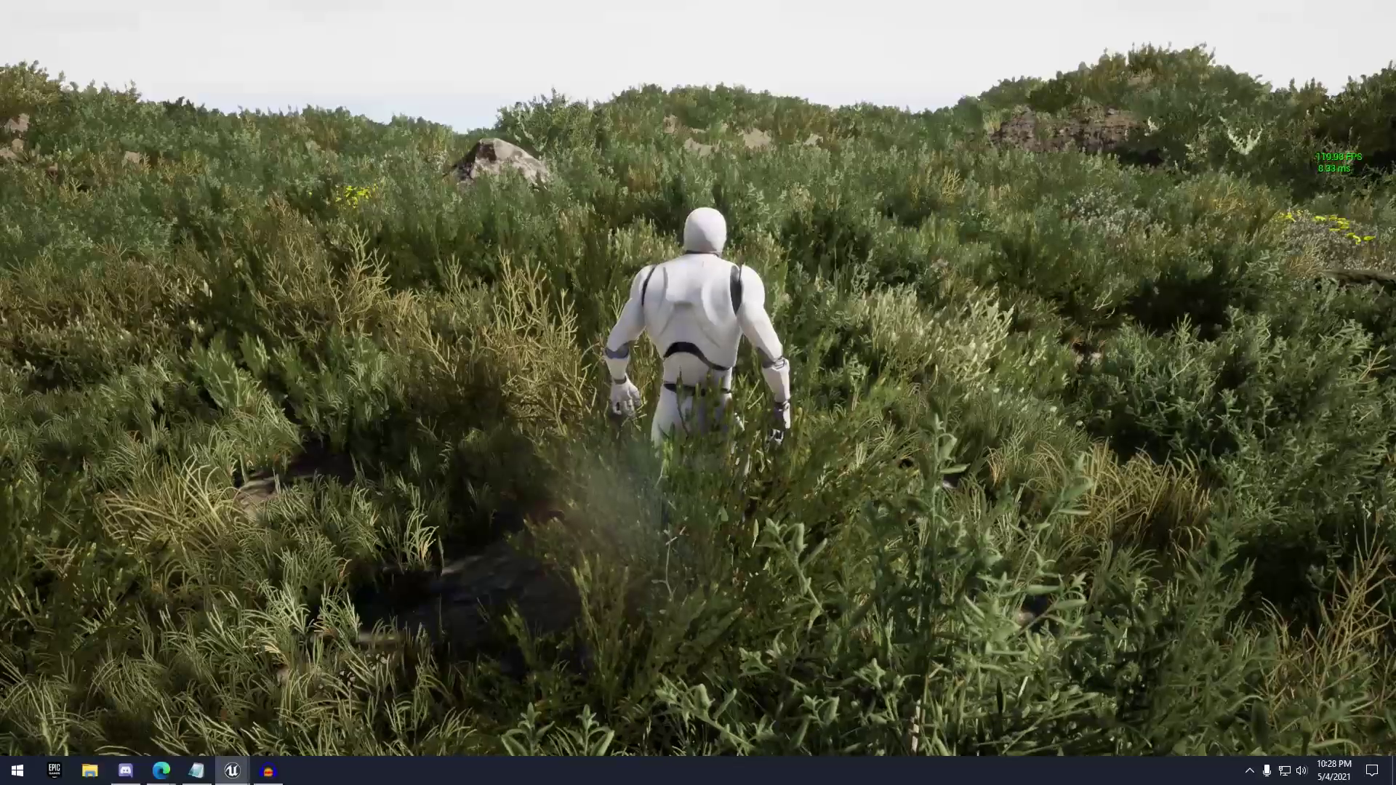
key("w")
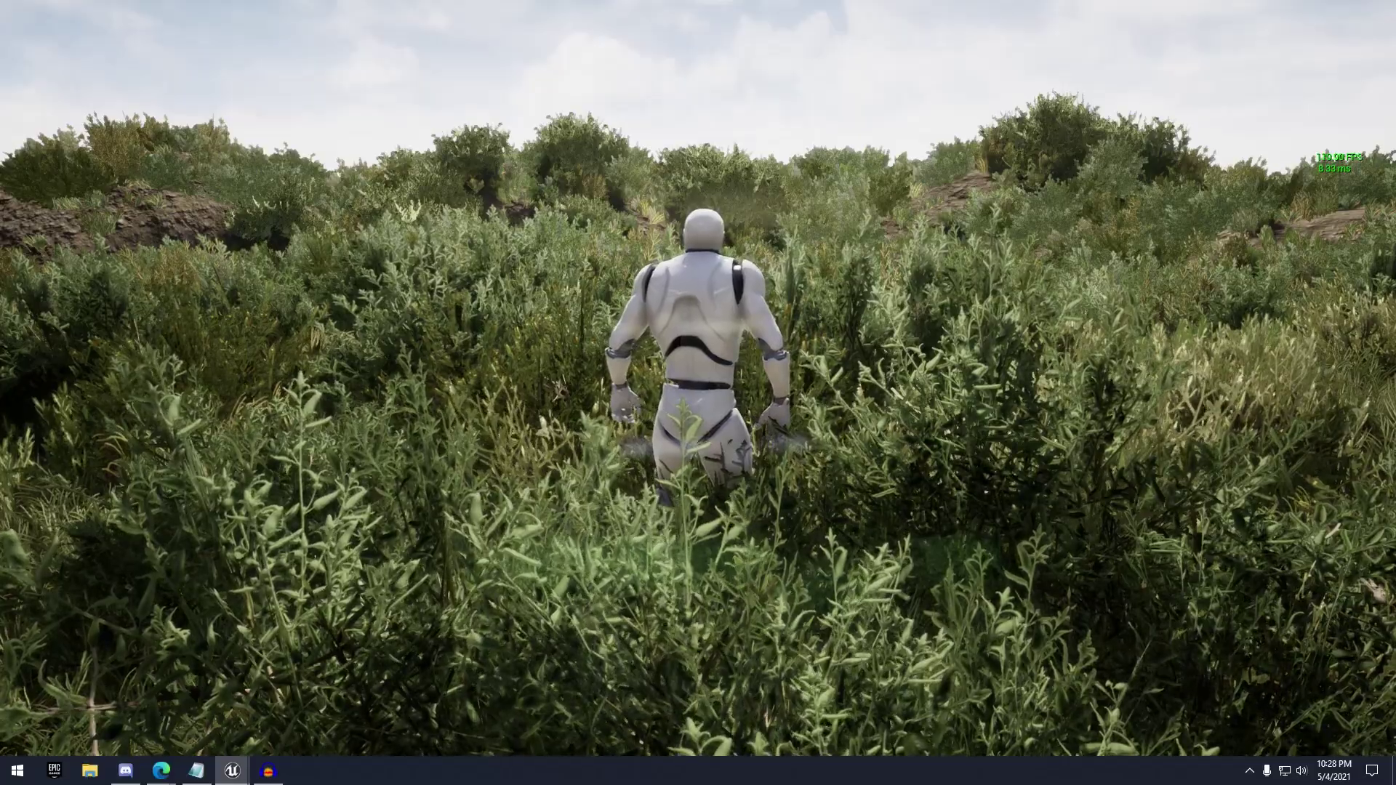
key("w")
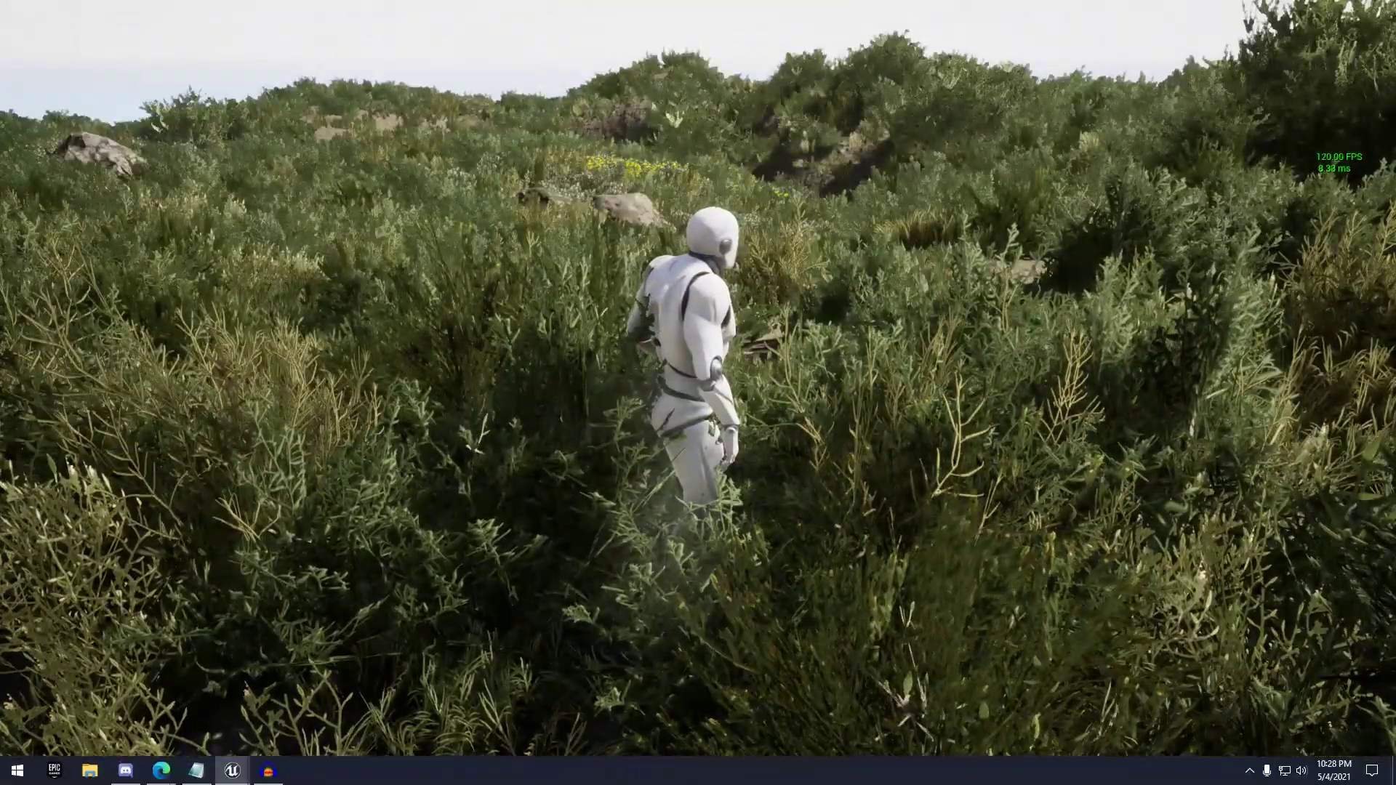
Switch to the shader complexity view, run the character through the foliage, and end the play session
key("F5")
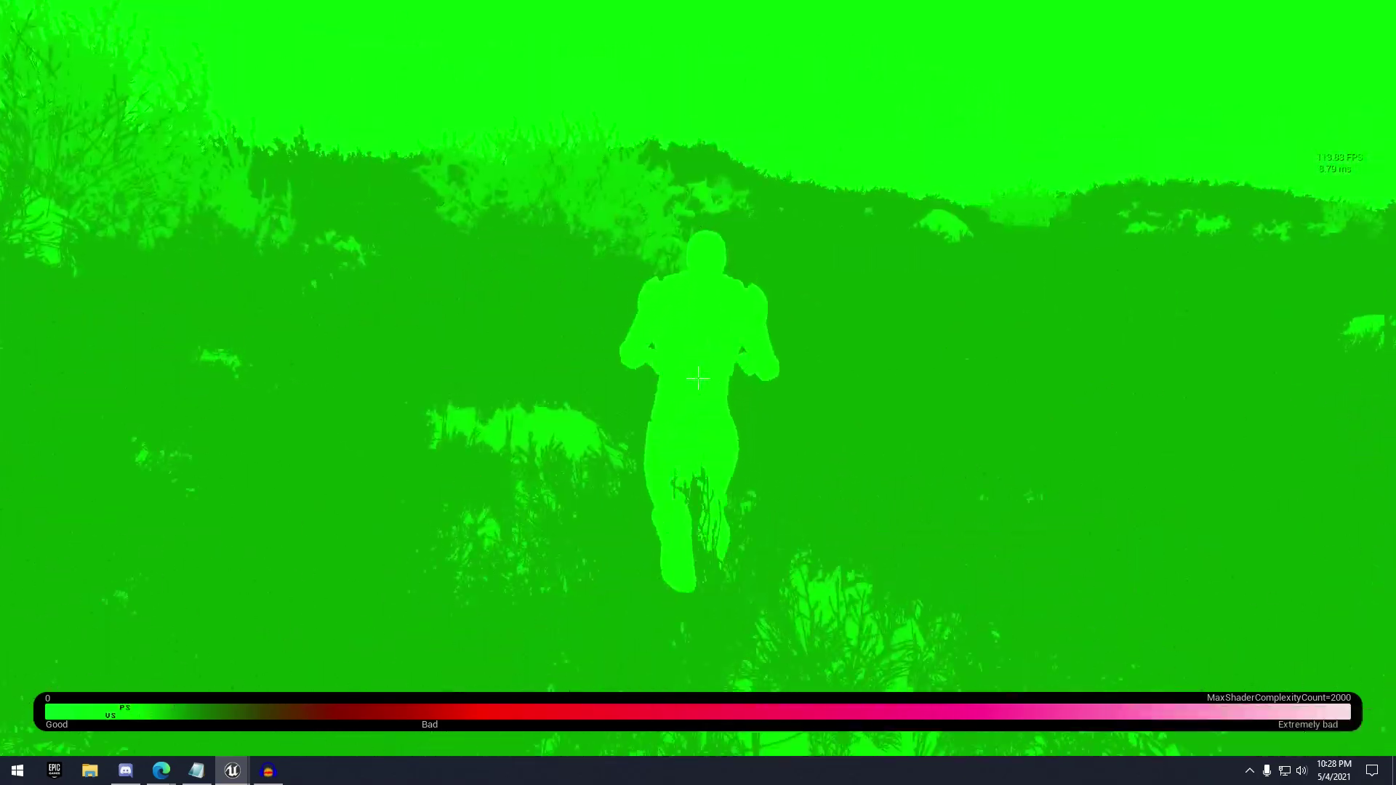
key("w")
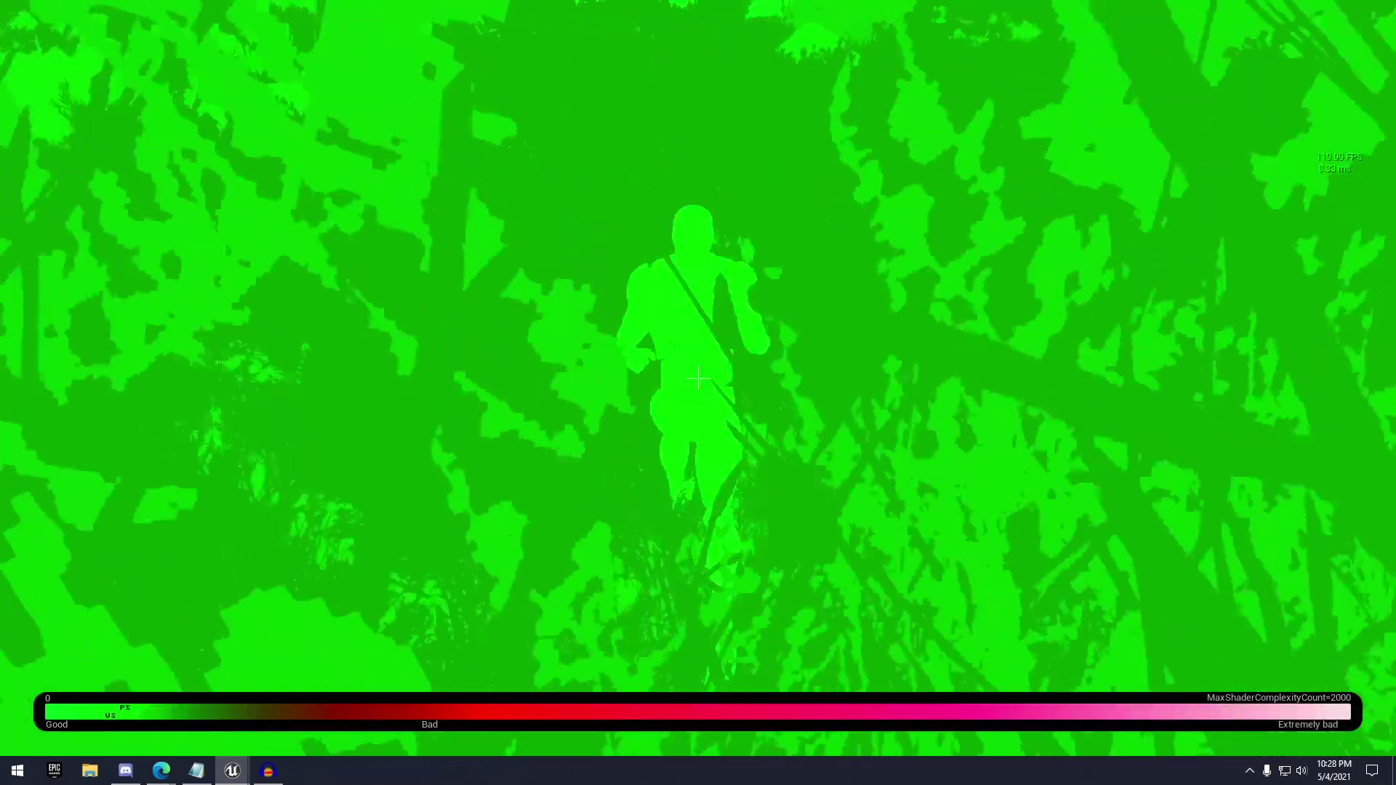
key("a")
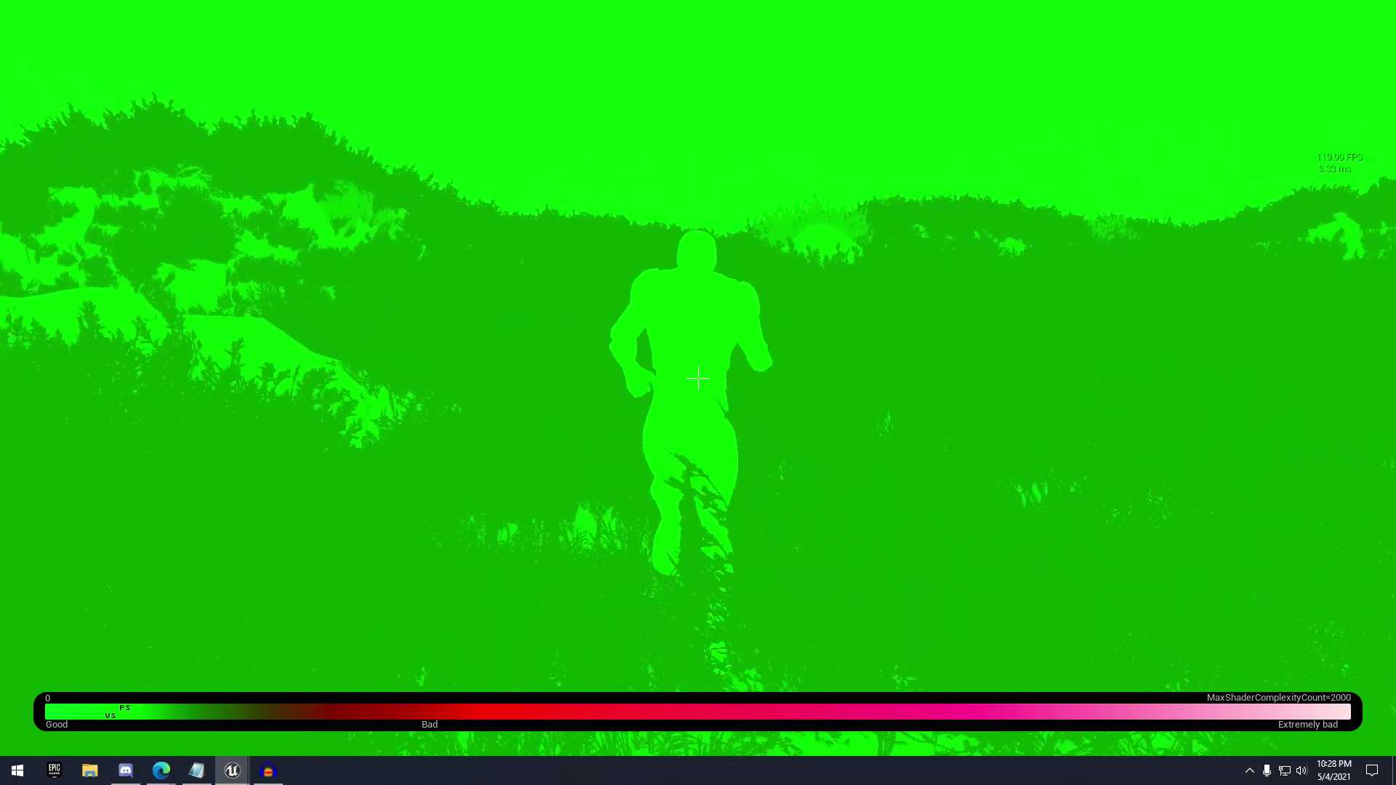
key("Escape")
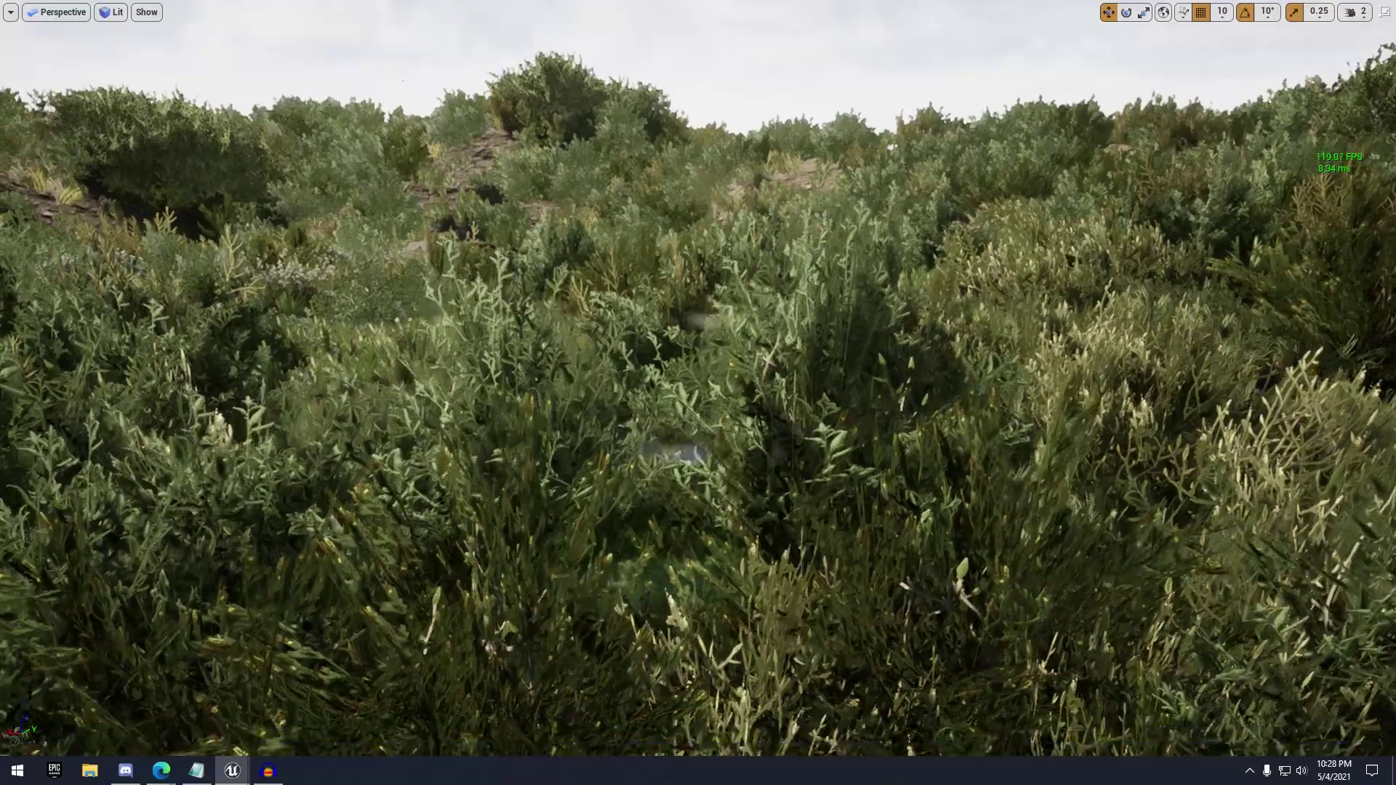
Fly the editor camera low through the bushes and grass to examine the plants and rocks up close
key("w")
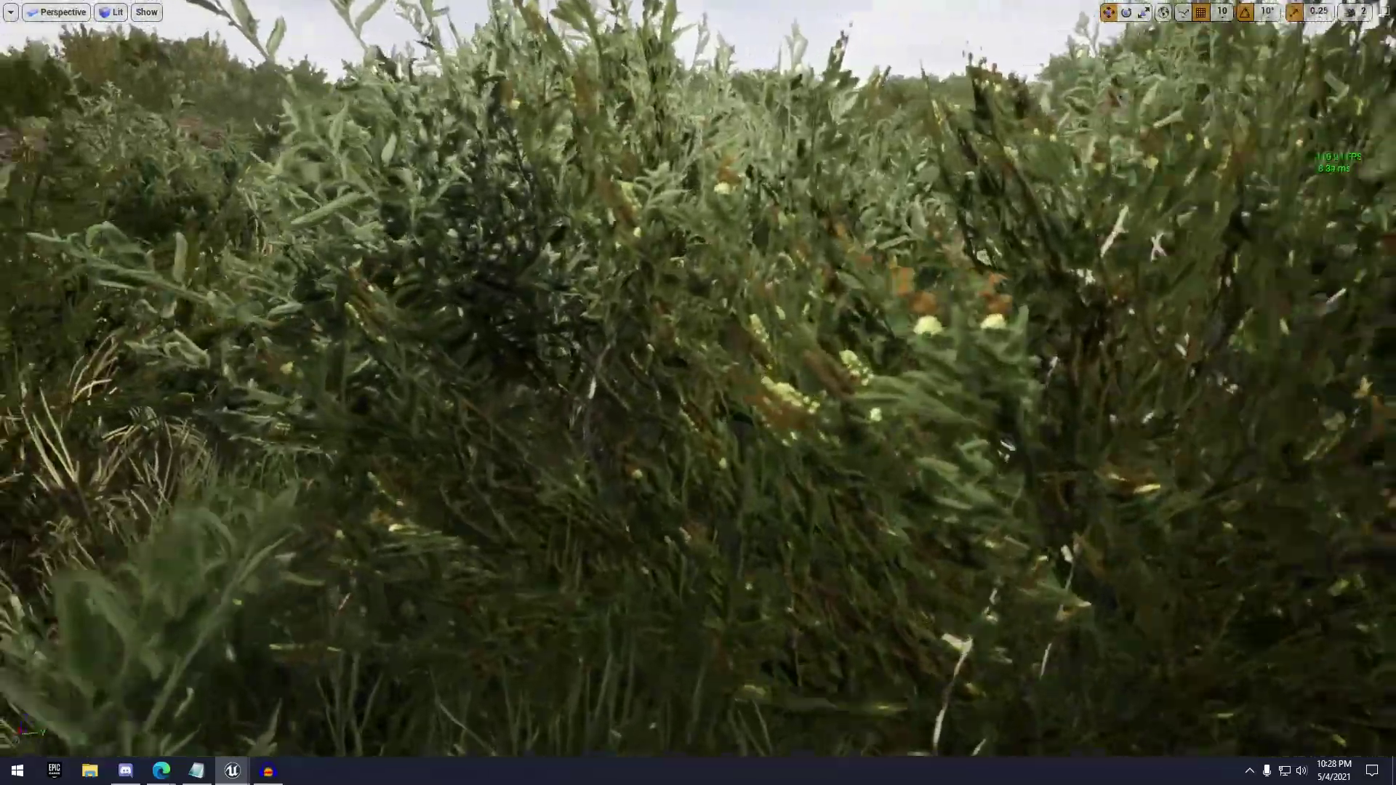
key("w")
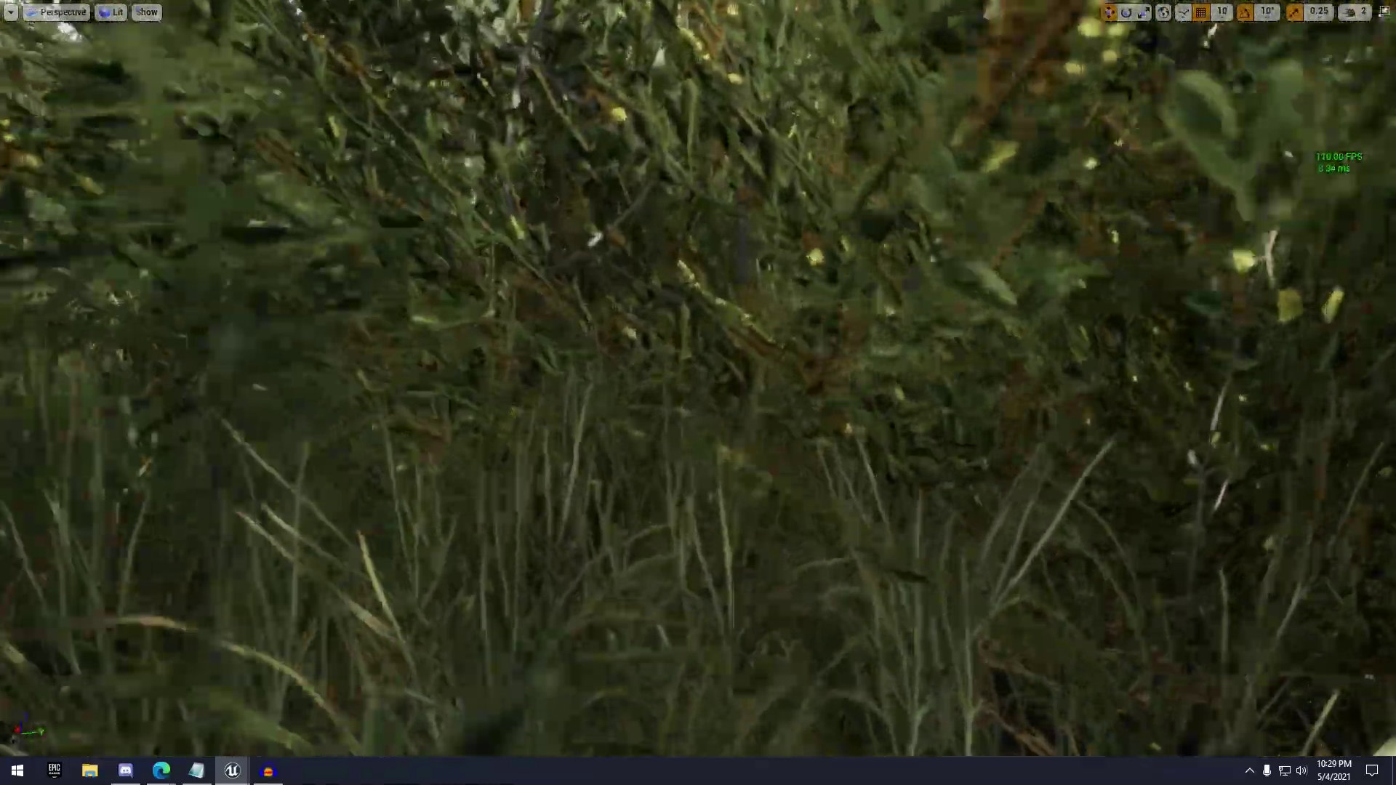
key("w")
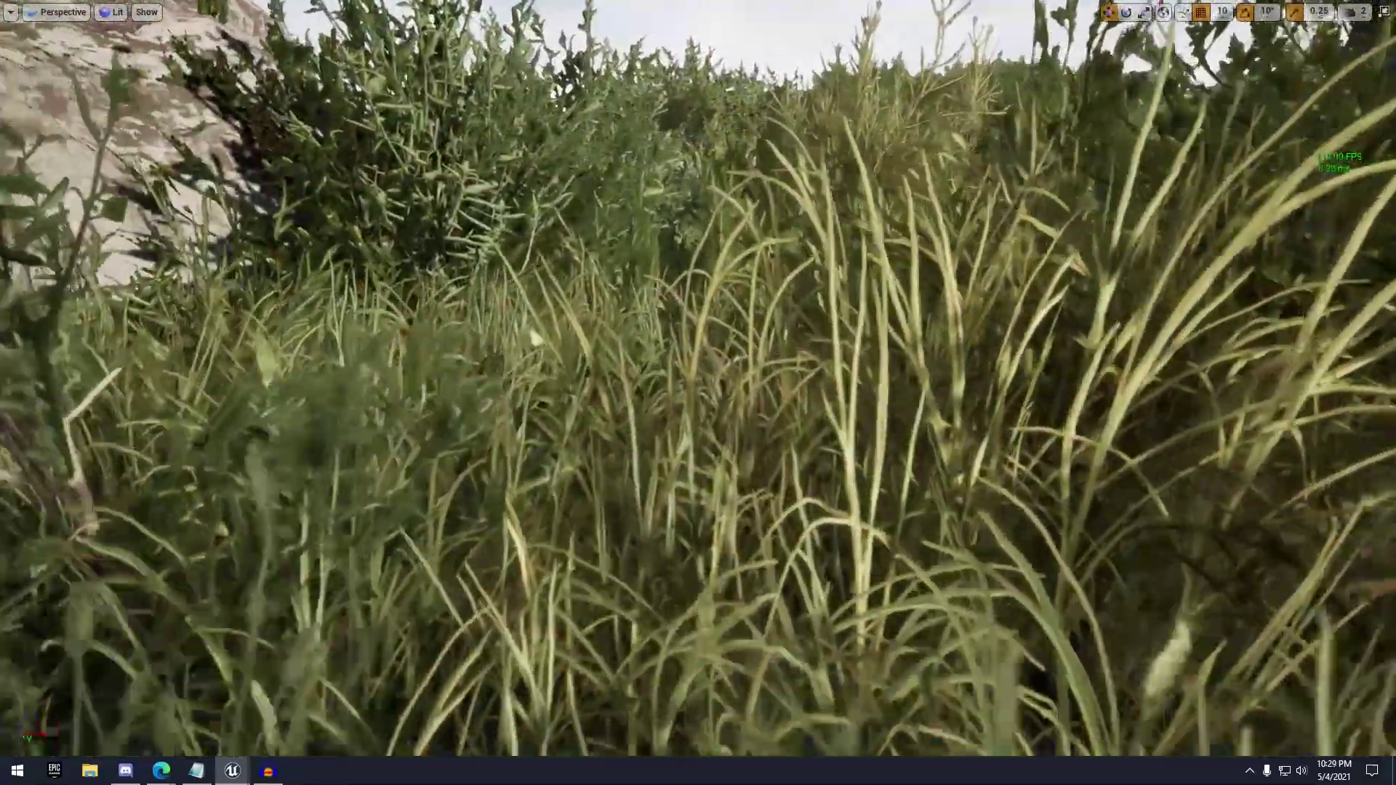
key("w")
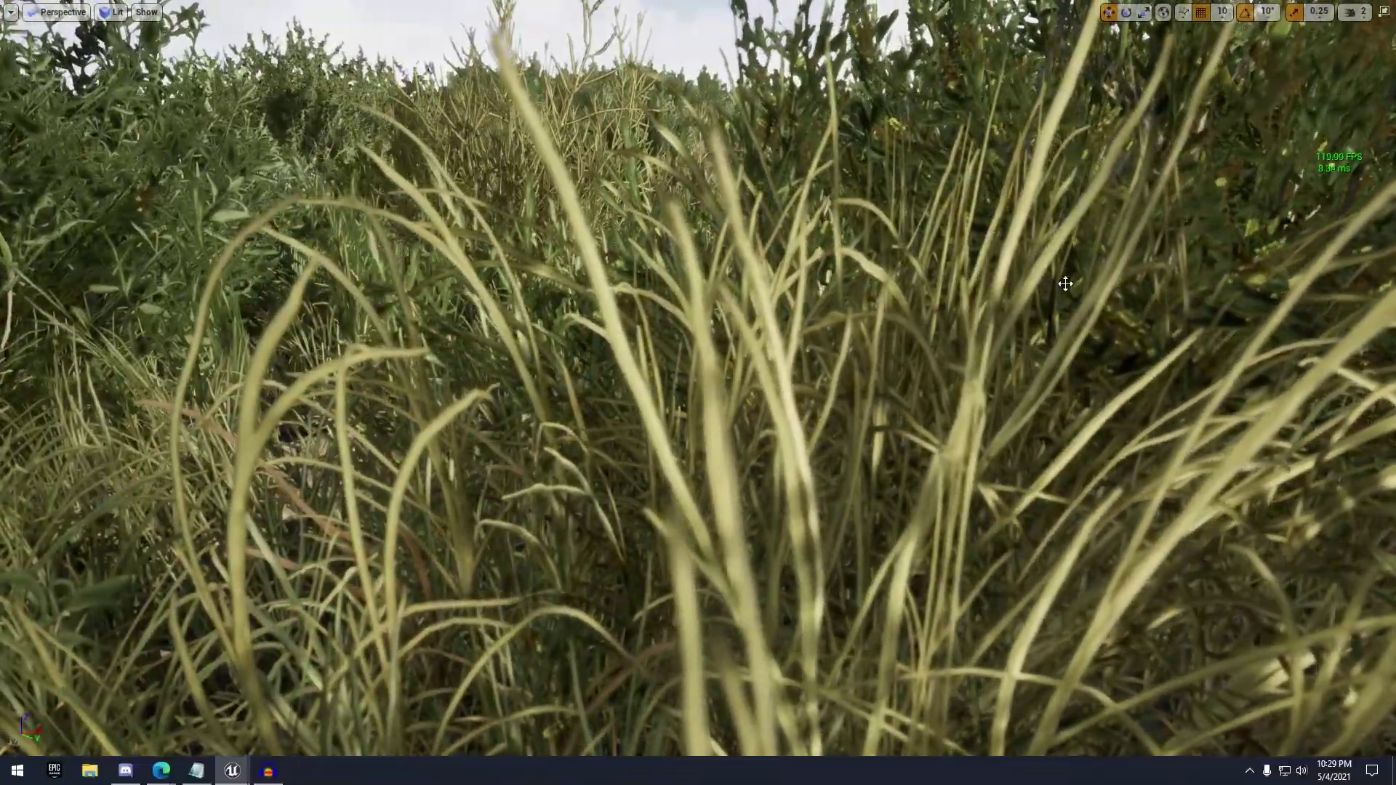
right_click_drag(1066, 287, 721, 61)
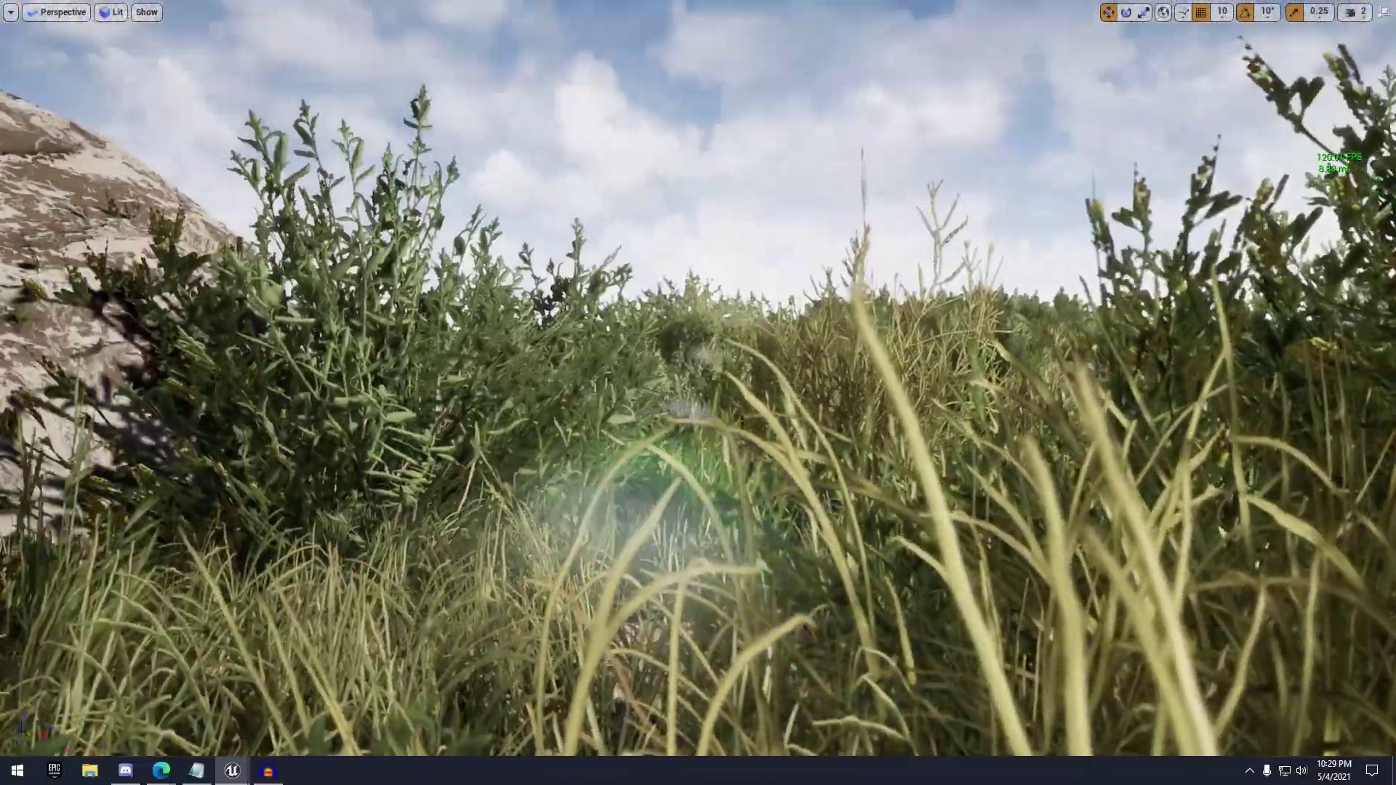
mouse_move(985, 287)
right_mouse_down()
mouse_move(806, 274)
mouse_move(661, 287)
mouse_move(985, 509)
mouse_move(992, 305)
right_mouse_up()
key("w")
key("s")
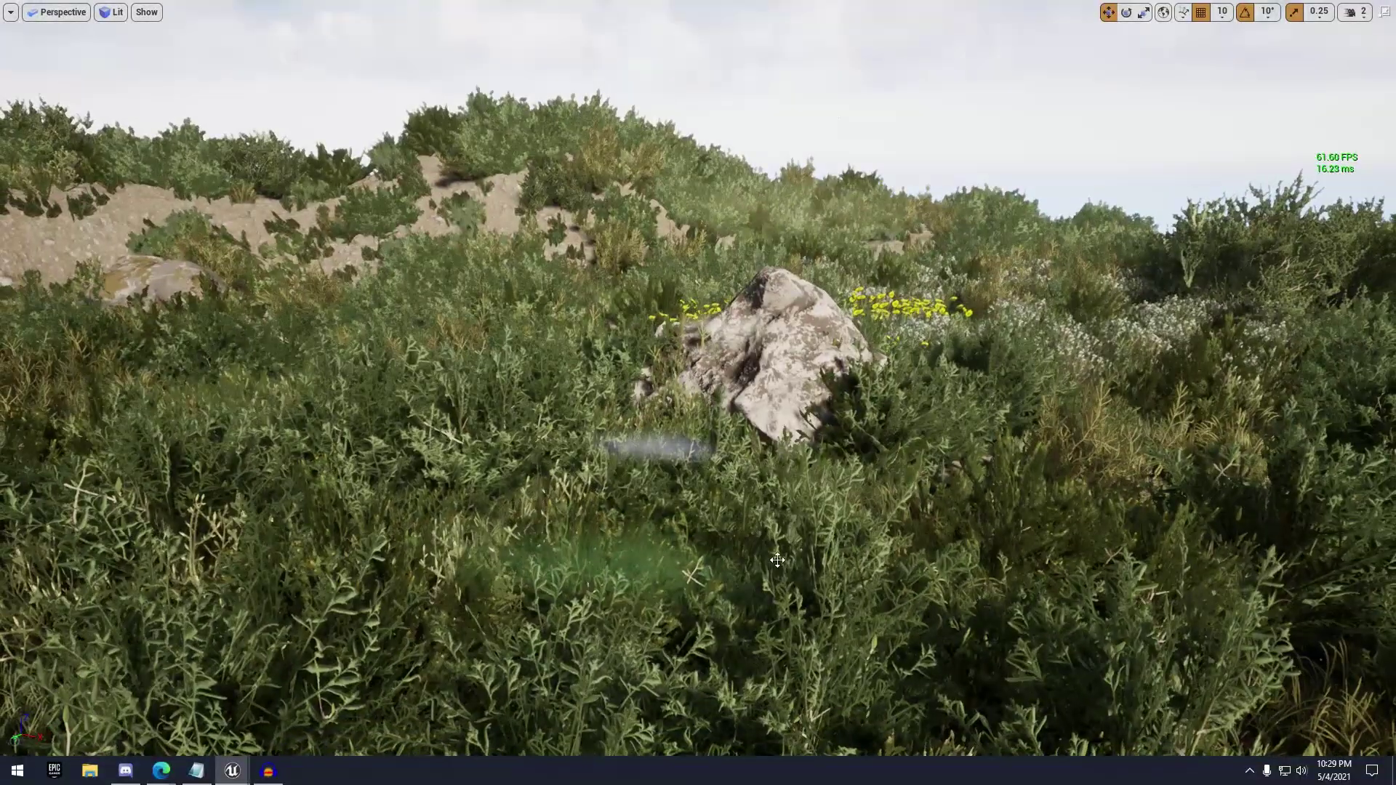
Leave fullscreen and open the Meshes folder of Light_Foliage to examine its bush, grass, flower and rock meshes
key("F11")
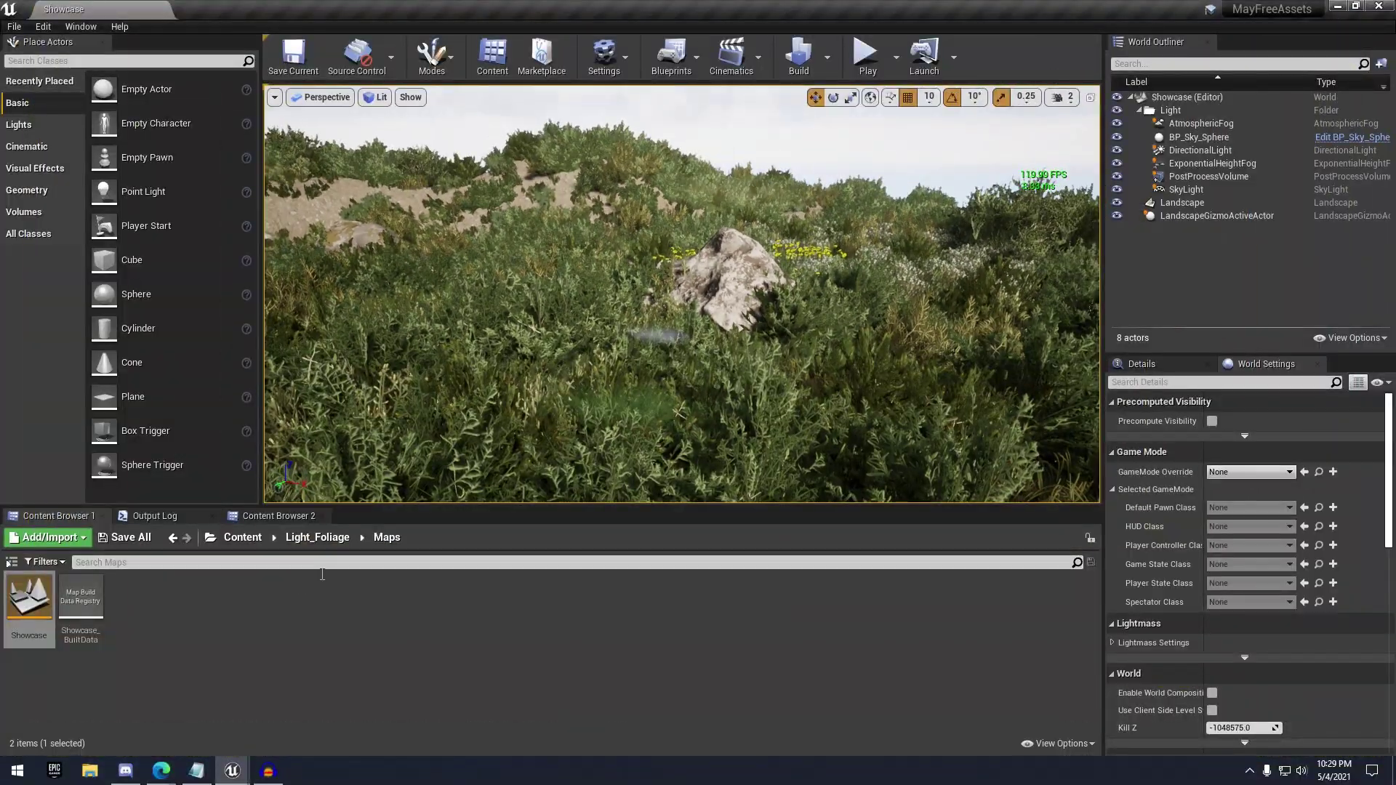
left_click(313, 539)
double_click(133, 597)
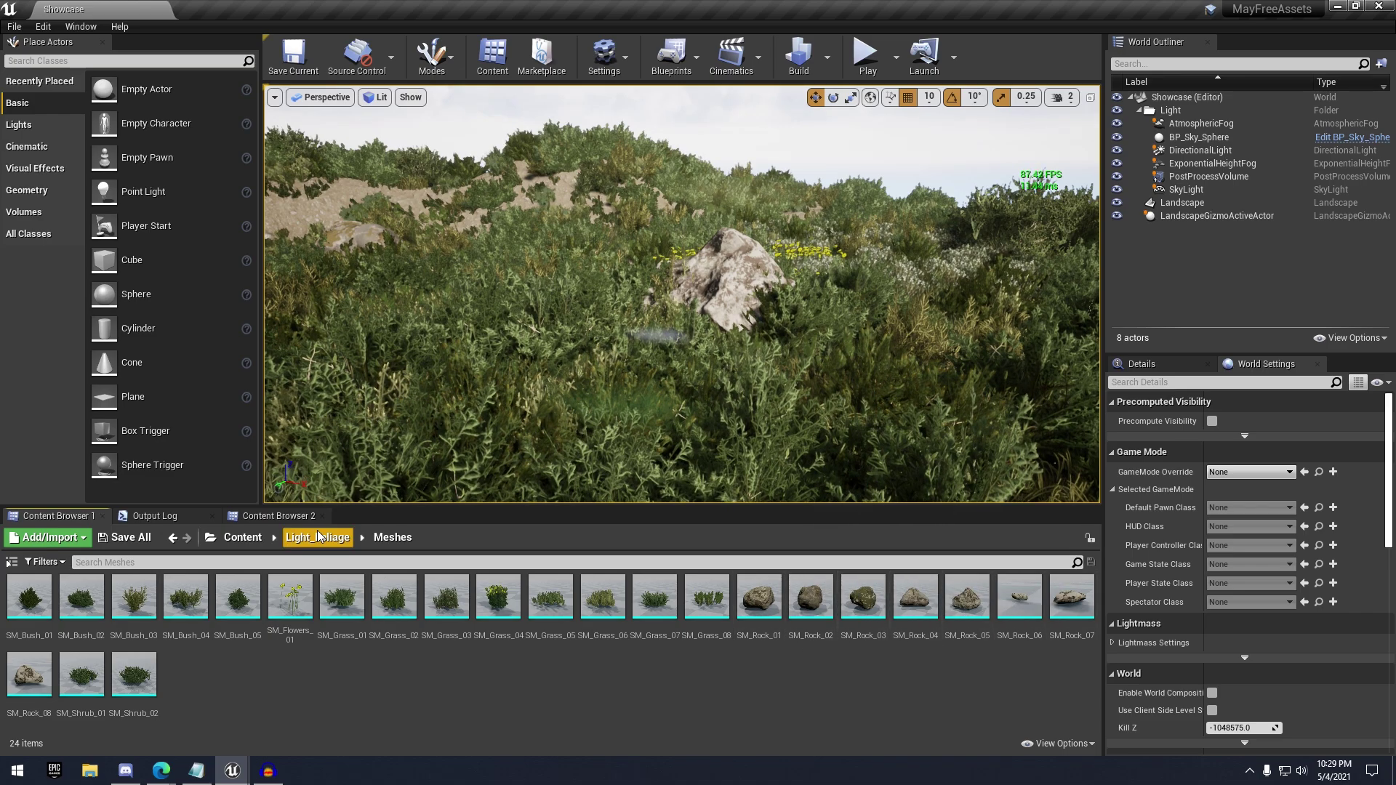
right_click_drag(327, 460, 314, 460)
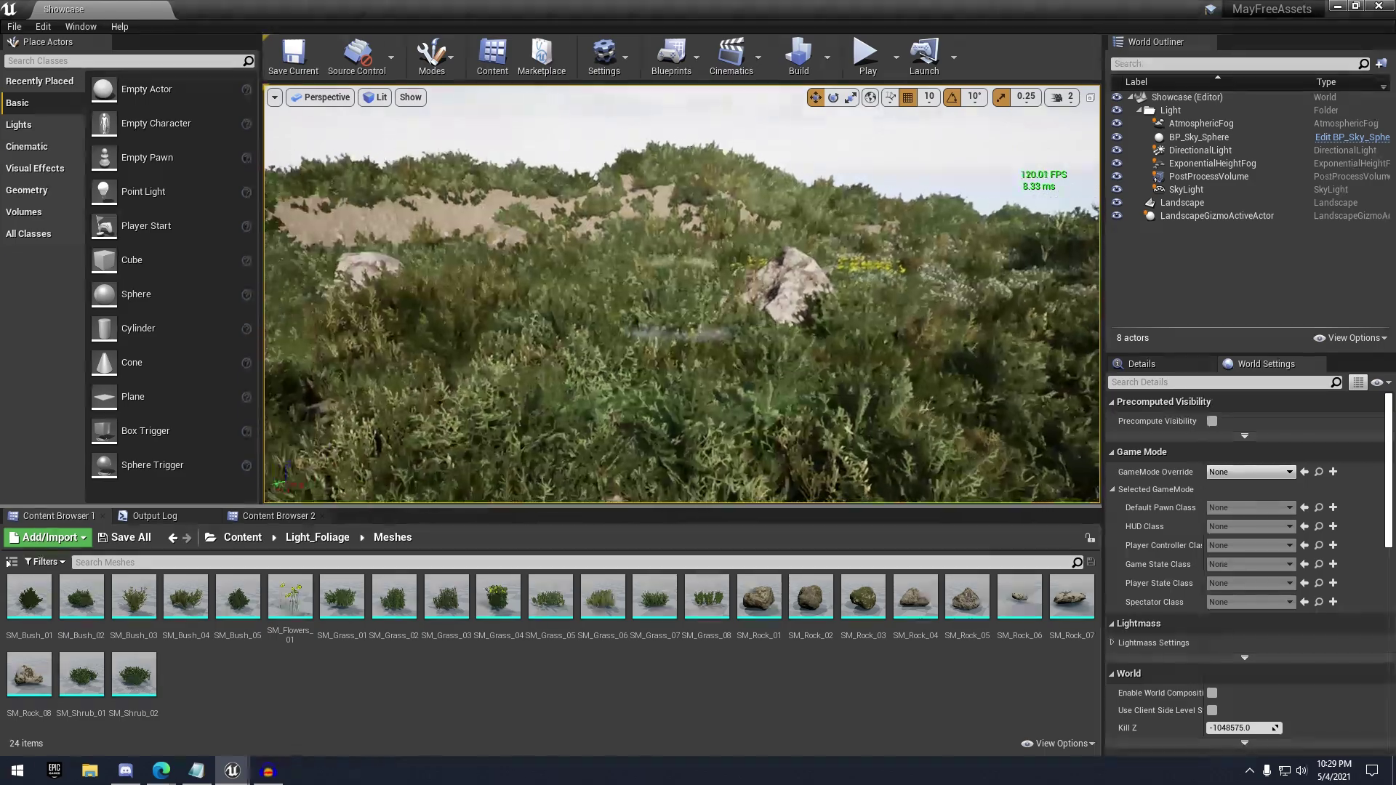
Open DemoMap from the ExampleMaps folder of LPSDeluxe2TropicalEnvironment and turn the view to the pier
left_click(249, 537)
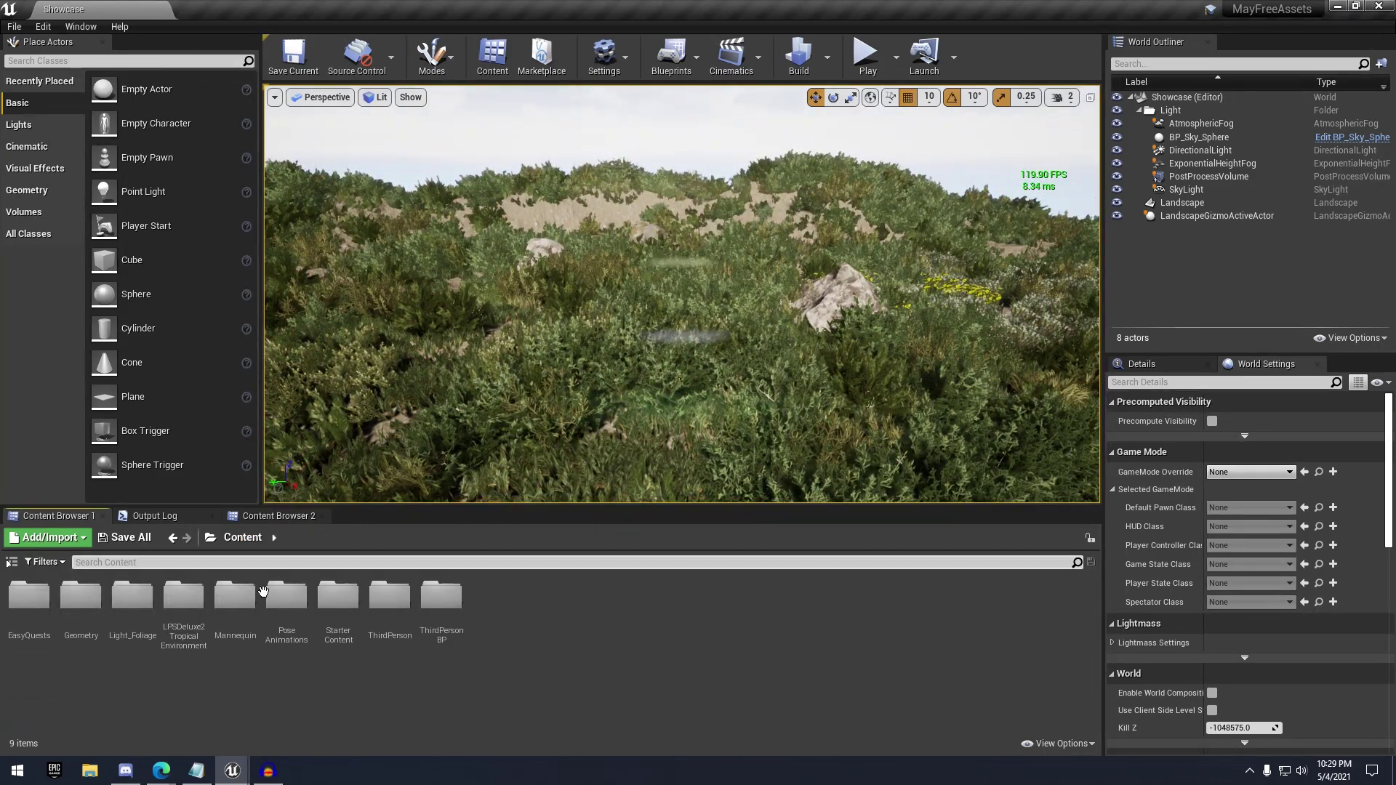
double_click(183, 596)
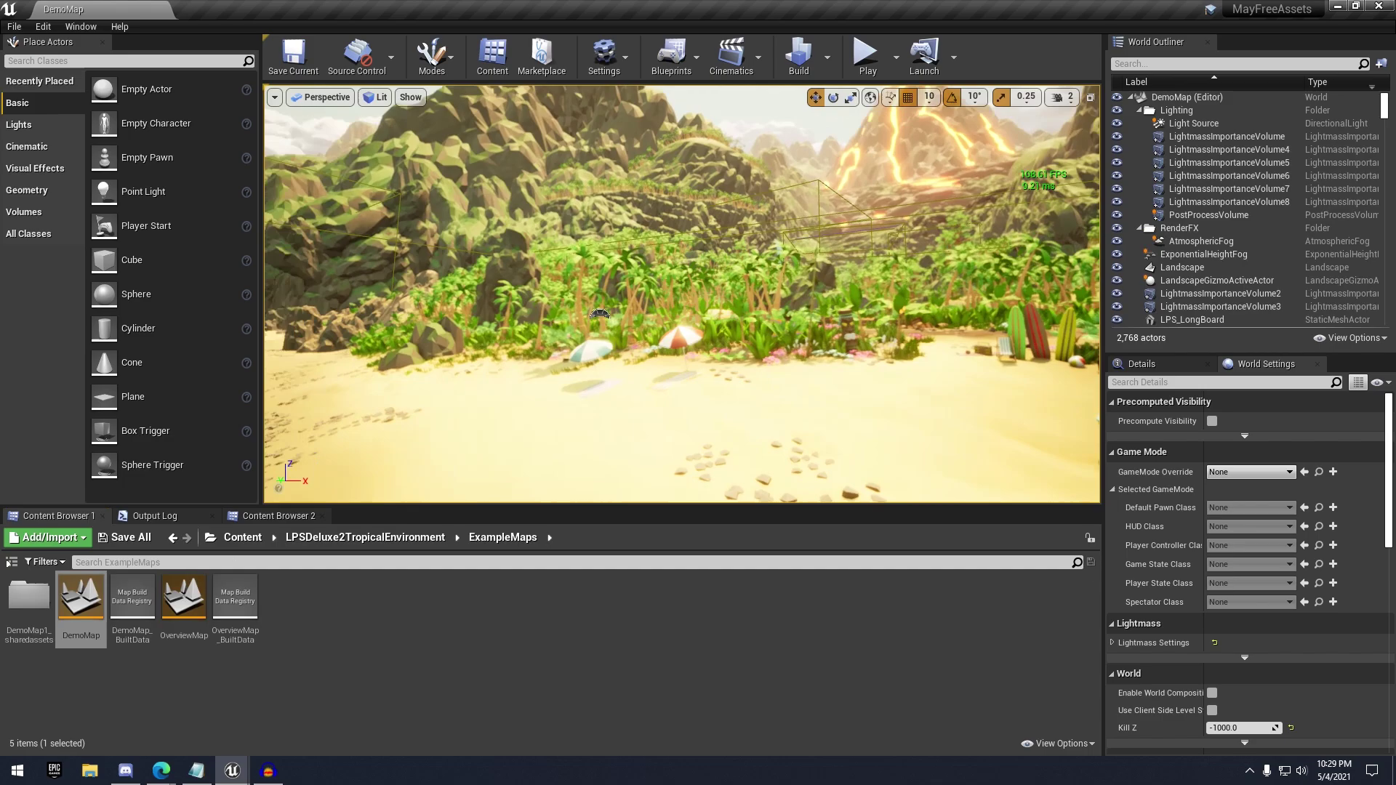
mouse_move(681, 294)
right_mouse_down()
mouse_move(407, 298)
mouse_move(682, 295)
right_mouse_up()
Set the viewport camera speed to 4
left_click(1062, 97)
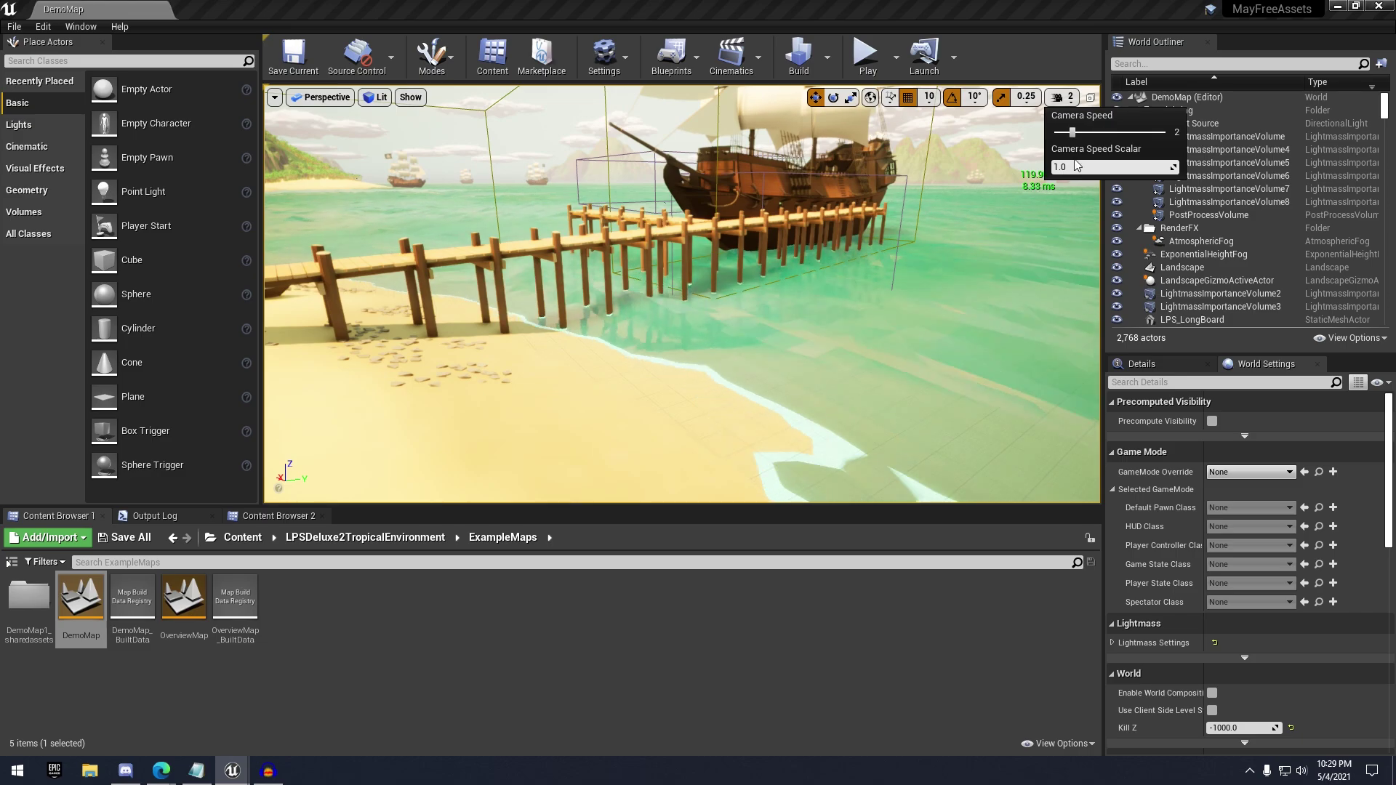
right_click_drag(1057, 165, 1057, 165)
left_click(1074, 96)
left_click(1093, 134)
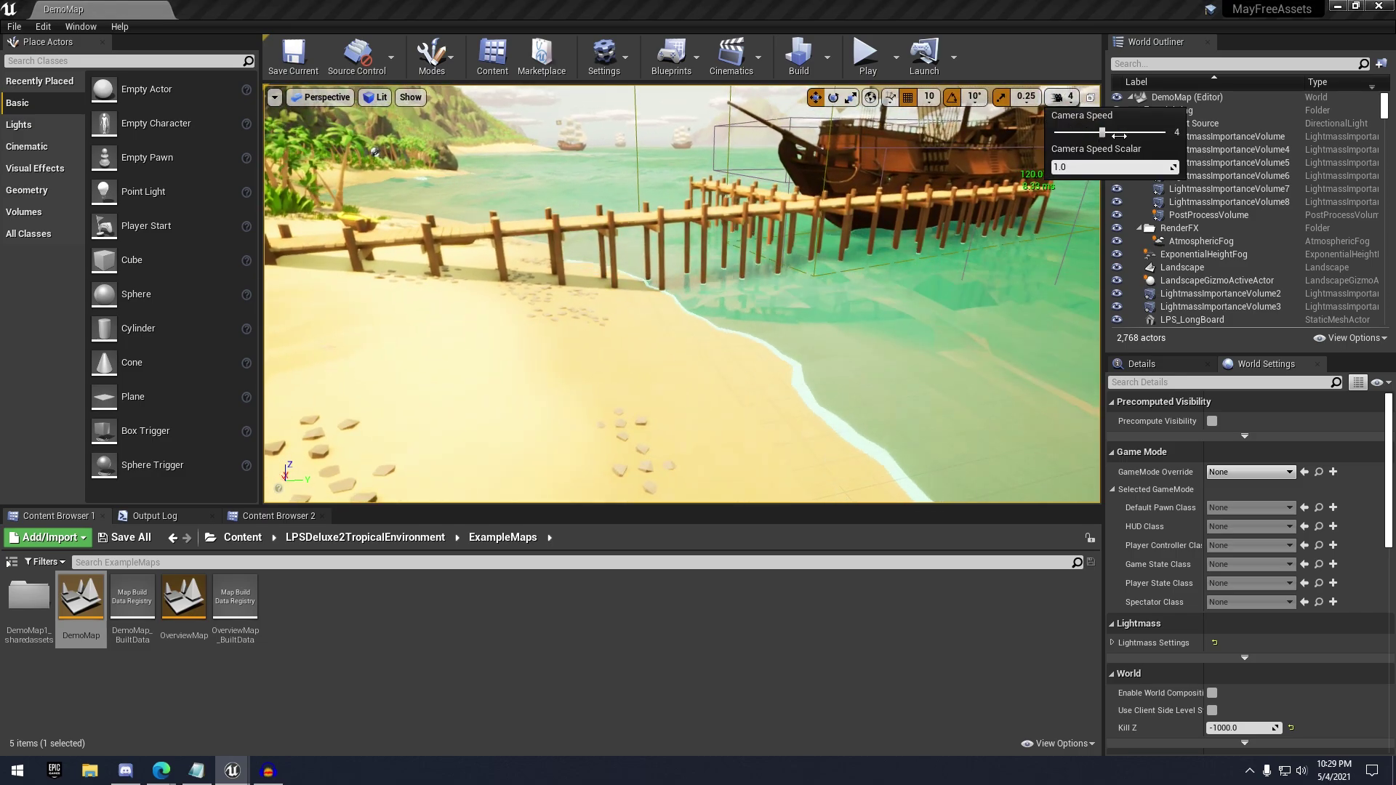
Fly around the pirate ship beside the pier and examine its hull, sails, flag and deck
right_click_drag(1084, 228, 1084, 228)
right_click_drag(681, 295, 914, 357)
right_click_drag(841, 320, 830, 301)
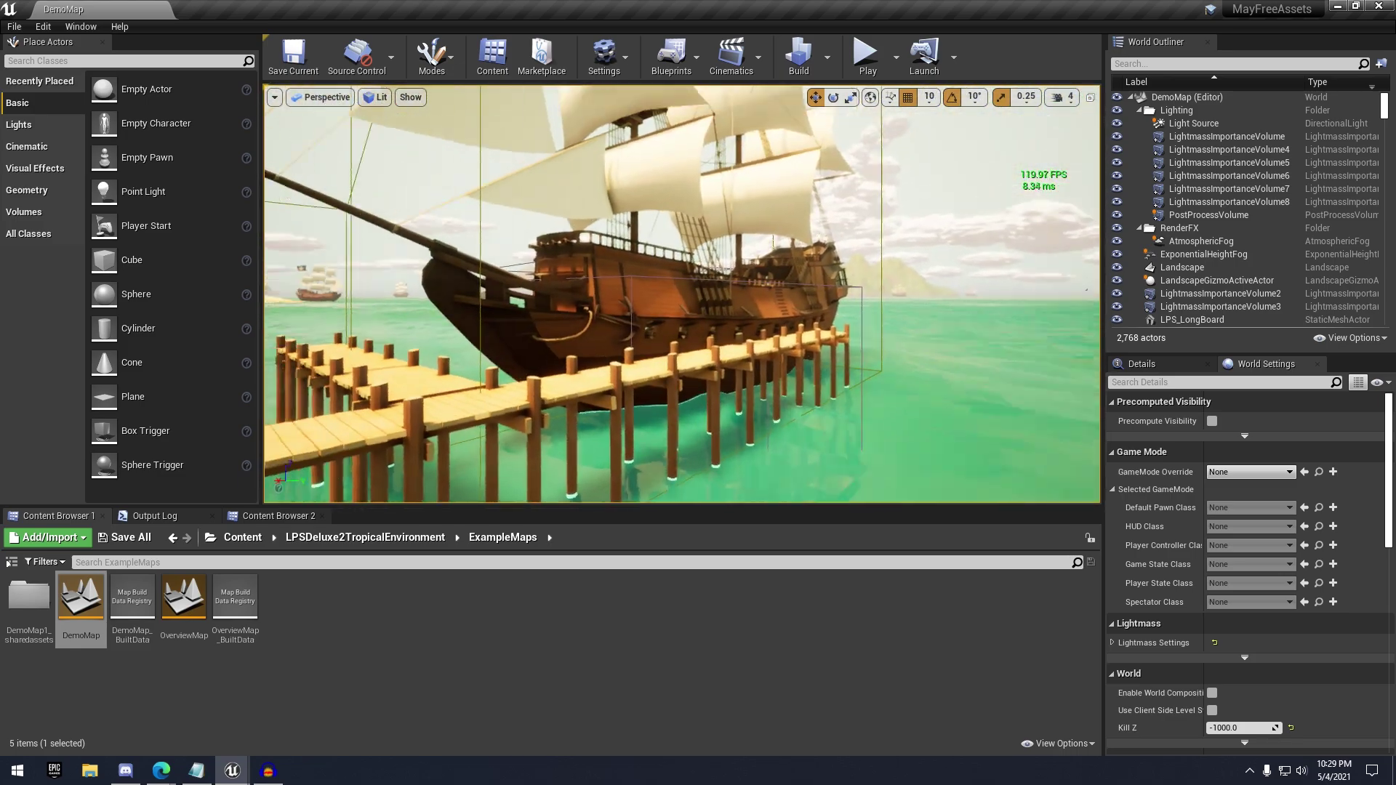
right_click_drag(682, 295, 681, 294)
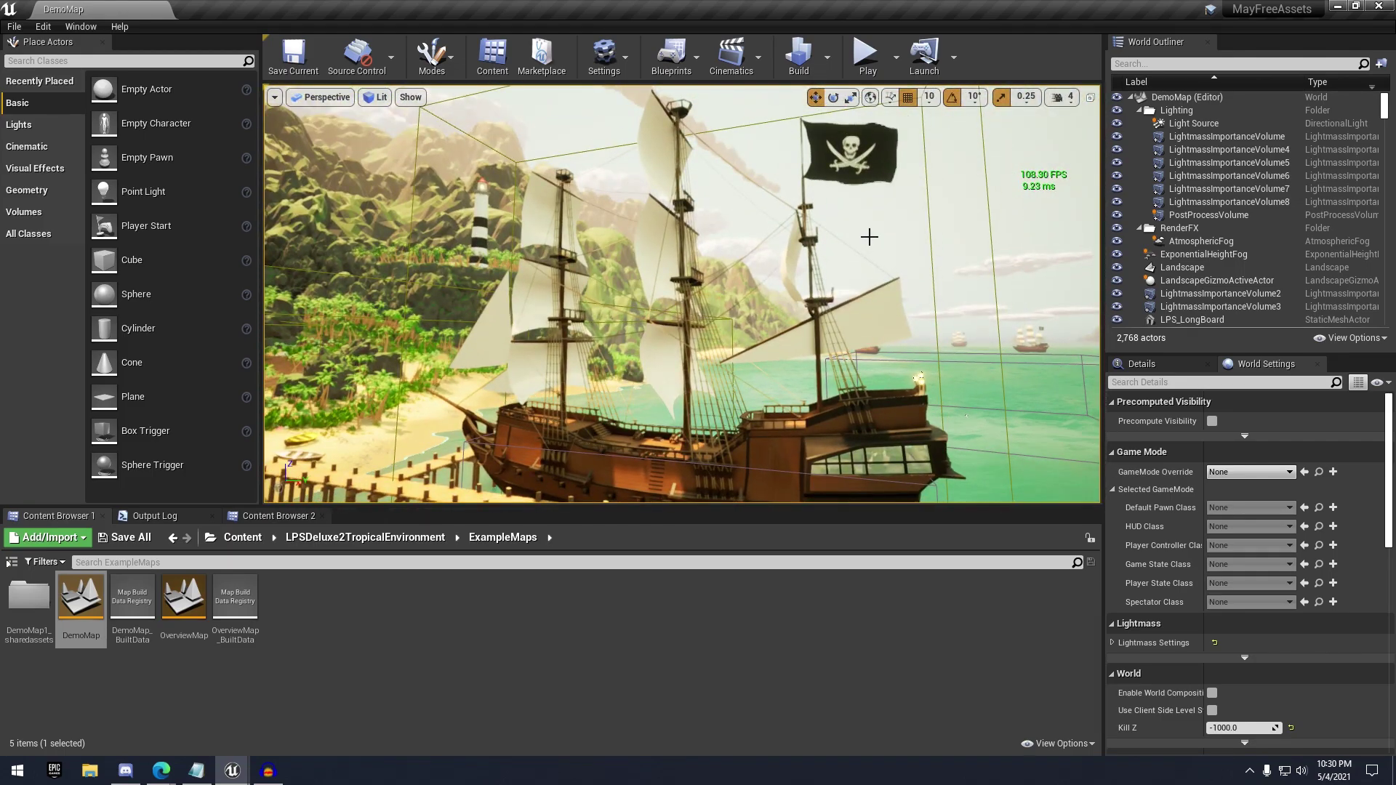
right_click_drag(870, 237, 885, 257)
right_click_drag(694, 362, 836, 288)
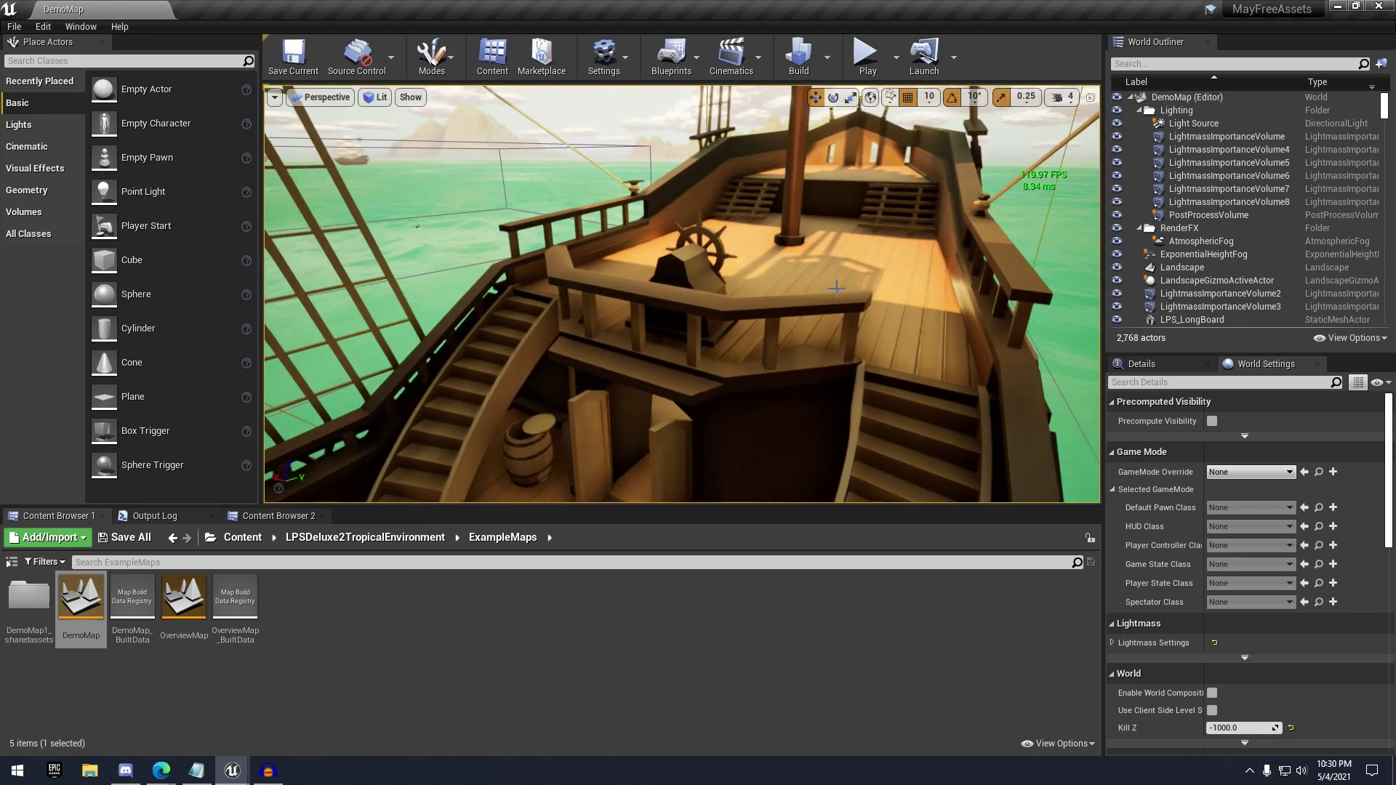
Set the viewport camera speed to 2 and fly across the ship's deck into the captain's cabin
left_click(1064, 97)
right_click_drag(1015, 207, 1018, 203)
left_click(1062, 97)
key("w")
key("w")
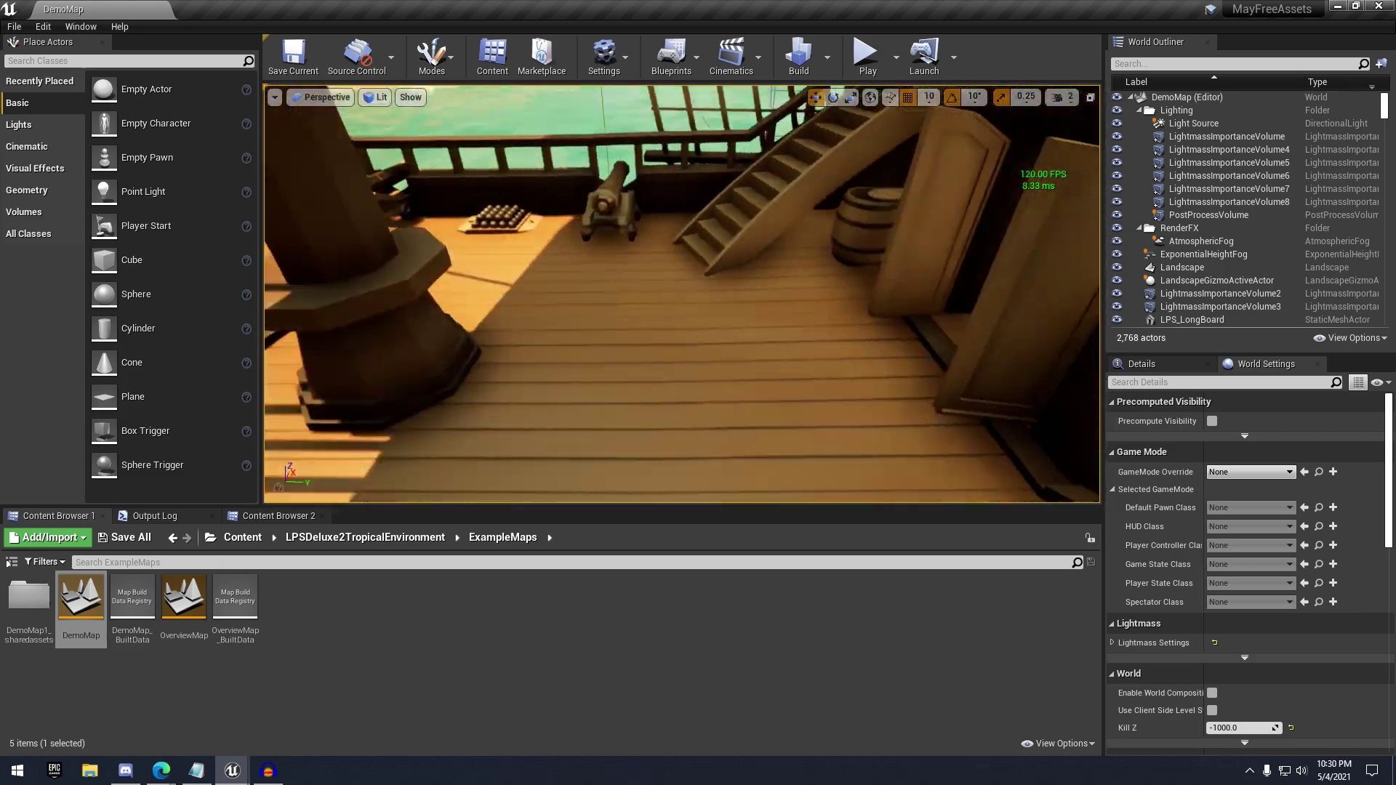
key("w")
right_click_drag(724, 258, 724, 258)
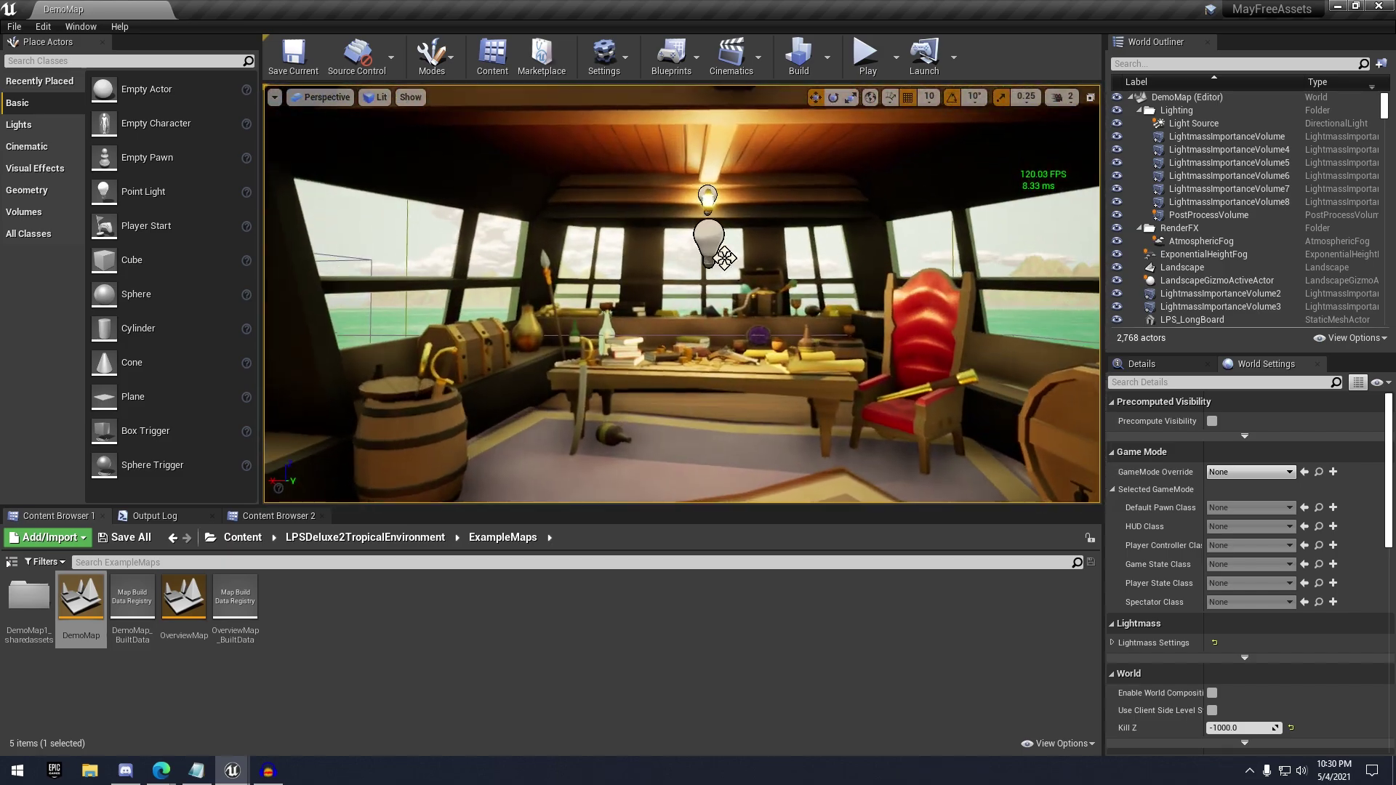
Examine the cabin's table of books, coins and goblets, and the cannon deck below
right_click_drag(1018, 219, 1018, 218)
key("w")
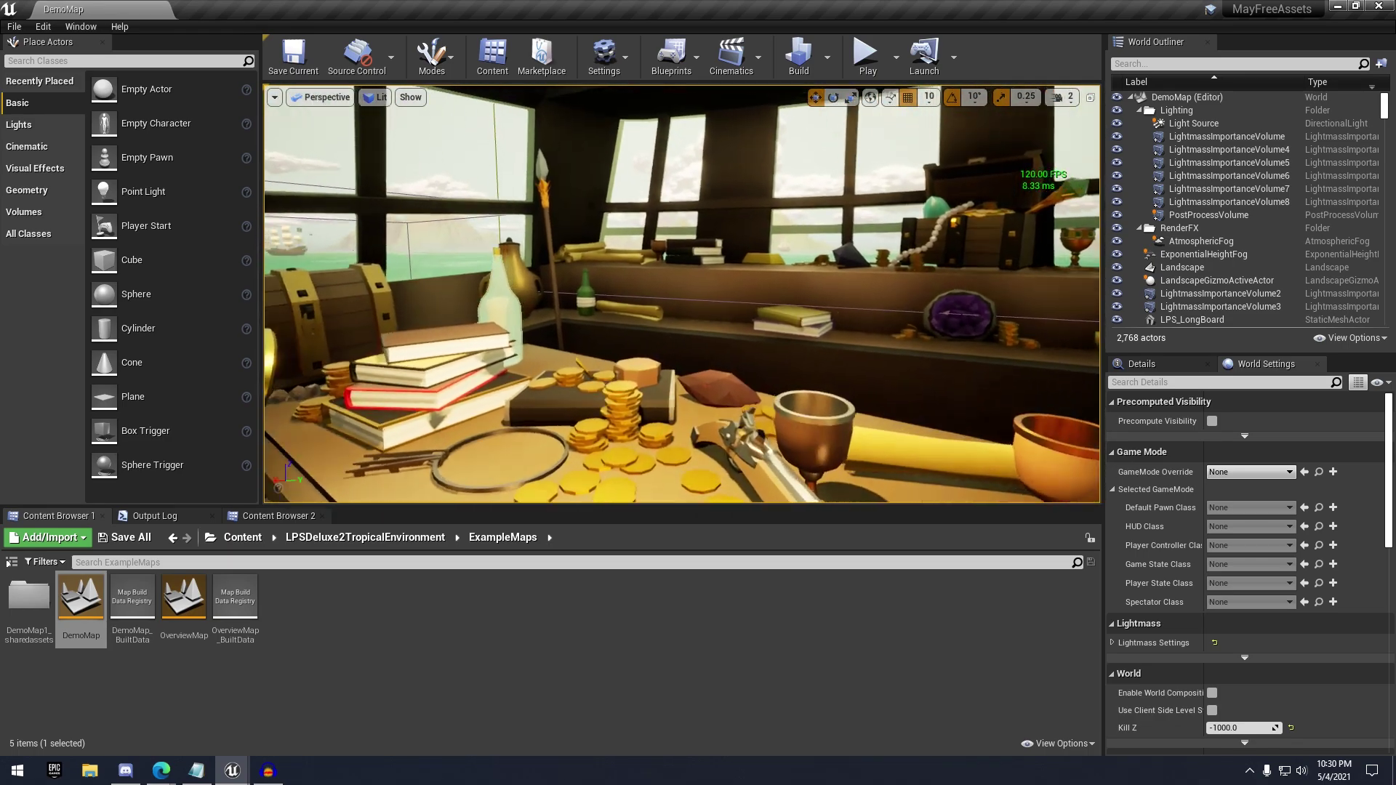
right_click_drag(744, 158, 744, 158)
key("w")
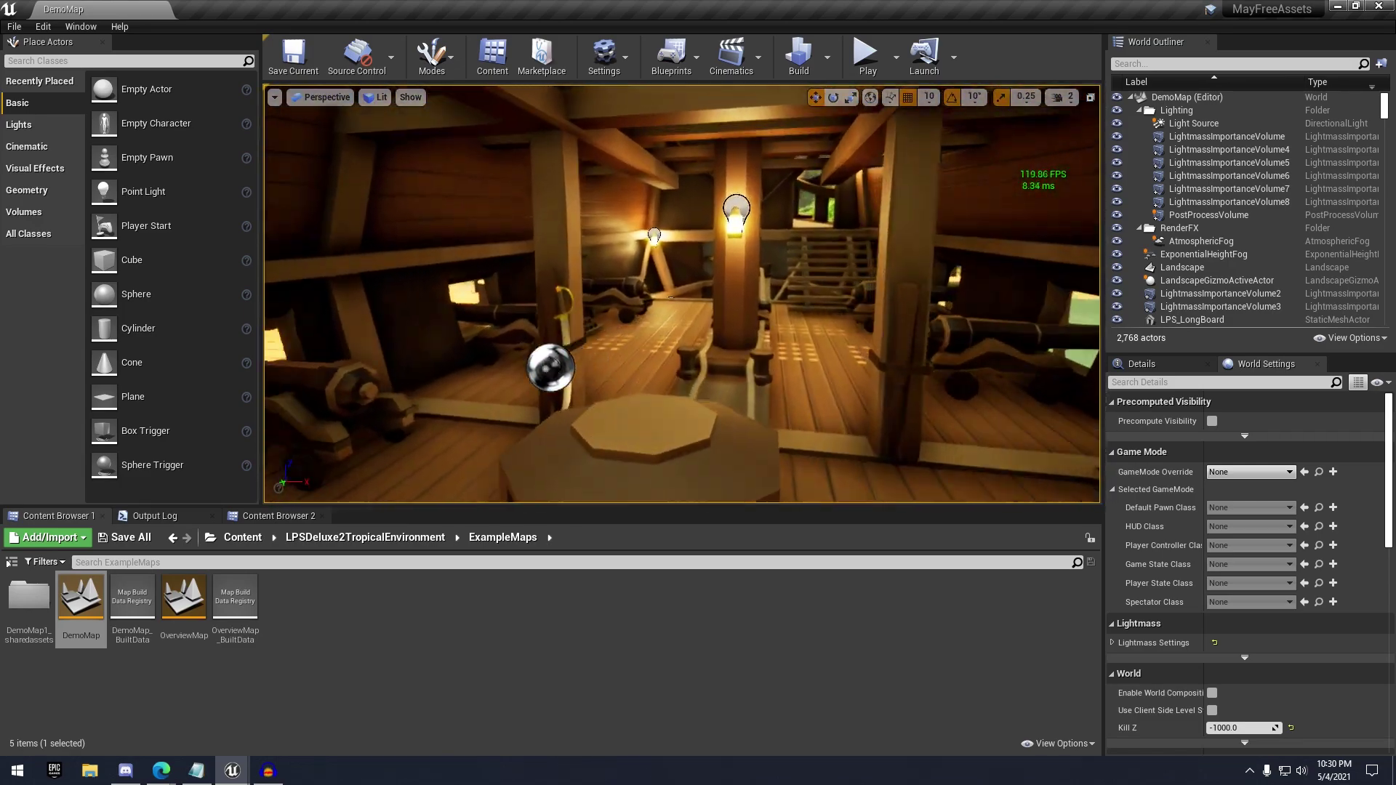
right_click_drag(744, 158, 744, 159)
Set the camera speed to 3 and fly from the ship along the jungle path to the lagoon
left_click(1071, 100)
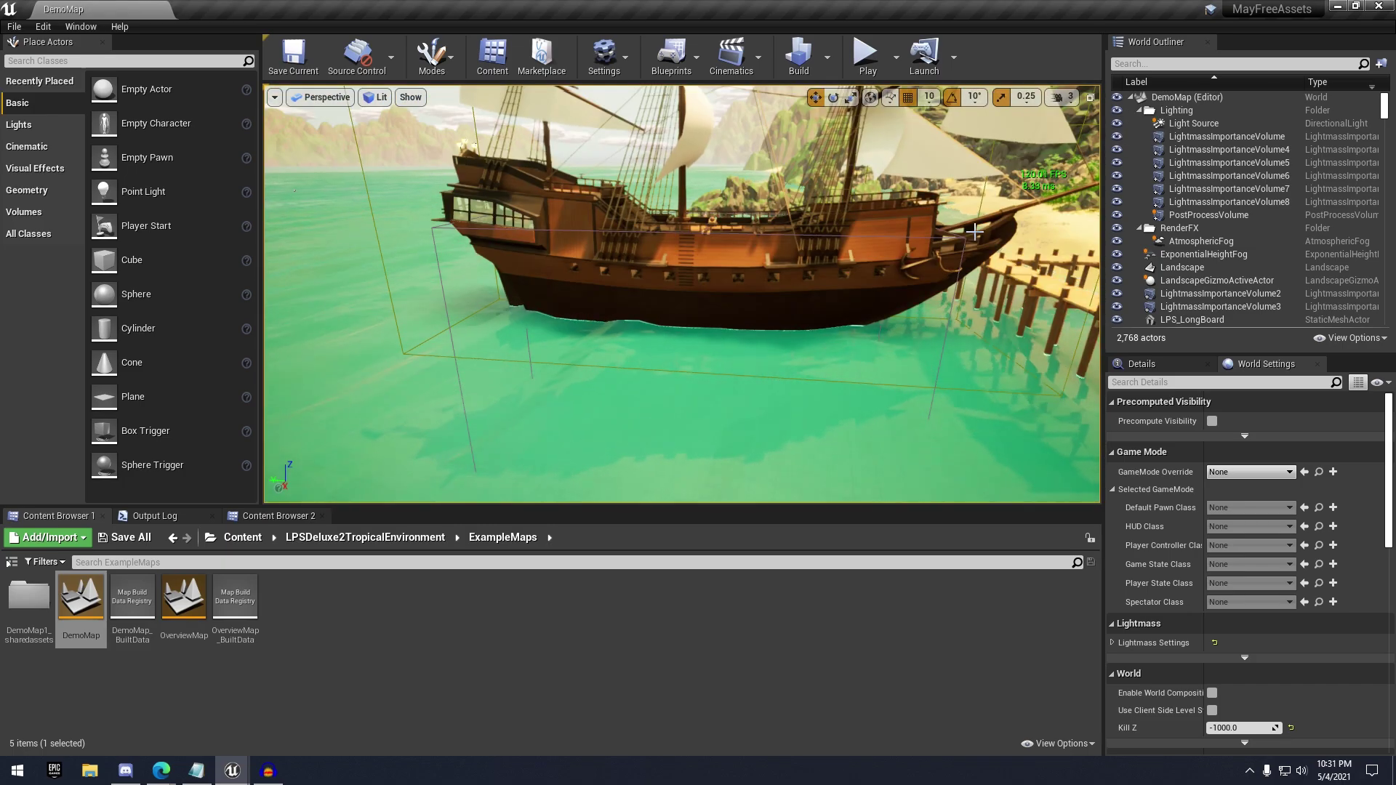
right_click_drag(871, 298, 888, 298)
right_click_drag(800, 318, 928, 272)
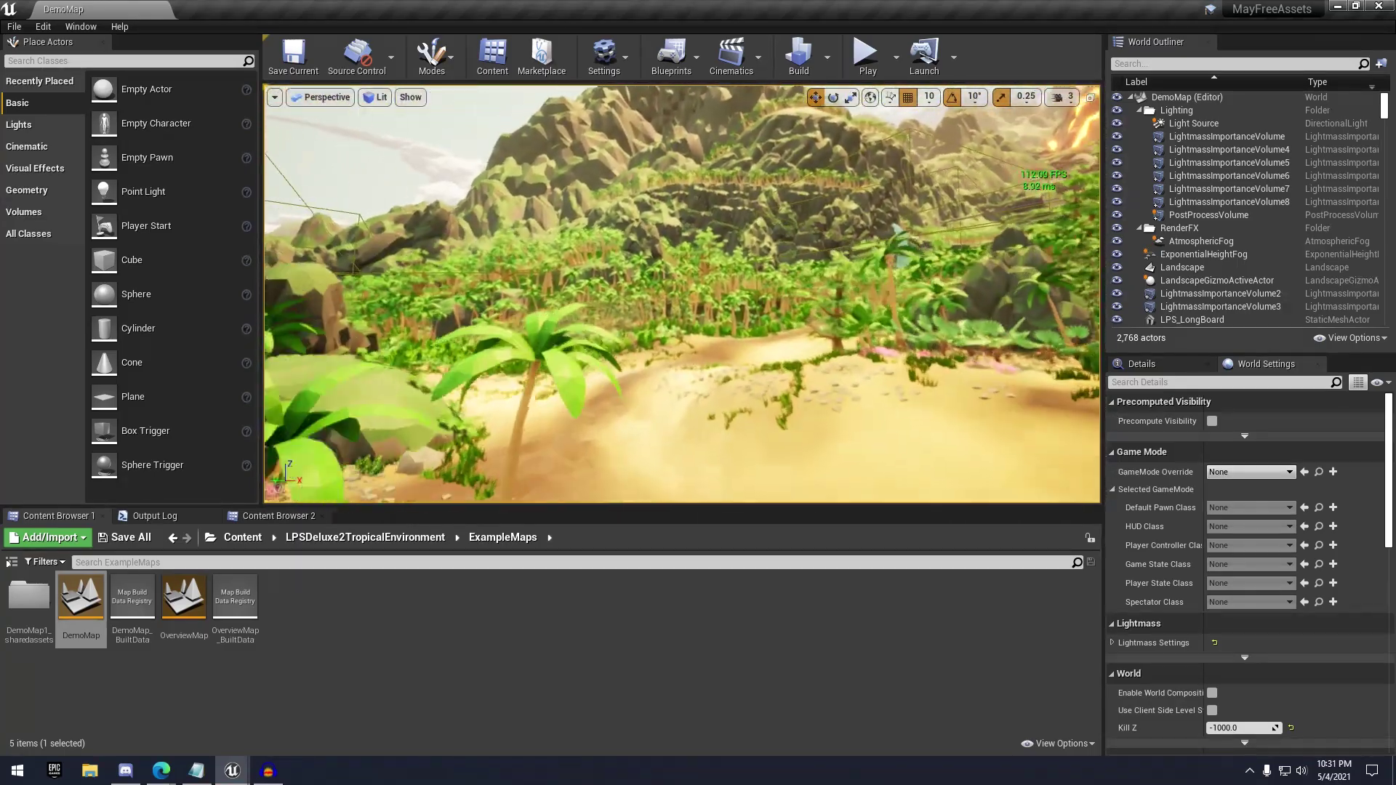
key("w")
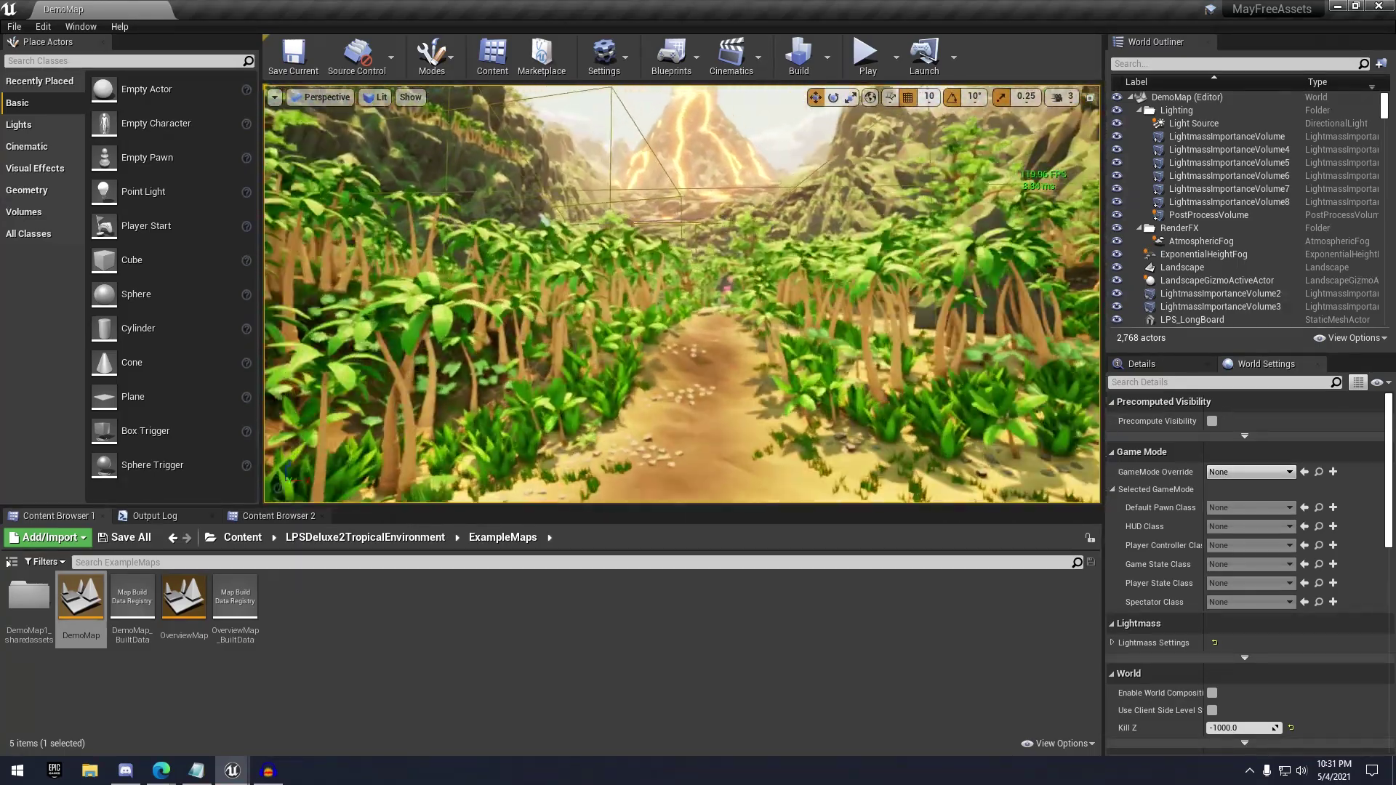
key("w")
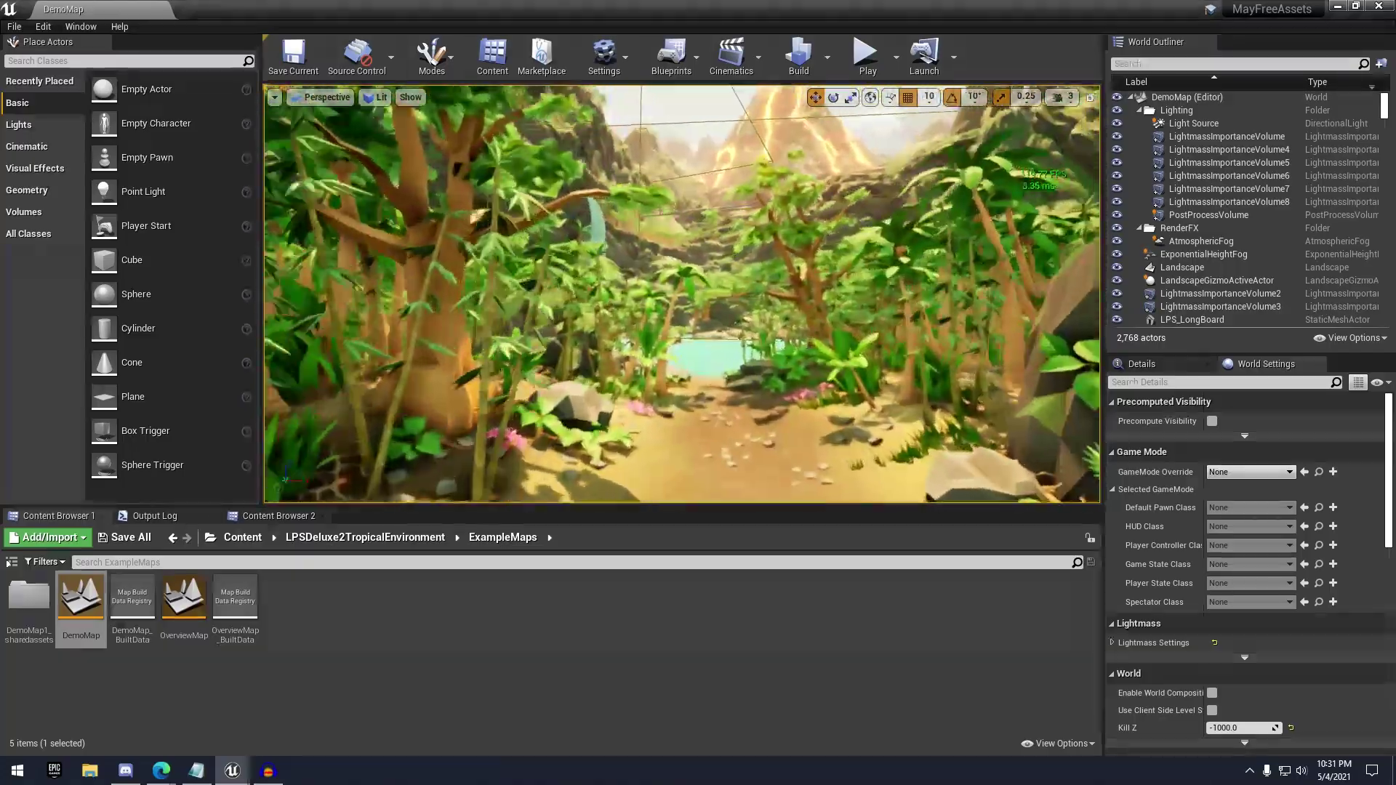
key("w")
Set the camera speed to 2 and examine the lagoon, its waterfall and the surrounding cliffs from above
left_click(1063, 97)
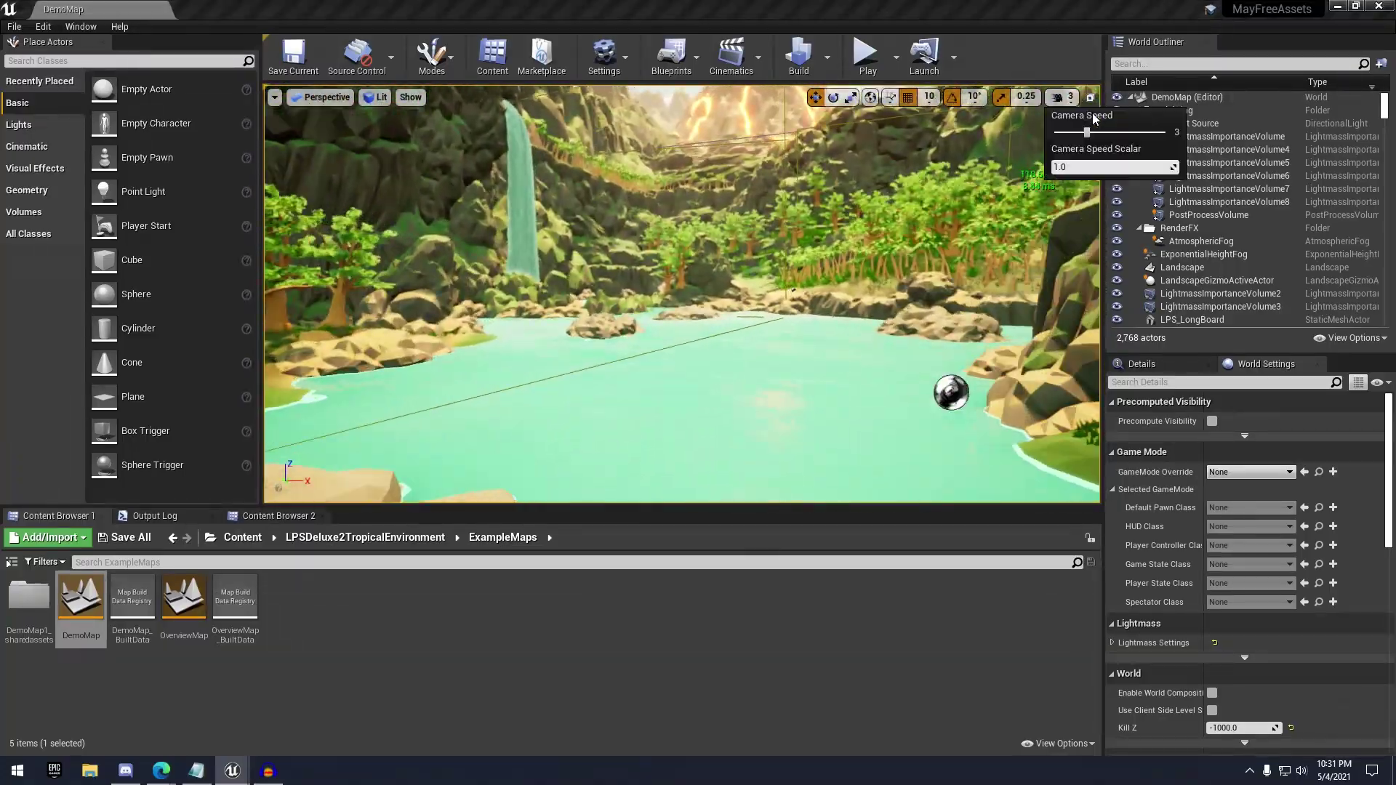
right_click_drag(957, 337, 851, 237)
key("w")
key("w")
mouse_move(894, 325)
right_mouse_down()
mouse_move(892, 303)
mouse_move(883, 327)
right_mouse_up()
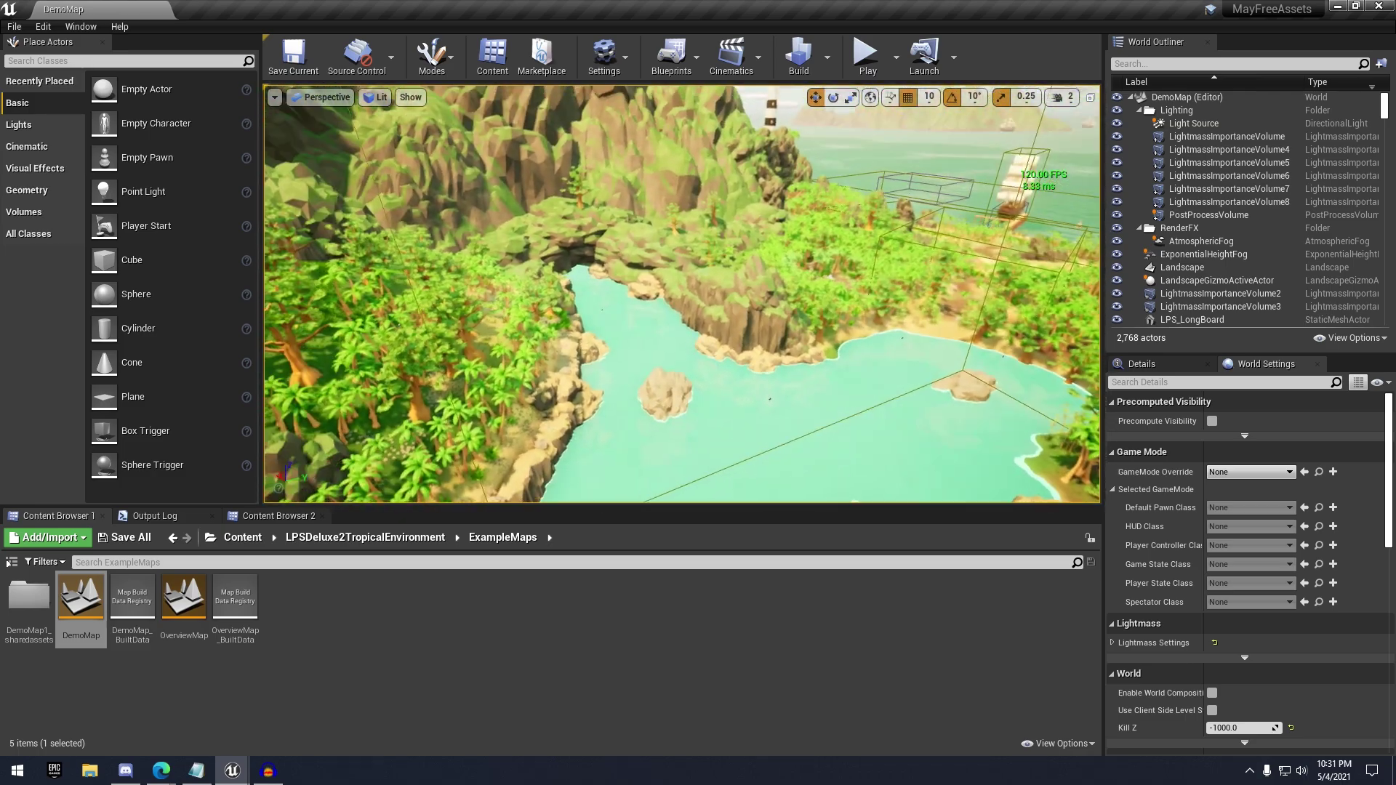
Set the camera speed to 3 and fly over the cliffs to view the lighthouse and the volcano valley
left_click(1069, 99)
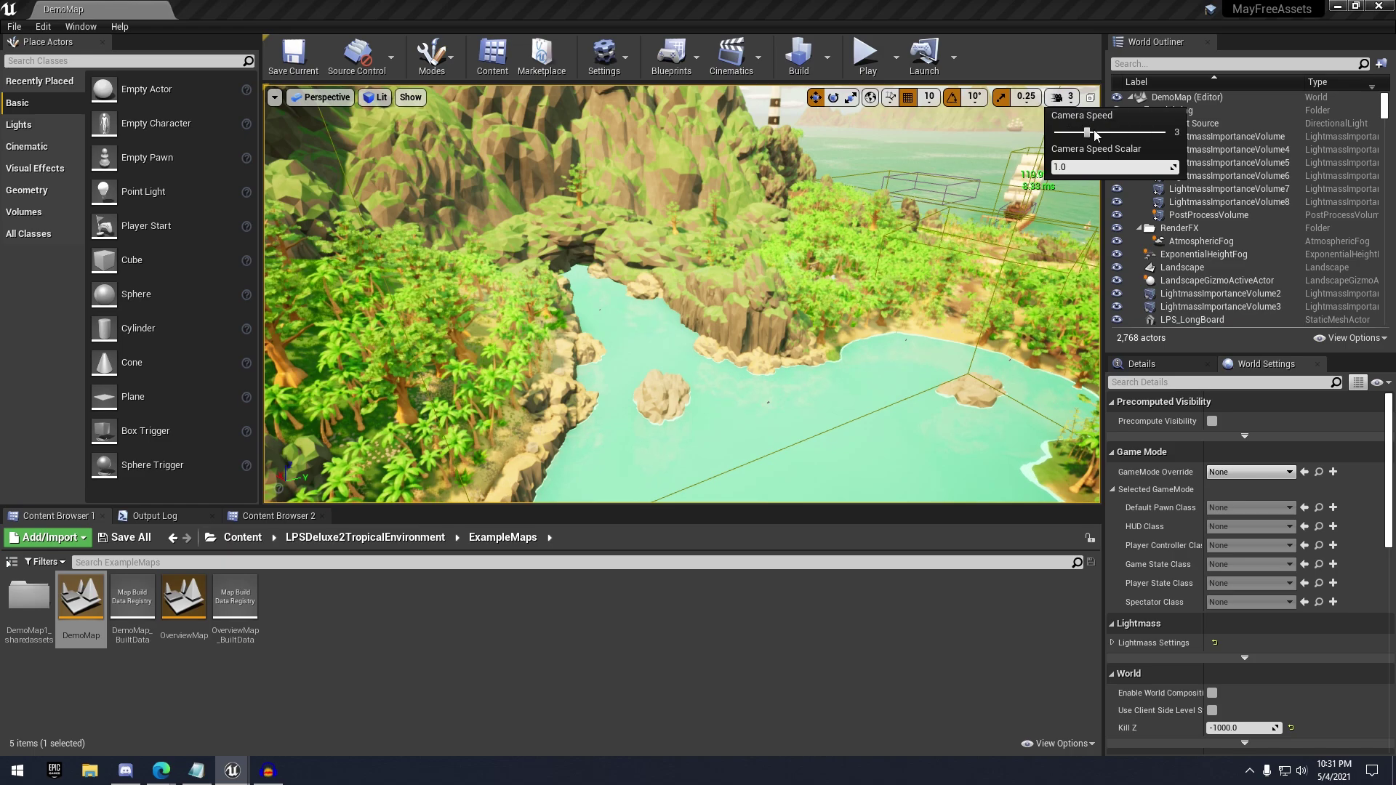
right_click_drag(968, 218, 961, 173)
key("w")
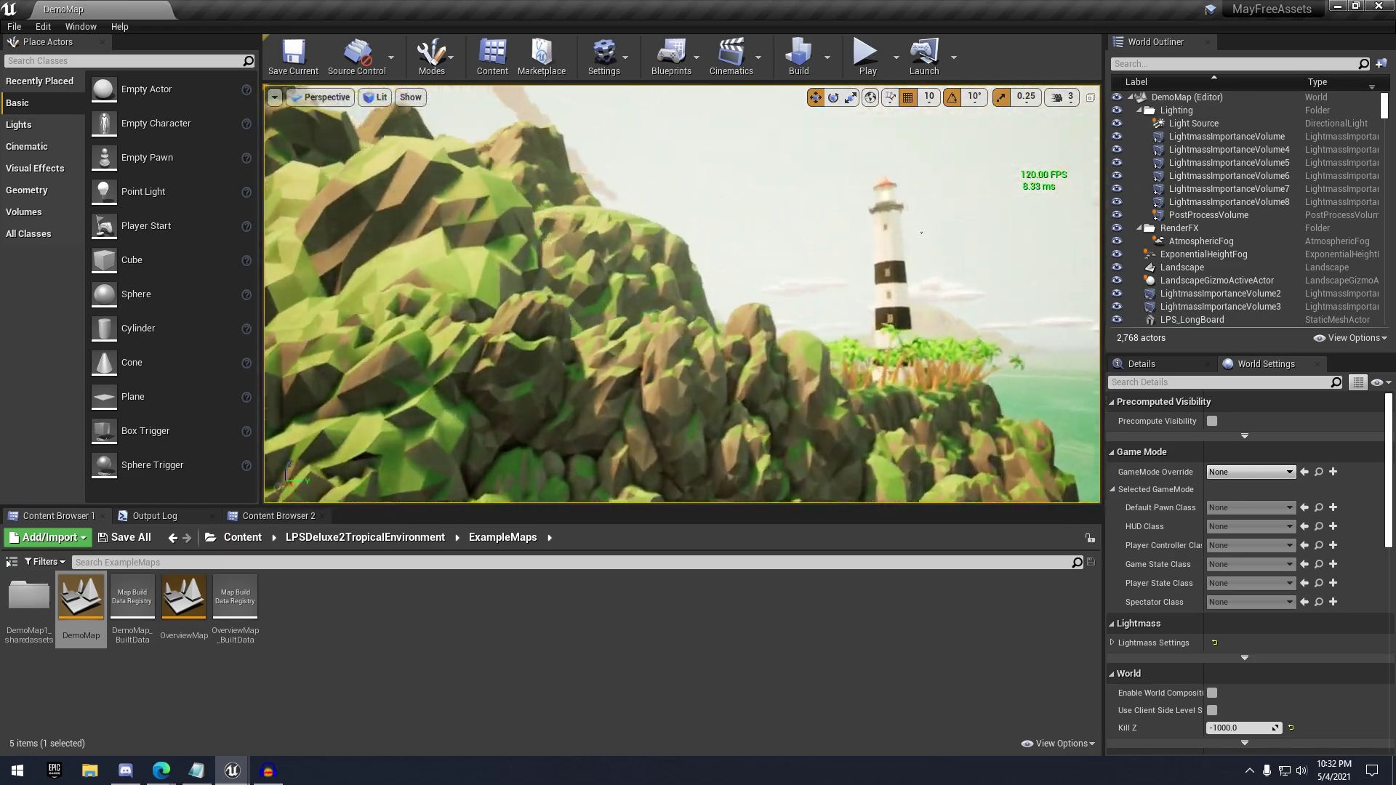
right_click_drag(896, 222, 1010, 244)
key("w")
key("d")
key("w")
key("w")
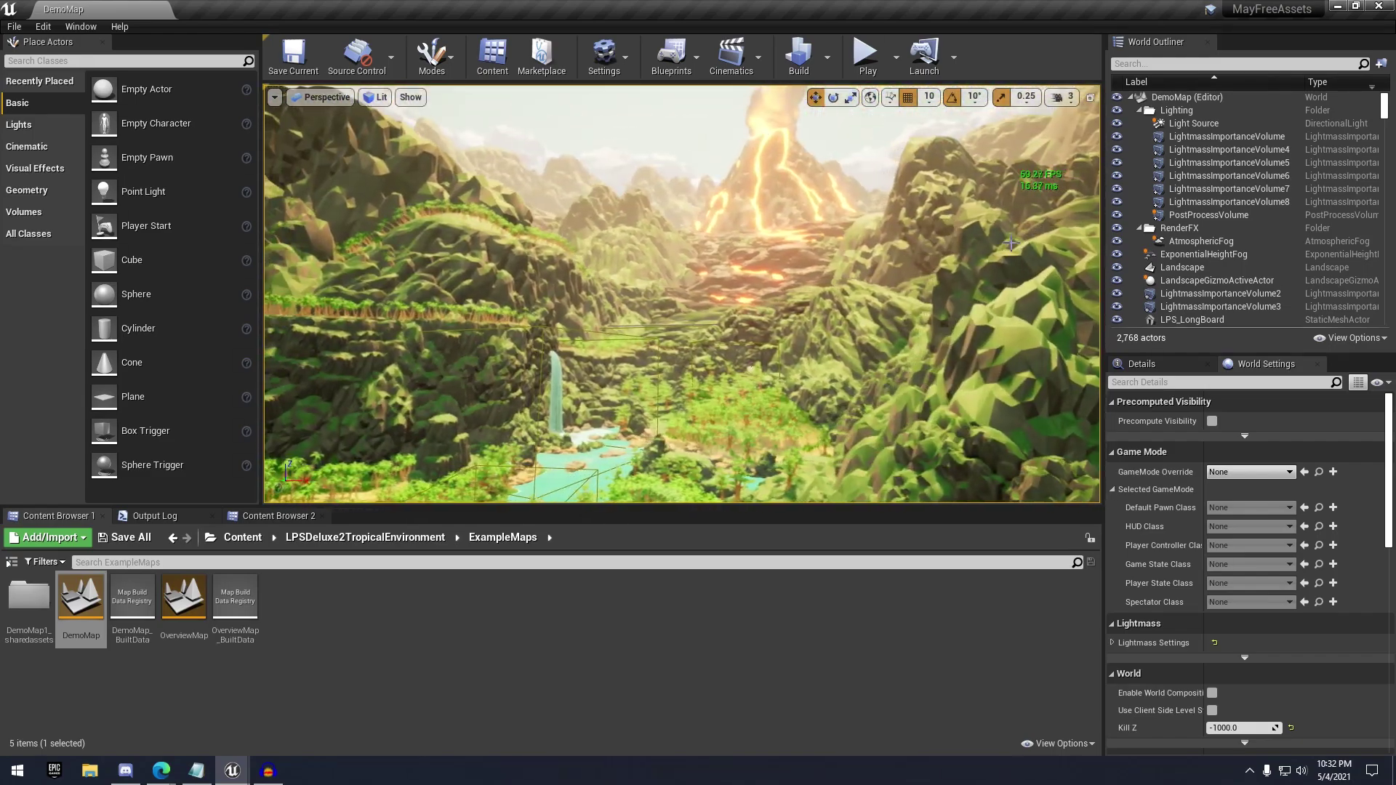
Frame the SM_LargeVolcano_1 mesh in the viewport and set the camera speed to 5
left_click(805, 233)
key("f")
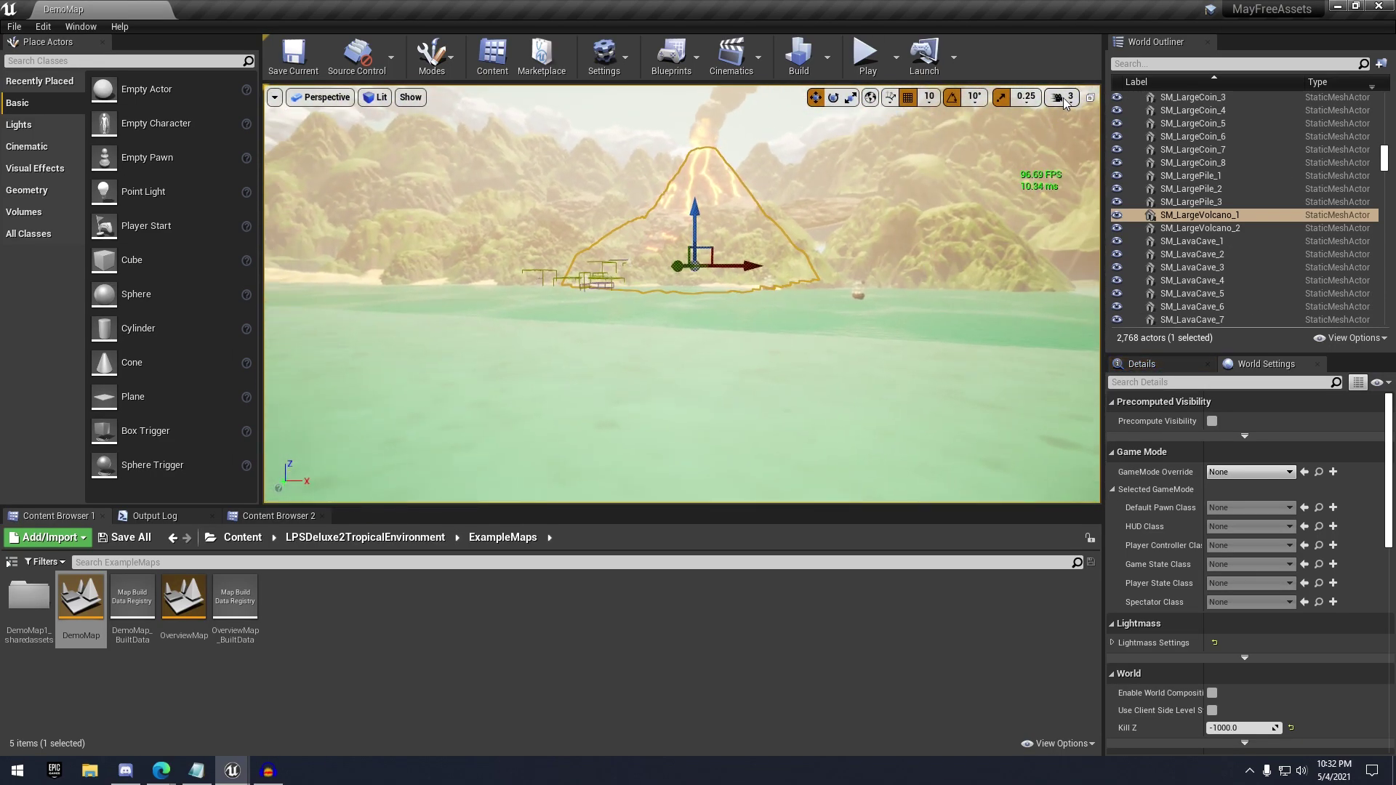
left_click(1063, 97)
left_click(1114, 134)
right_click_drag(873, 248, 764, 87)
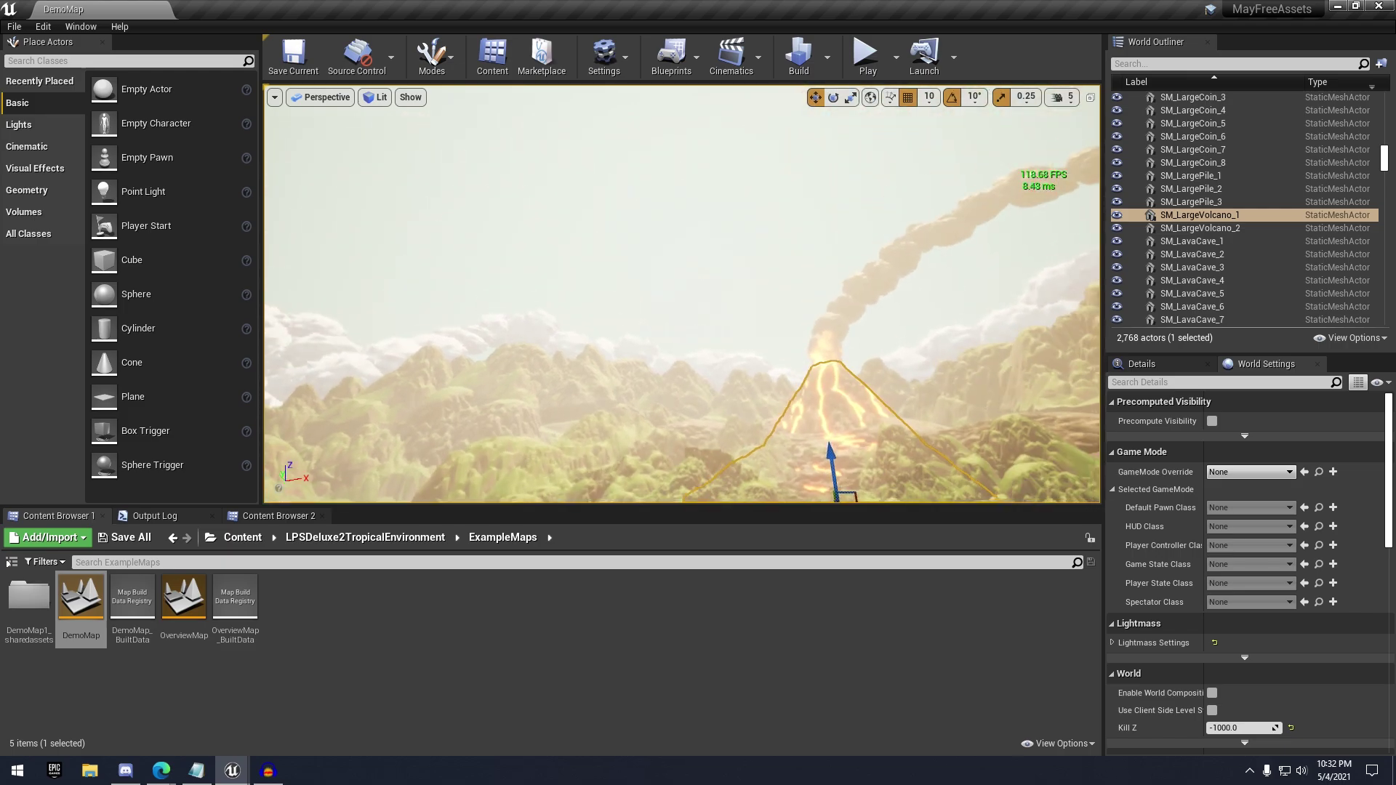
Survey the island's mountains, beach and palm forest from the air
right_click_drag(991, 252, 844, 444)
left_click(991, 252)
key("w")
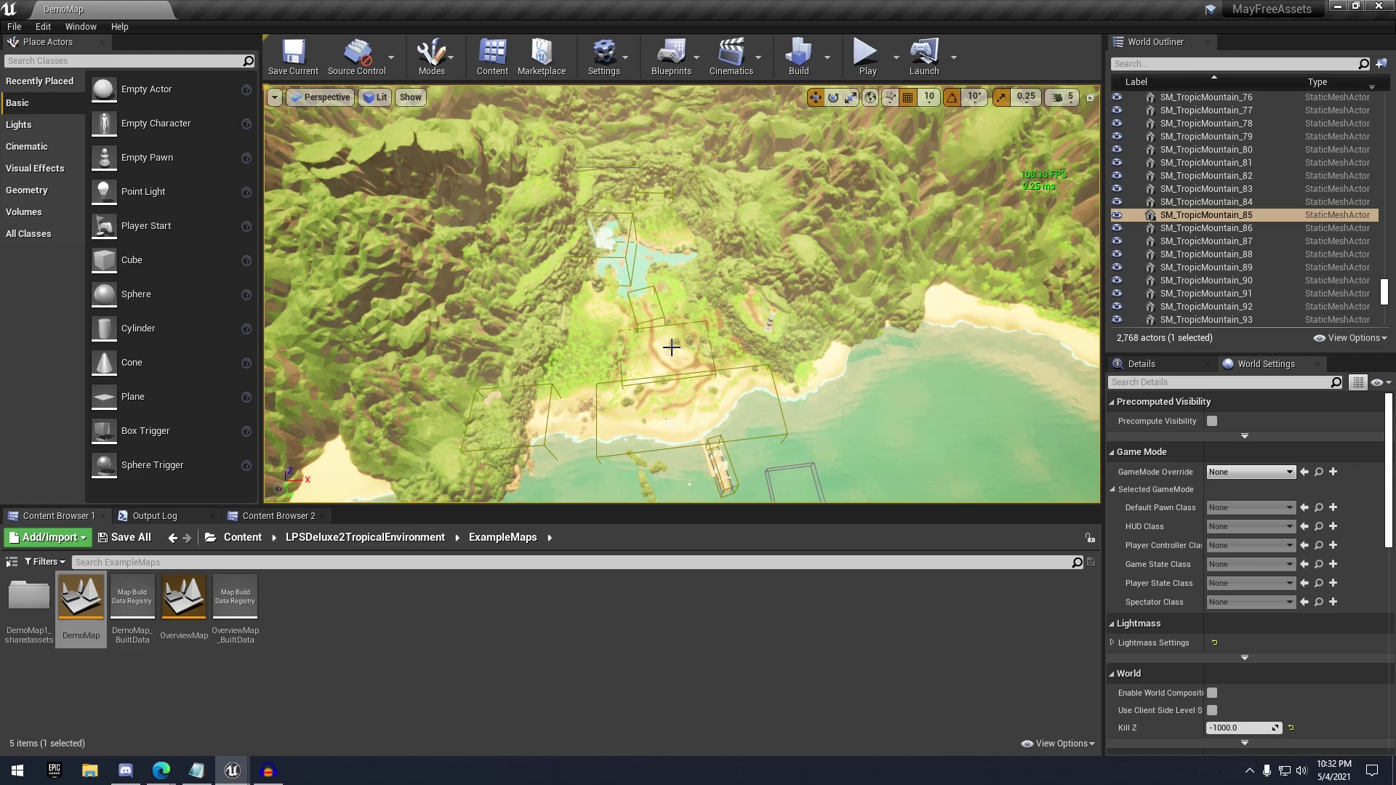
right_click_drag(671, 347, 640, 269)
key("w")
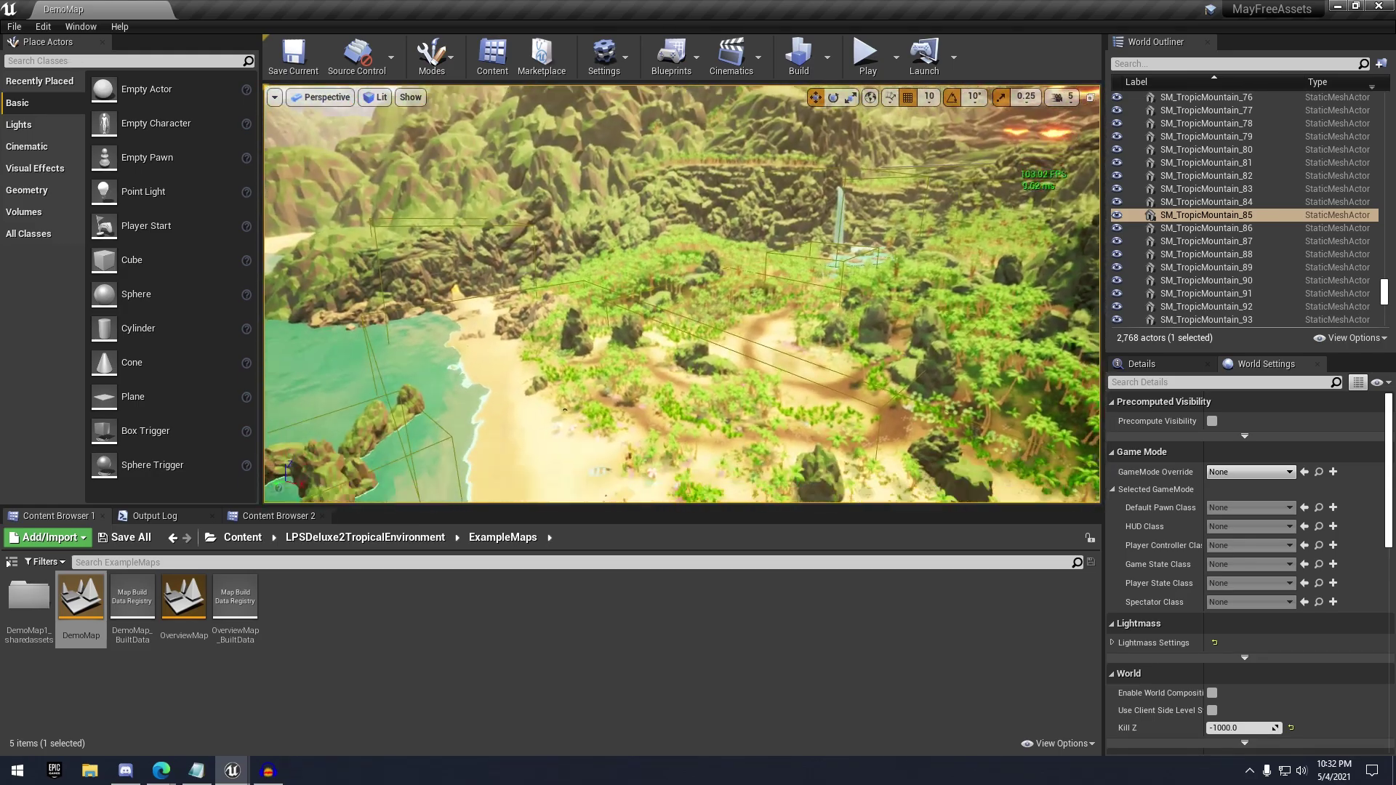
Open OverviewMap from the ExampleMaps folder and examine the beach props, including the rowboat, umbrella and deck chair
double_click(184, 600)
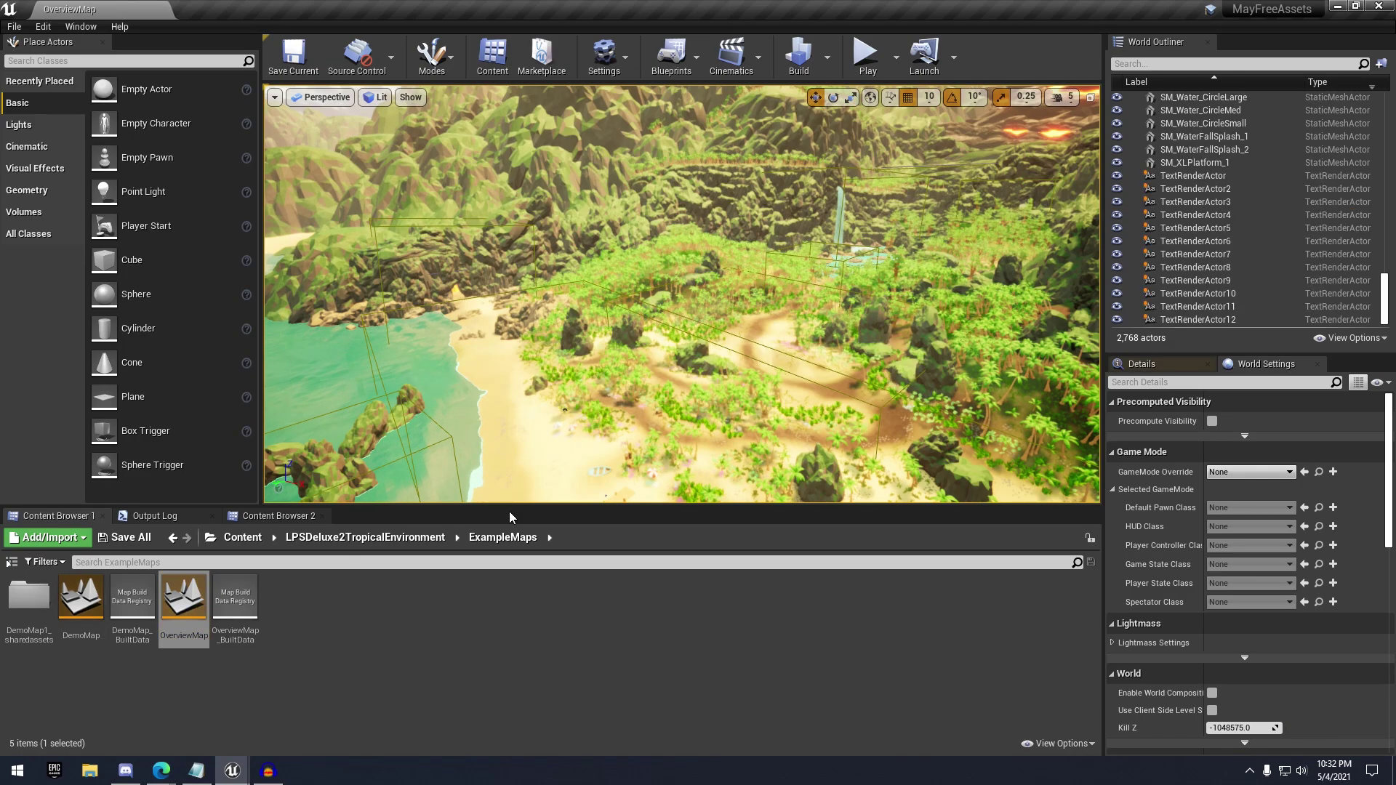
right_click_drag(791, 391, 626, 291)
key("w")
right_click_drag(902, 213, 947, 283)
left_click_drag(948, 283, 948, 240)
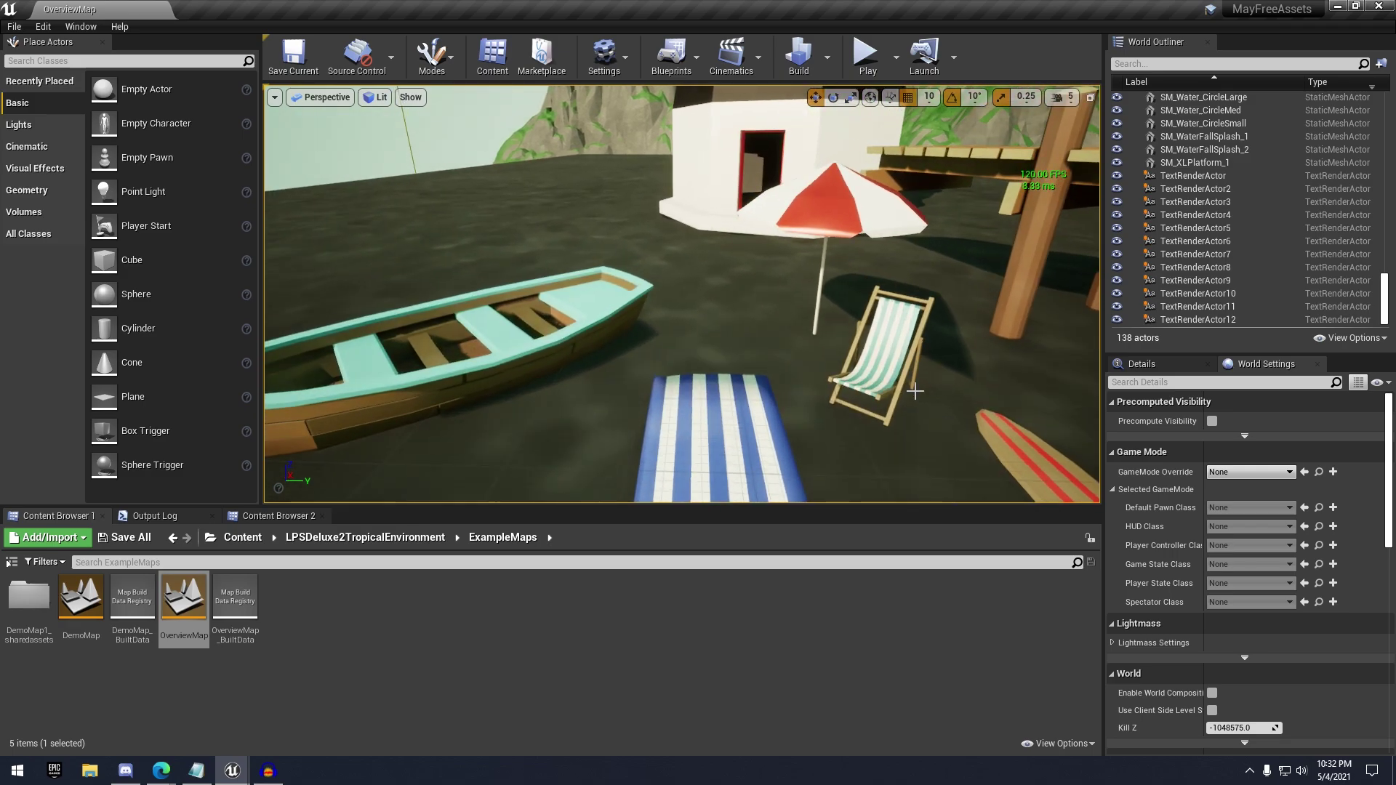
Fly past the flora, mountain and platform meshes and select the tall rock column in the Platform section
right_click_drag(915, 399, 1047, 371)
key("d")
key("w")
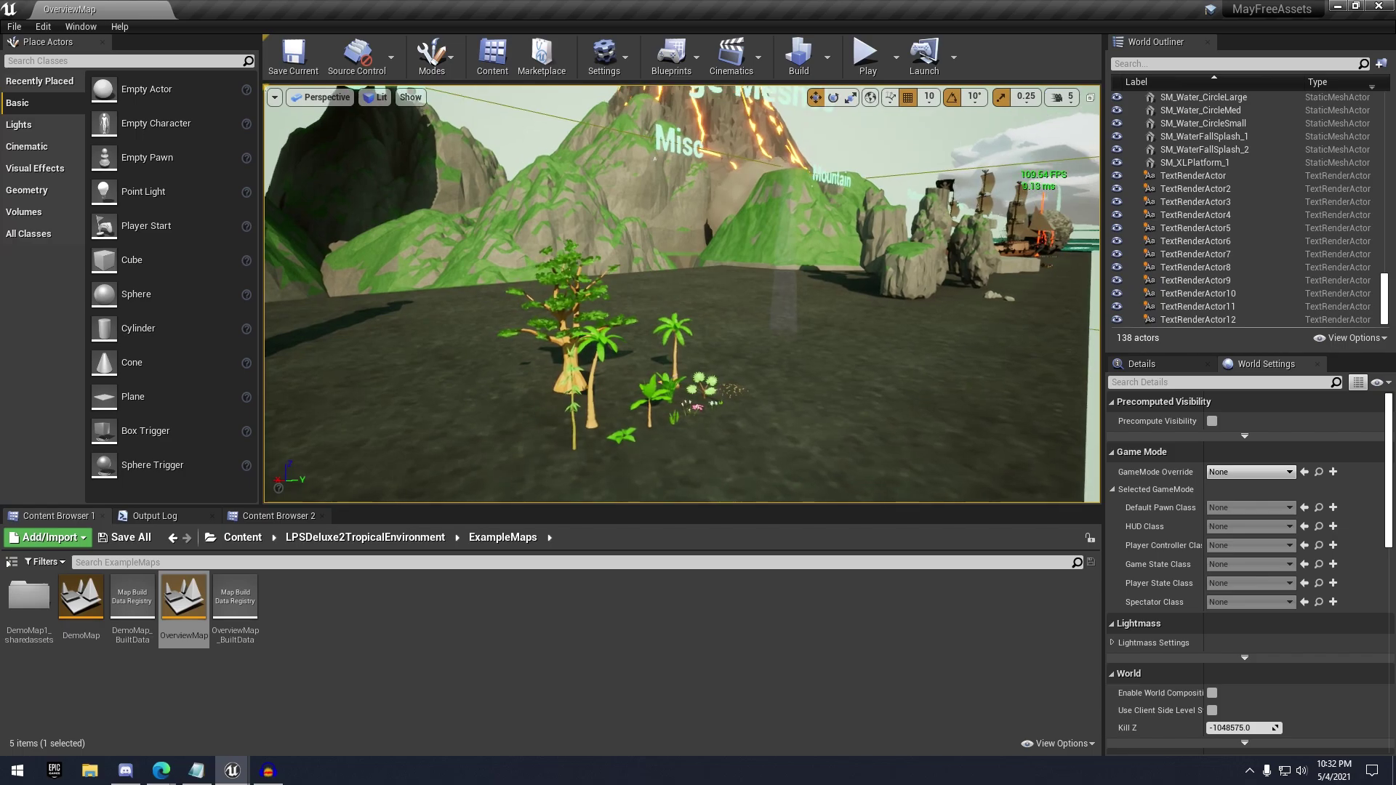
right_click_drag(914, 398, 915, 398)
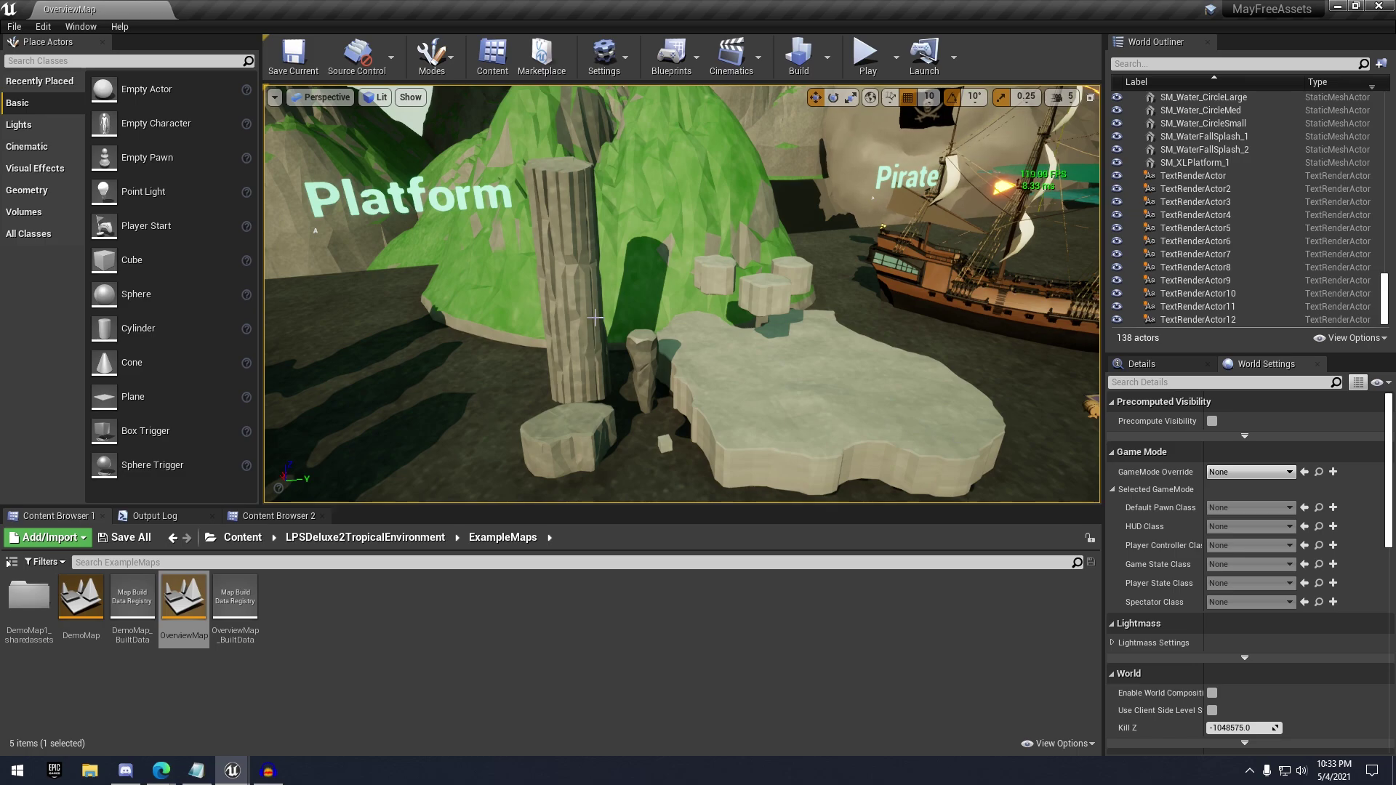
left_click(595, 318)
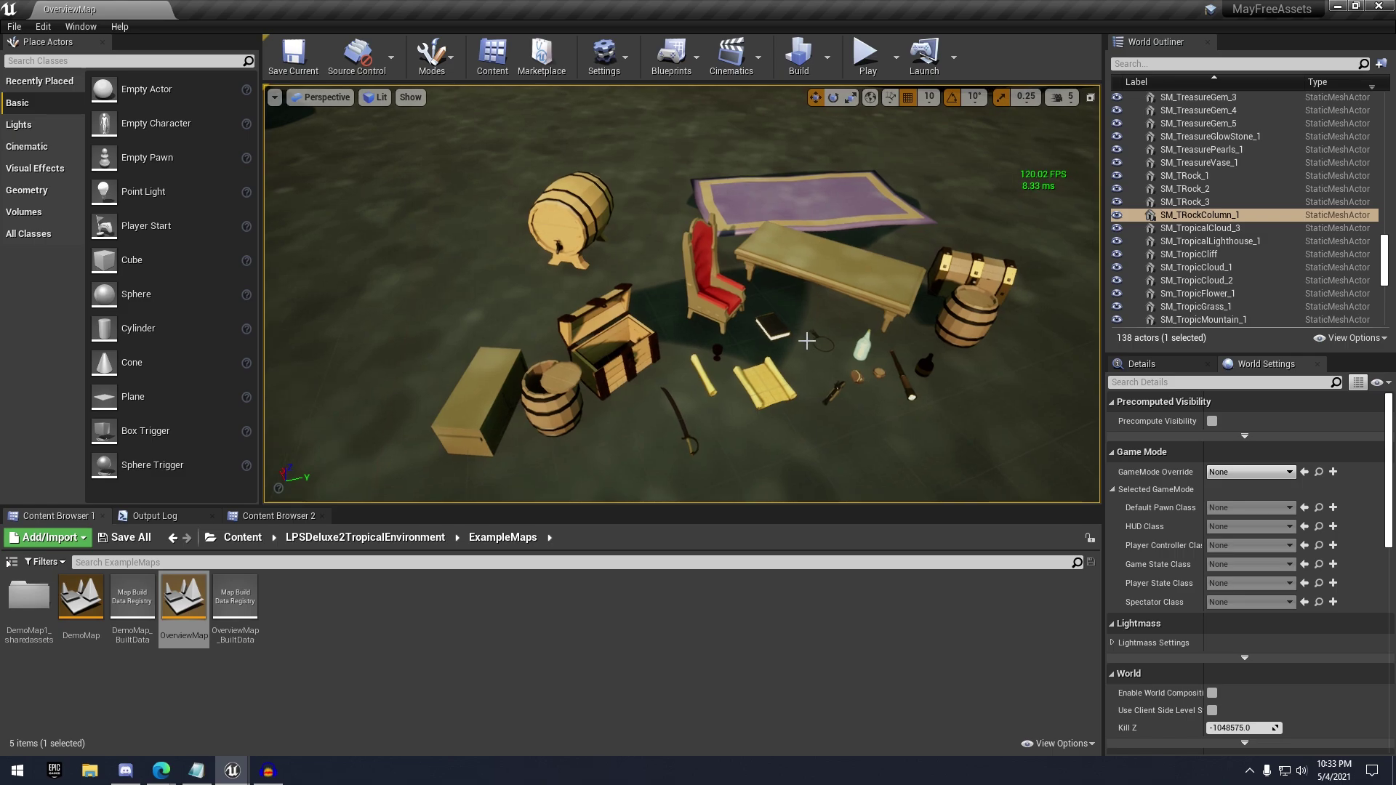
Examine the pirate props up close, including the chests, barrels, map scroll, pistol and spyglass
key("w")
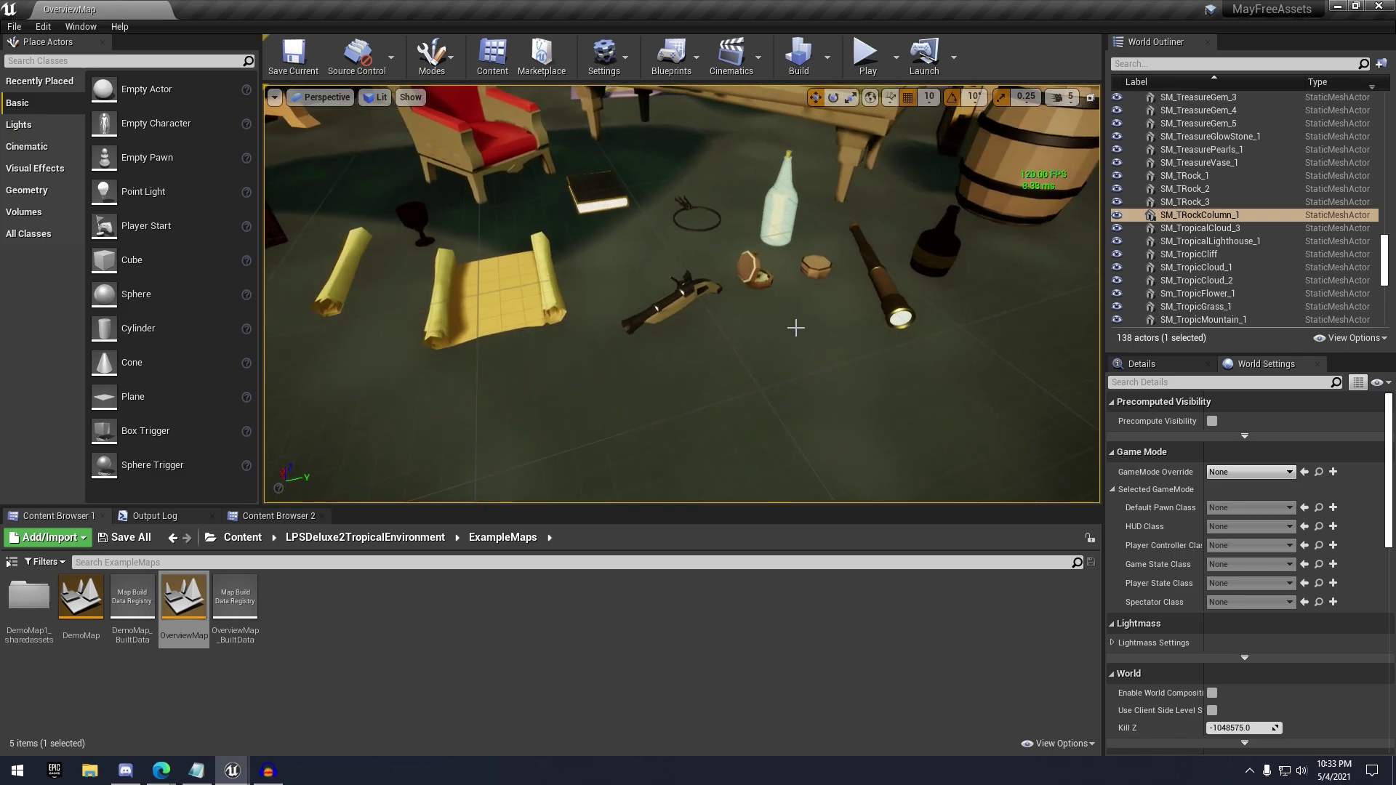
mouse_move(795, 327)
right_mouse_down()
mouse_move(794, 240)
mouse_move(945, 240)
mouse_move(795, 327)
right_mouse_up()
key("w")
Set the camera speed to 2 and examine the Tiki section's torches, totem, guitar and coconut drink
left_click(1071, 98)
left_click(1086, 133)
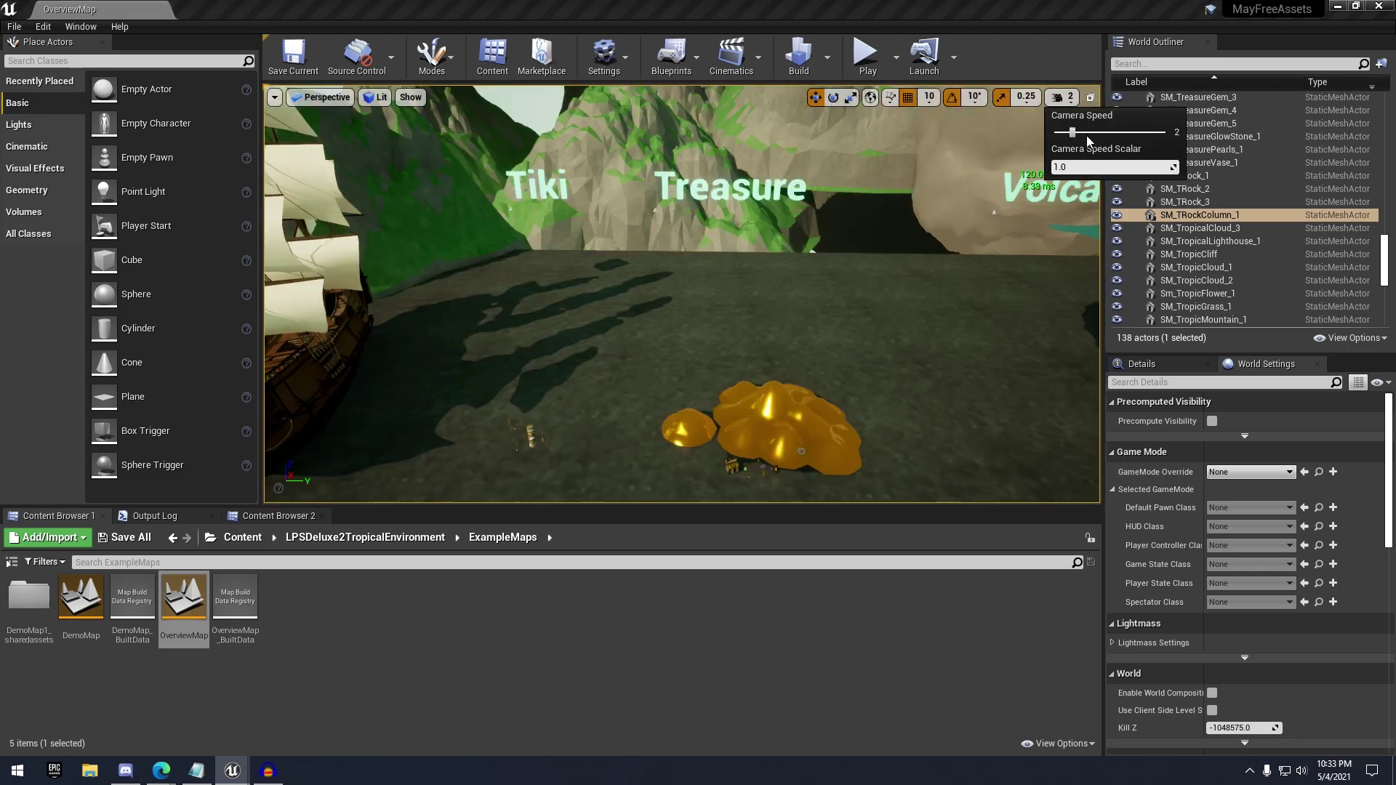
right_click_drag(945, 233, 796, 295)
key("w")
key("w")
key("s")
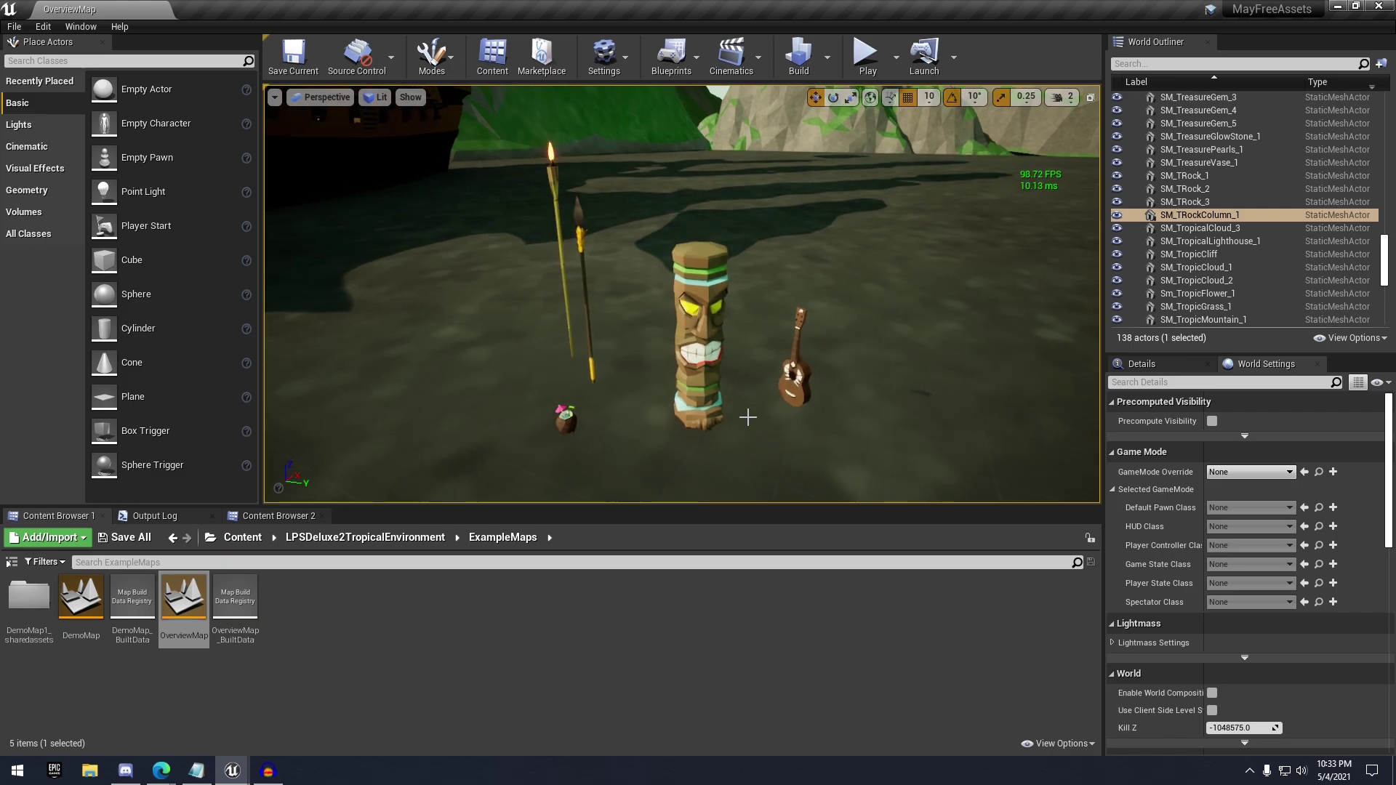
right_click_drag(624, 426, 608, 428)
key("w")
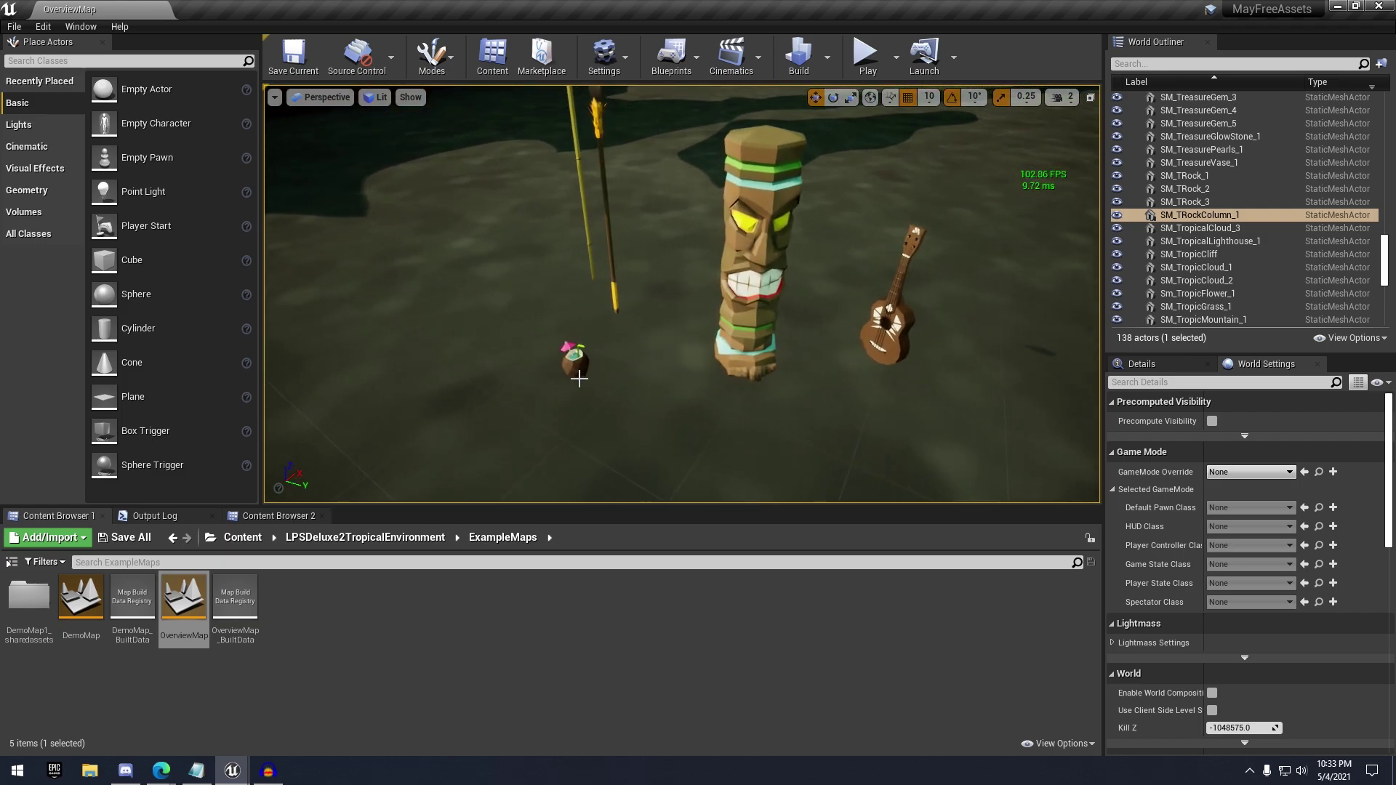
left_click(575, 361)
key("Down")
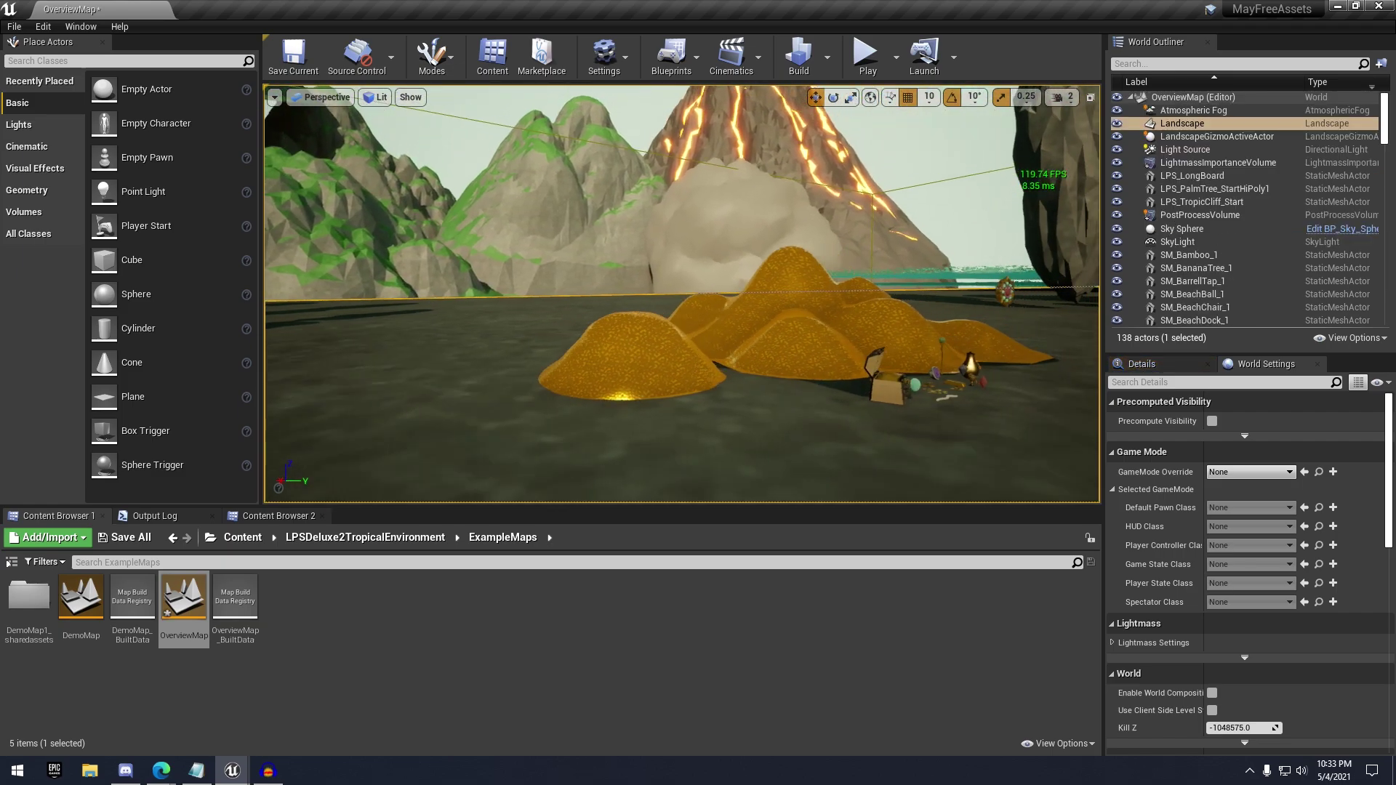
Examine the Treasure section's gold piles, treasure chest, coins and gems, selecting the SM_LargePile_1 mesh
key("w")
key("d")
right_click_drag(681, 293, 604, 324)
left_click(705, 286)
key("a")
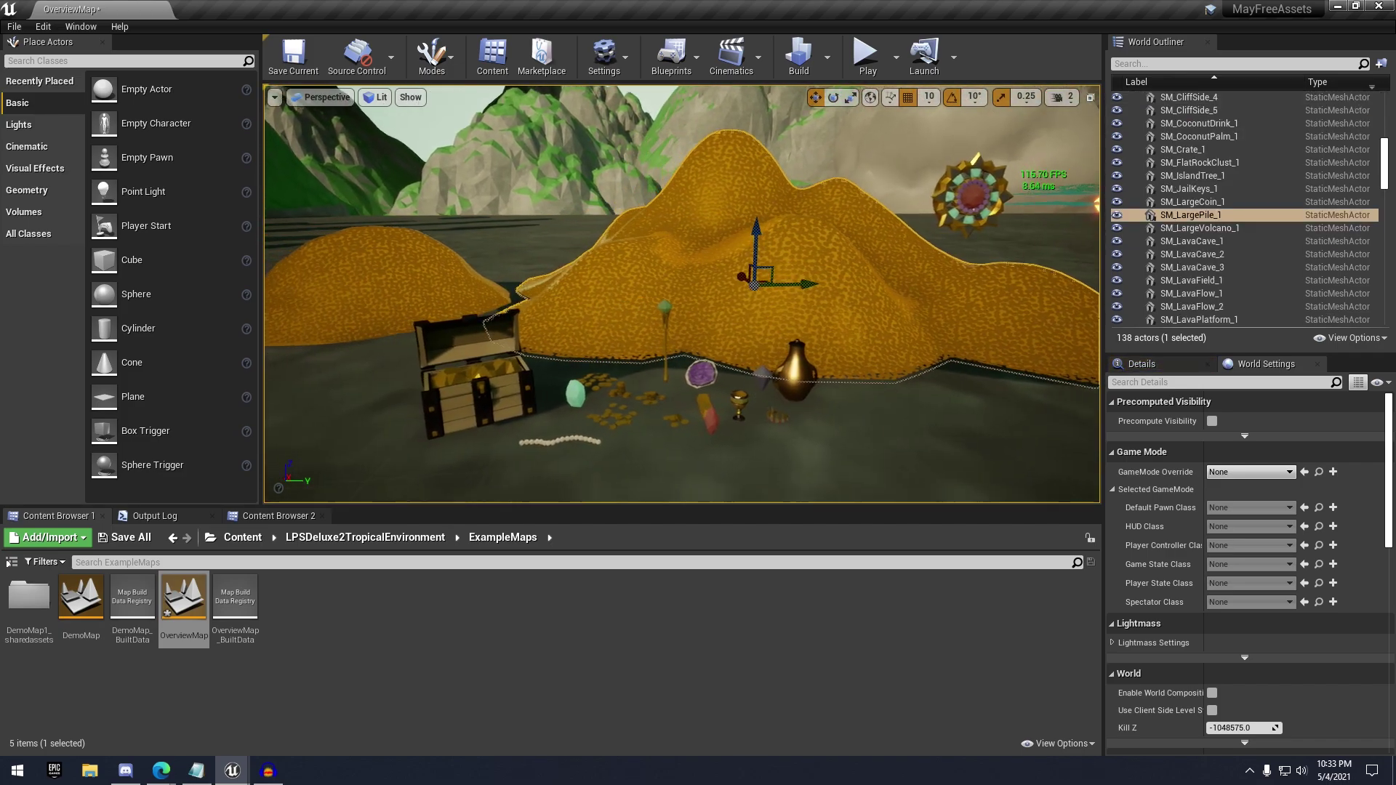
key("Up")
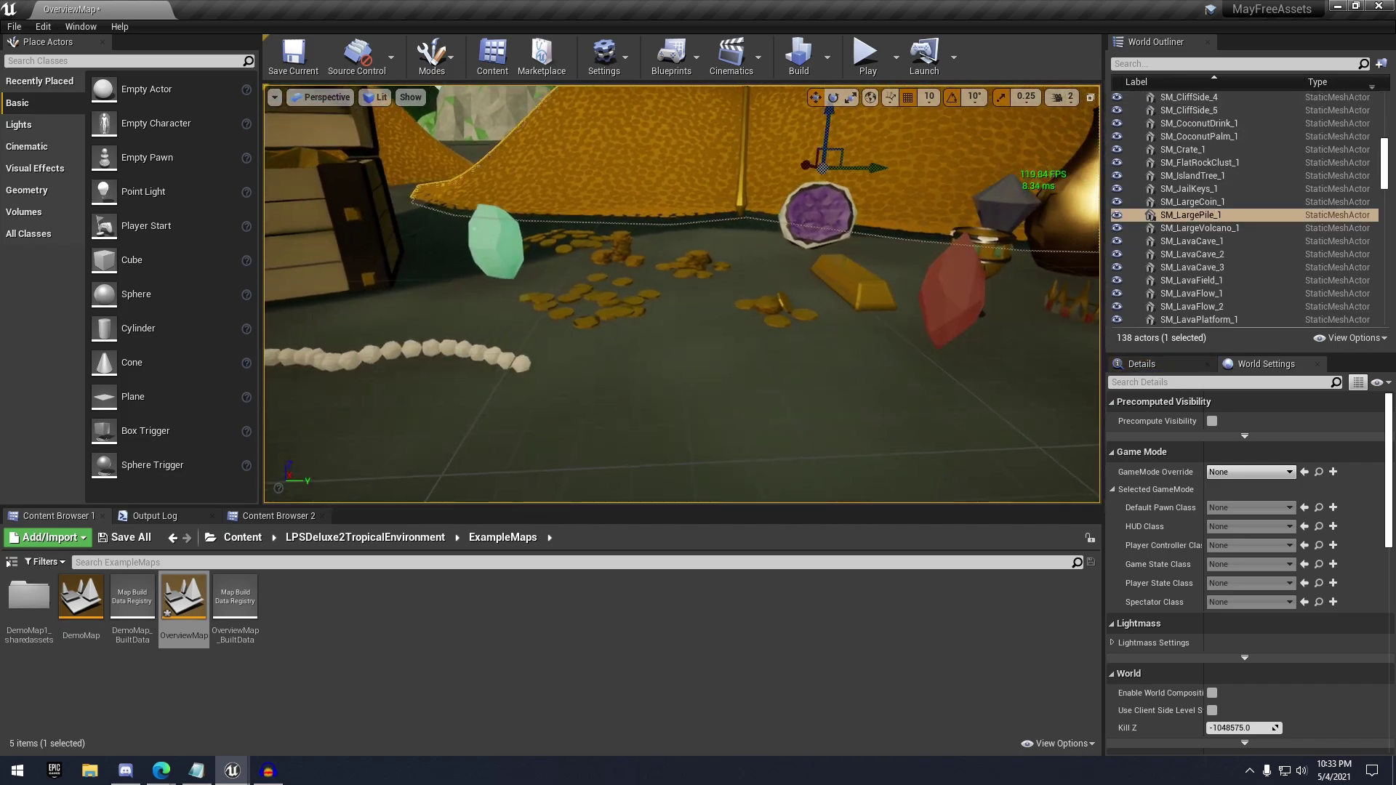
key("a")
mouse_move(779, 356)
right_mouse_down()
mouse_move(749, 367)
mouse_move(779, 356)
mouse_move(779, 371)
right_mouse_up()
key("s")
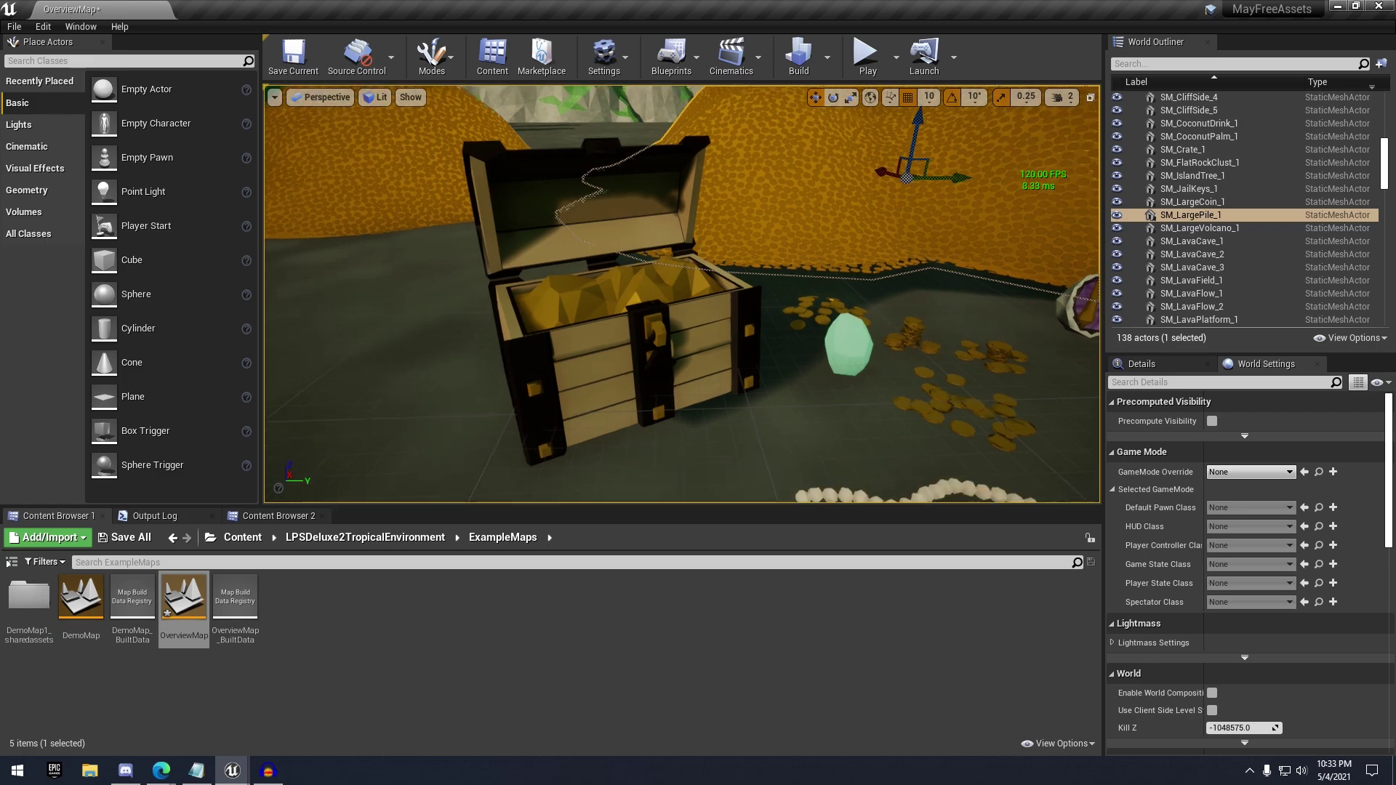
Examine the Volcano section's lava and rock meshes and select SM_LavaFlow_1
key("f")
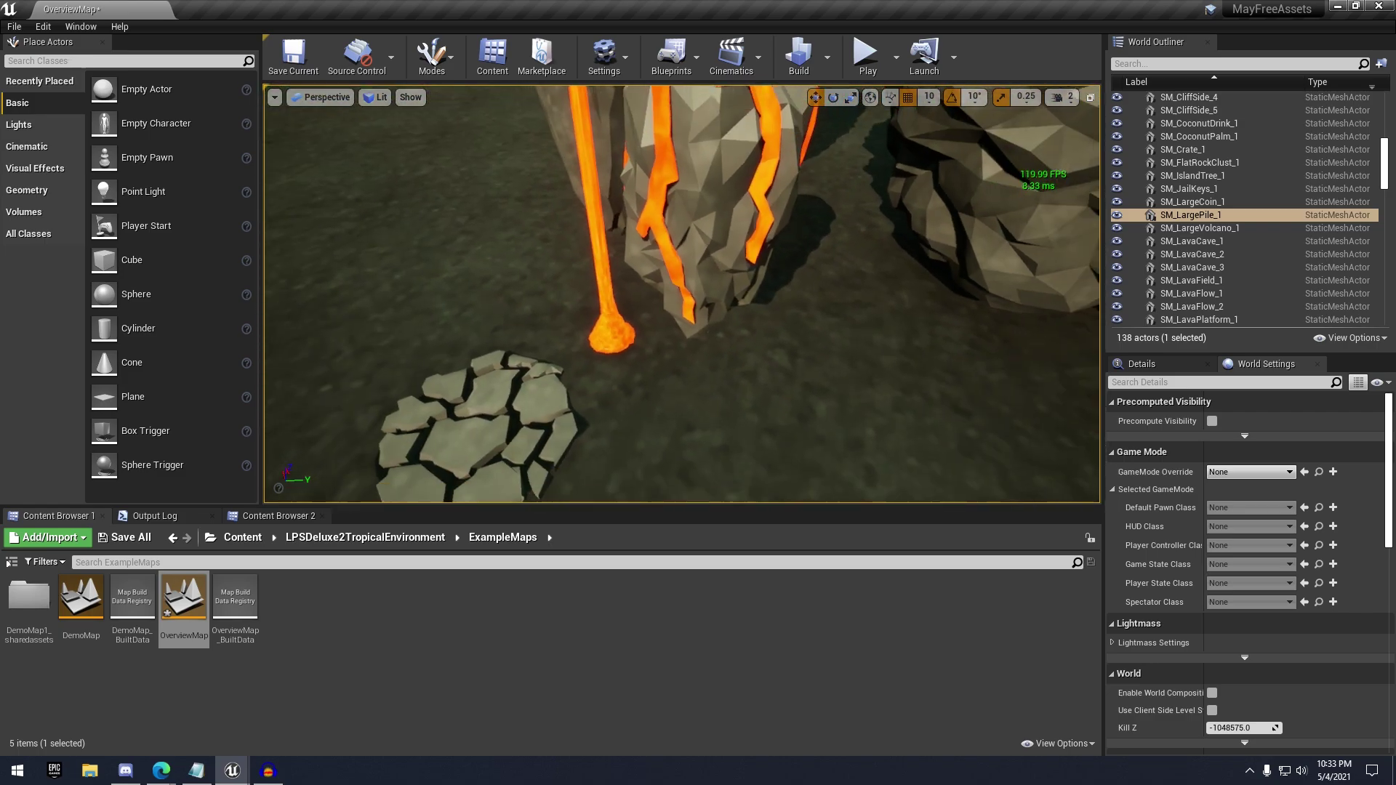
left_click(700, 389)
right_click_drag(701, 389, 735, 389)
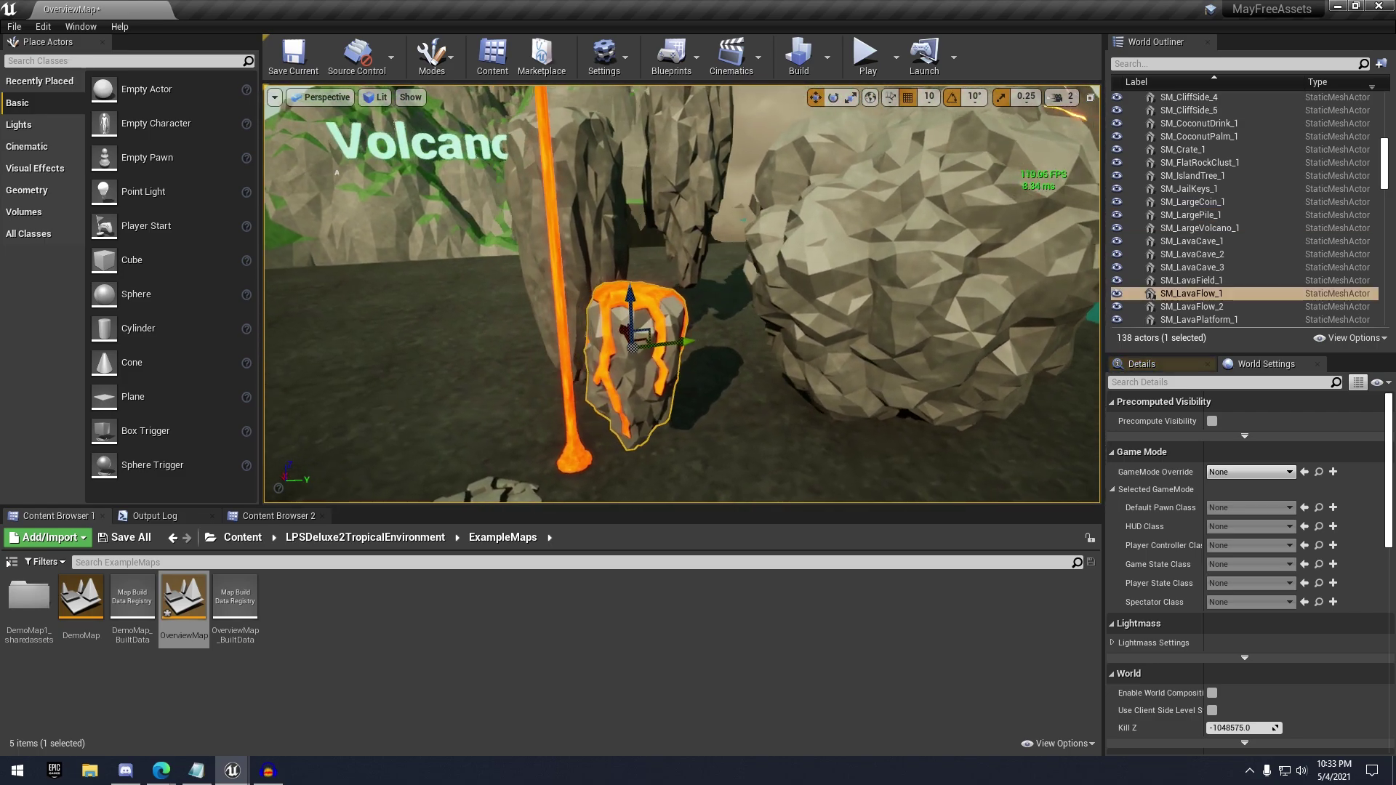
Set the camera speed to 4 and pull the view back to show the extra large meshes
left_click(1070, 99)
left_click(1105, 134)
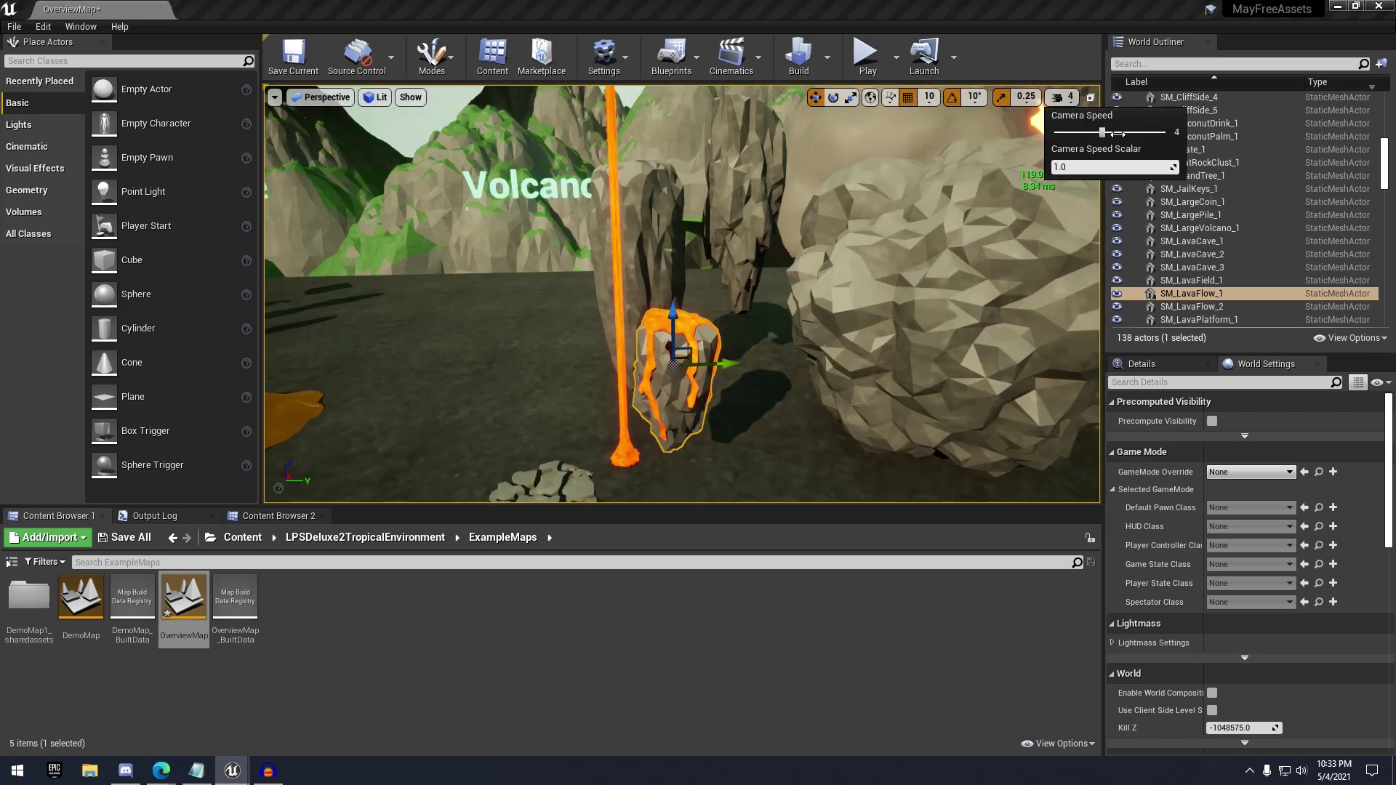
right_click_drag(946, 255, 946, 255)
key("s")
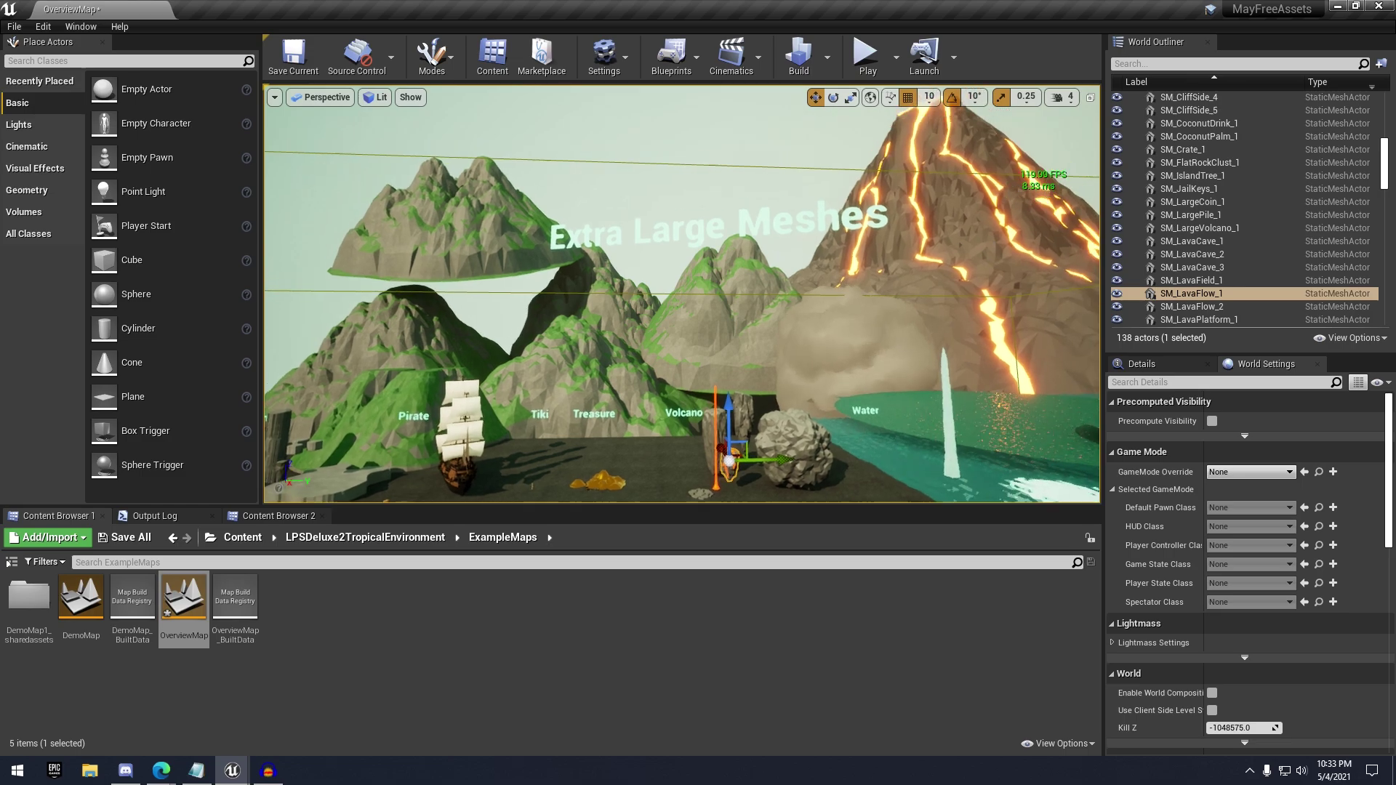
Examine the Water section, select SM_PixelWater_2 and view the whole mesh display from a distance
right_click_drag(814, 337, 858, 400)
key("w")
left_click(654, 276)
right_click_drag(655, 276, 407, 385)
key("w")
key("w")
right_click_drag(824, 348, 858, 363)
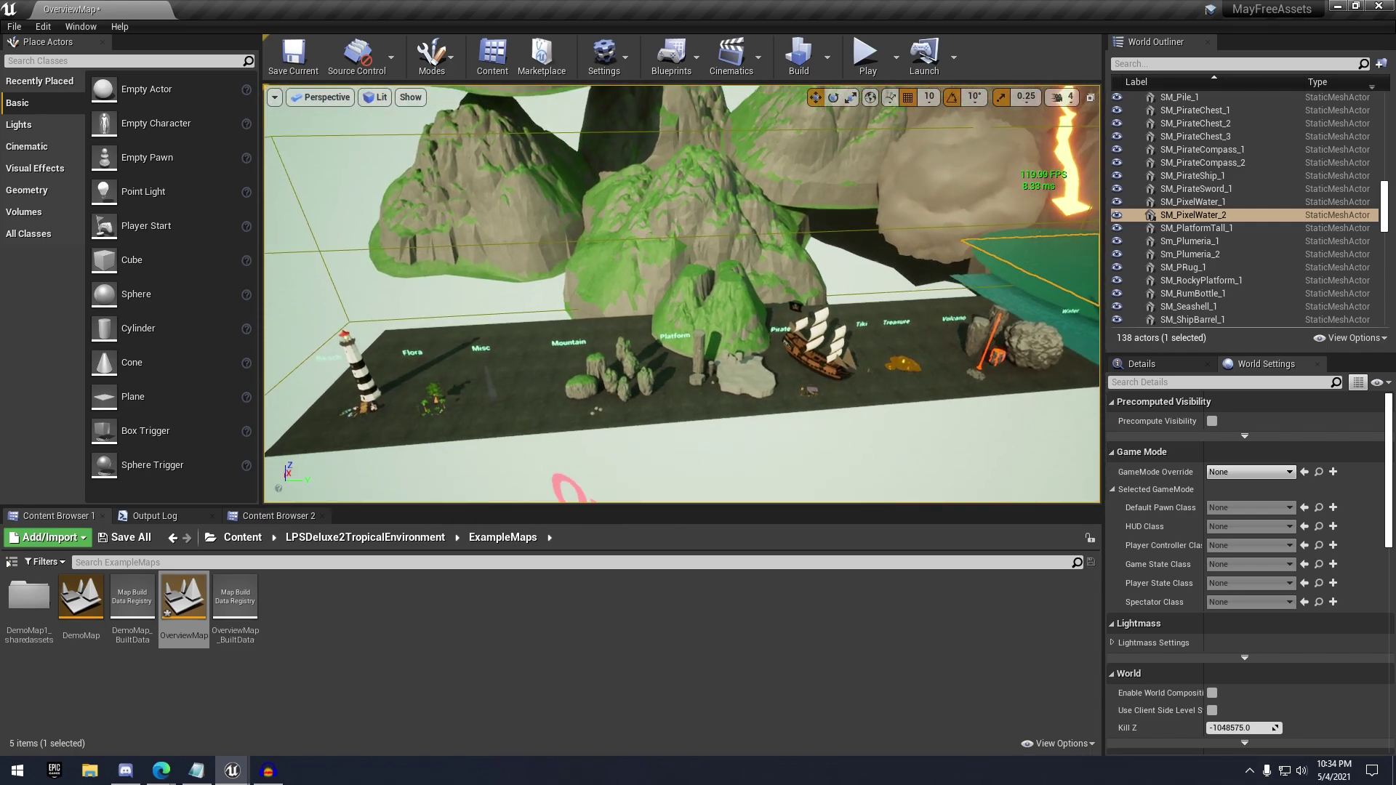
Open the Gallery level from the PoseAnimations Maps folder and examine its rows of posed mannequins from above and up close
left_click(242, 537)
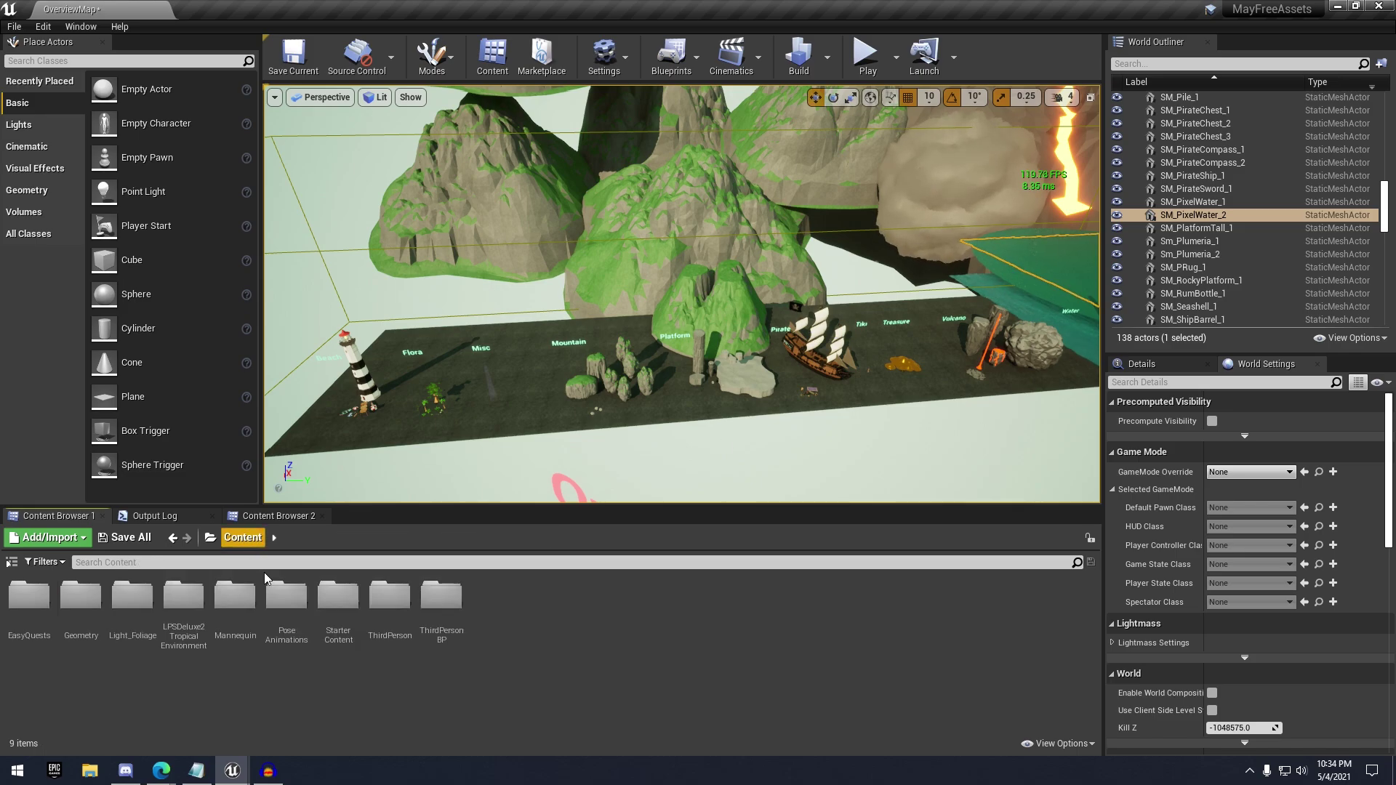
left_click(294, 627)
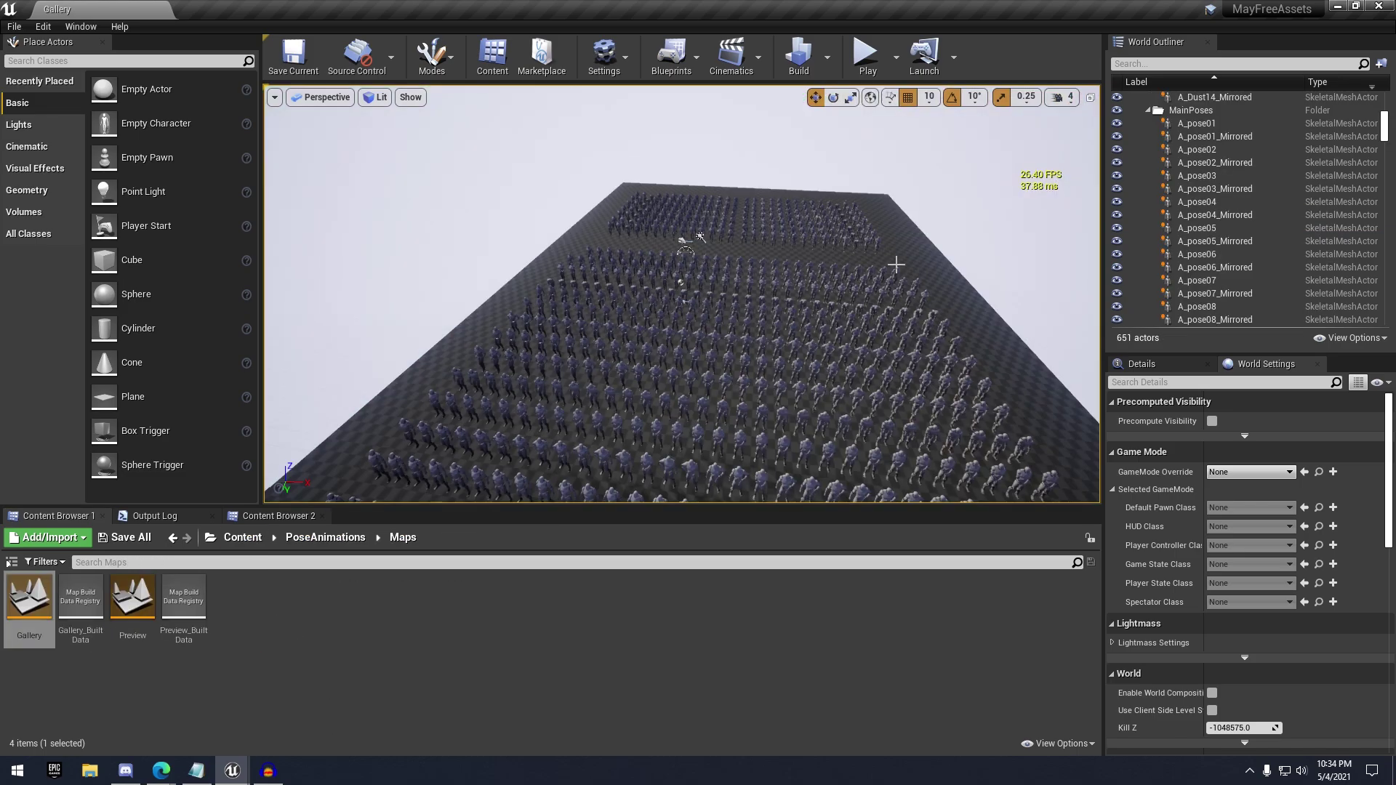
right_click_drag(888, 270, 877, 304)
key("w")
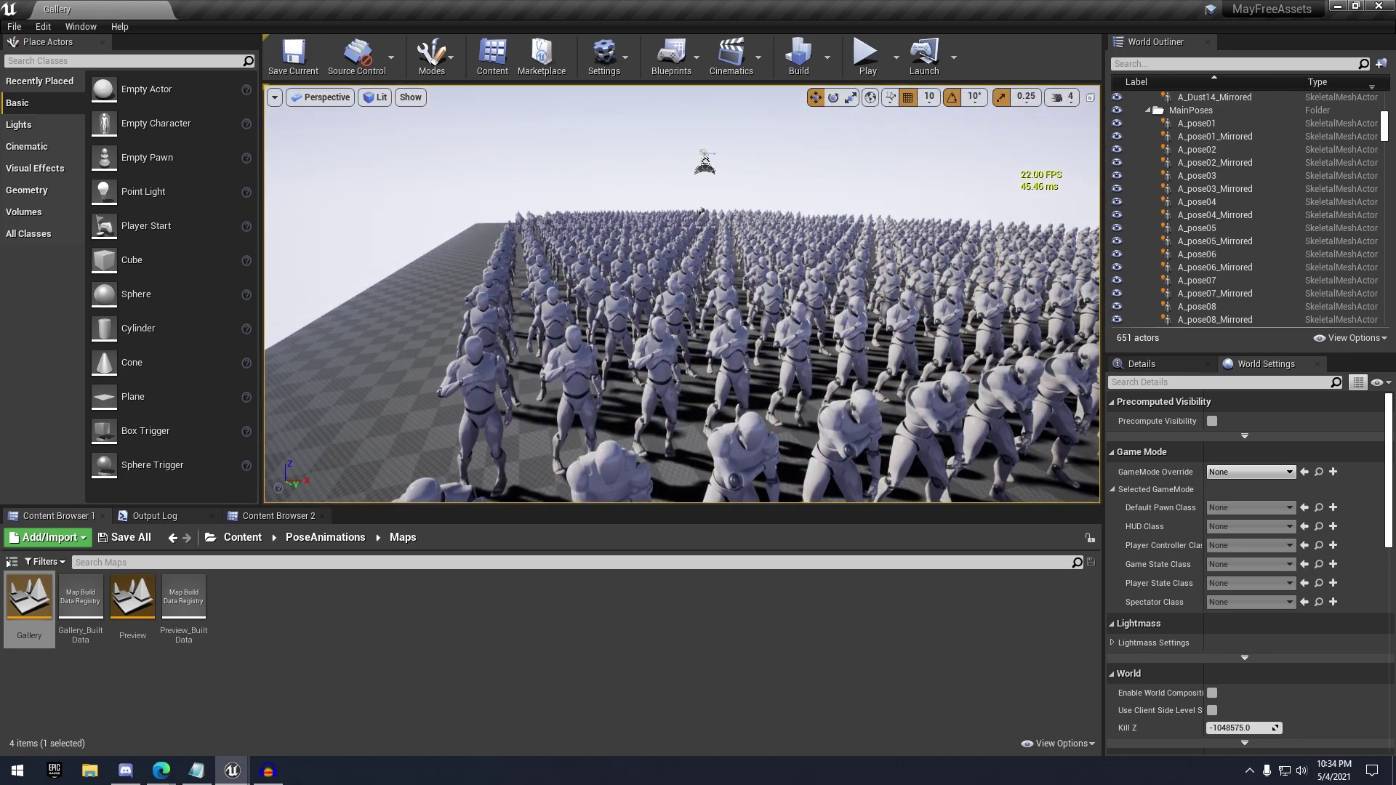
right_click_drag(919, 405, 892, 499)
key("w")
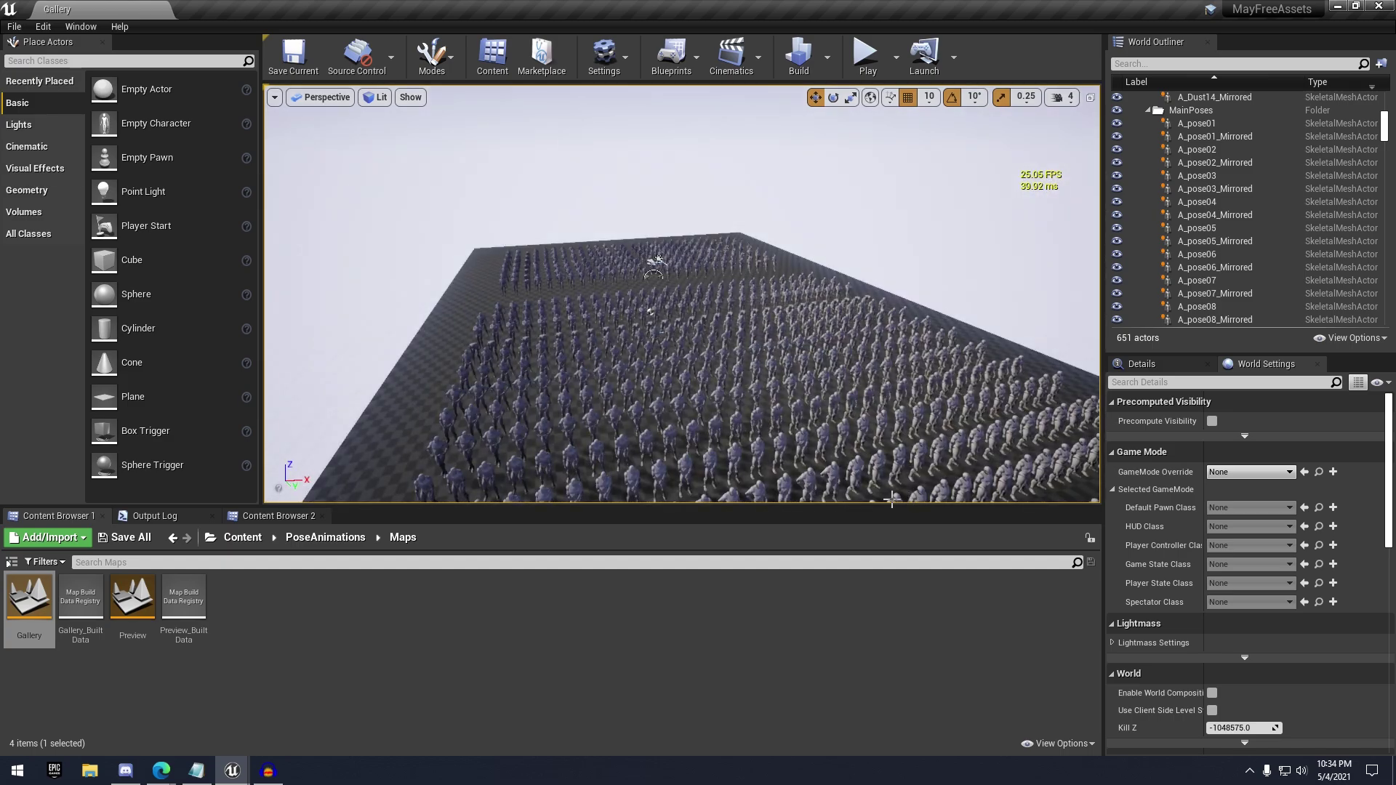
right_click_drag(892, 500, 893, 500)
key("w")
key("s")
right_click_drag(873, 336, 872, 336)
key("q")
key("w")
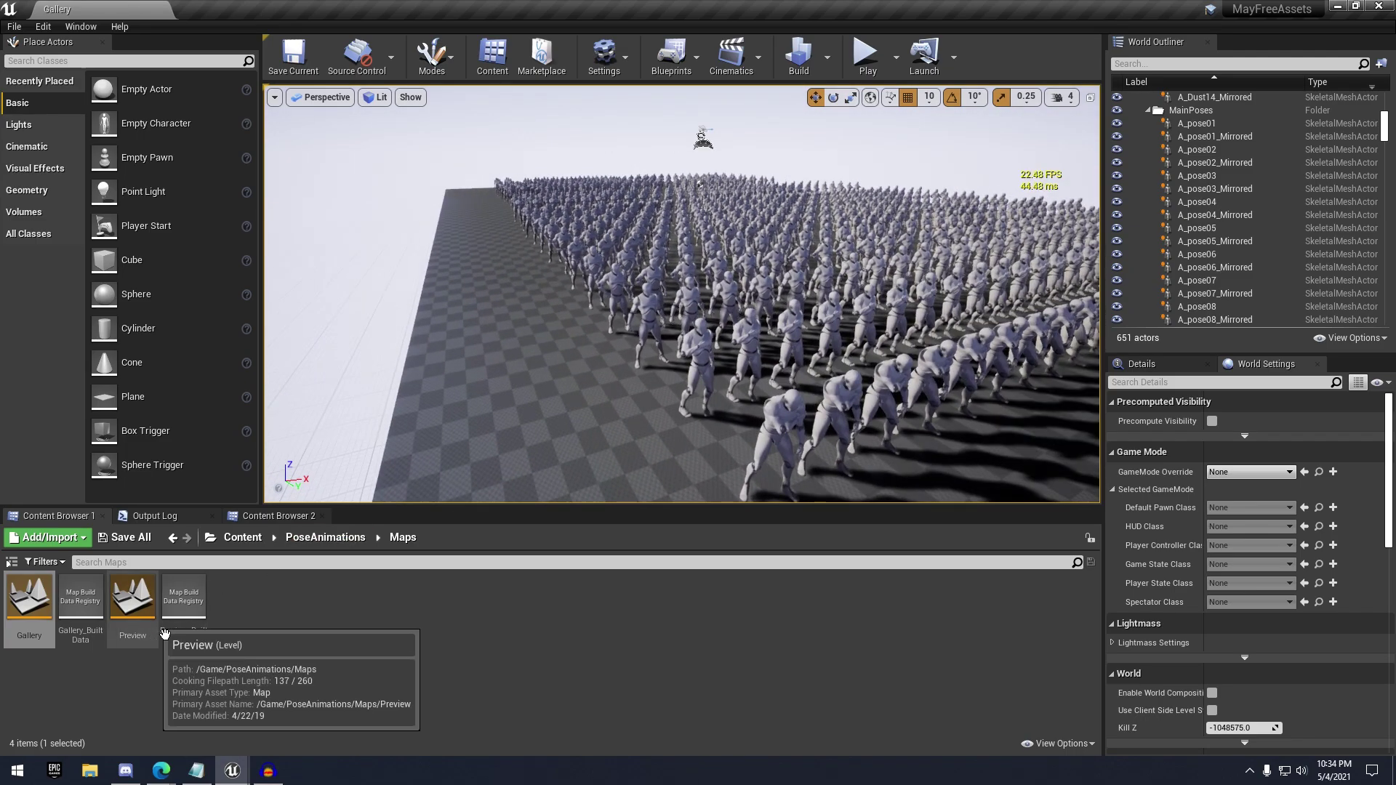
Open the Preview level, play it, and run the character along the row of posed mannequins to inspect each pose
double_click(133, 600)
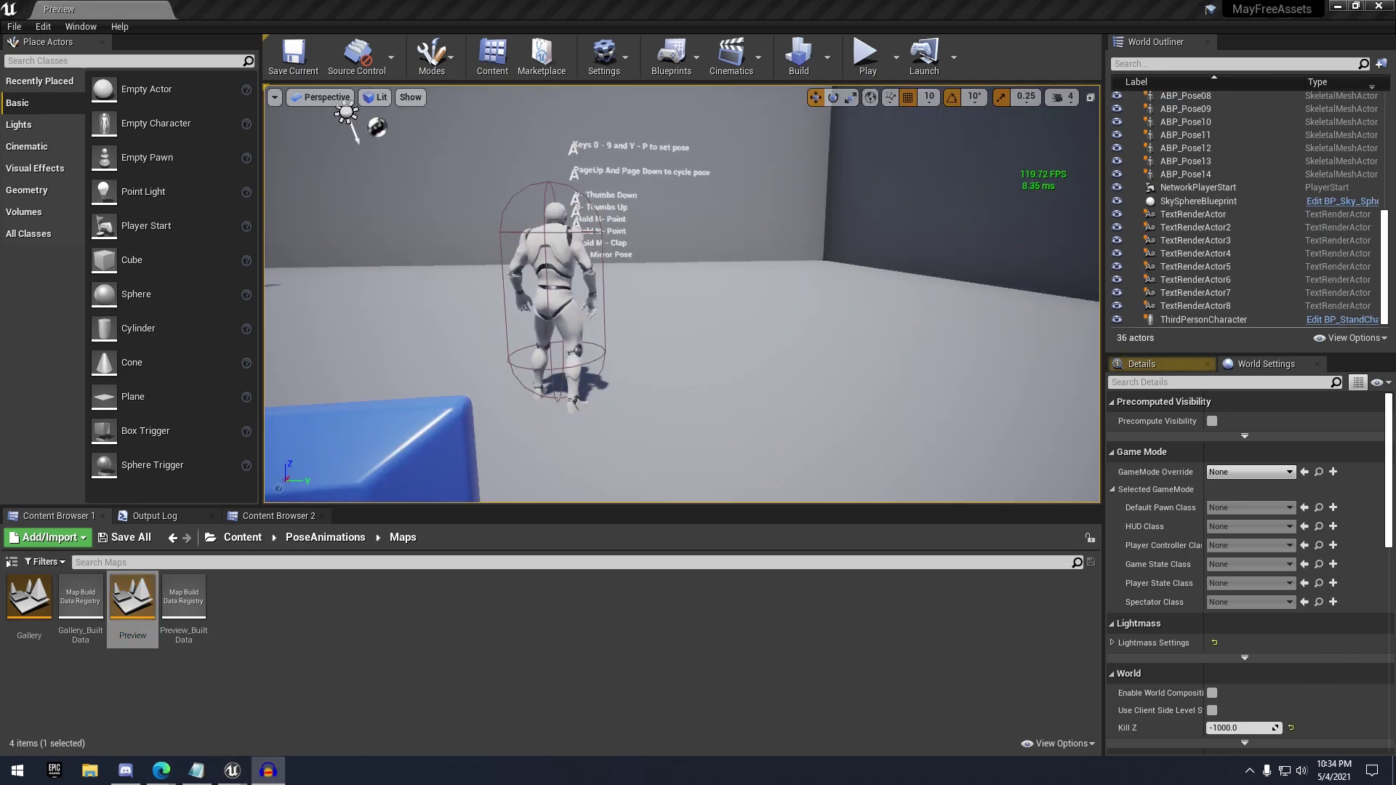
left_click(864, 55)
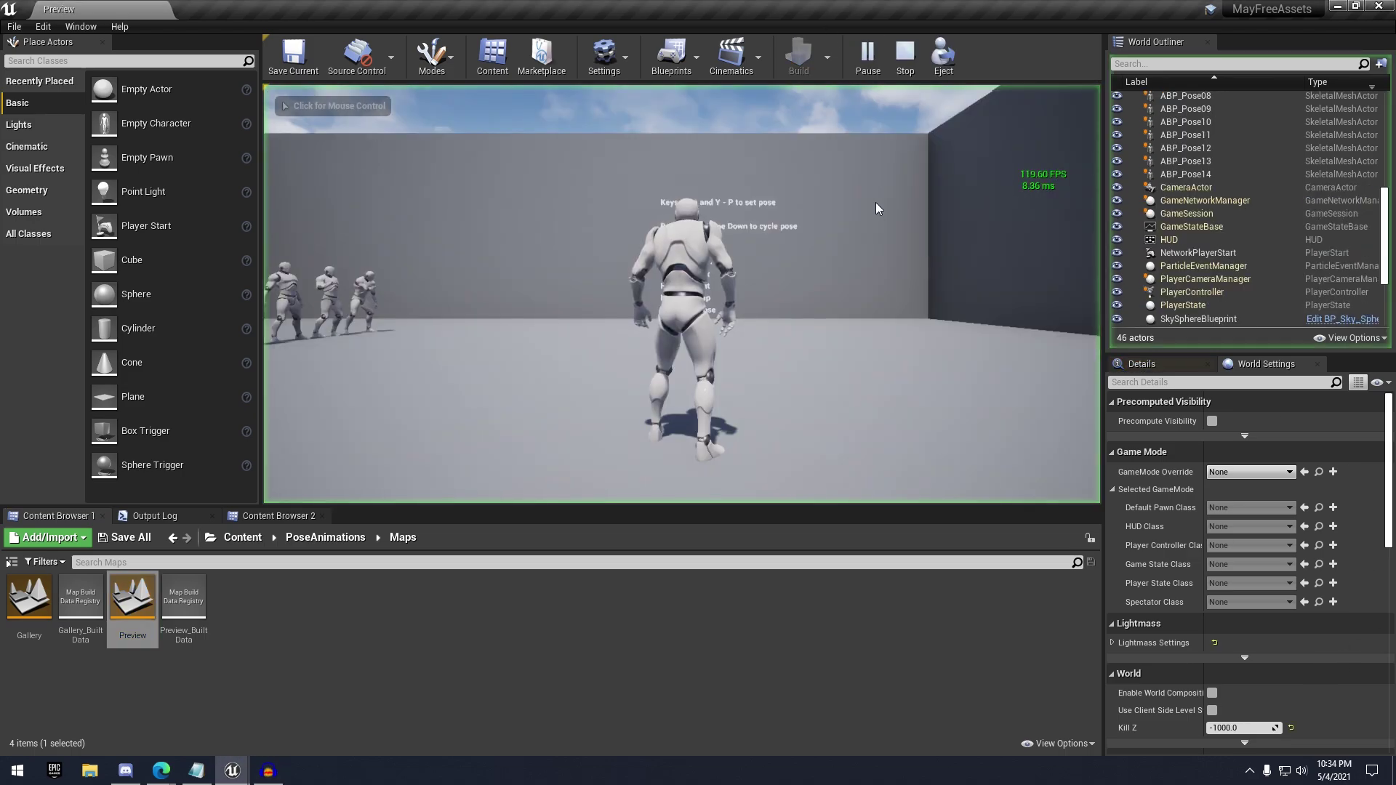
key("w")
key("a")
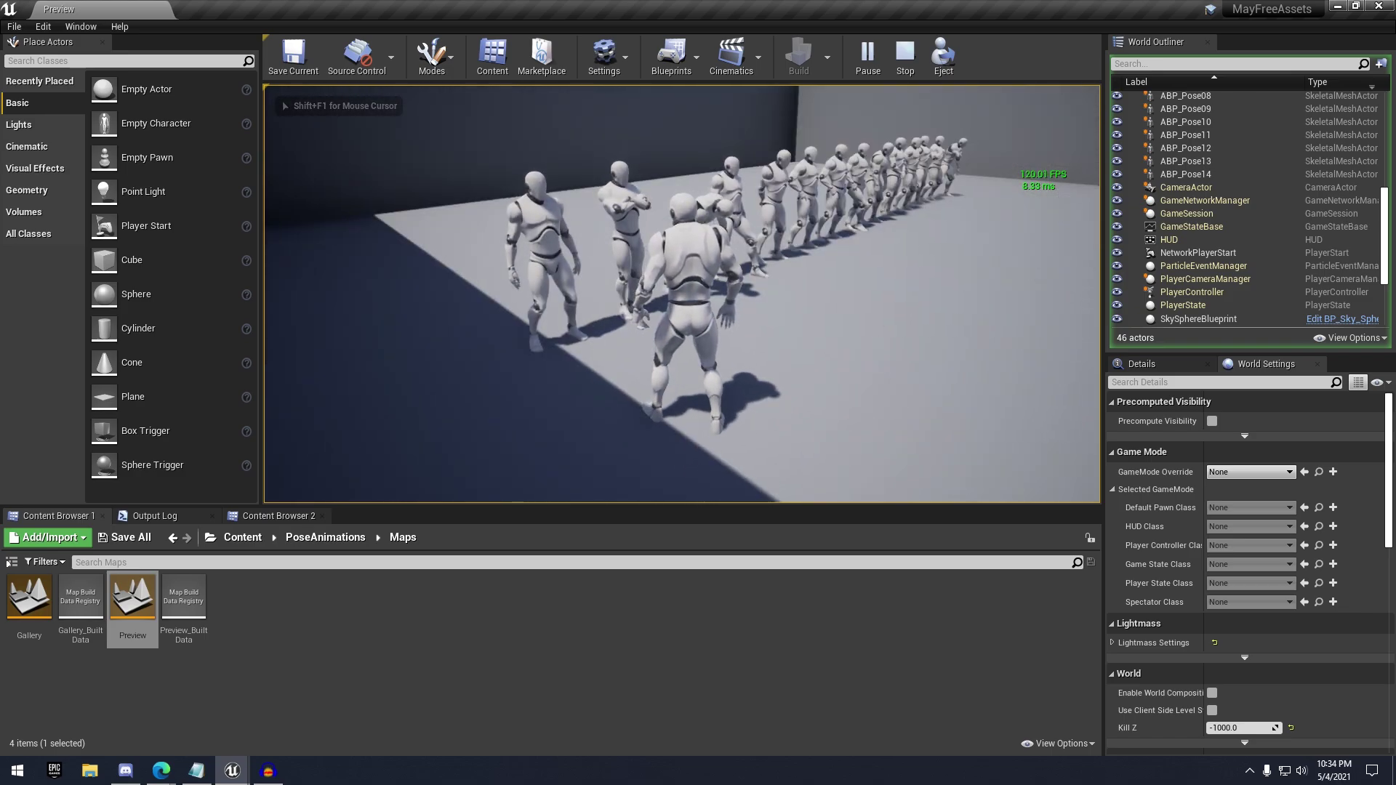
key("w")
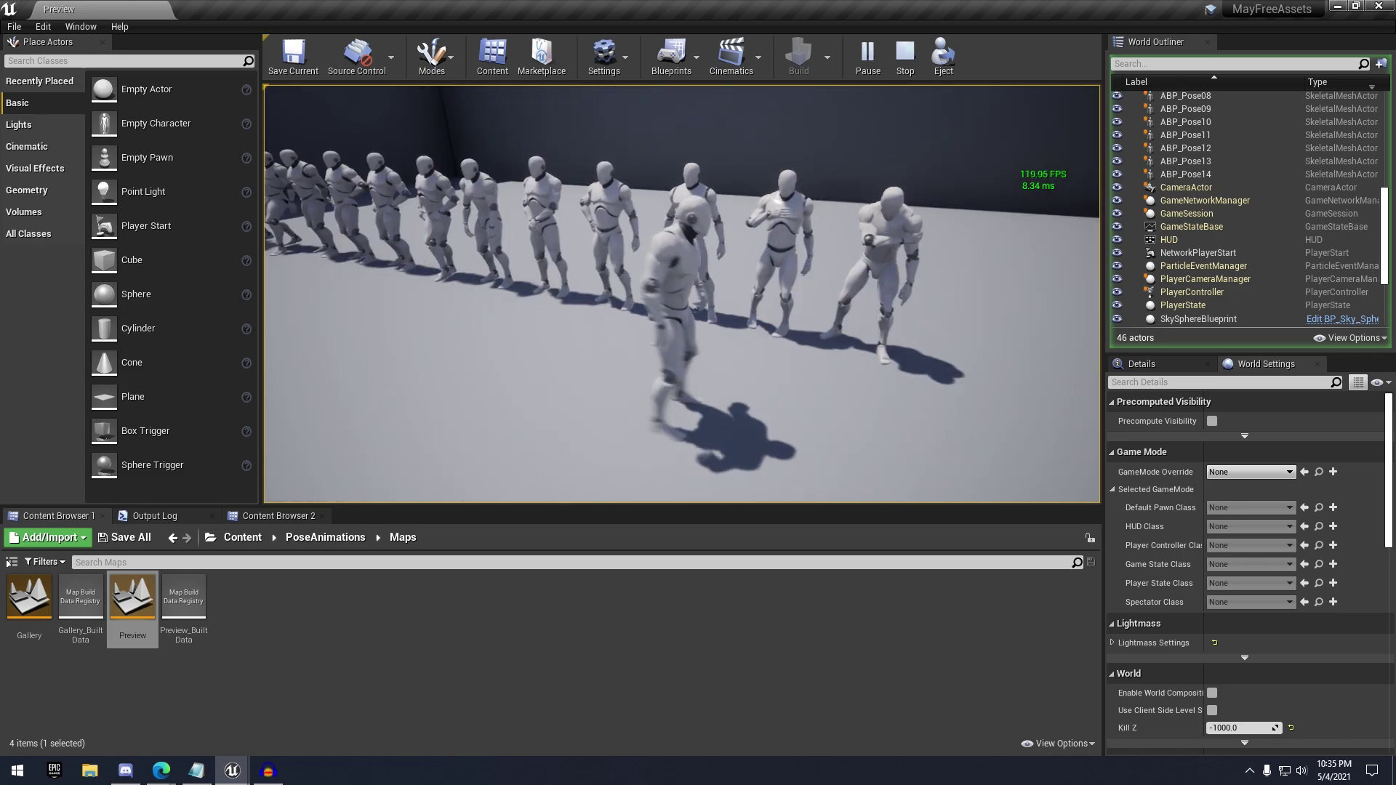
key("a")
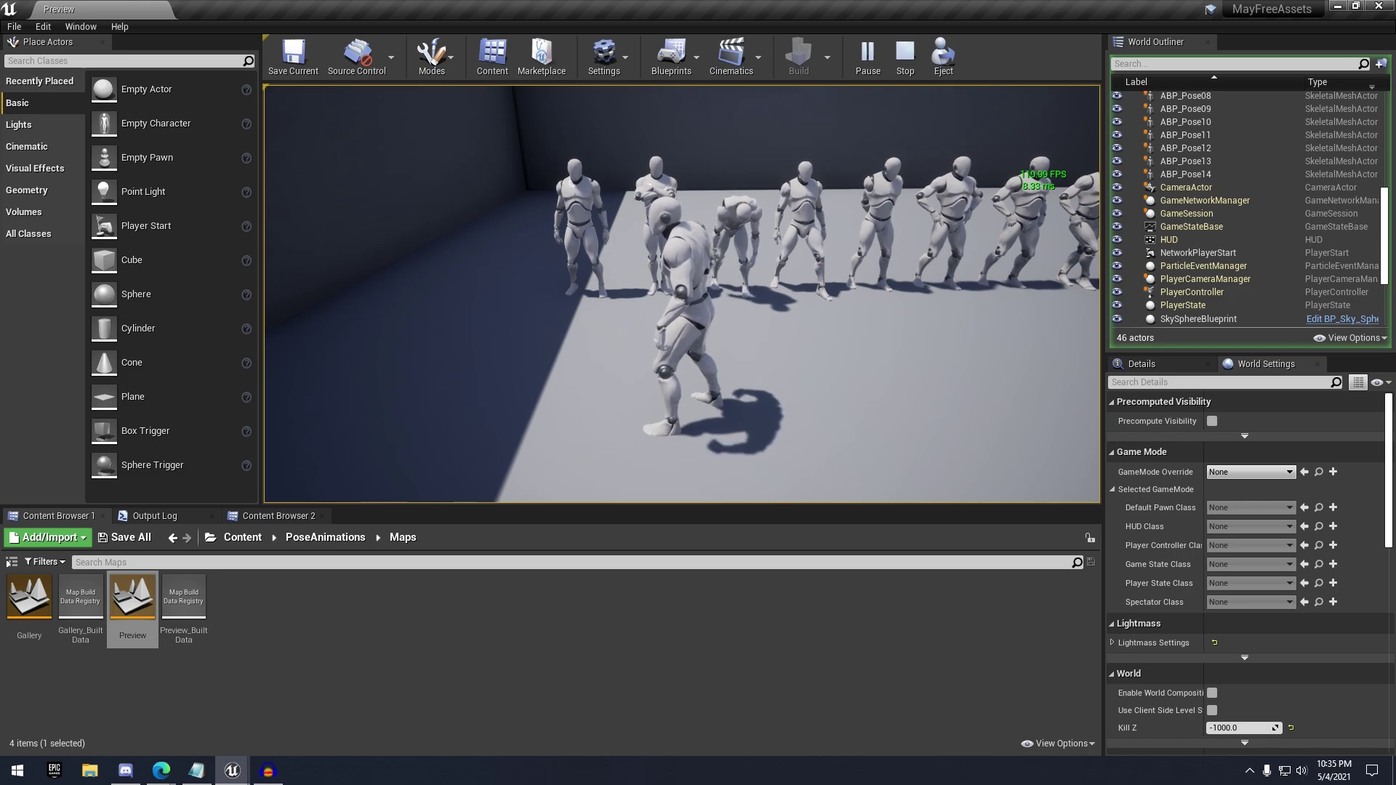
key("w")
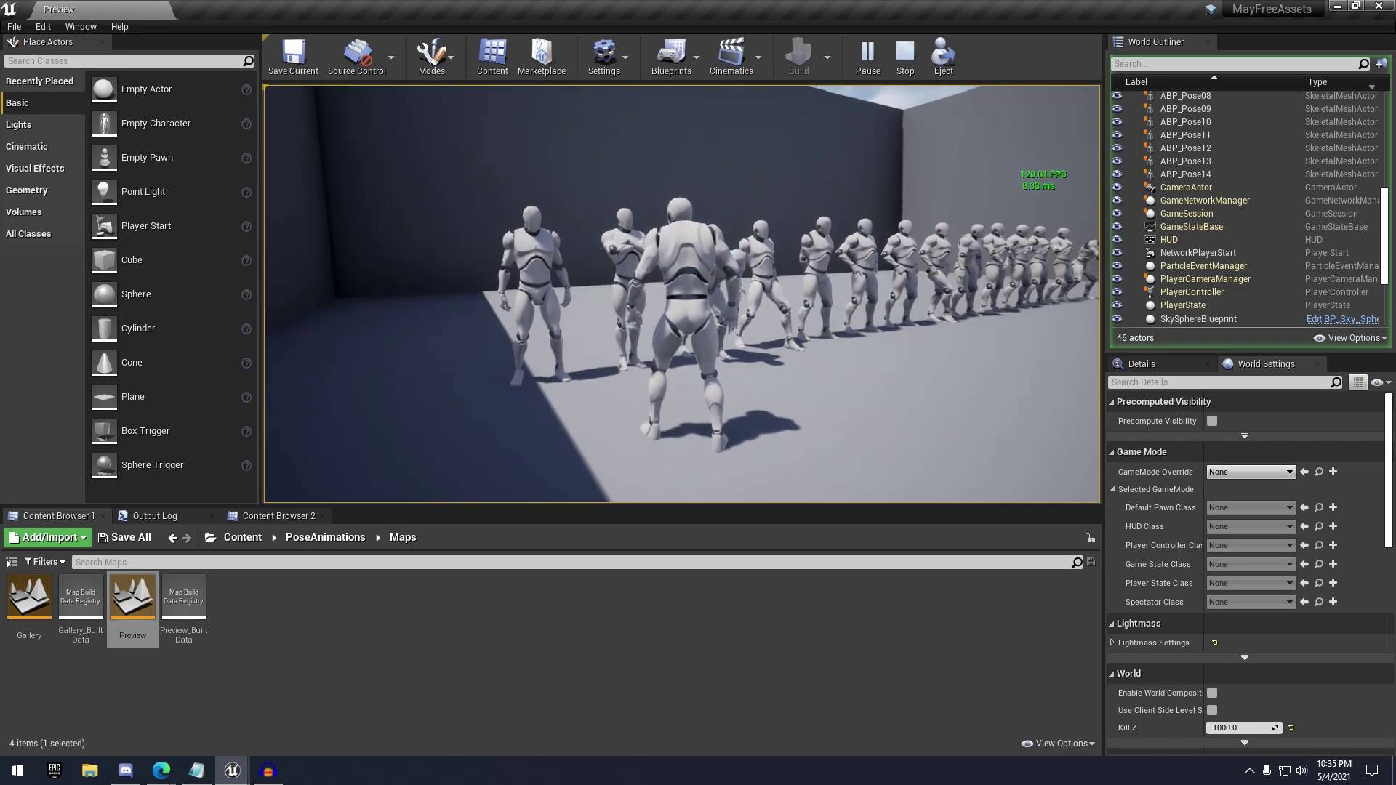
Run the character to the wall listing the pose controls and turn it to show its standing poses from the front
key("w")
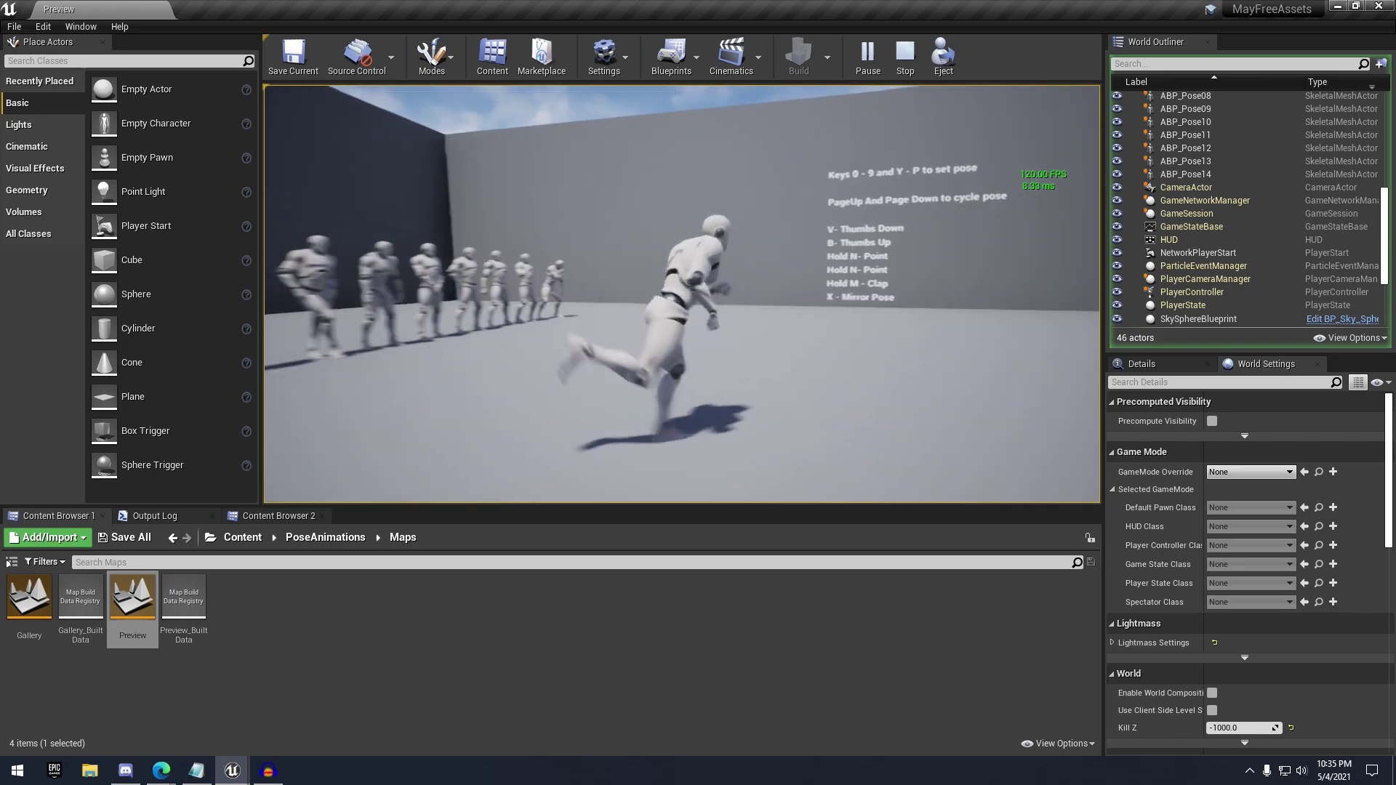
key("w")
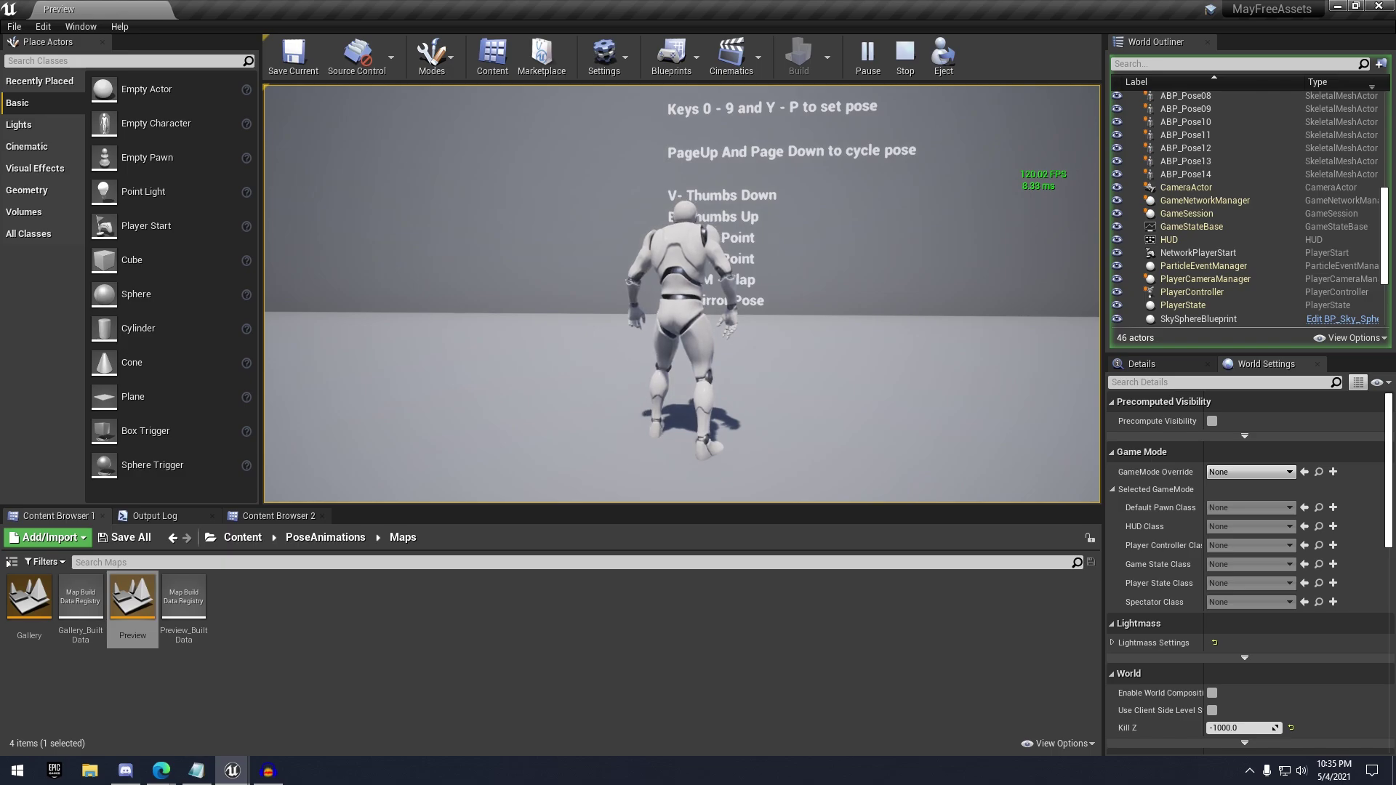
key("s")
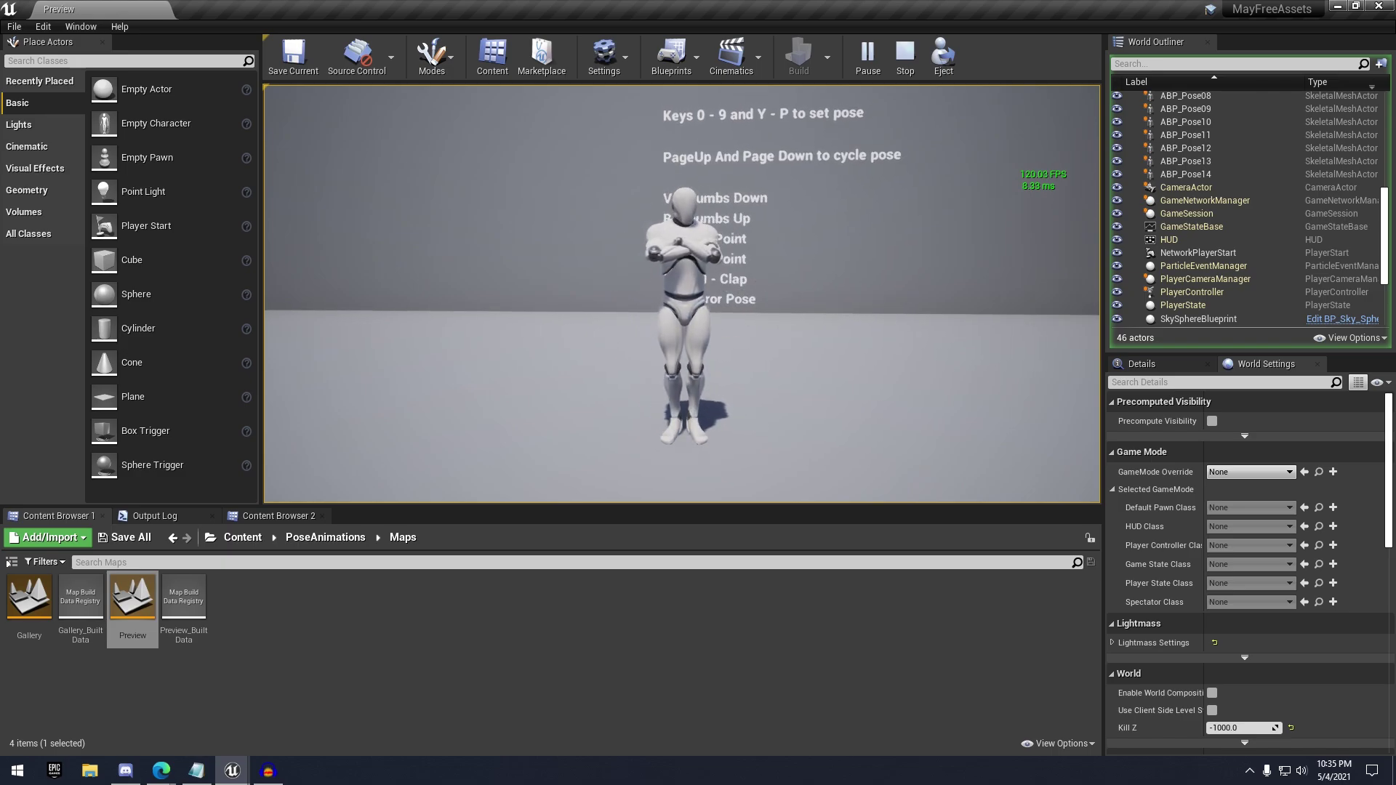
key("s")
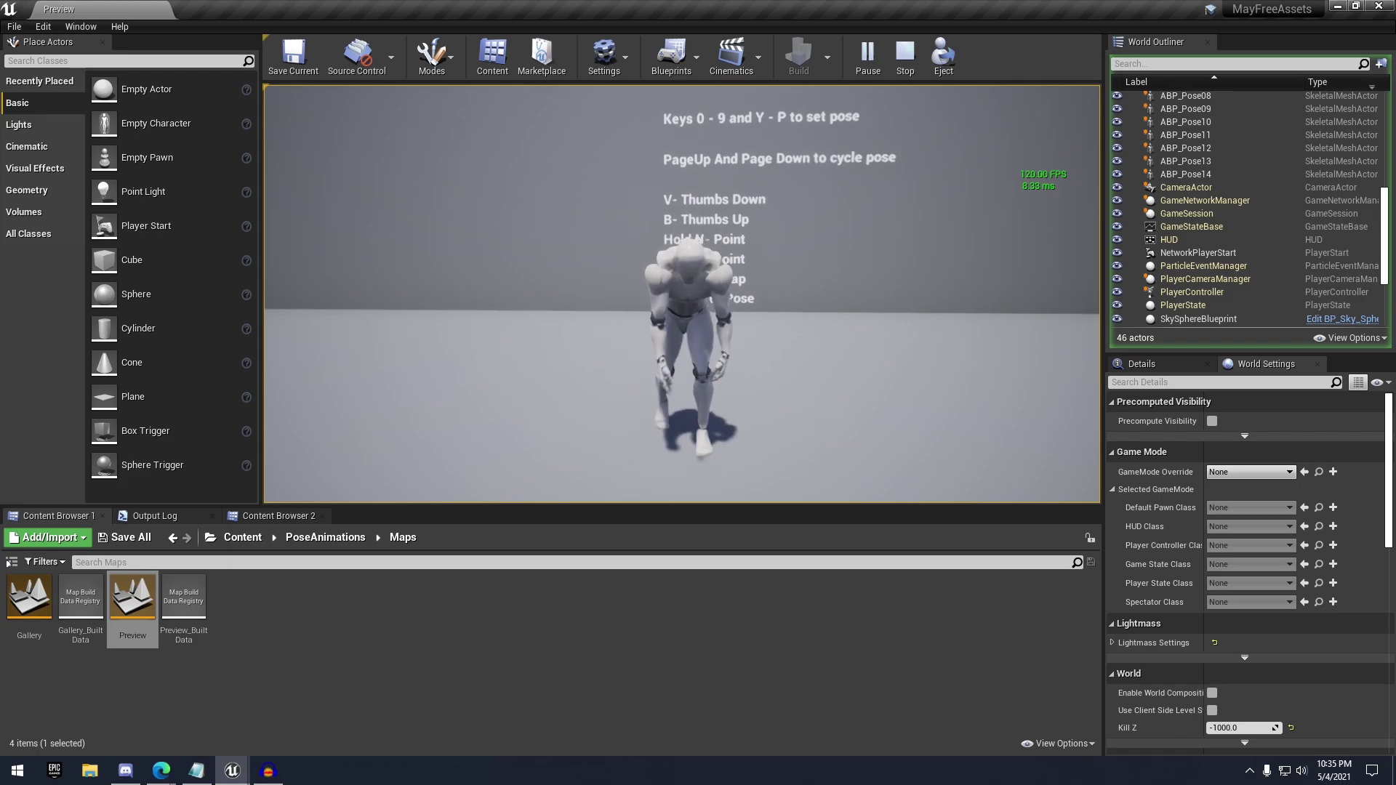
Move the character around in front of the instruction wall to test how different poses blend with walking and turning
key("d")
key("a")
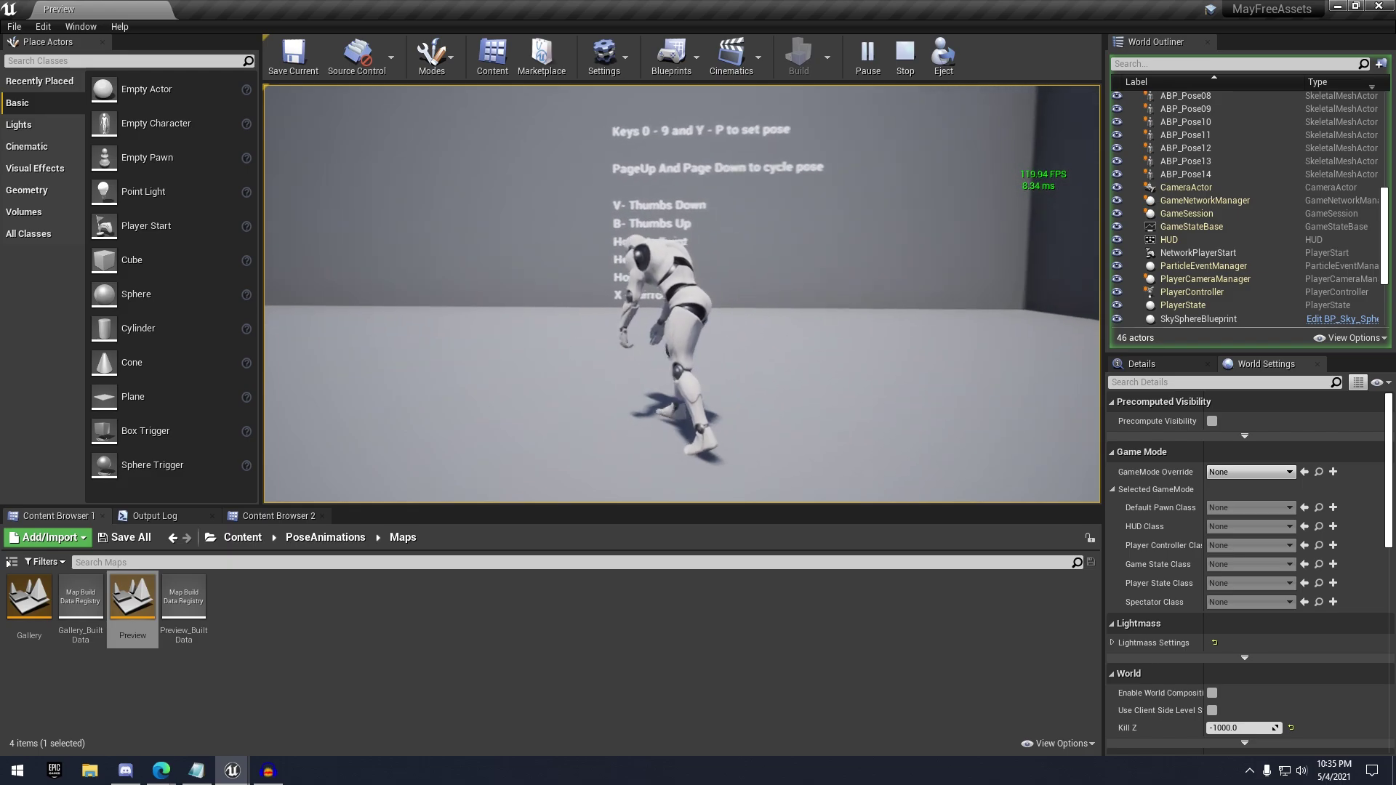
key("w")
key("a")
key("s")
key("d")
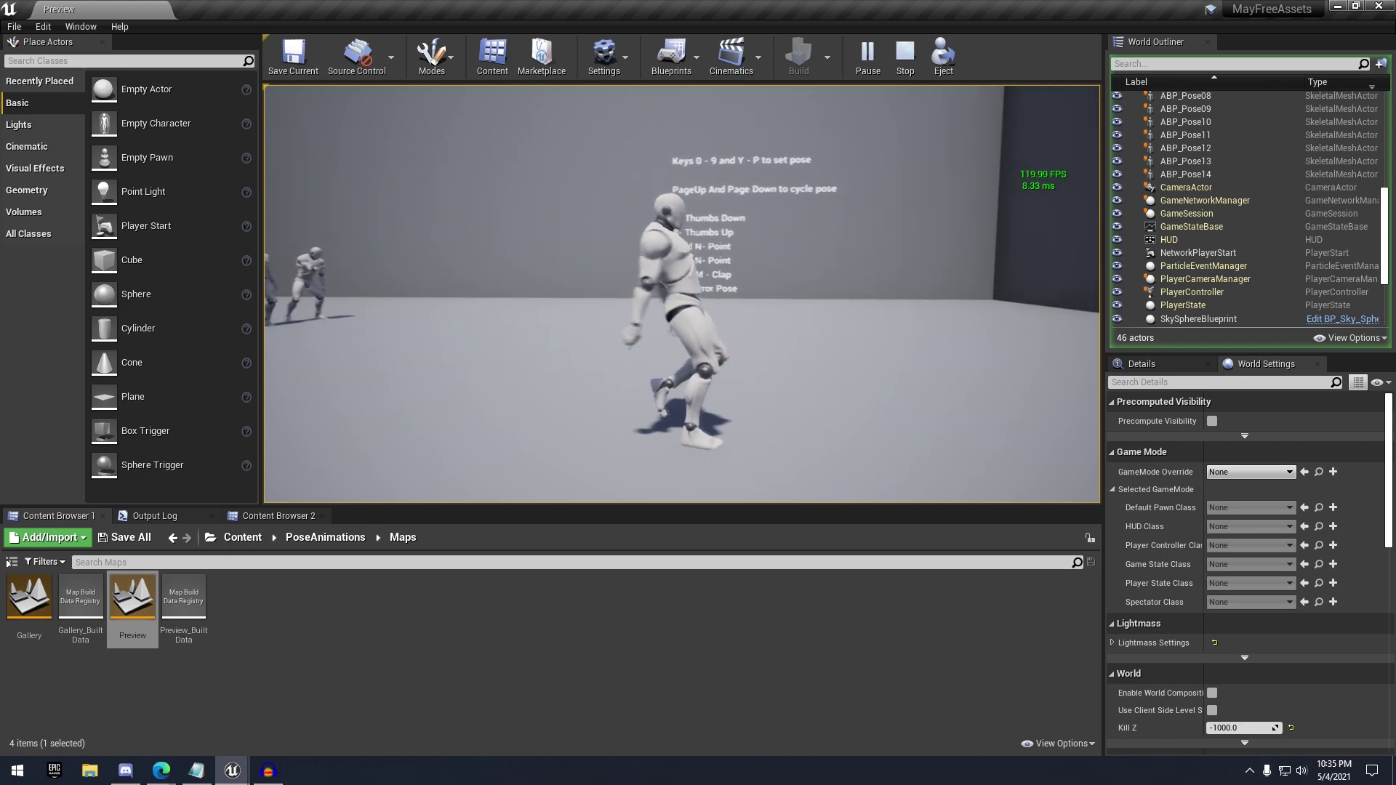
key("w")
key("a")
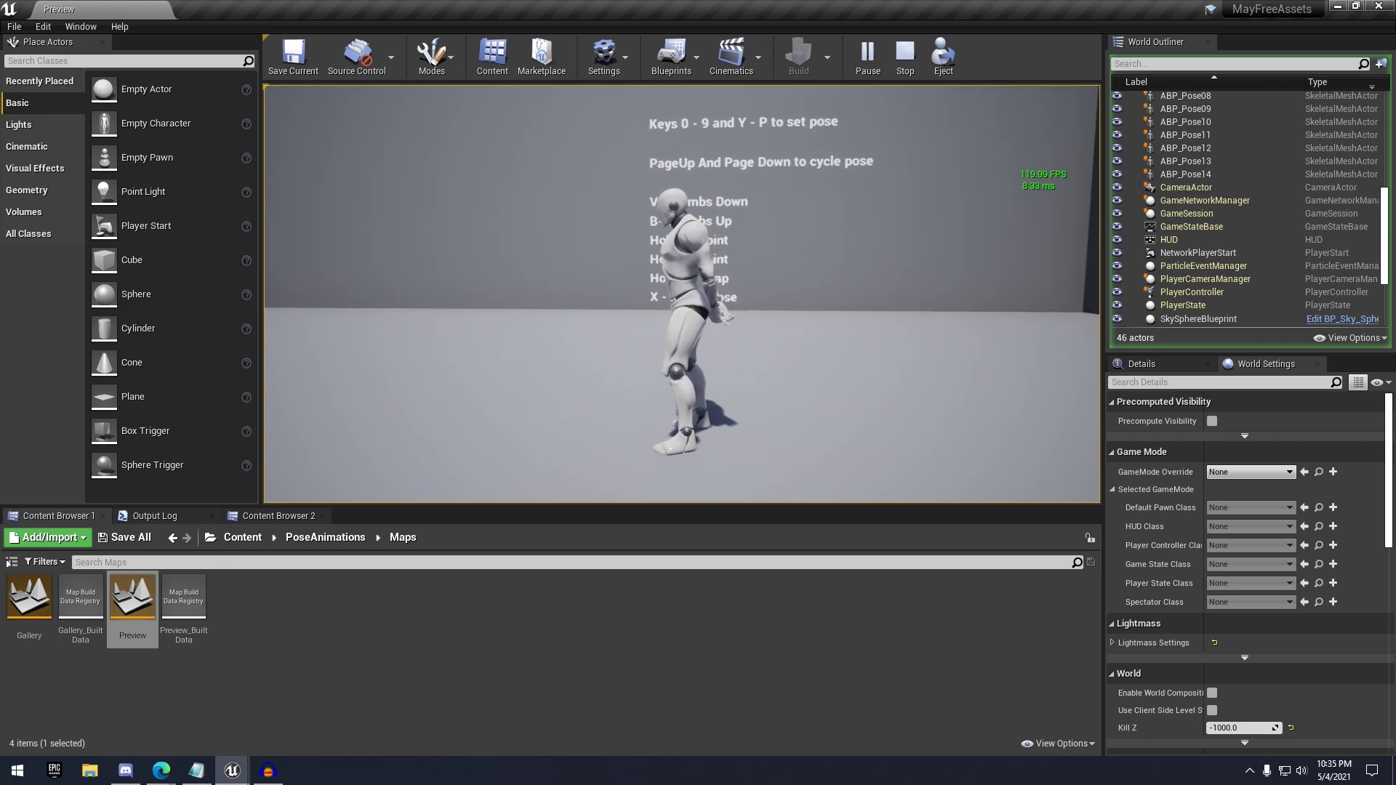
key("w")
key("a")
key("s")
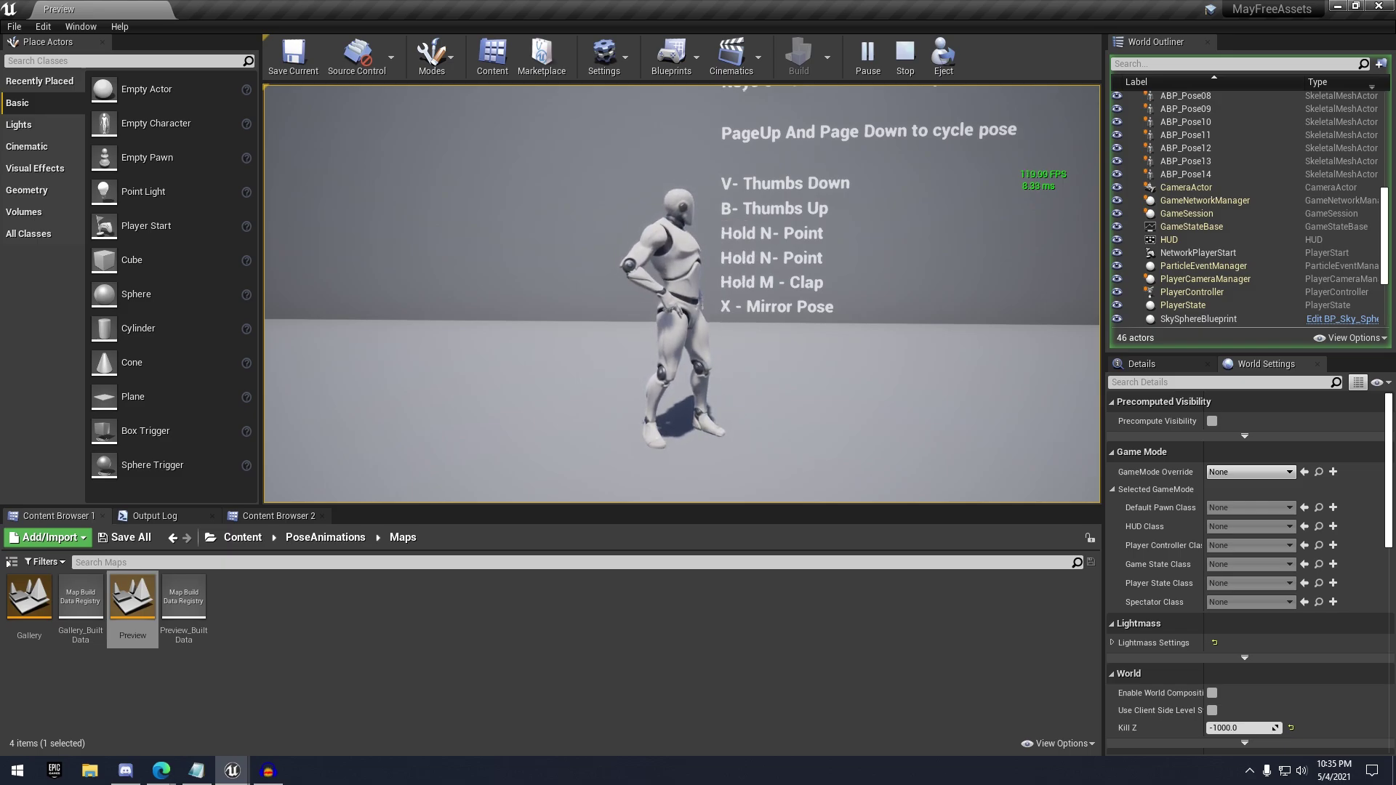
key("a")
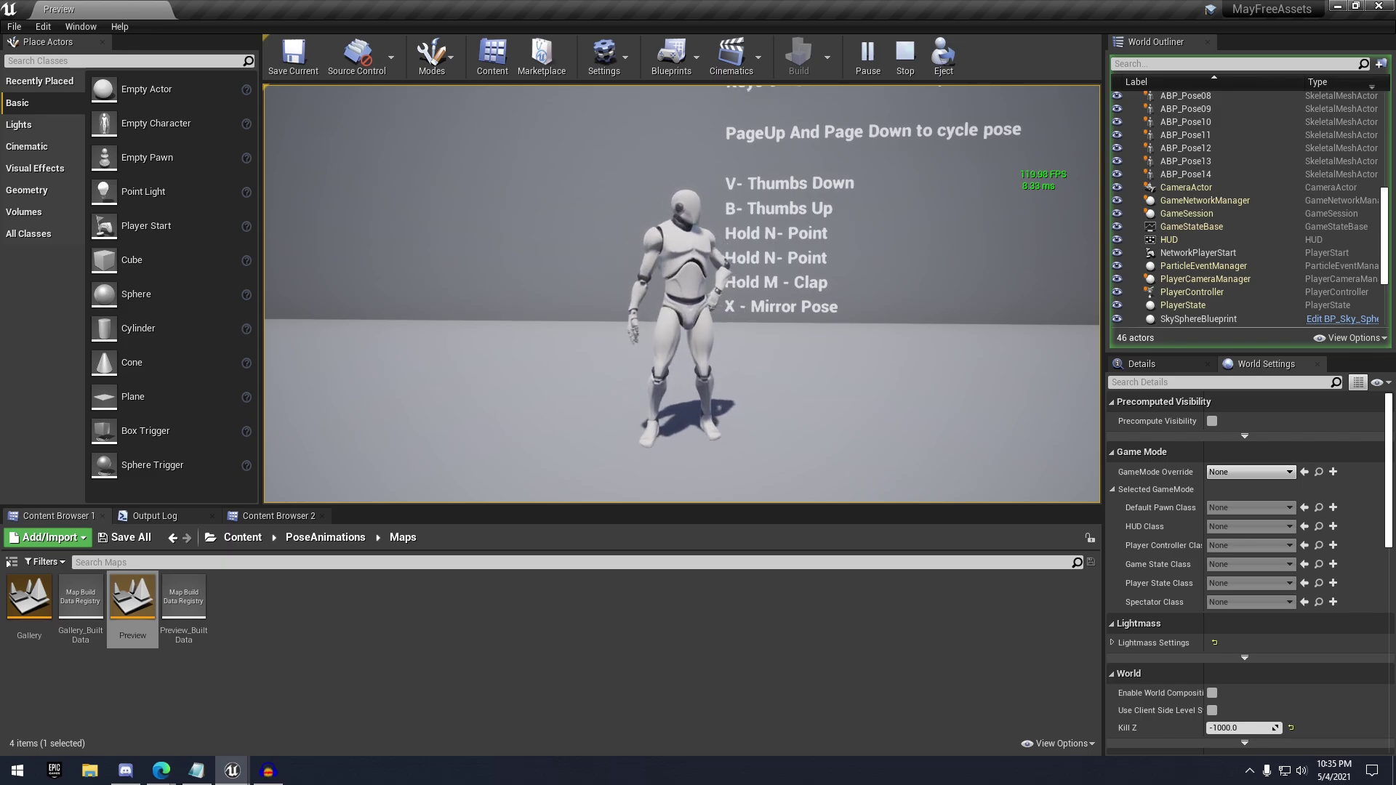
Cycle the character's pose three times and trigger the clap animation
key("Page_Down")
key("Page_Down")
key("Page_Down")
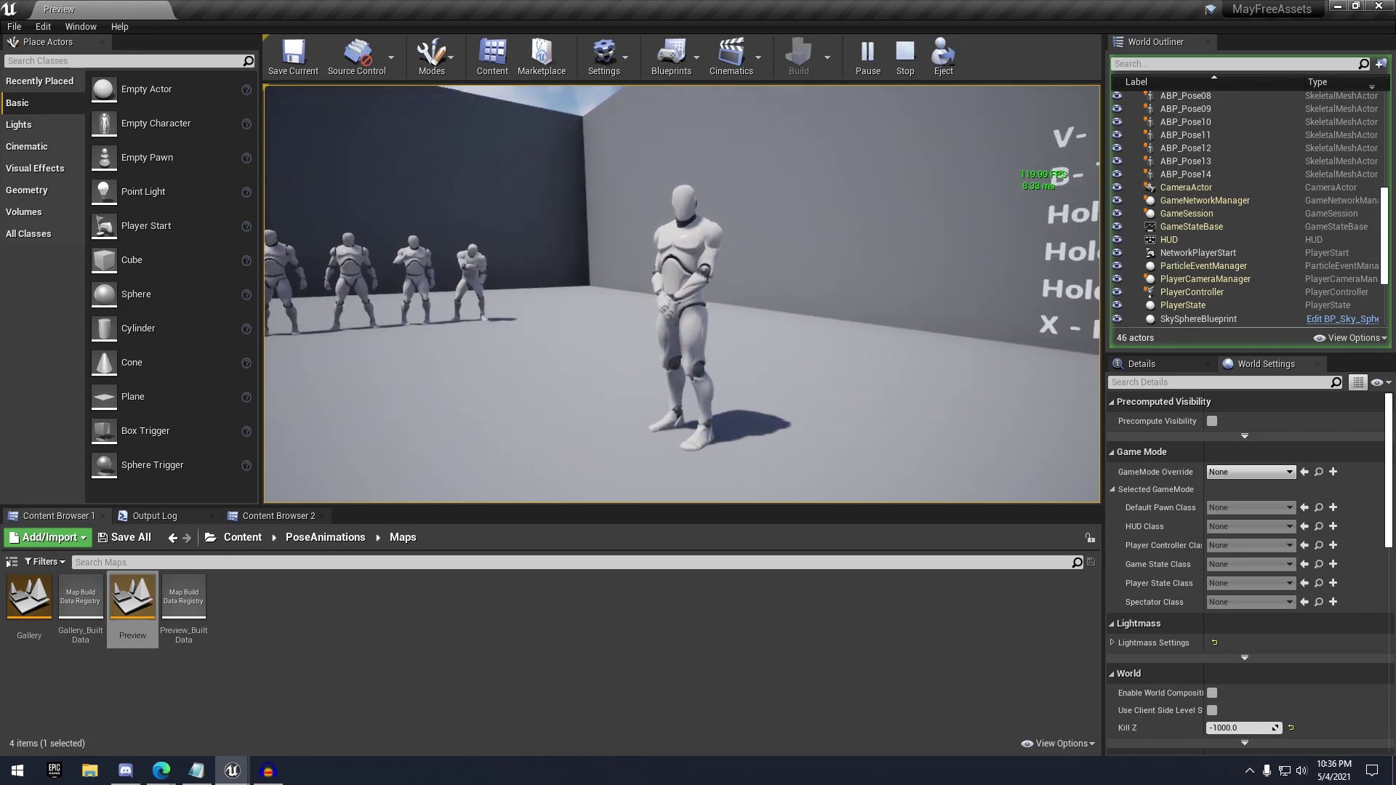
key("m")
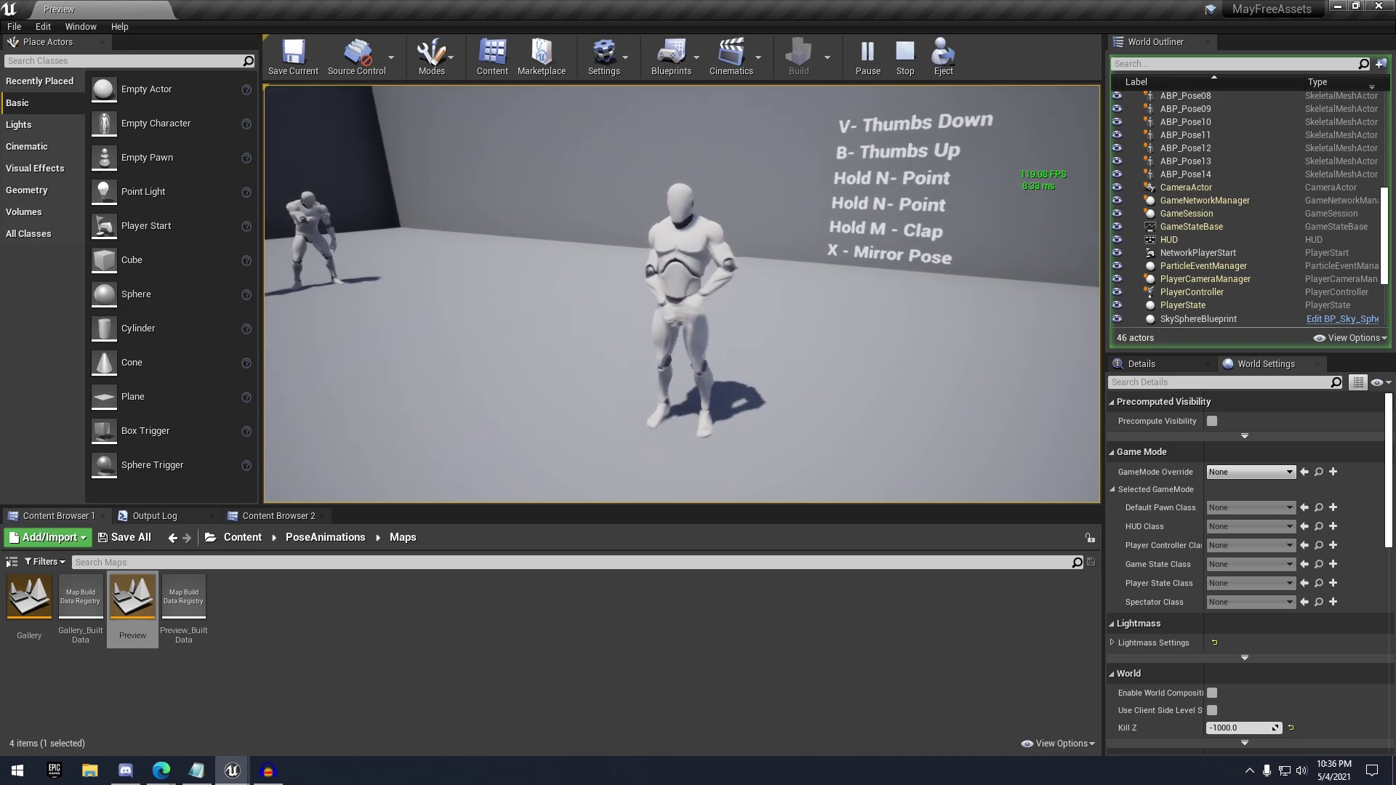
Walk the posed character back and forth along the mannequin row to compare the idle poses
key("w")
key("w")
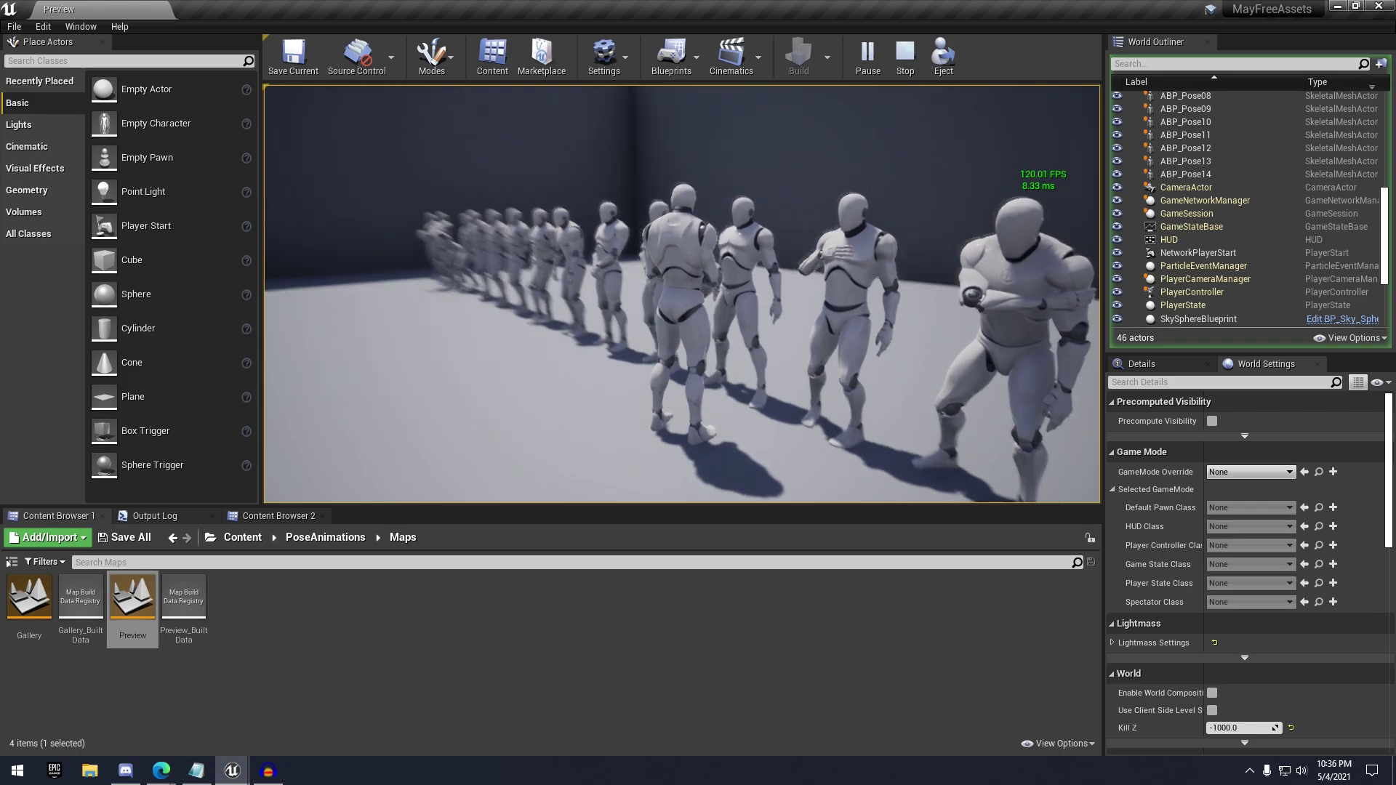
key("a")
key("a")
key("a")
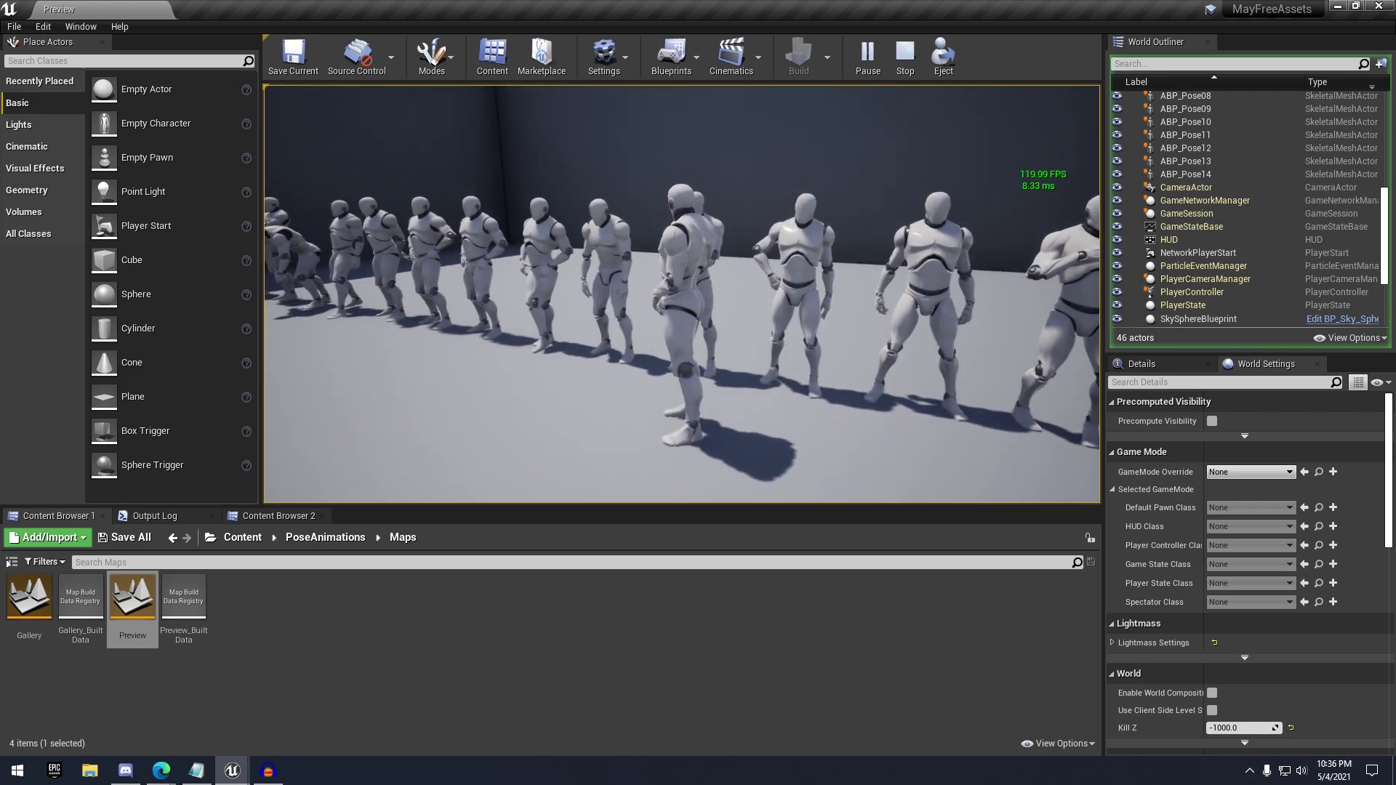
key("w")
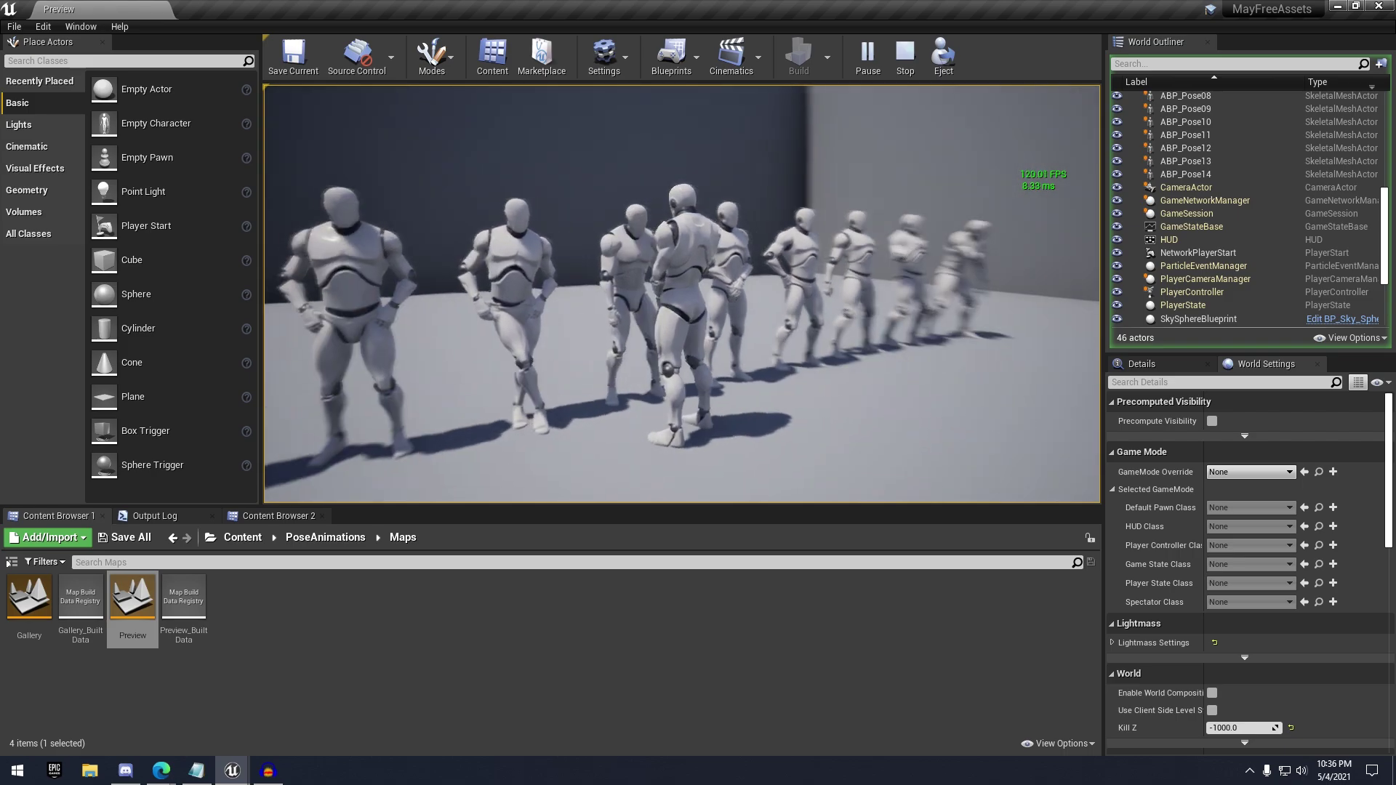
key("a")
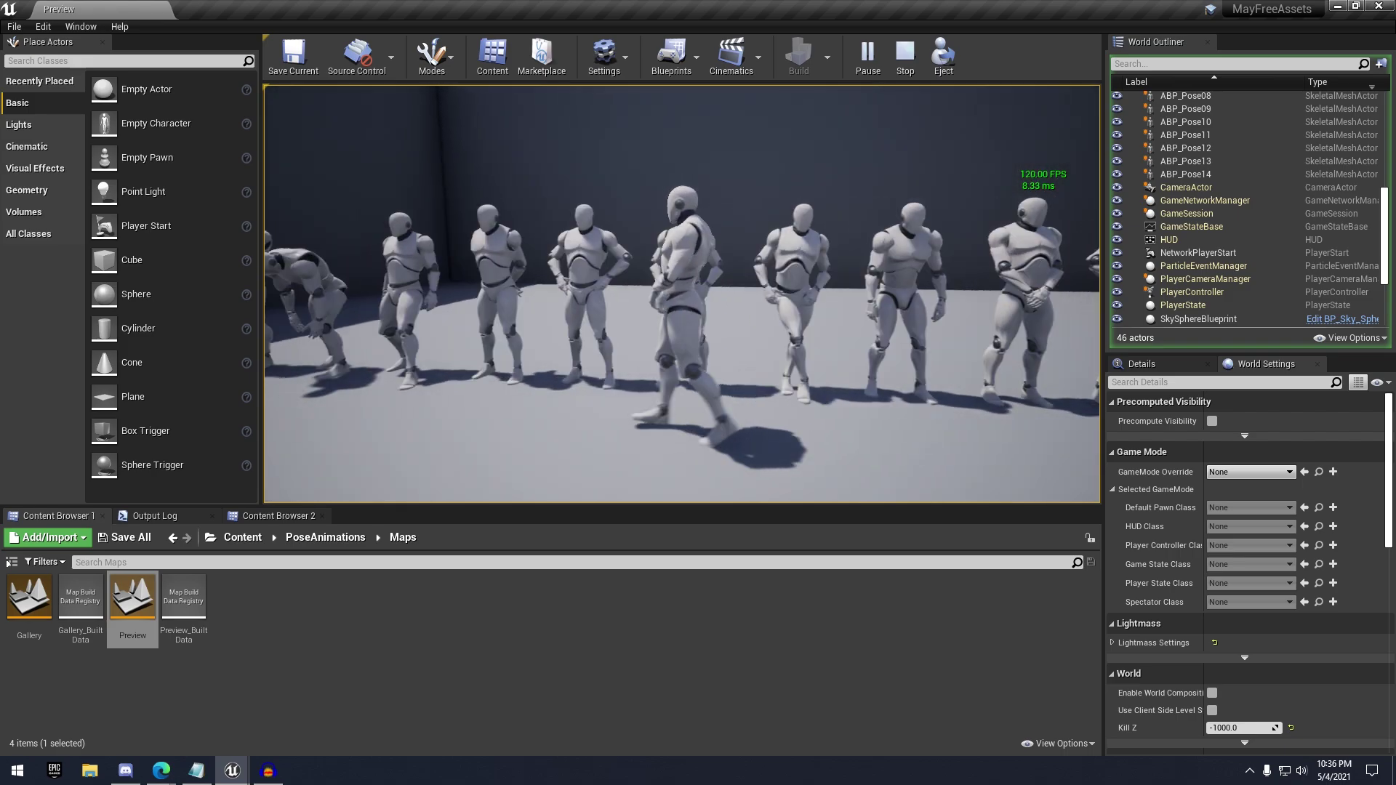
key("d")
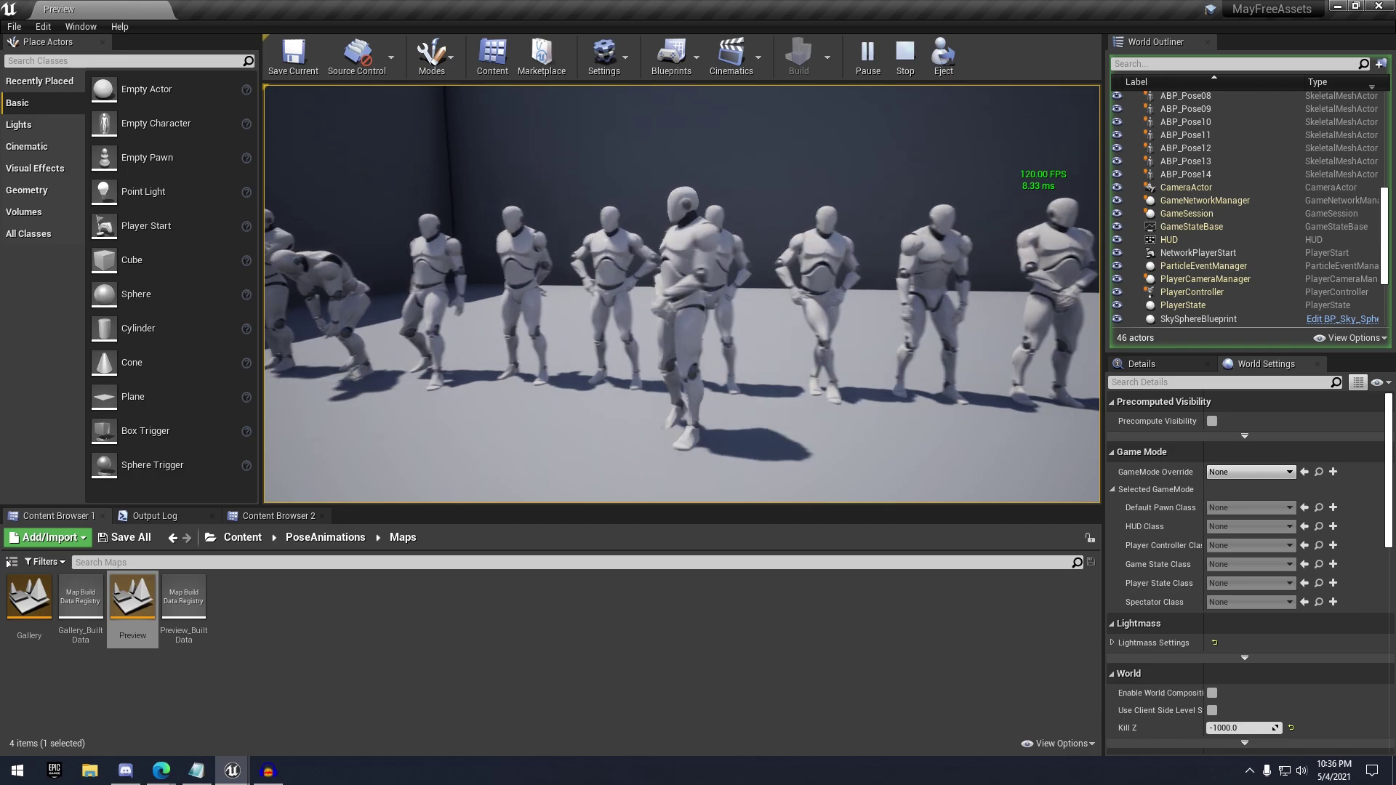
key("d")
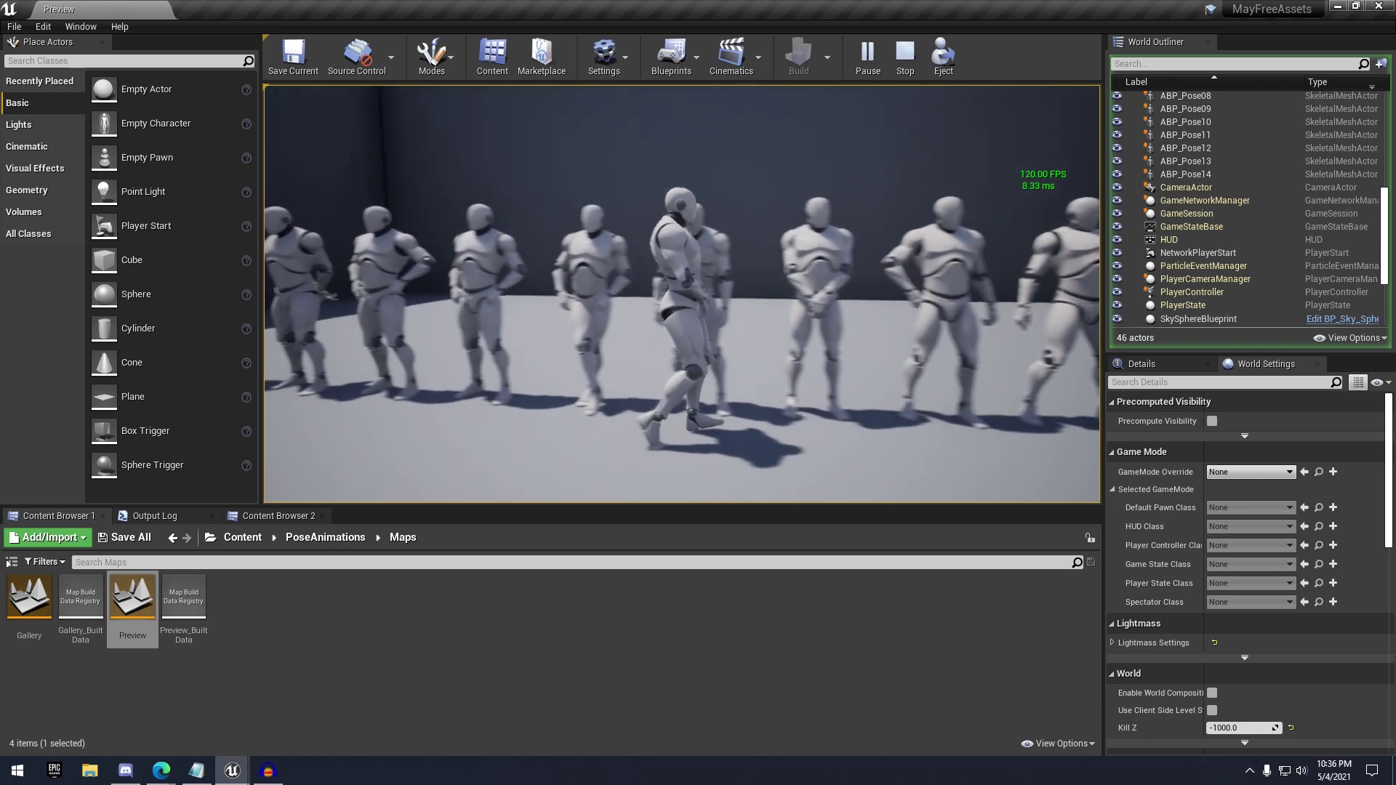
key("a")
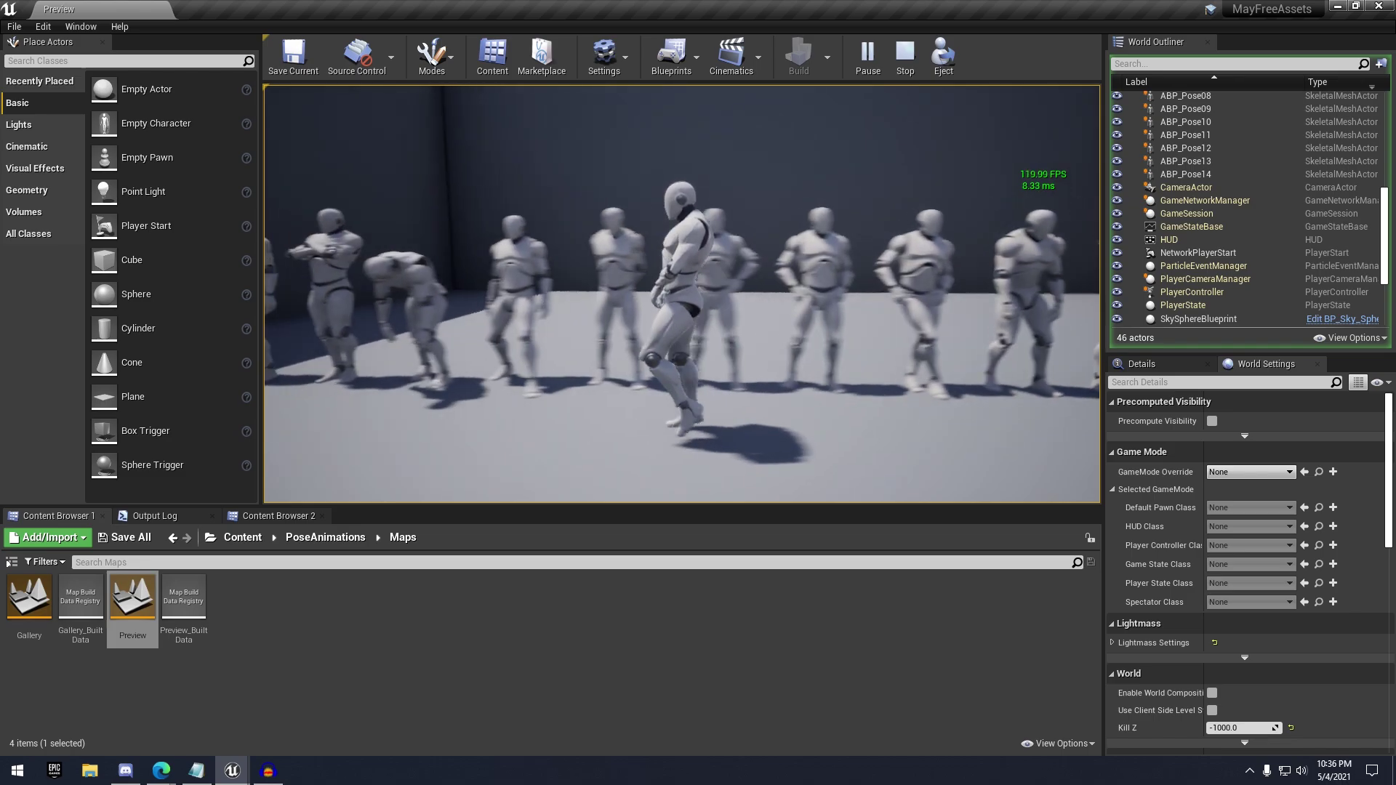
key("a")
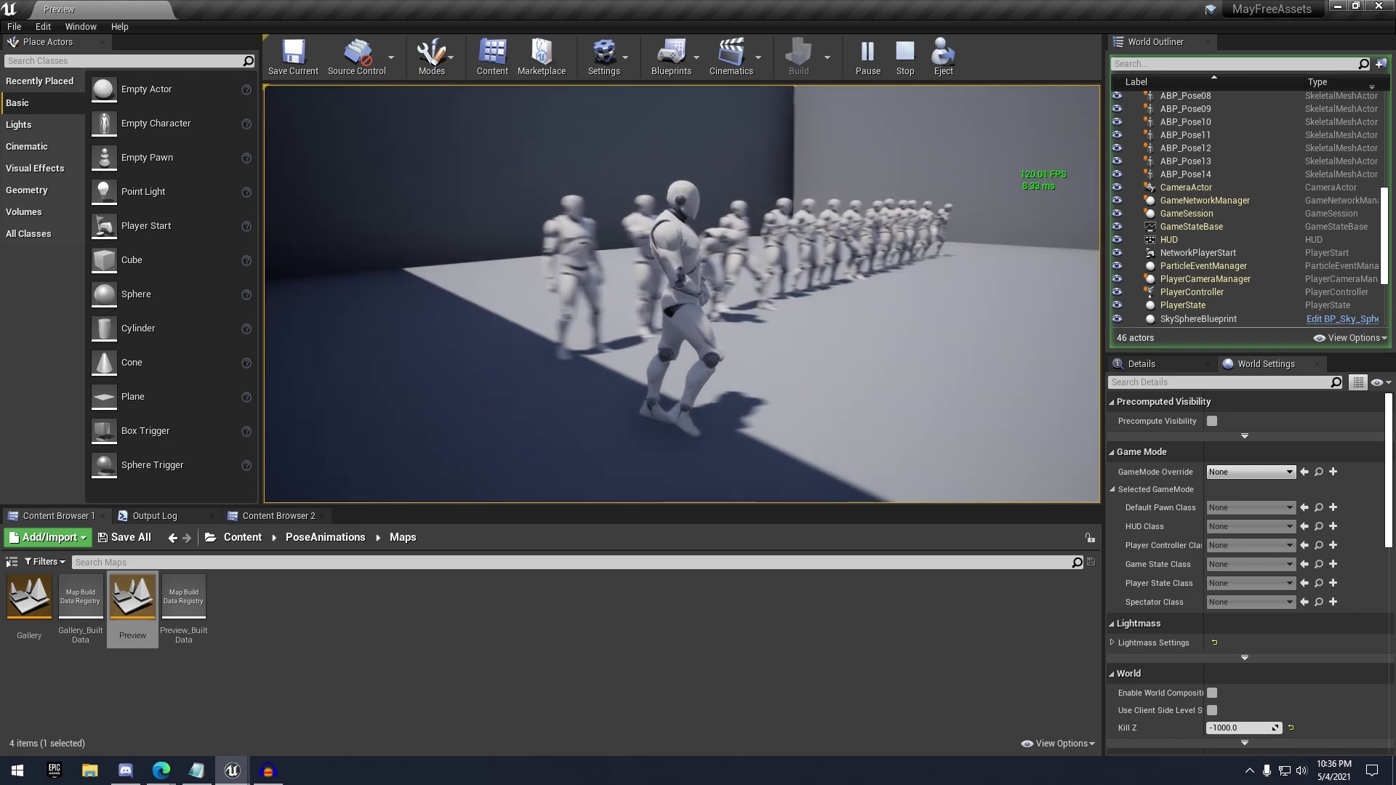
End the play session, reopen the Gallery level and frame the full grid of posed mannequins
key("Escape")
double_click(35, 609)
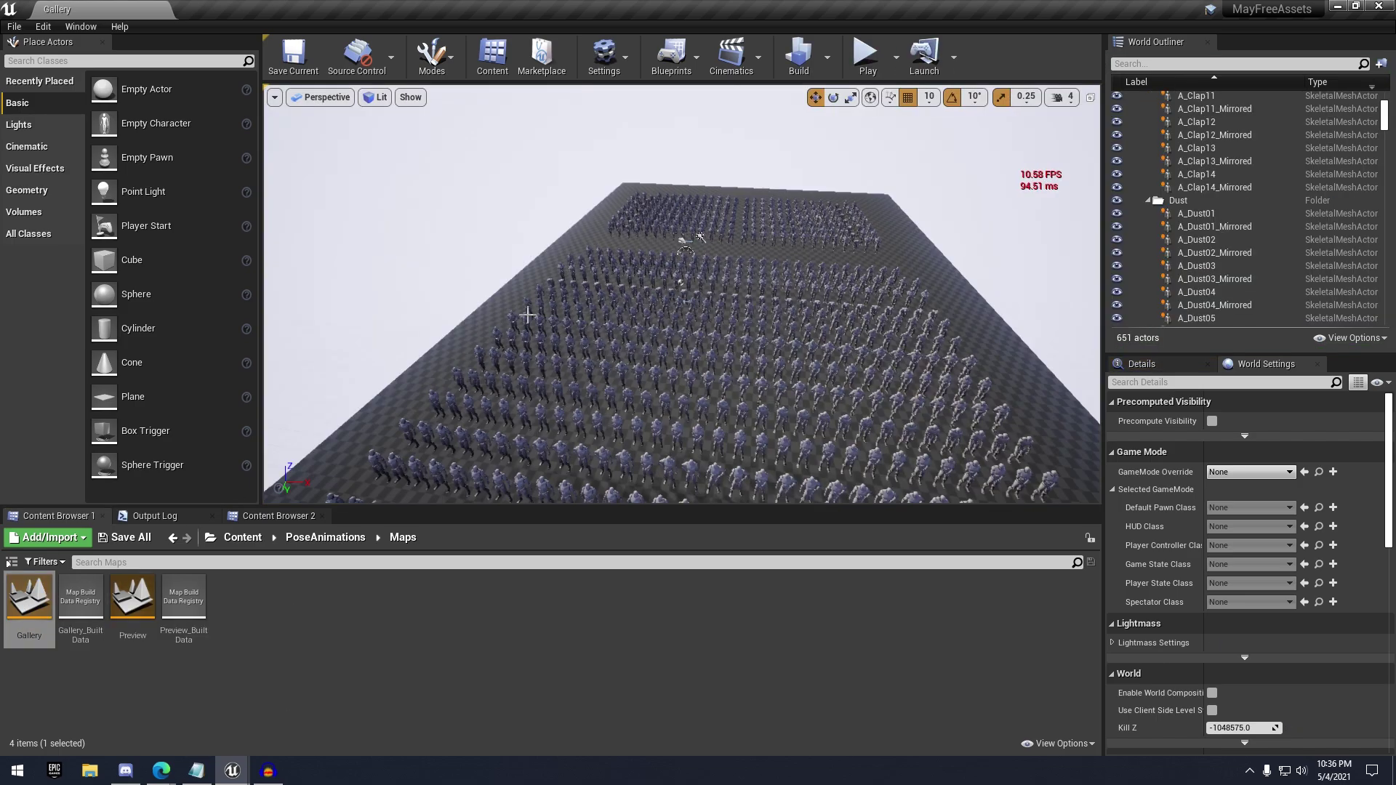
right_click_drag(832, 276, 746, 285)
key("w")
key("e")
key("a")
key("s")
key("s")
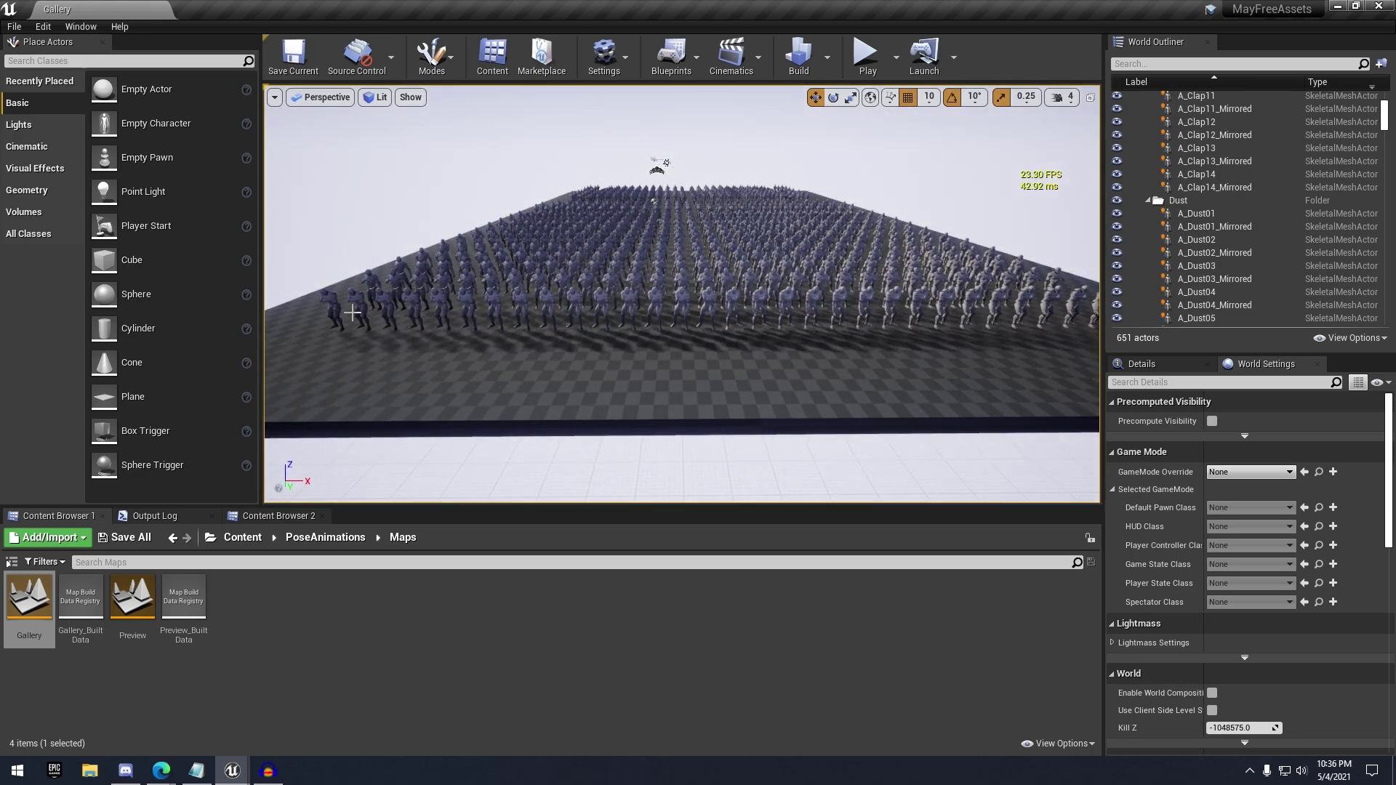
Examine the Gallery mannequins' individual poses up close from the side and edge of the grid
key("a")
right_click_drag(745, 285, 843, 295)
key("w")
key("a")
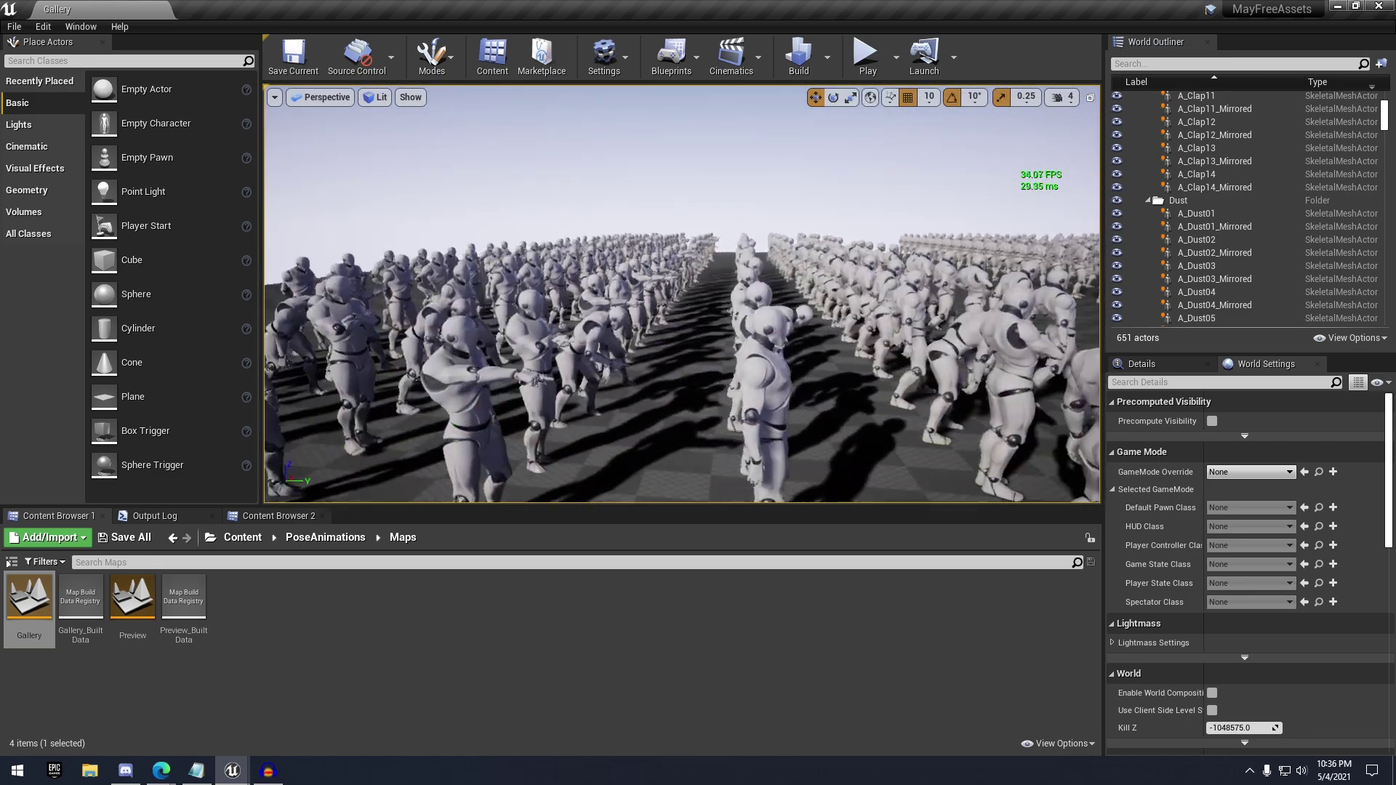
right_click_drag(829, 312, 799, 313)
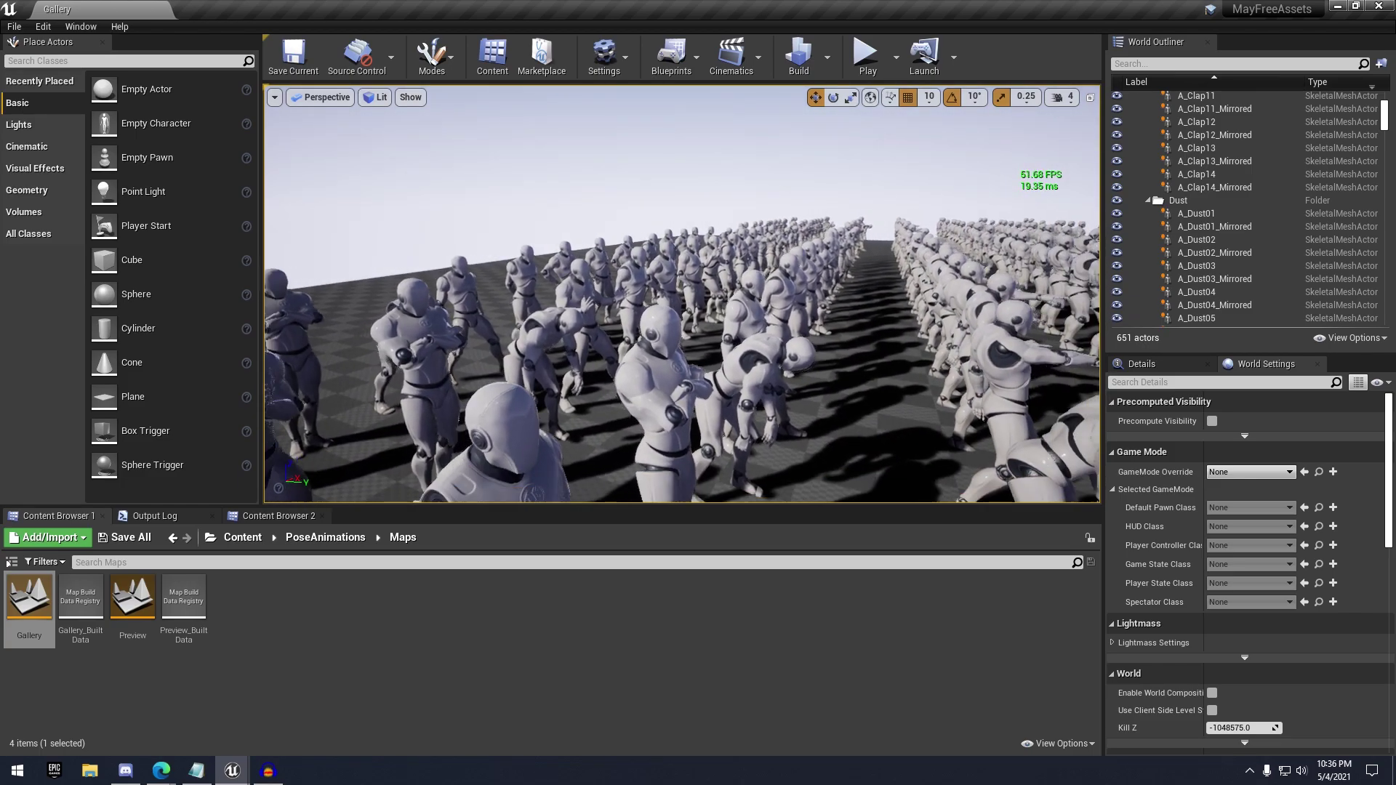
key("s")
right_click_drag(800, 312, 720, 313)
key("w")
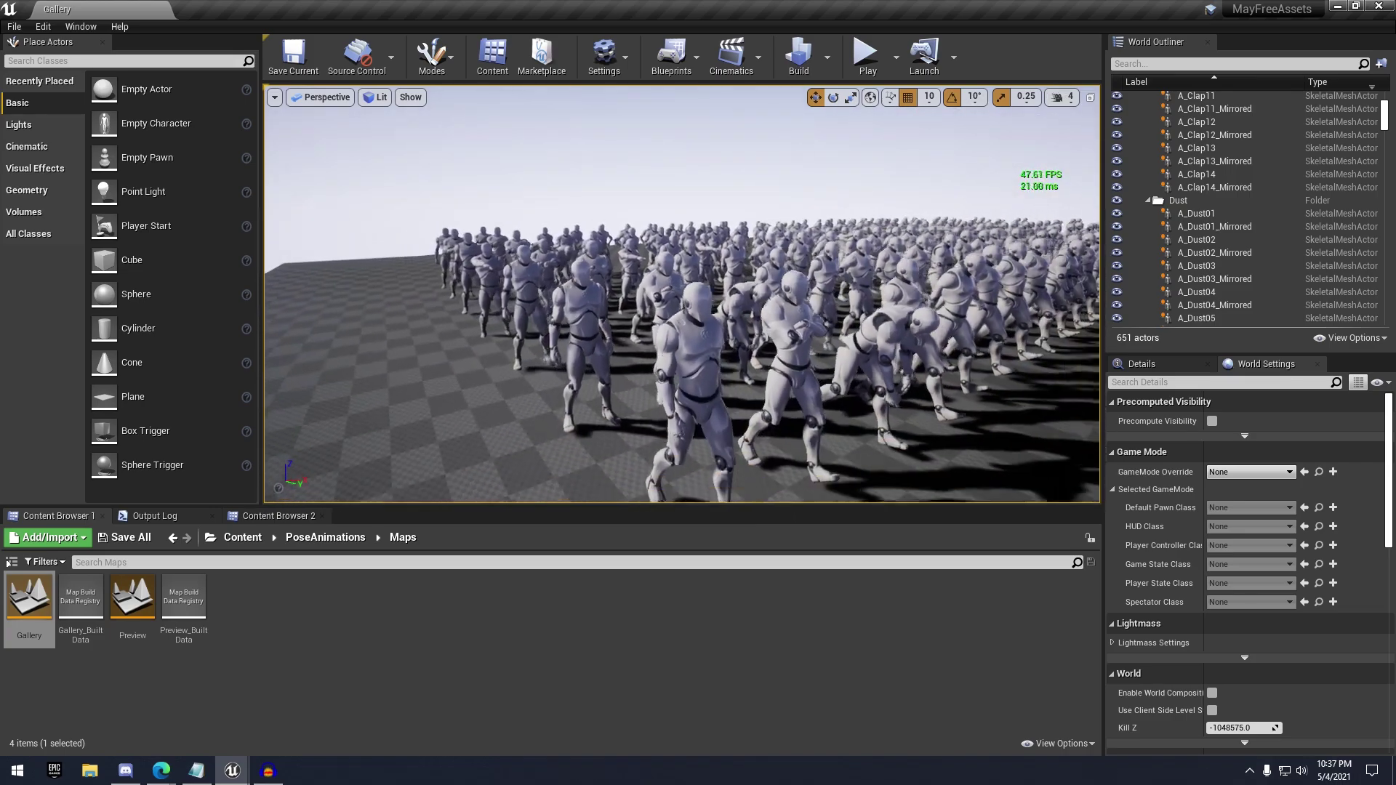
View the full mannequin grid in the Gallery level and return to the top-level Content folder
right_click_drag(815, 312, 844, 319)
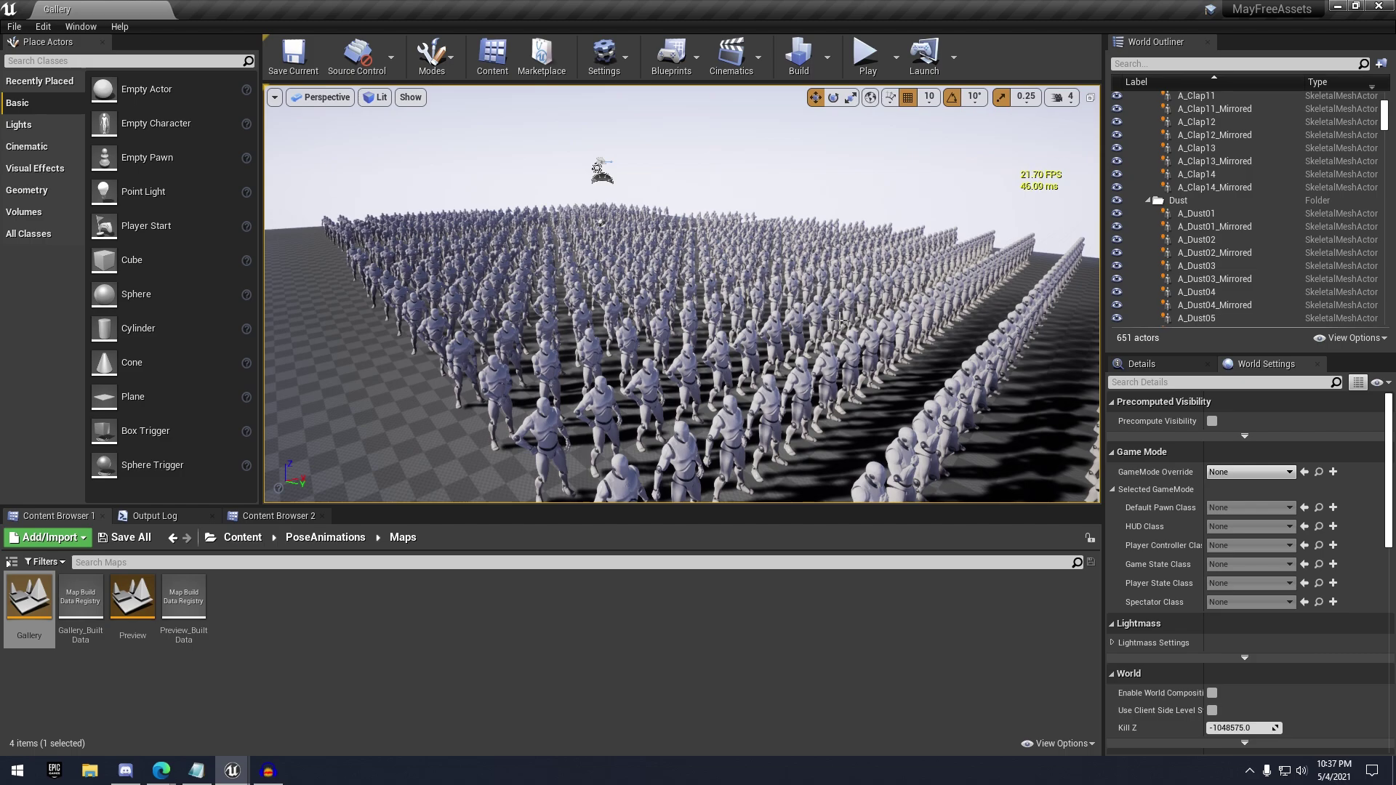
left_click(310, 542)
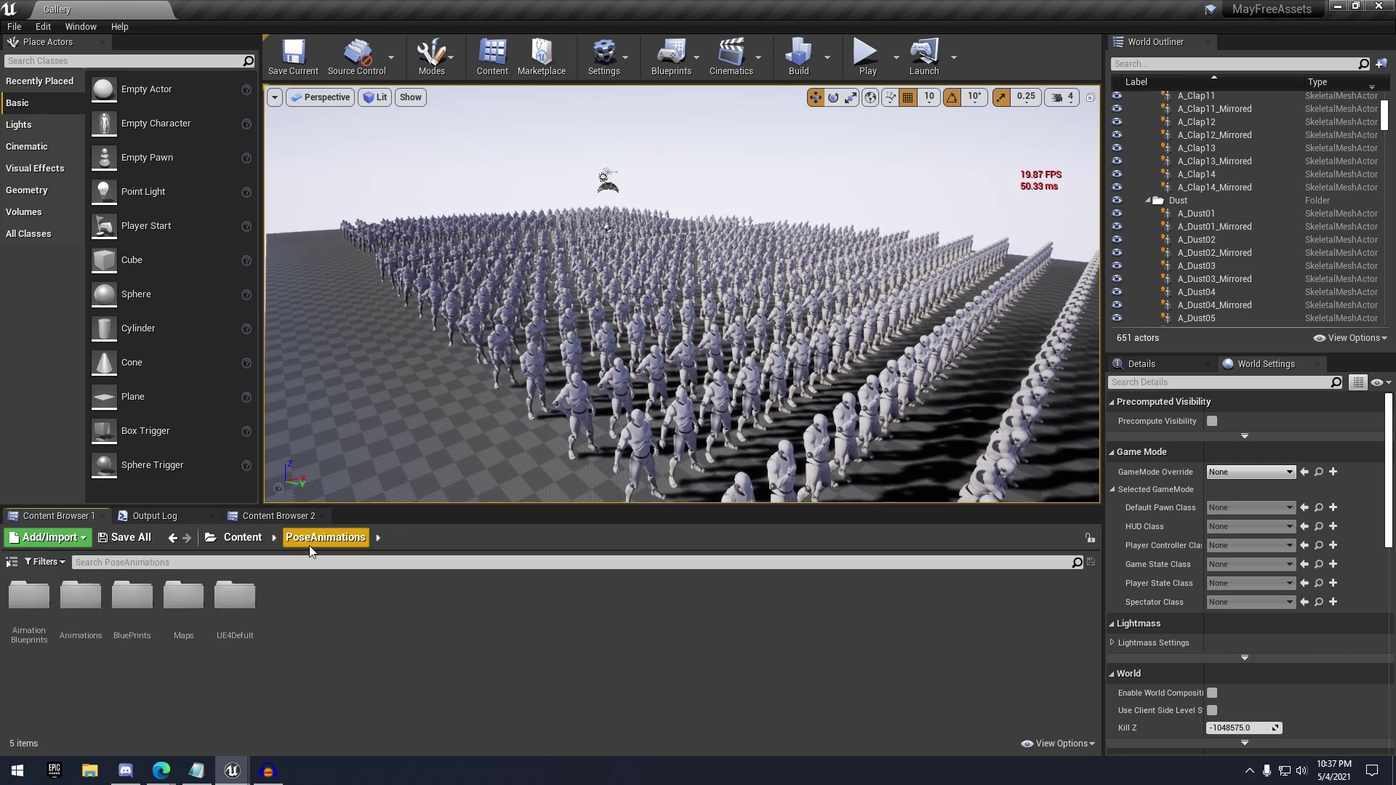
left_click(243, 538)
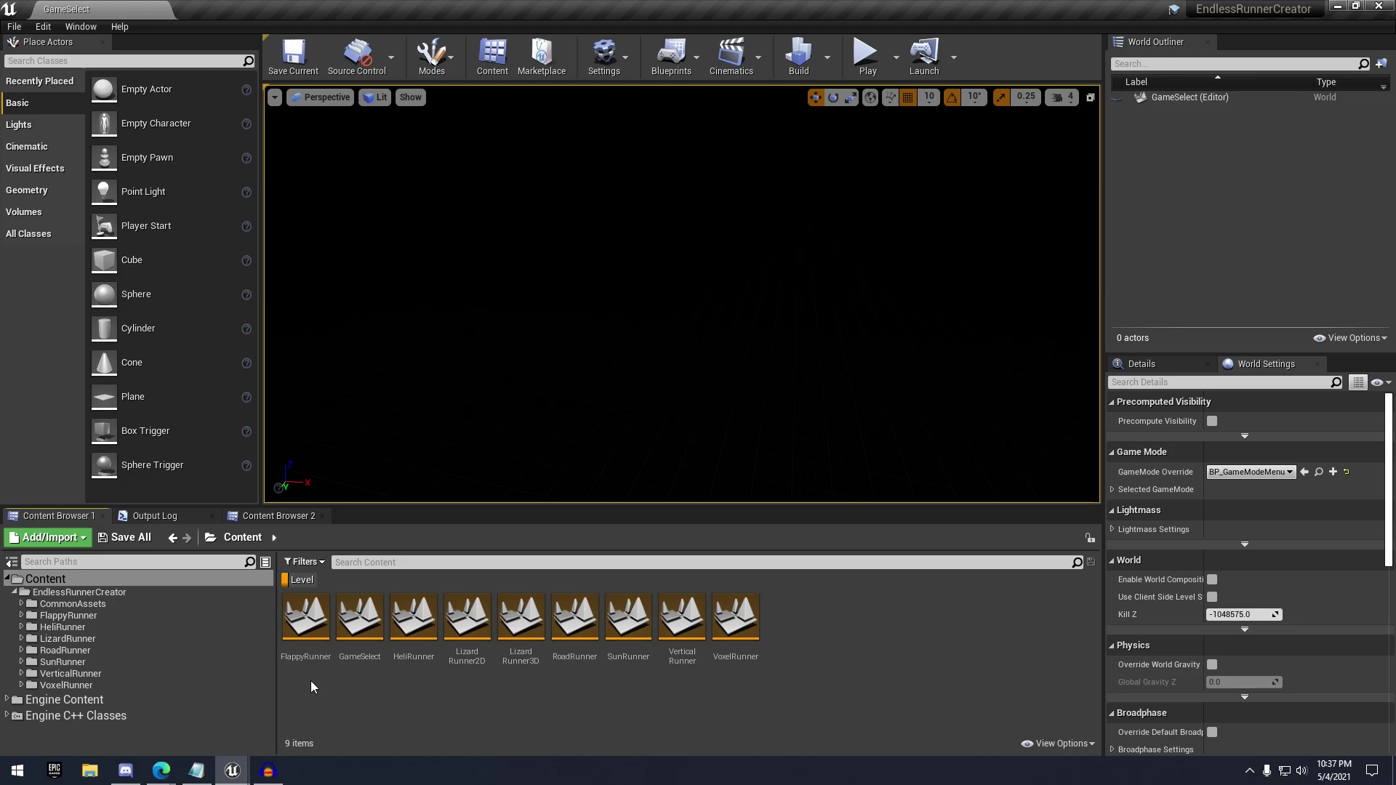
Highlight all the levels from FlappyRunner to VoxelRunner in the EndlessRunnerCreator project, clear the selection and open FlappyRunner
left_click(300, 654)
left_click(718, 655, "shift")
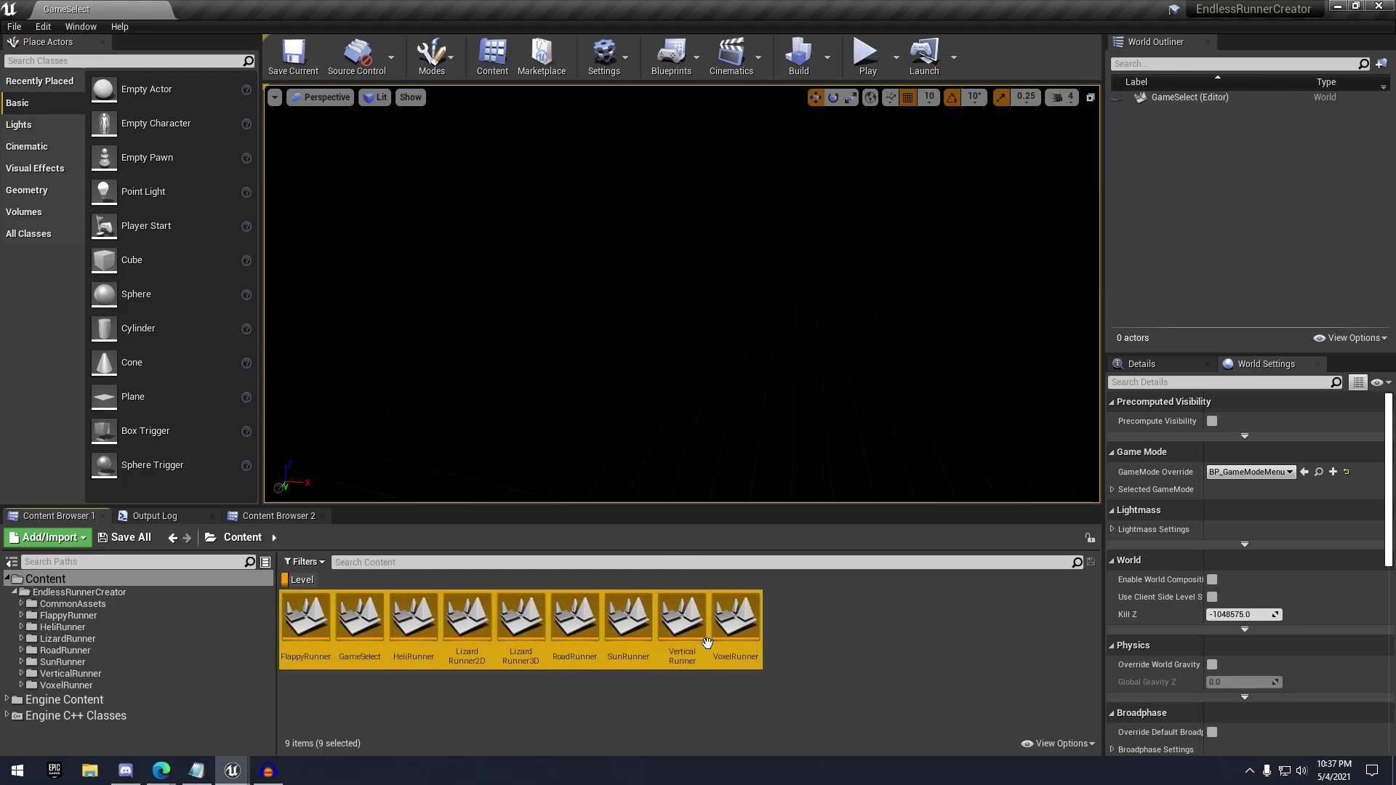
left_click(449, 706)
double_click(317, 644)
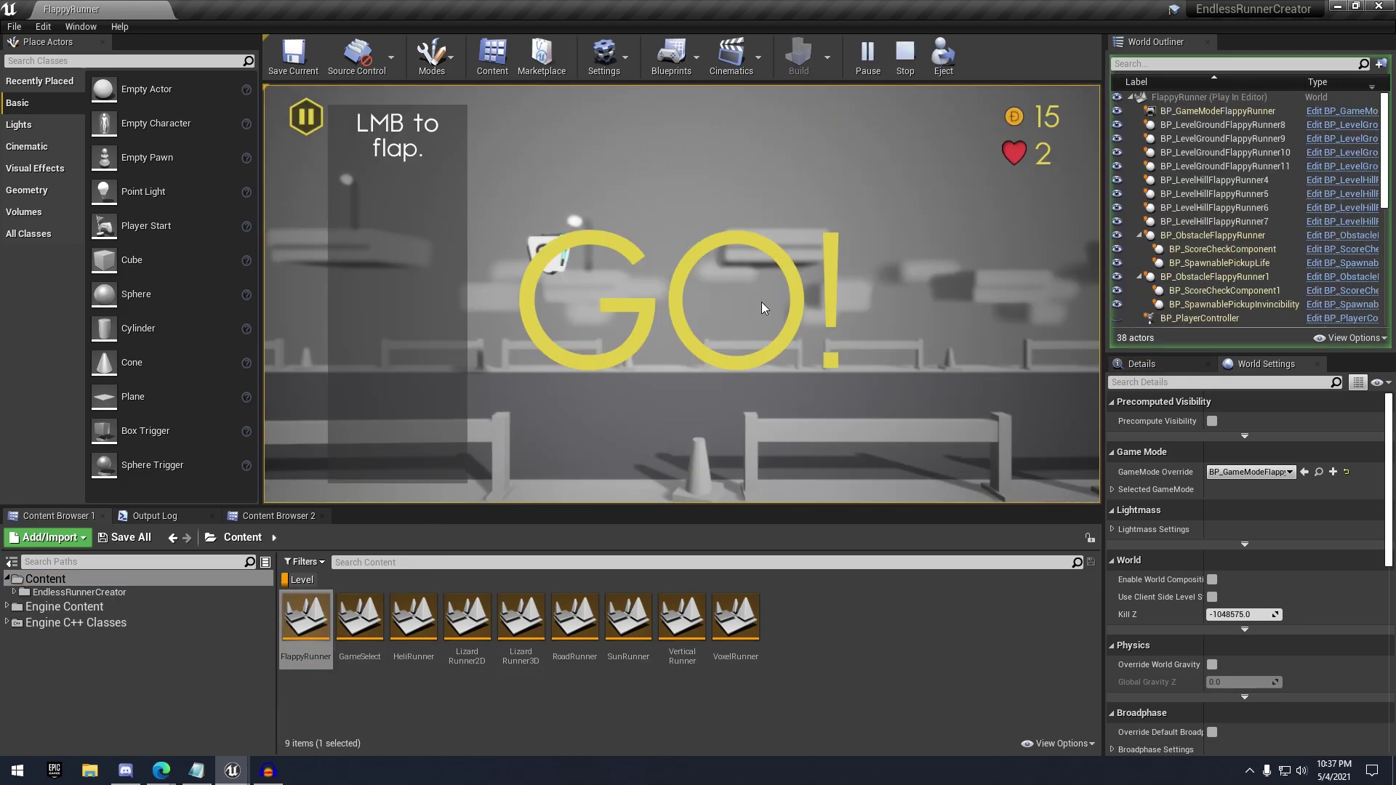
Play the FlappyRunner game by flapping the character through the gaps between the red pipes, and end the play session
left_click(839, 301)
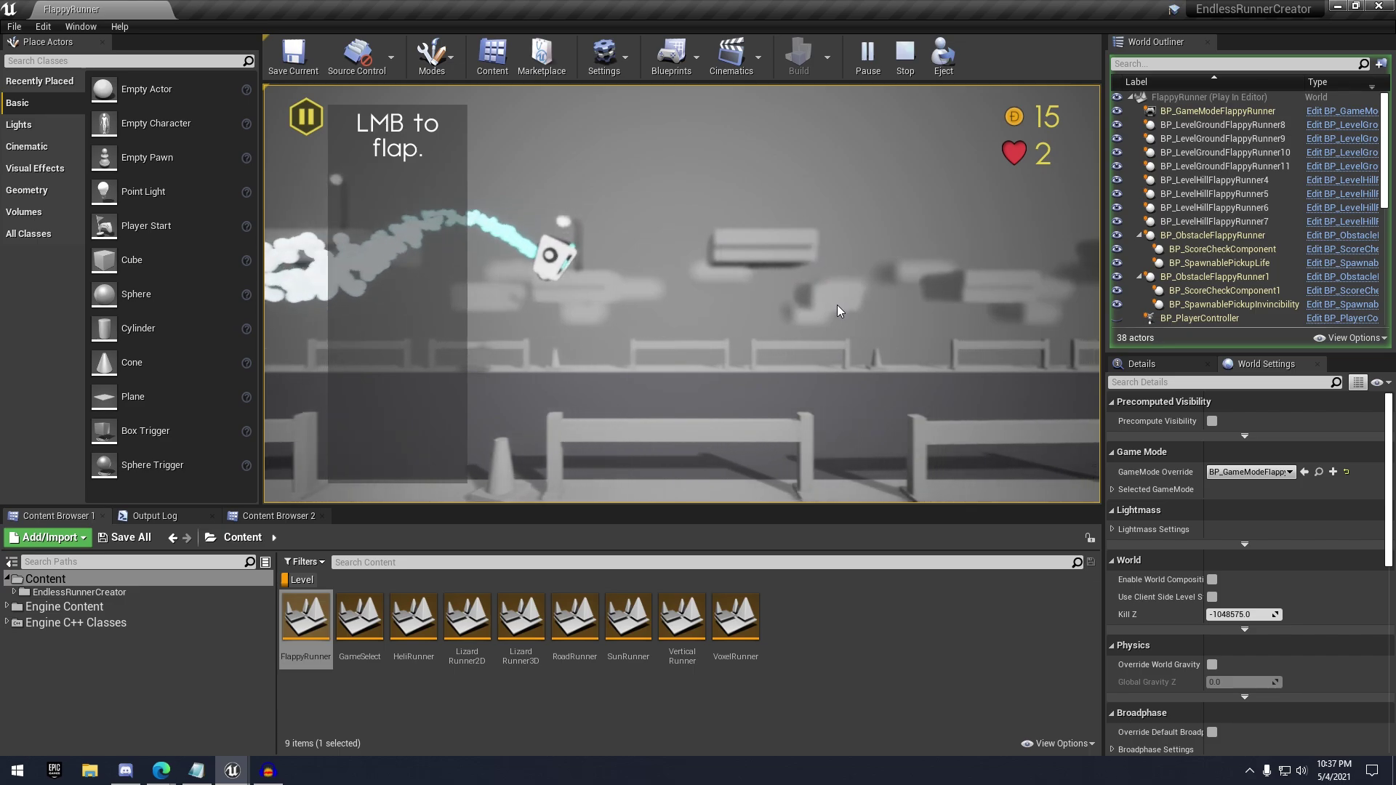
left_click(836, 305)
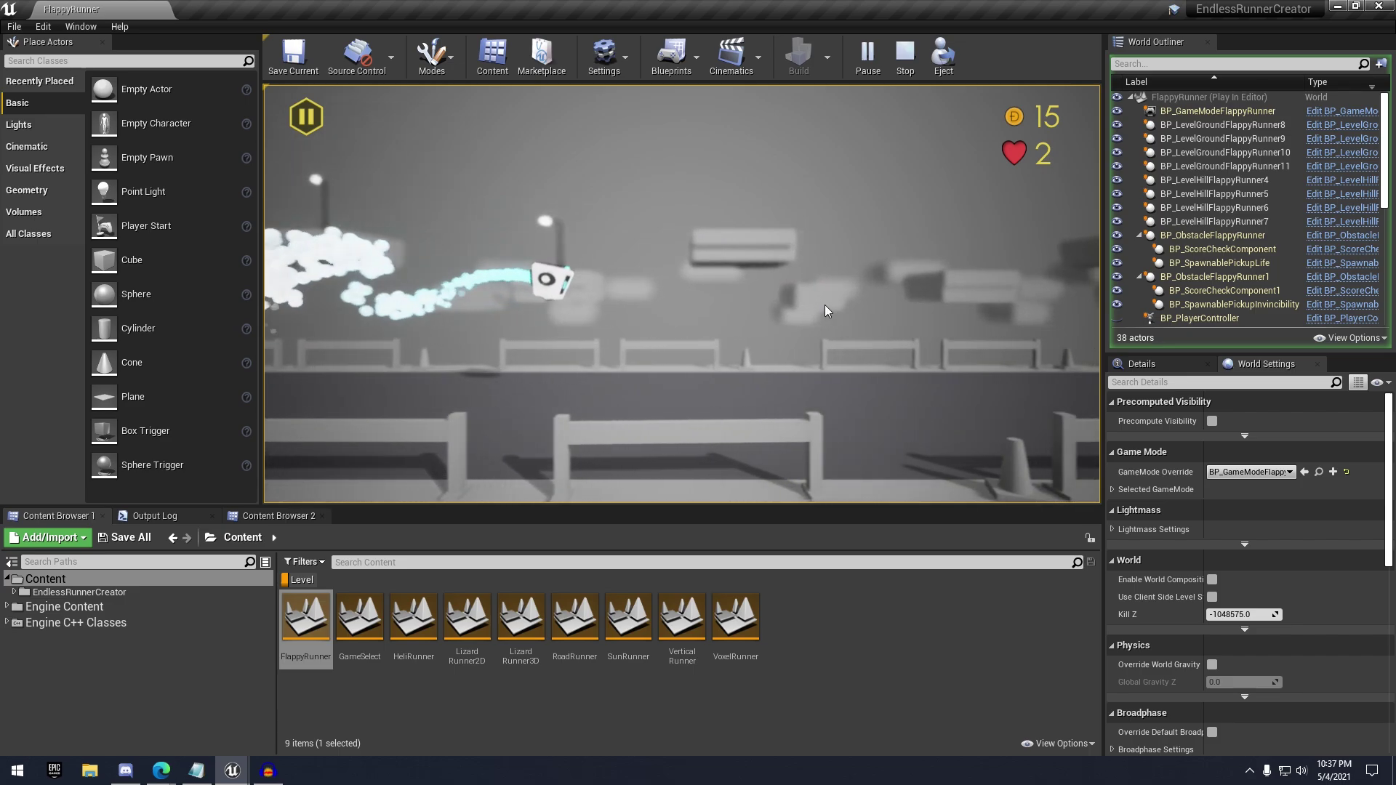
left_click(813, 312)
left_click(801, 319)
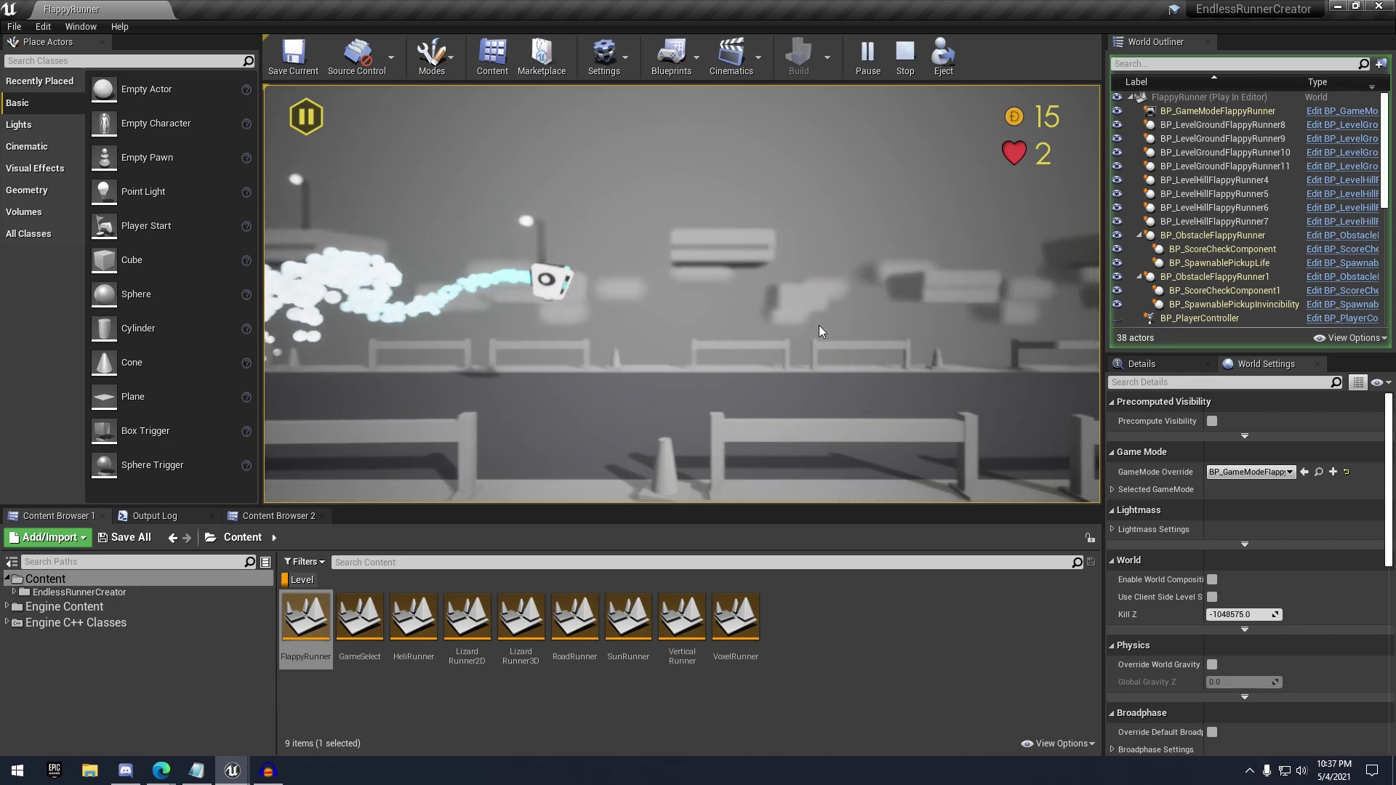
left_click(819, 325)
left_click(818, 328)
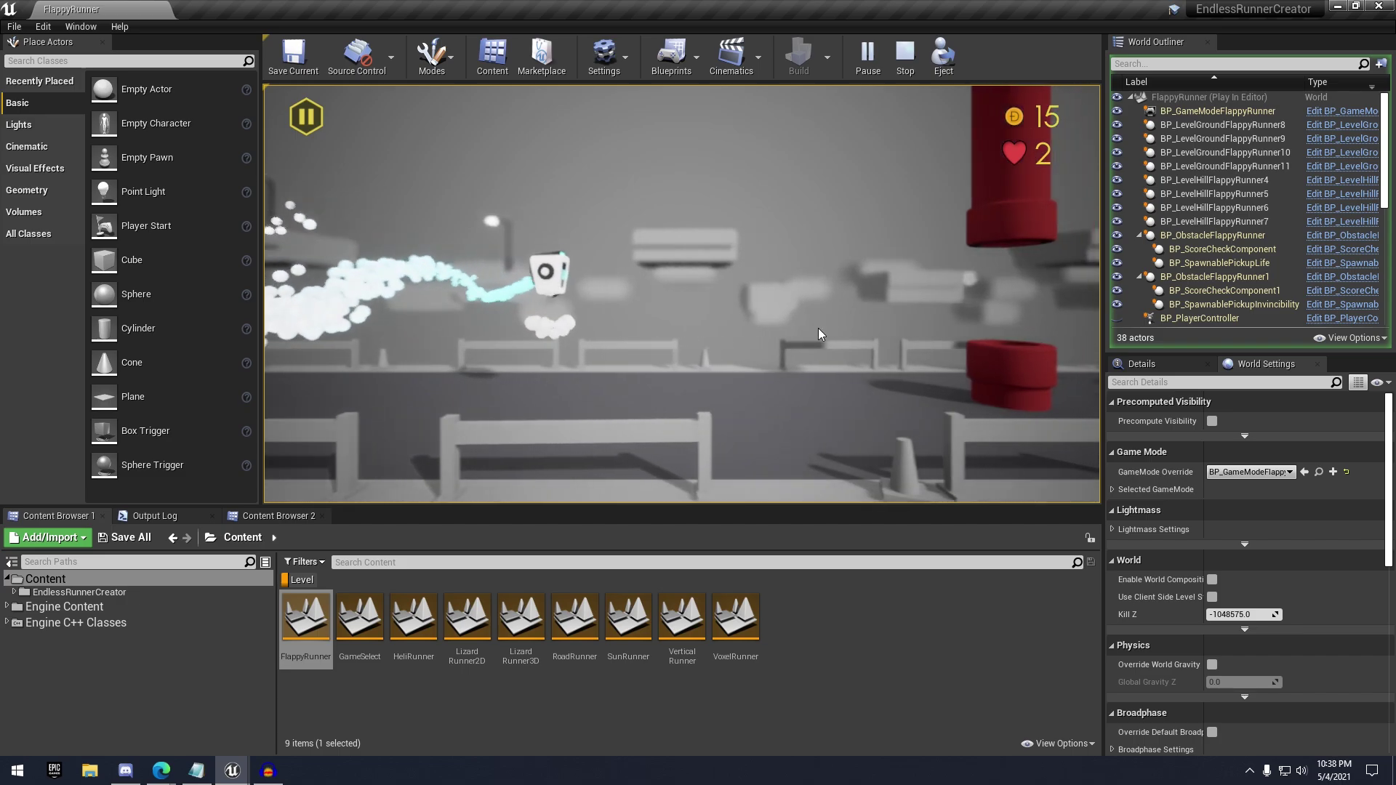
left_click(818, 328)
left_click(818, 321)
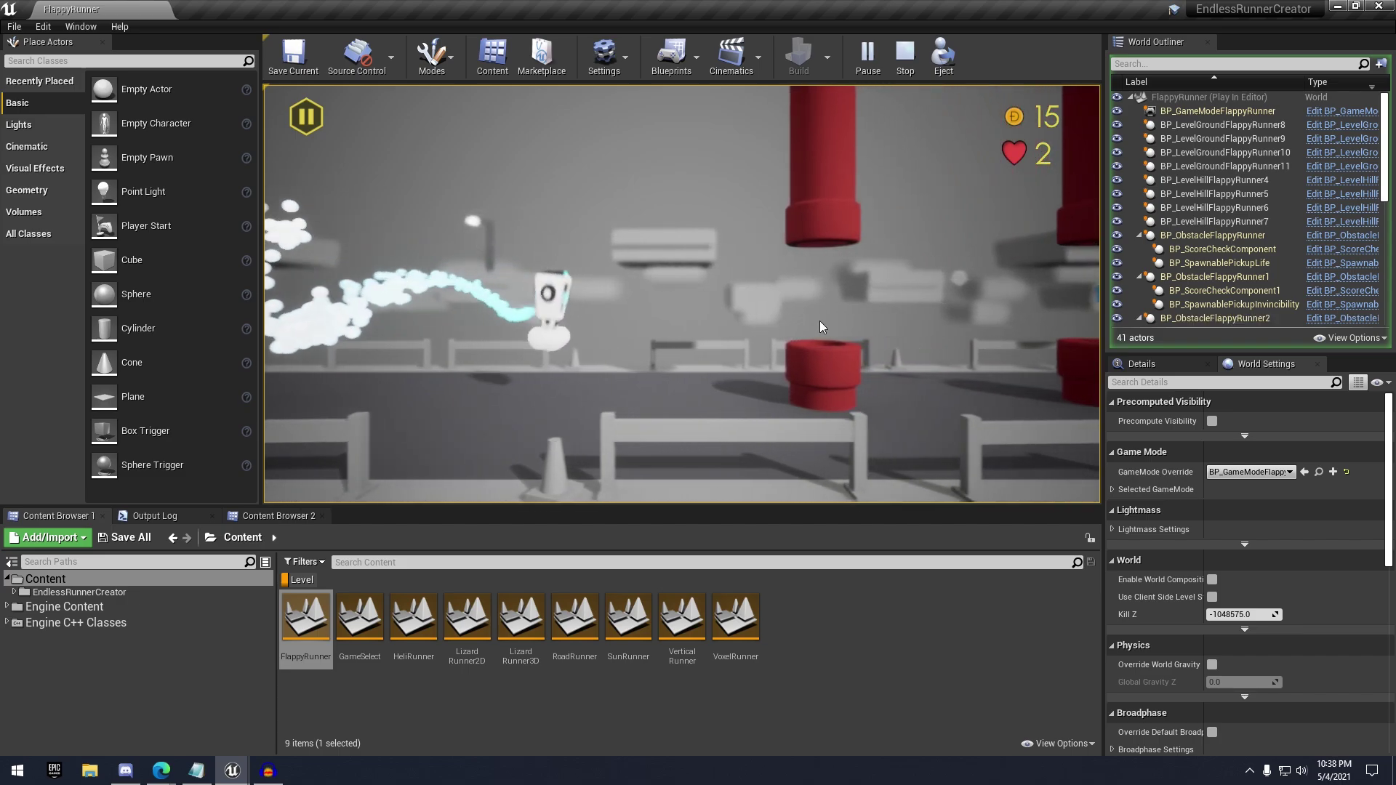
left_click(820, 325)
left_click(820, 325)
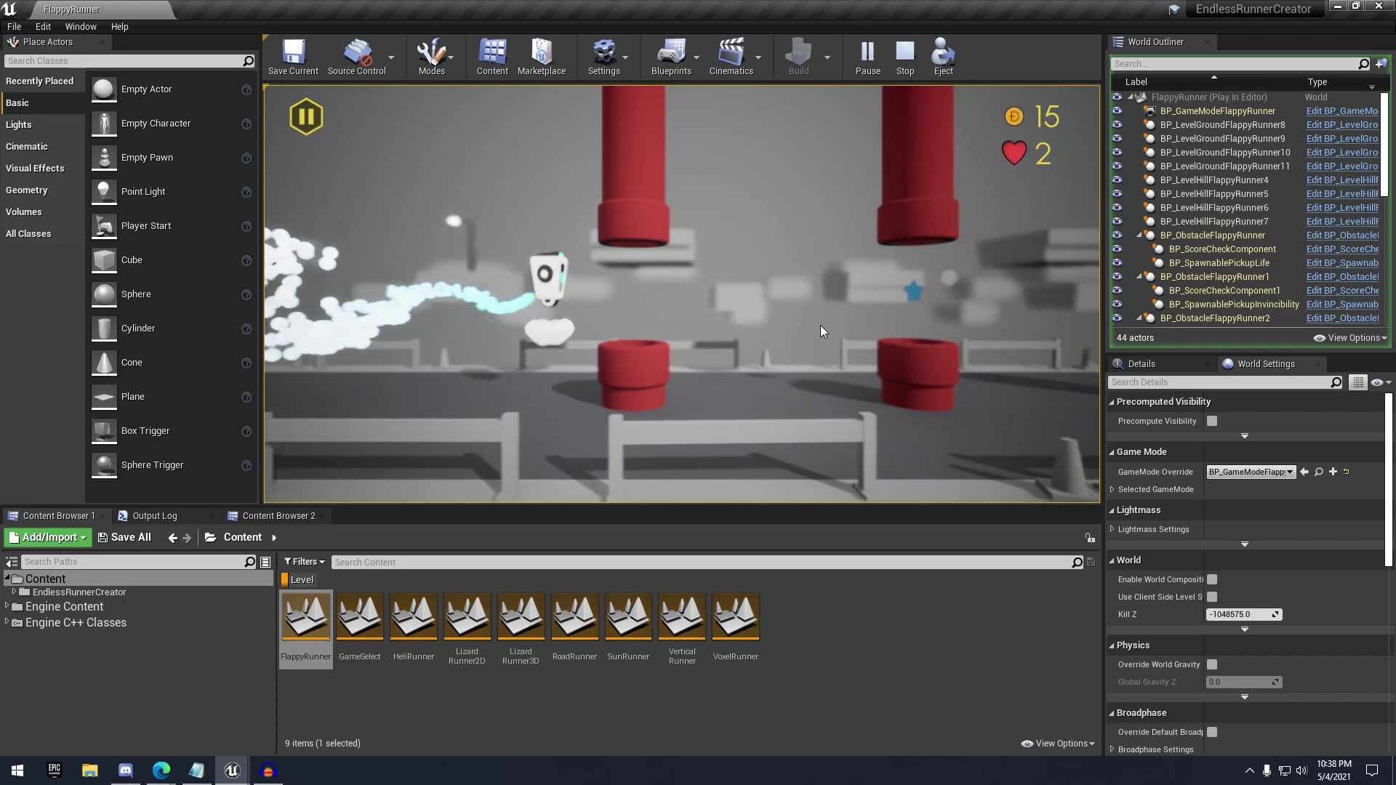
left_click(822, 330)
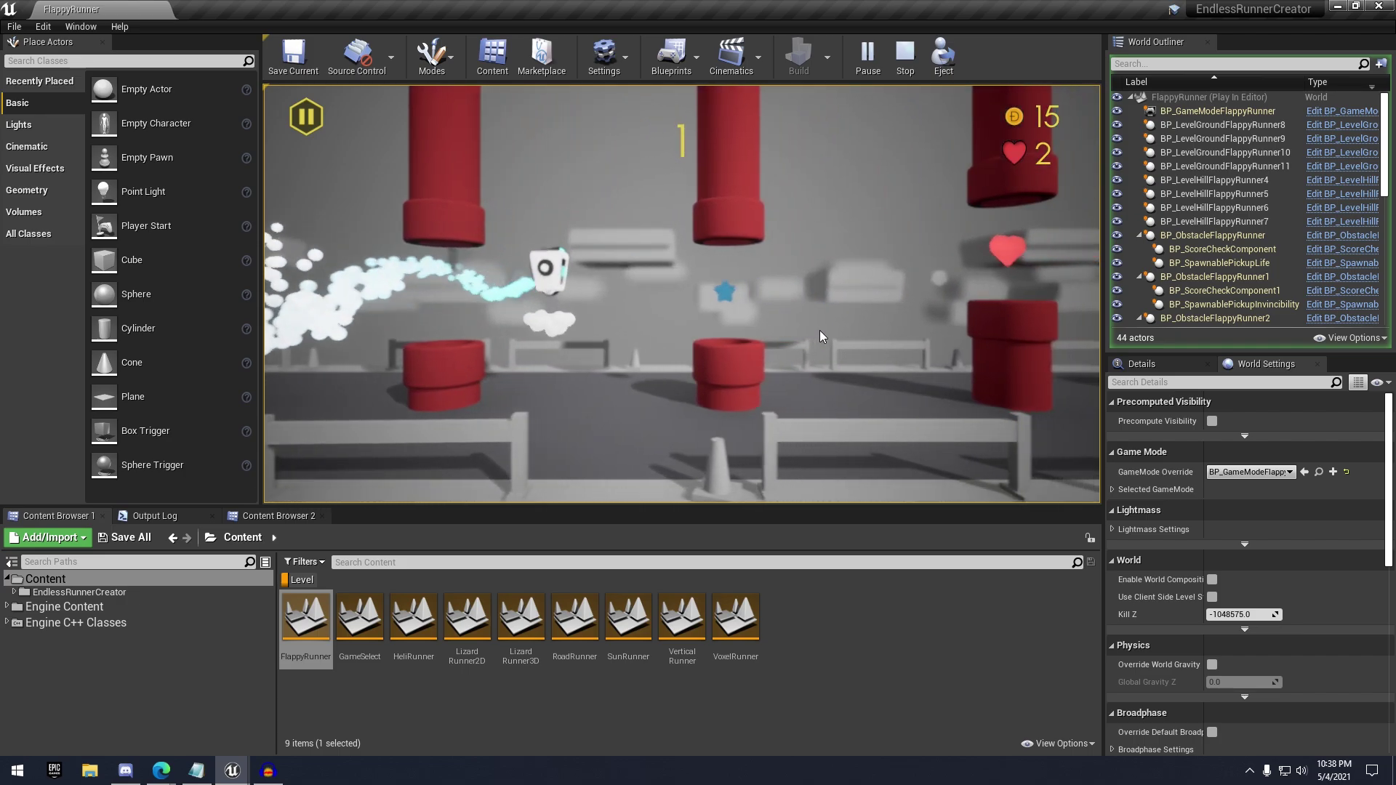
left_click(818, 330)
left_click(818, 328)
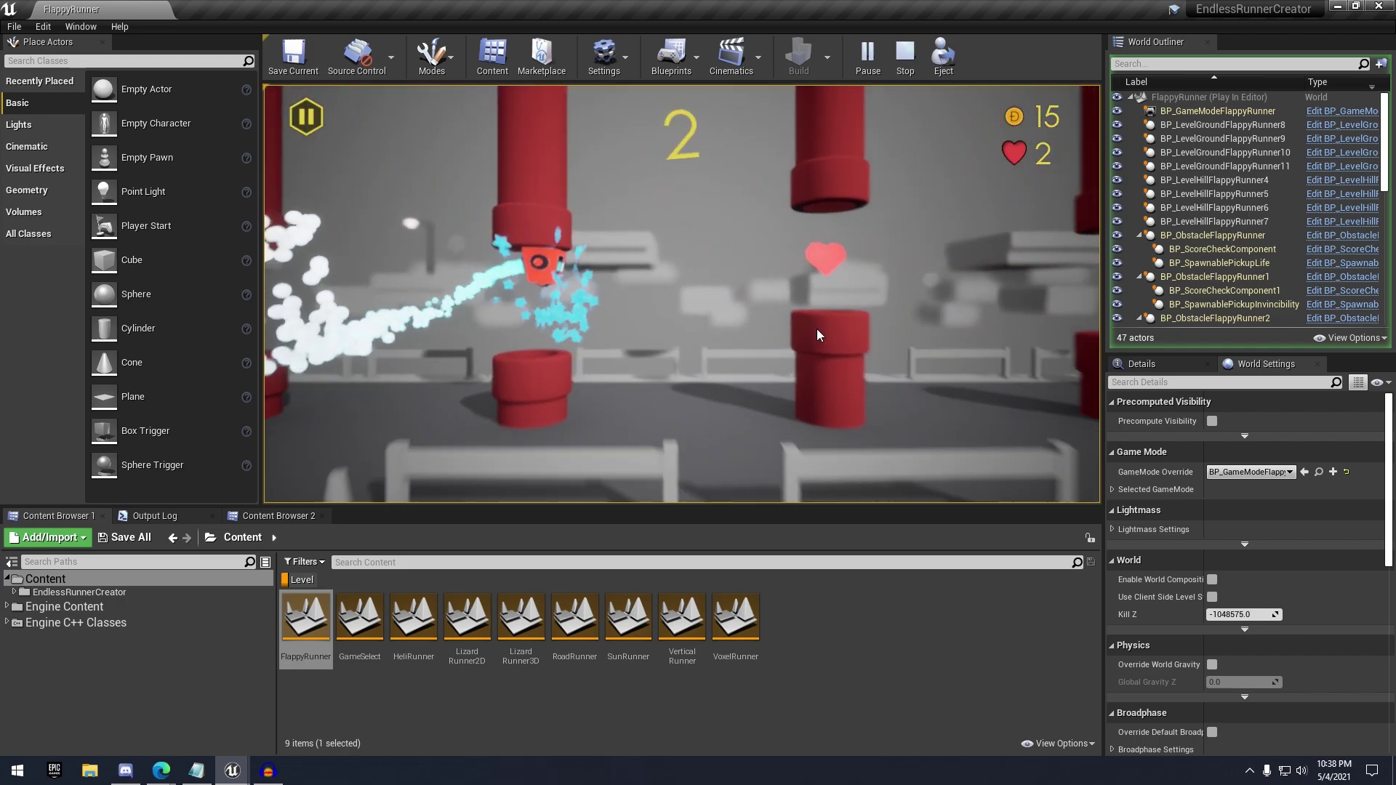
left_click(818, 329)
left_click(817, 329)
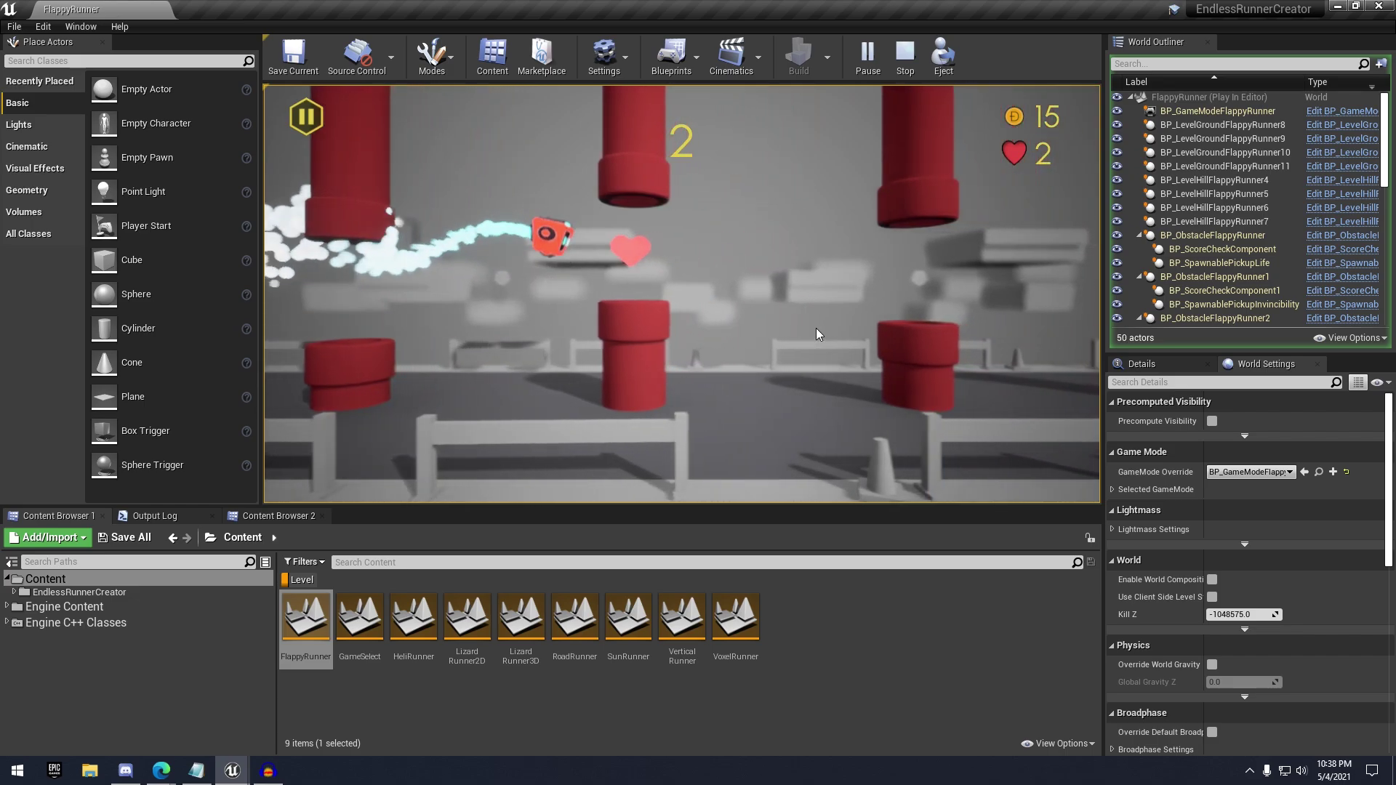
left_click(818, 328)
left_click(817, 328)
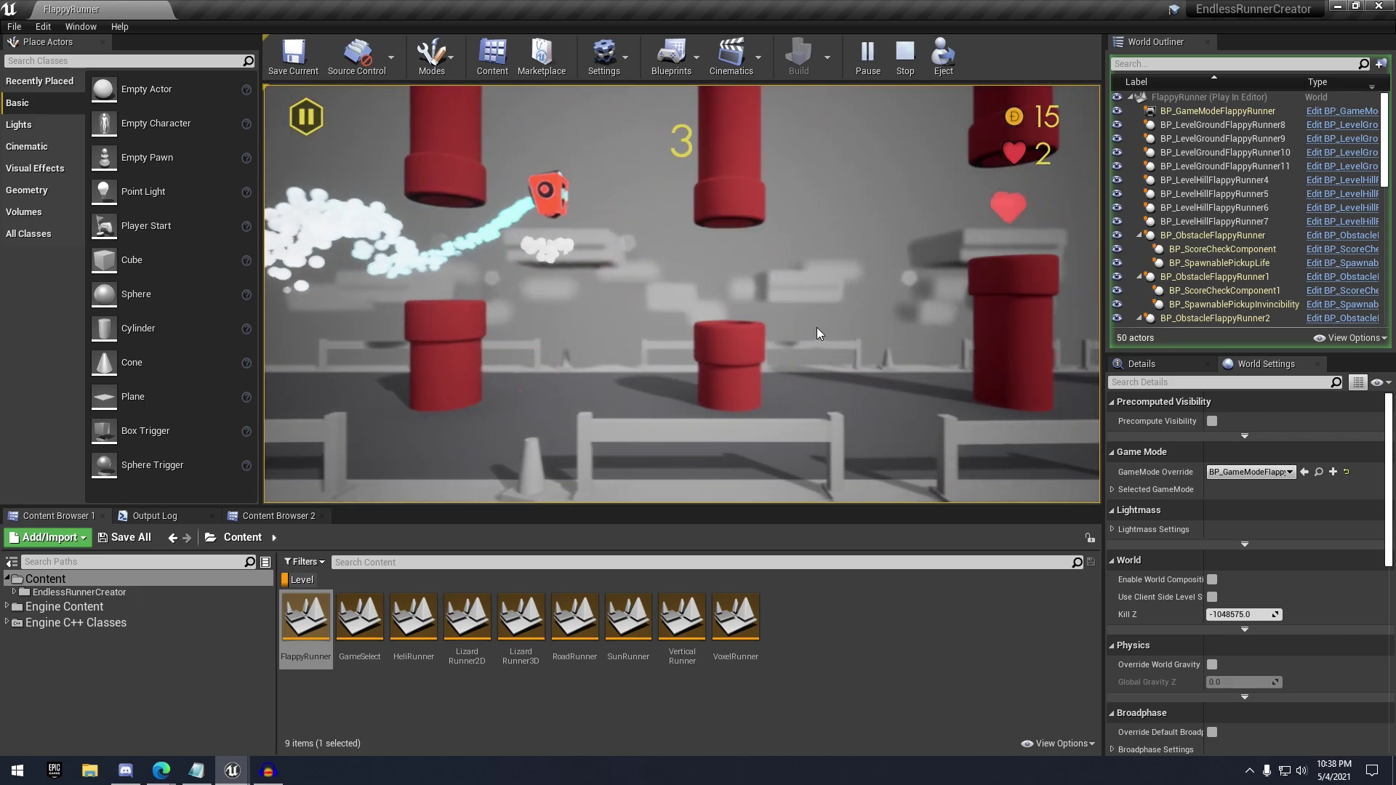
left_click(928, 221)
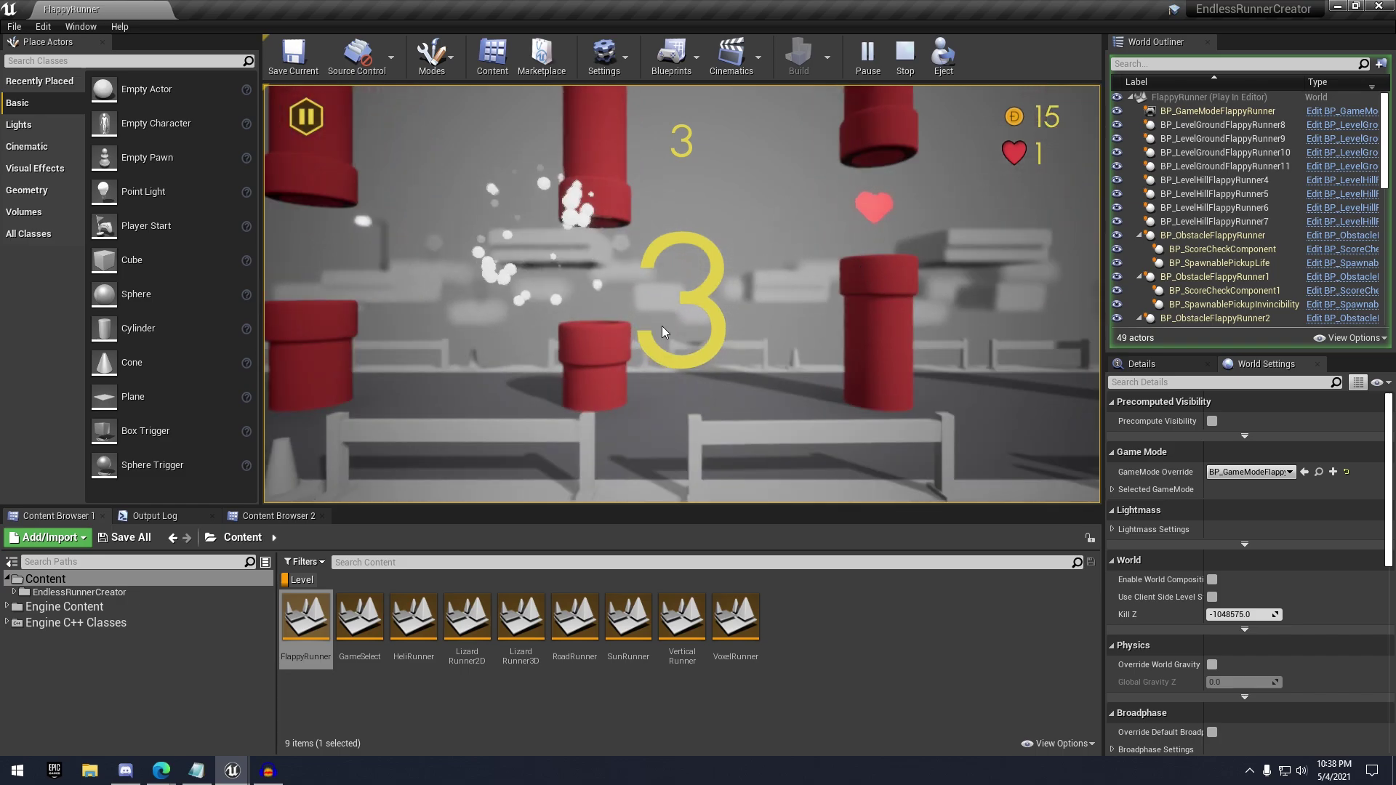
left_click(908, 62)
Open the GameSelect level, try out its Heli Runner game type and end the play session
double_click(359, 616)
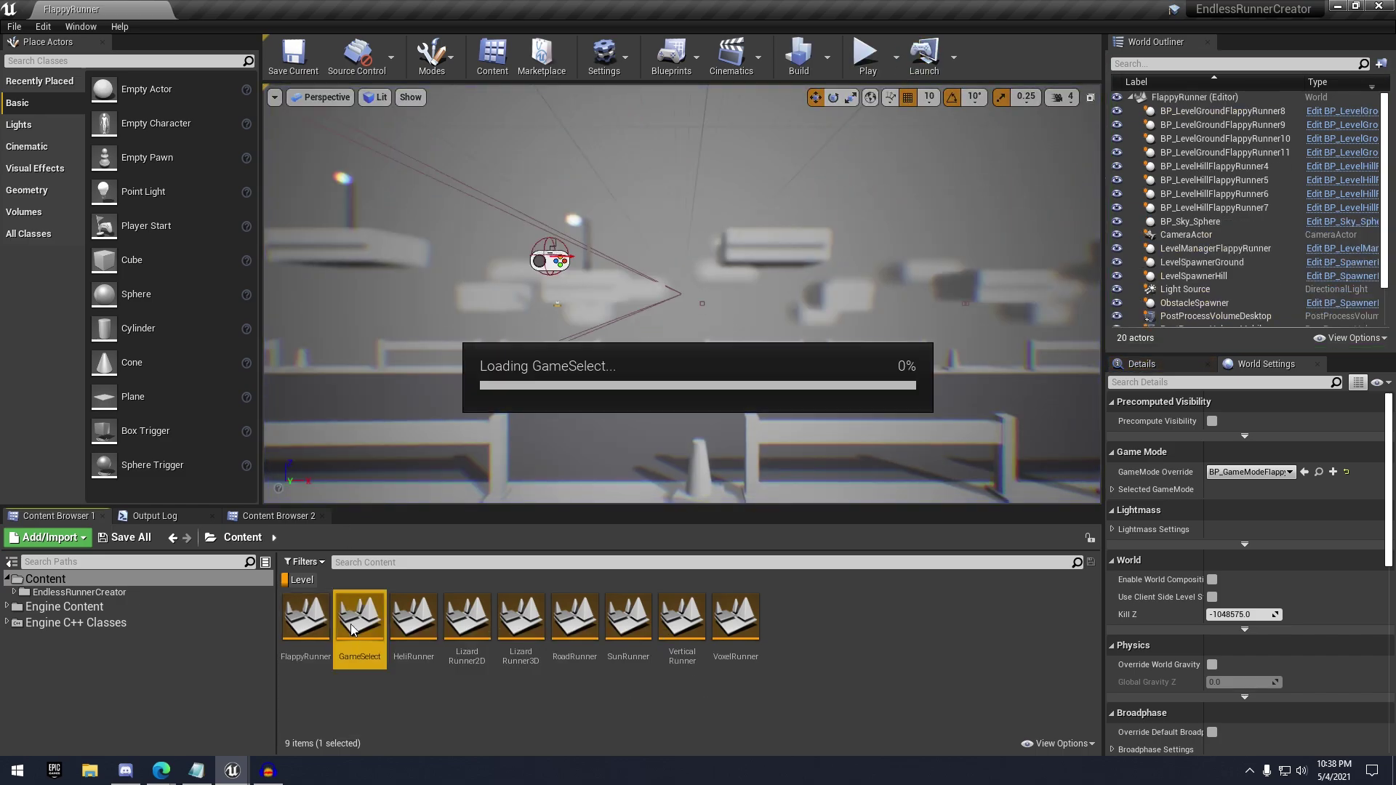
left_click(866, 62)
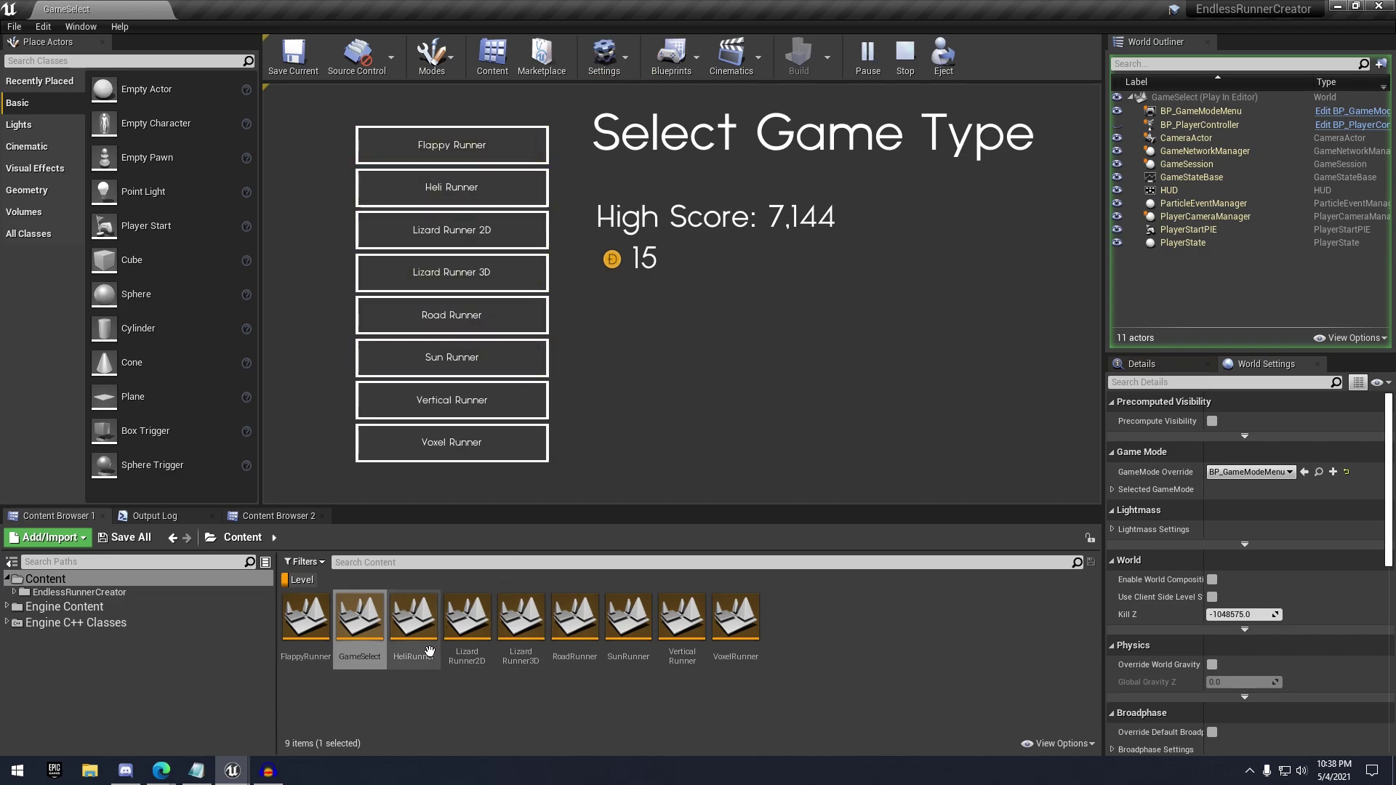
left_click(451, 190)
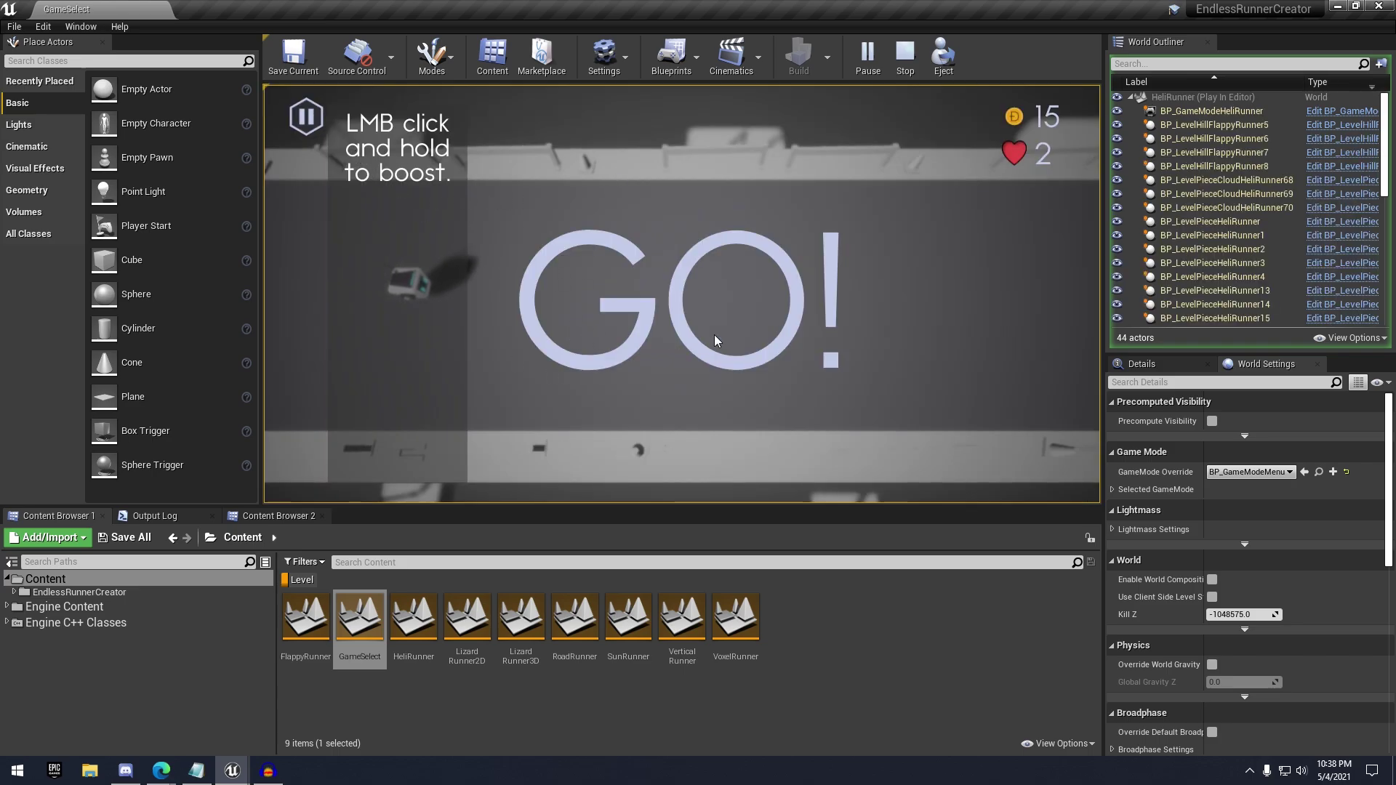
left_click(755, 333)
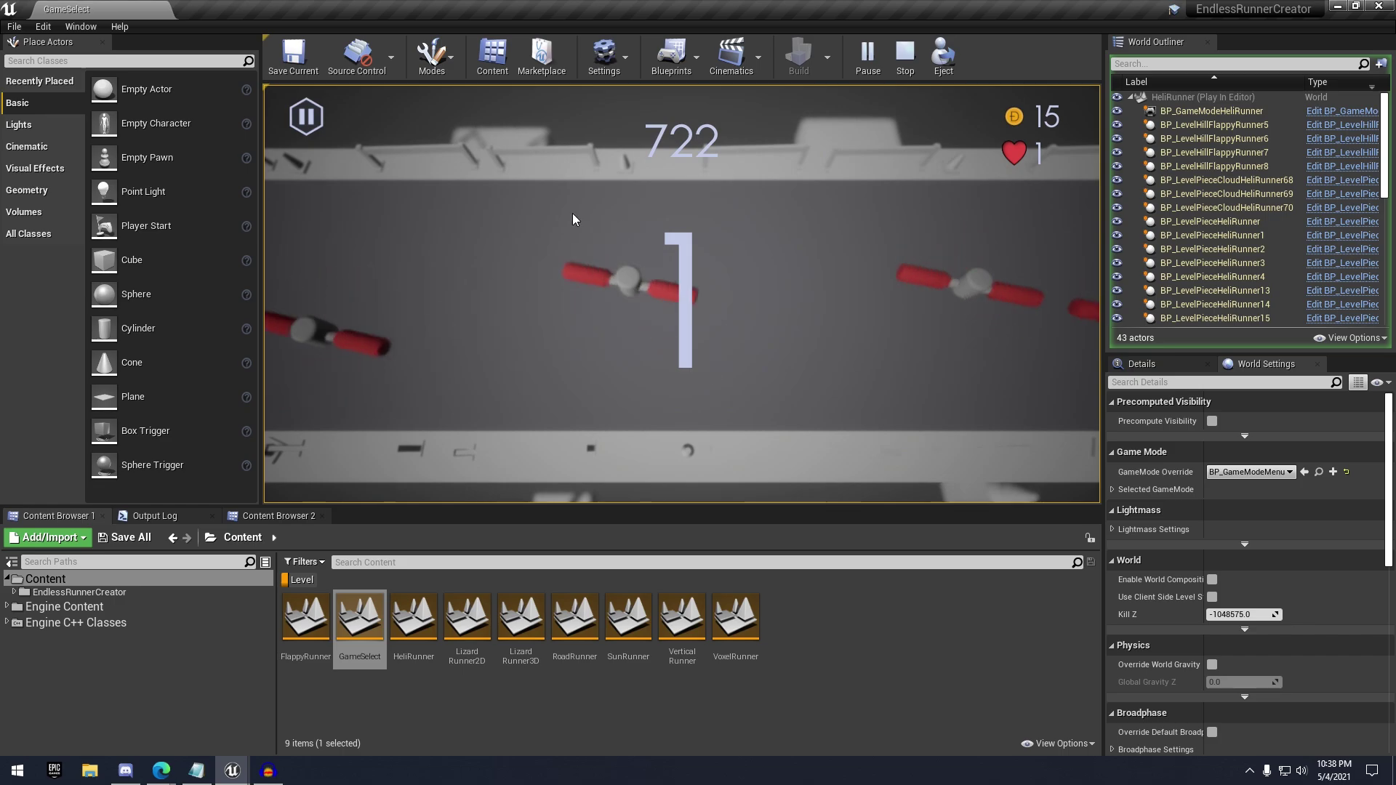
key("Escape")
Open the LizardRunner2D level and start playing it, jumping off the first yellow platform
double_click(467, 618)
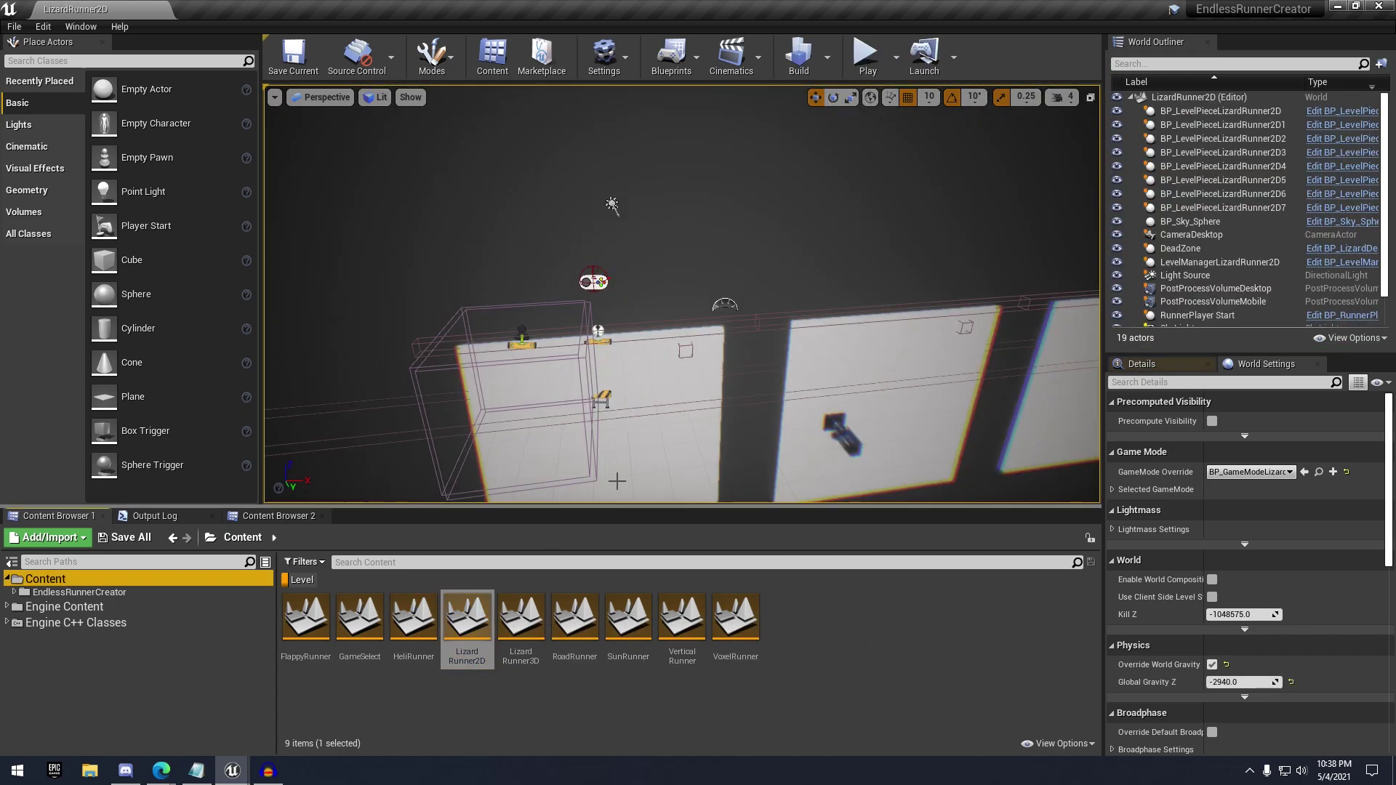
left_click(866, 63)
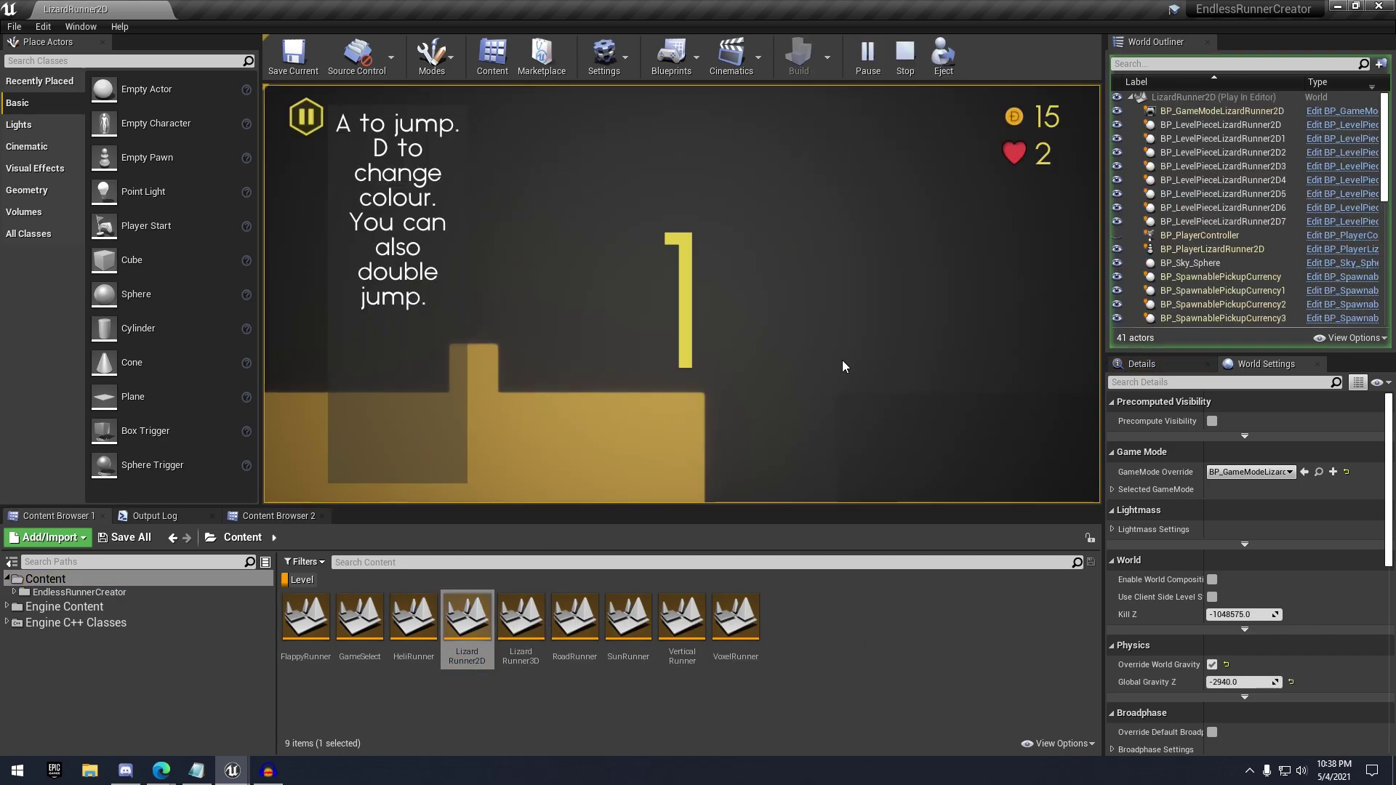
key("a")
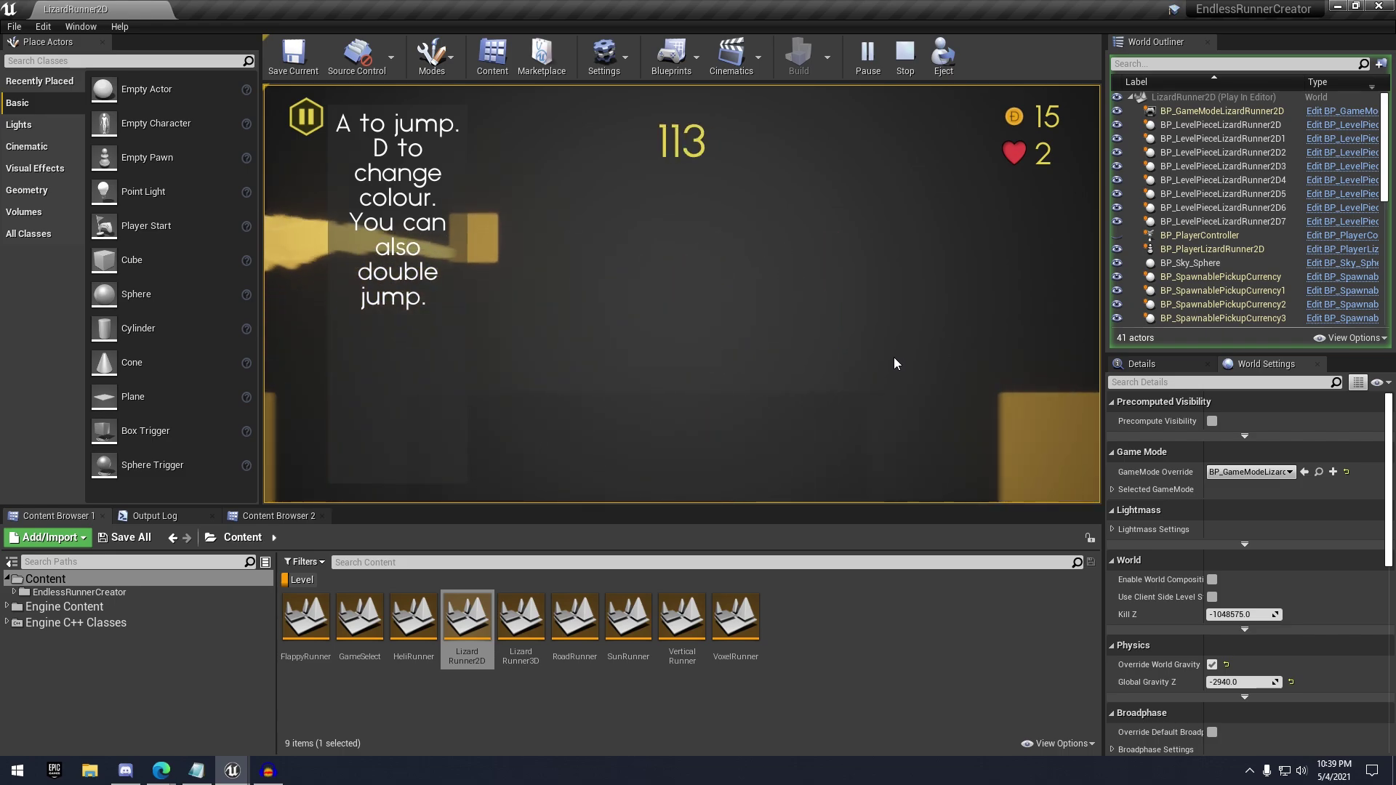
key("a")
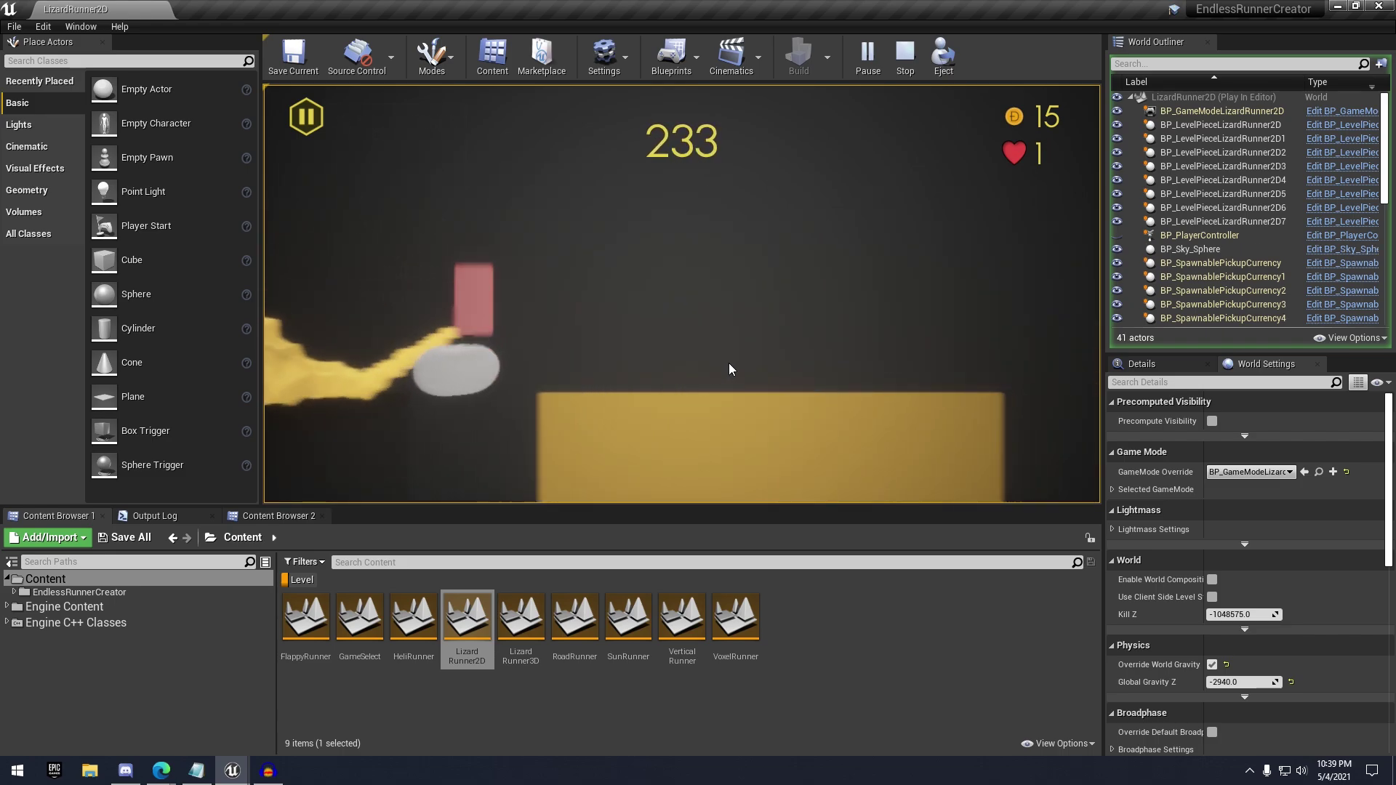
Alternate jumps and colour changes to carry the LizardRunner2D character across the yellow and blue platforms
key("d")
key("d")
key("a")
key("d")
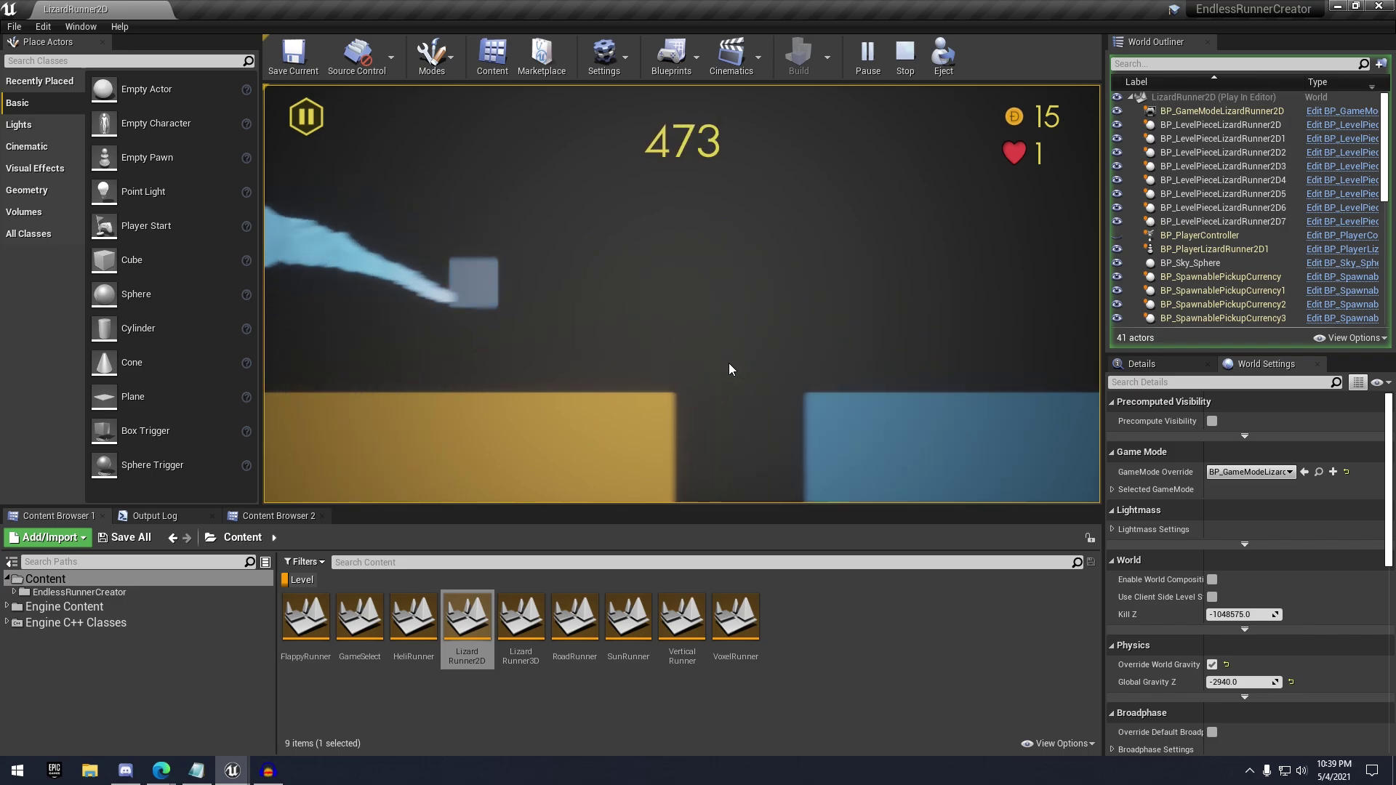
key("a")
key("d")
key("a")
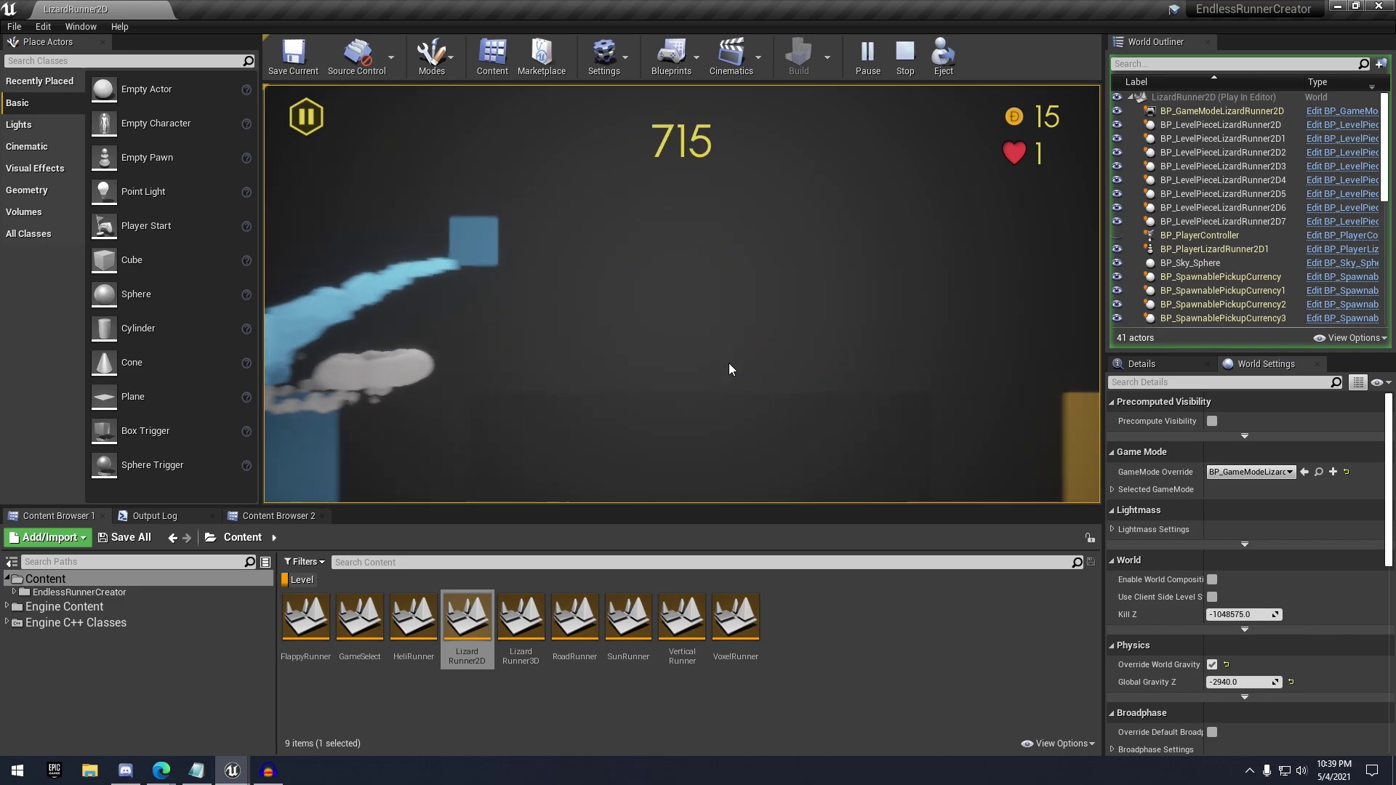
key("a")
key("d")
key("a")
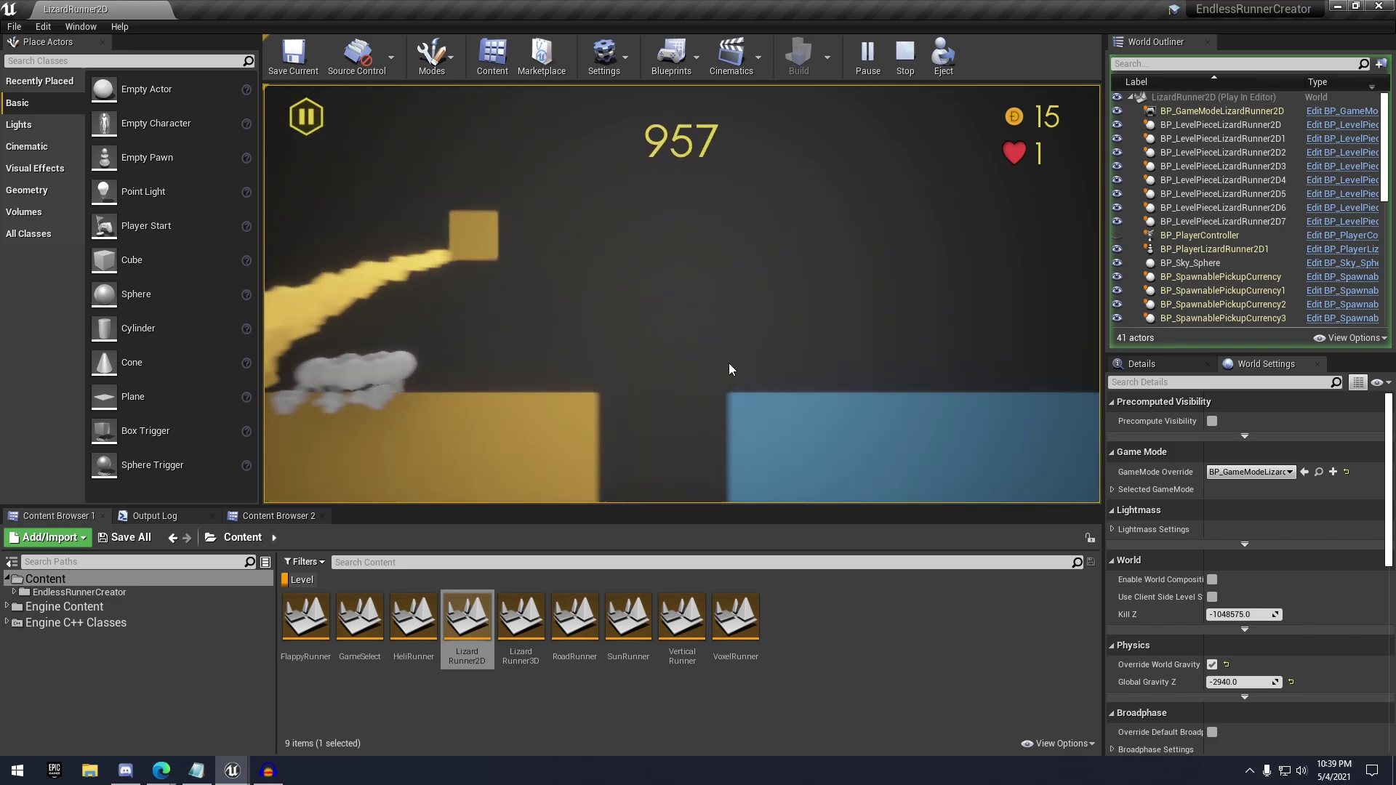
key("d")
key("a")
key("a")
key("d")
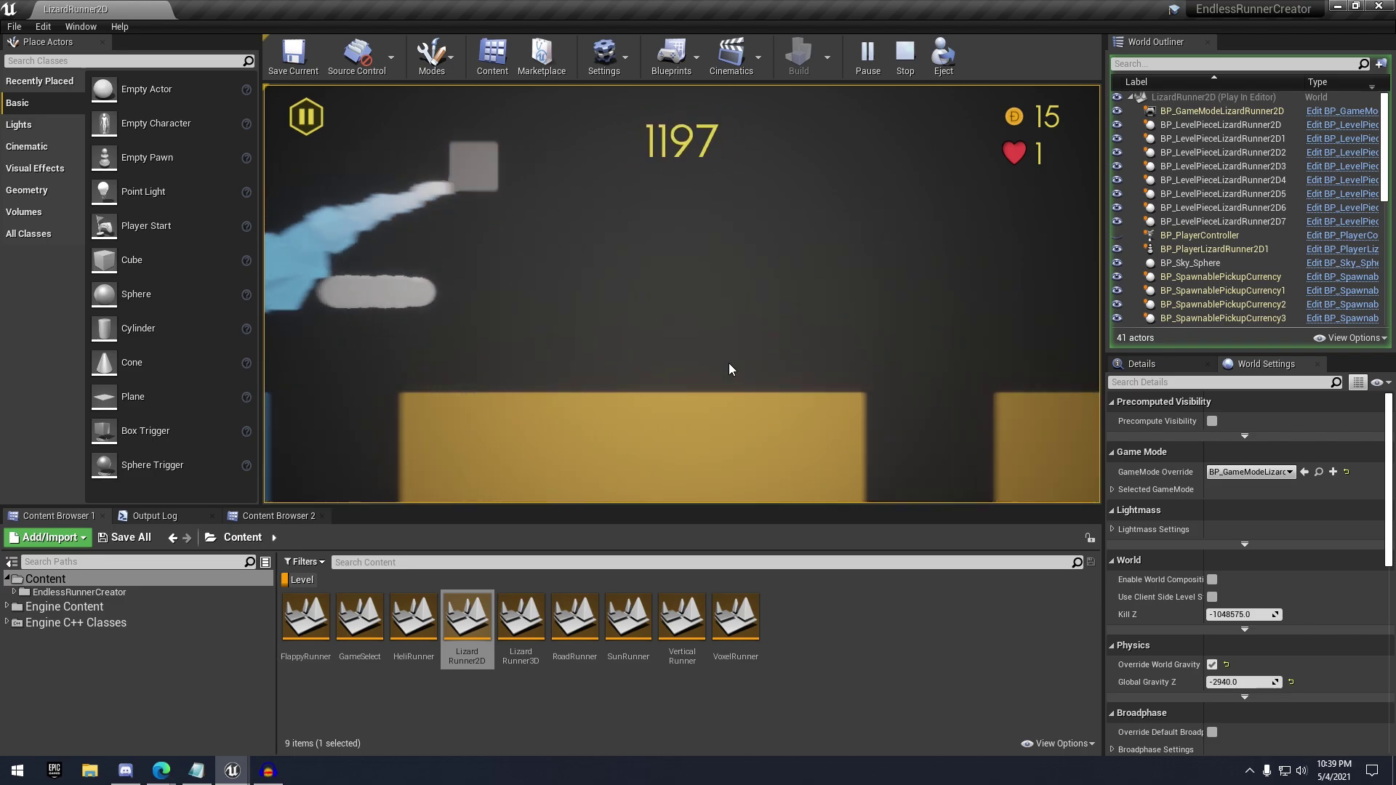
key("a")
key("a")
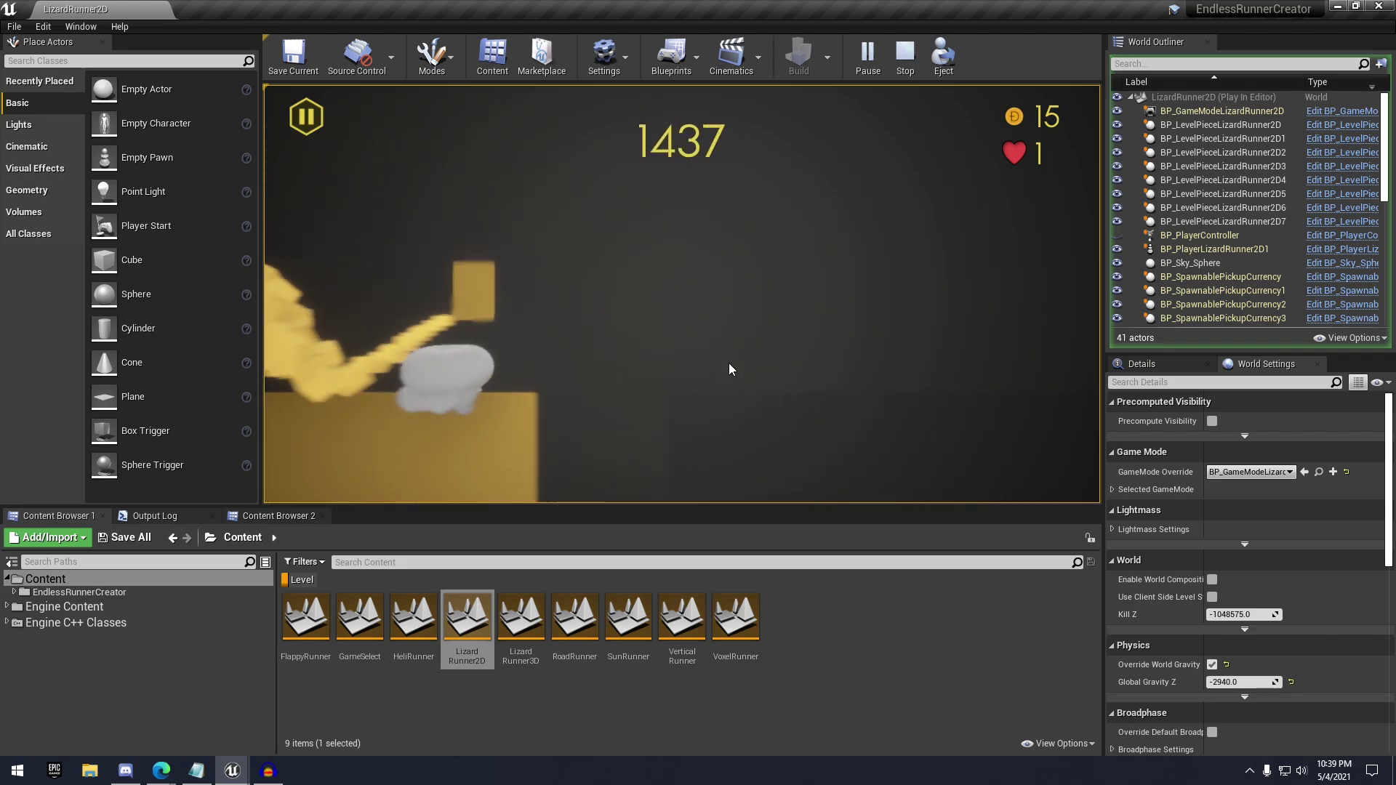
key("d")
left_click(731, 347)
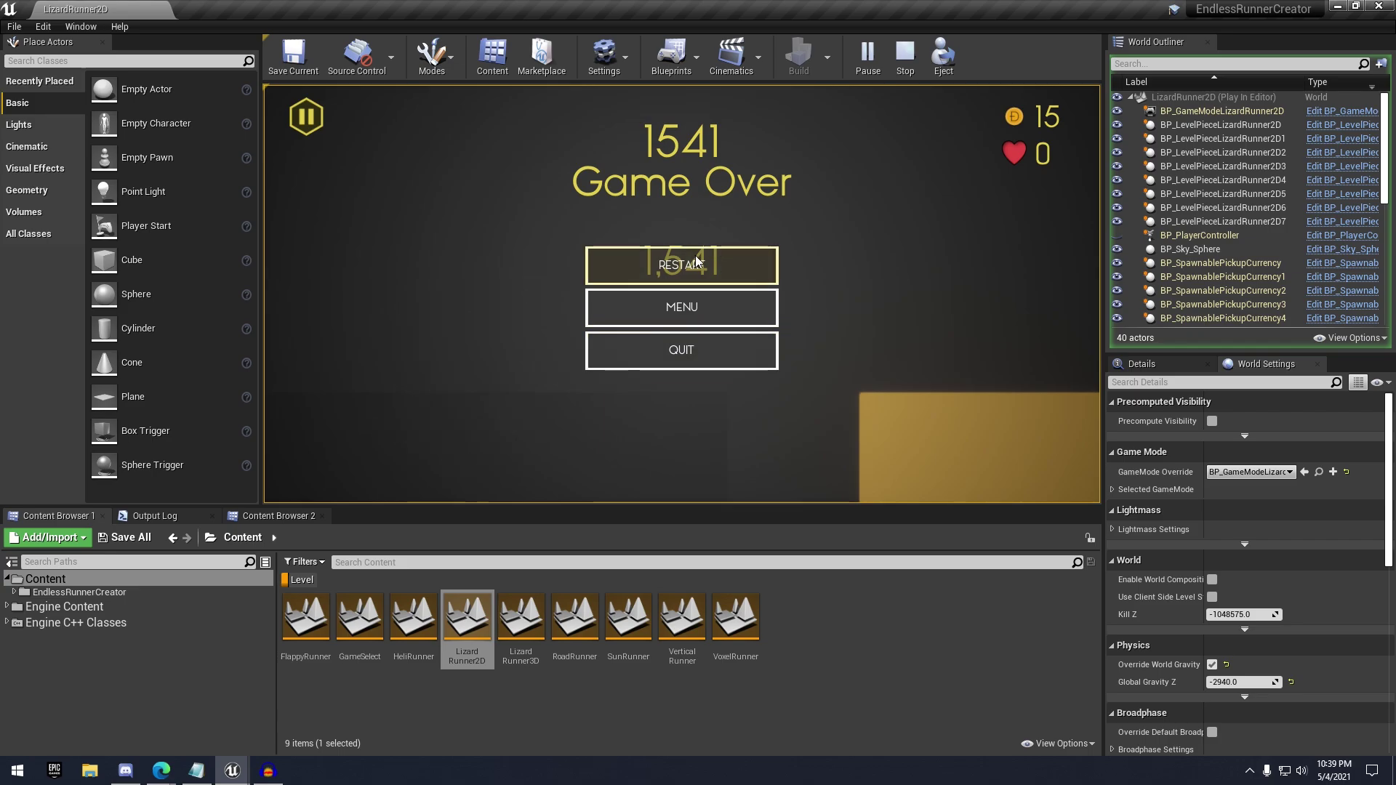
Open the LizardRunner3D level, play it briefly and end the play session
double_click(536, 624)
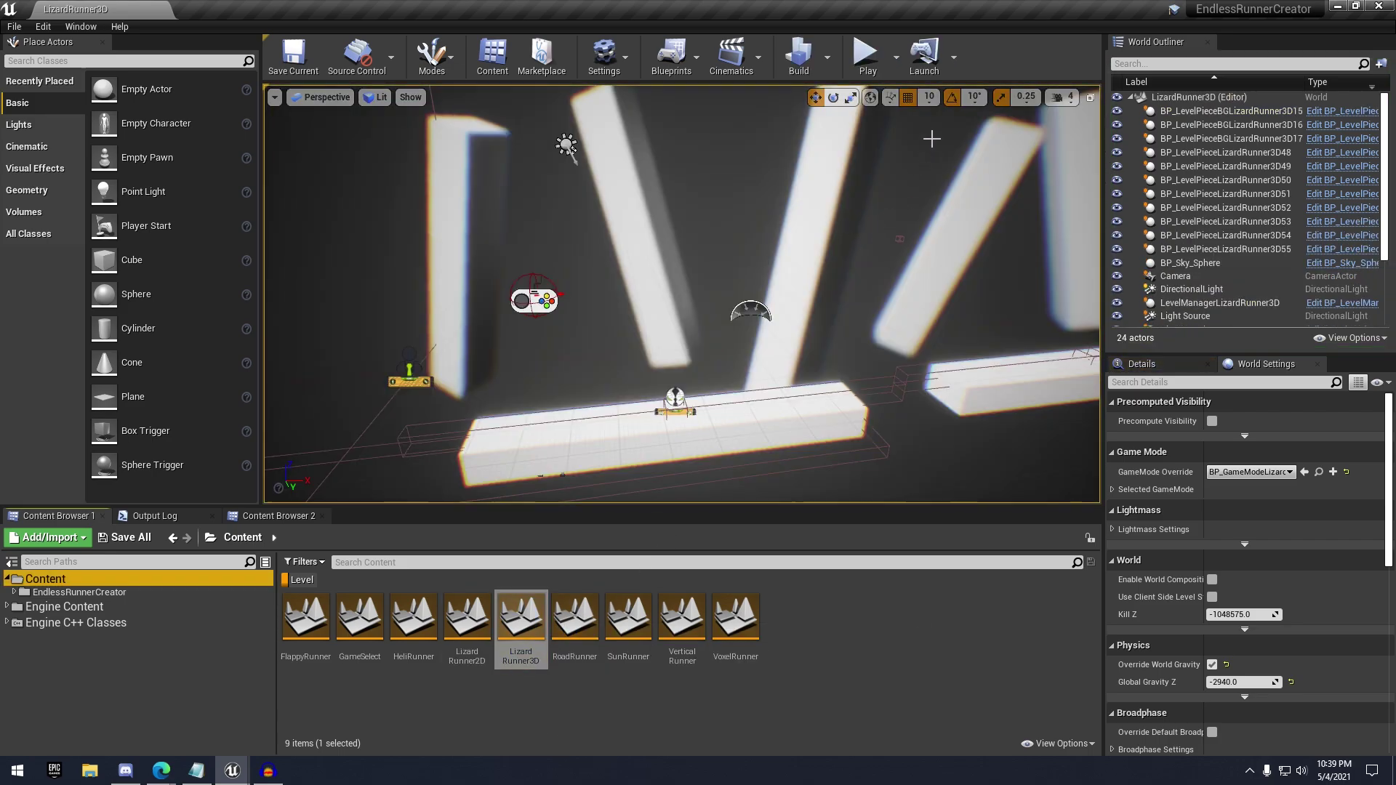
left_click(867, 66)
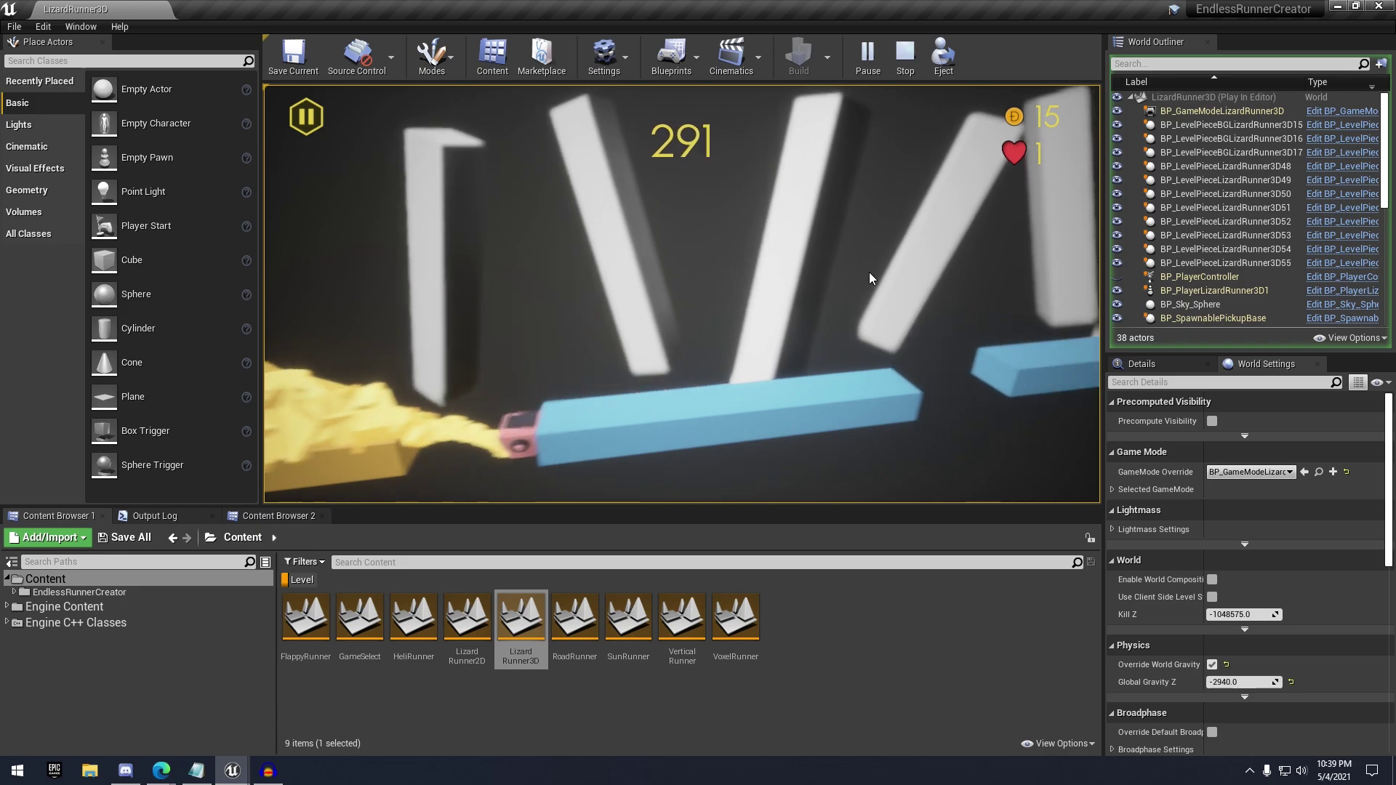
left_click(906, 58)
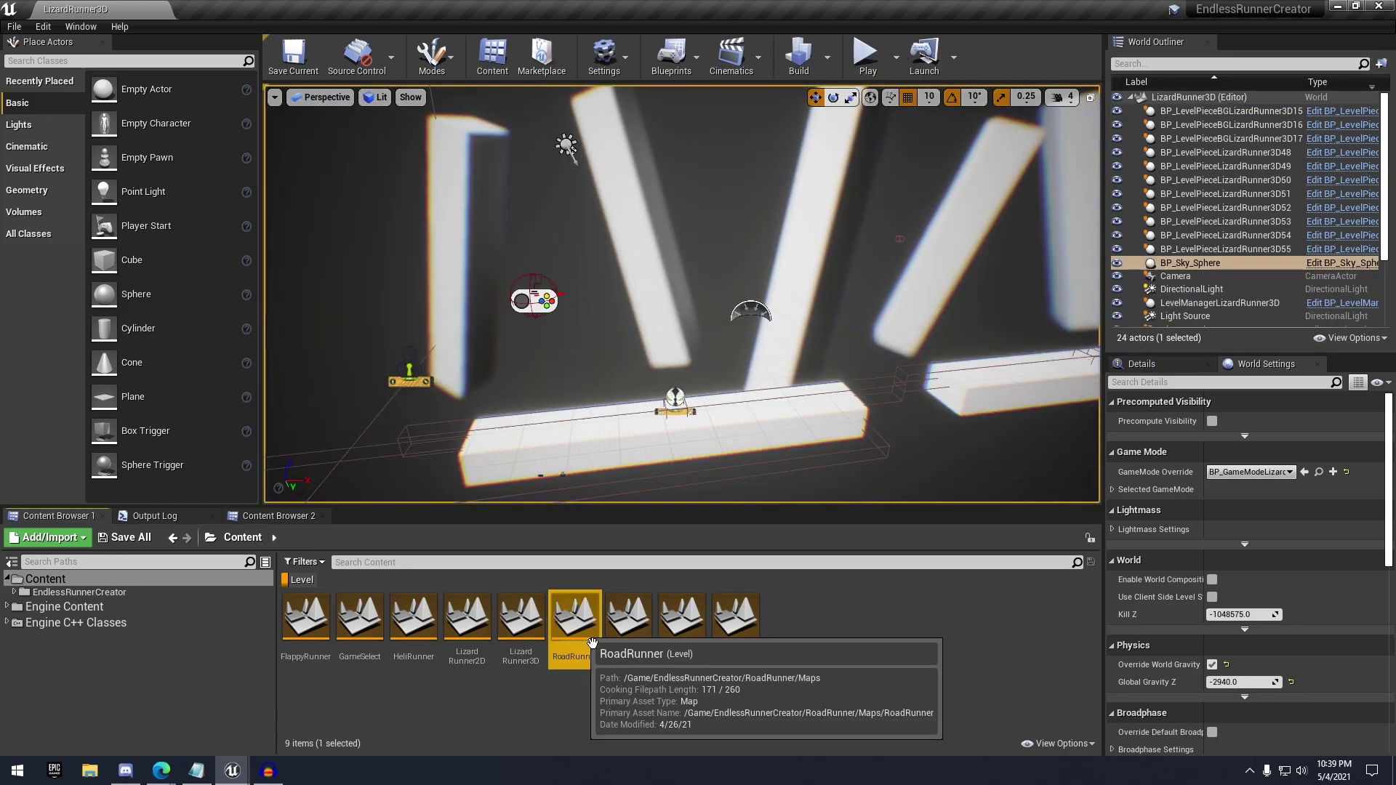
Open the RoadRunner level and play it, steering the car from side to side to dodge traffic and collect coins
double_click(573, 618)
left_click(879, 53)
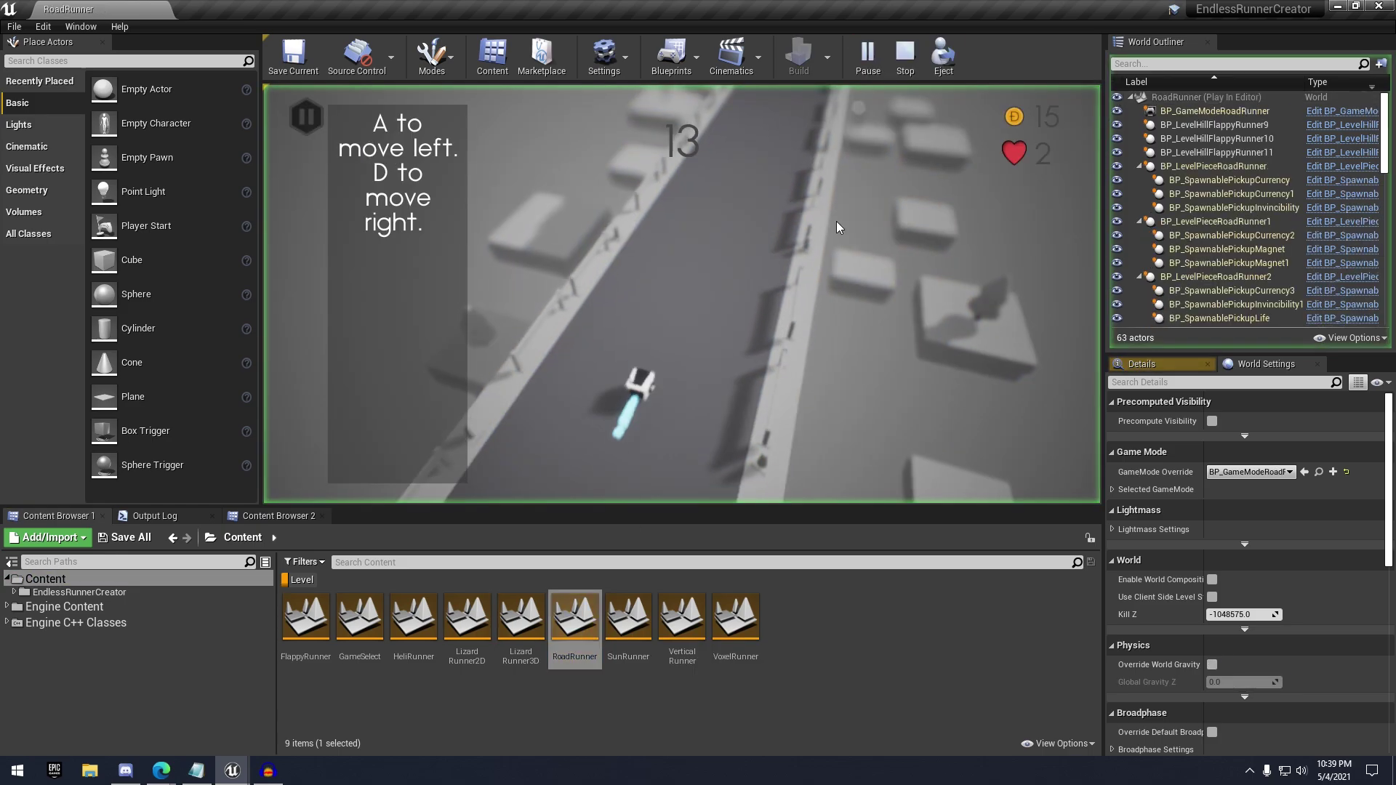
key("d")
key("a")
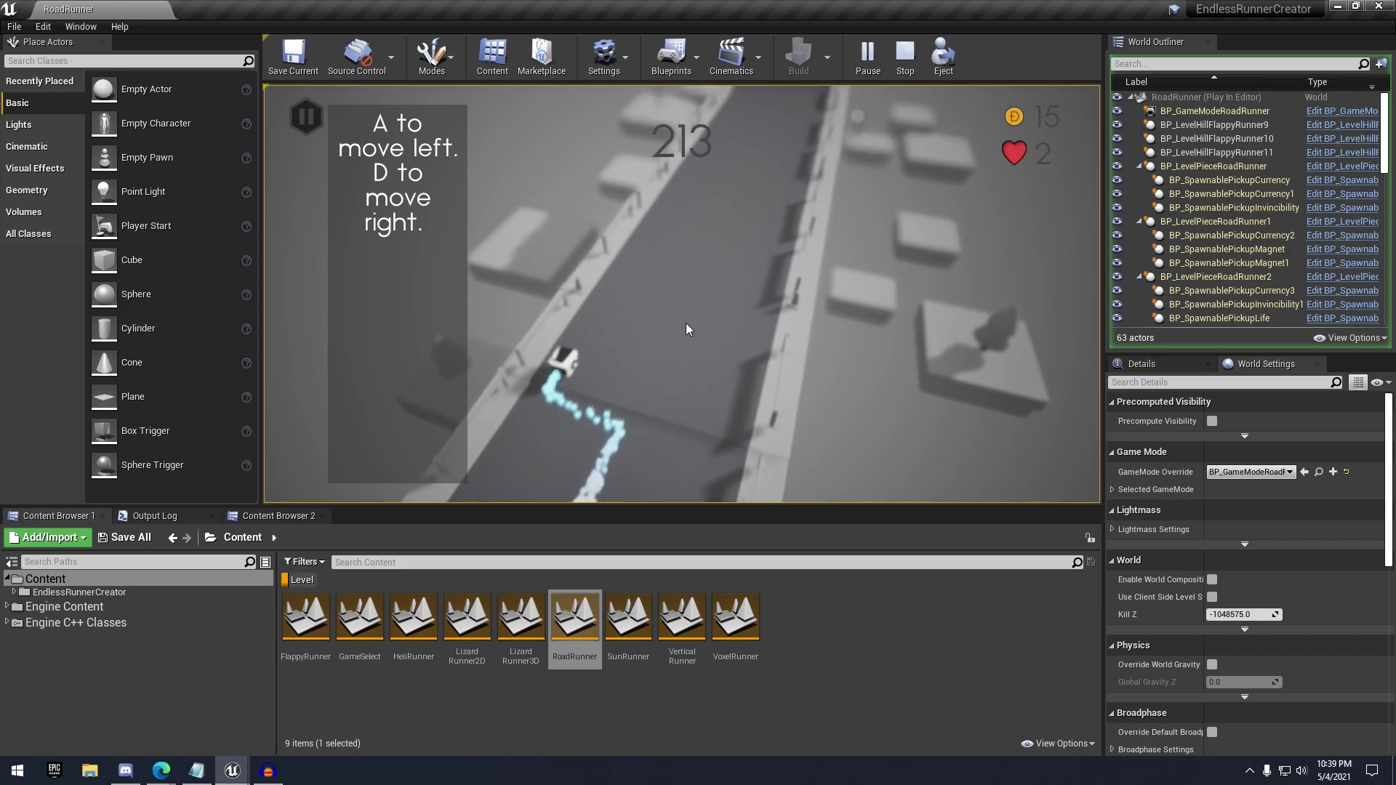
key("d")
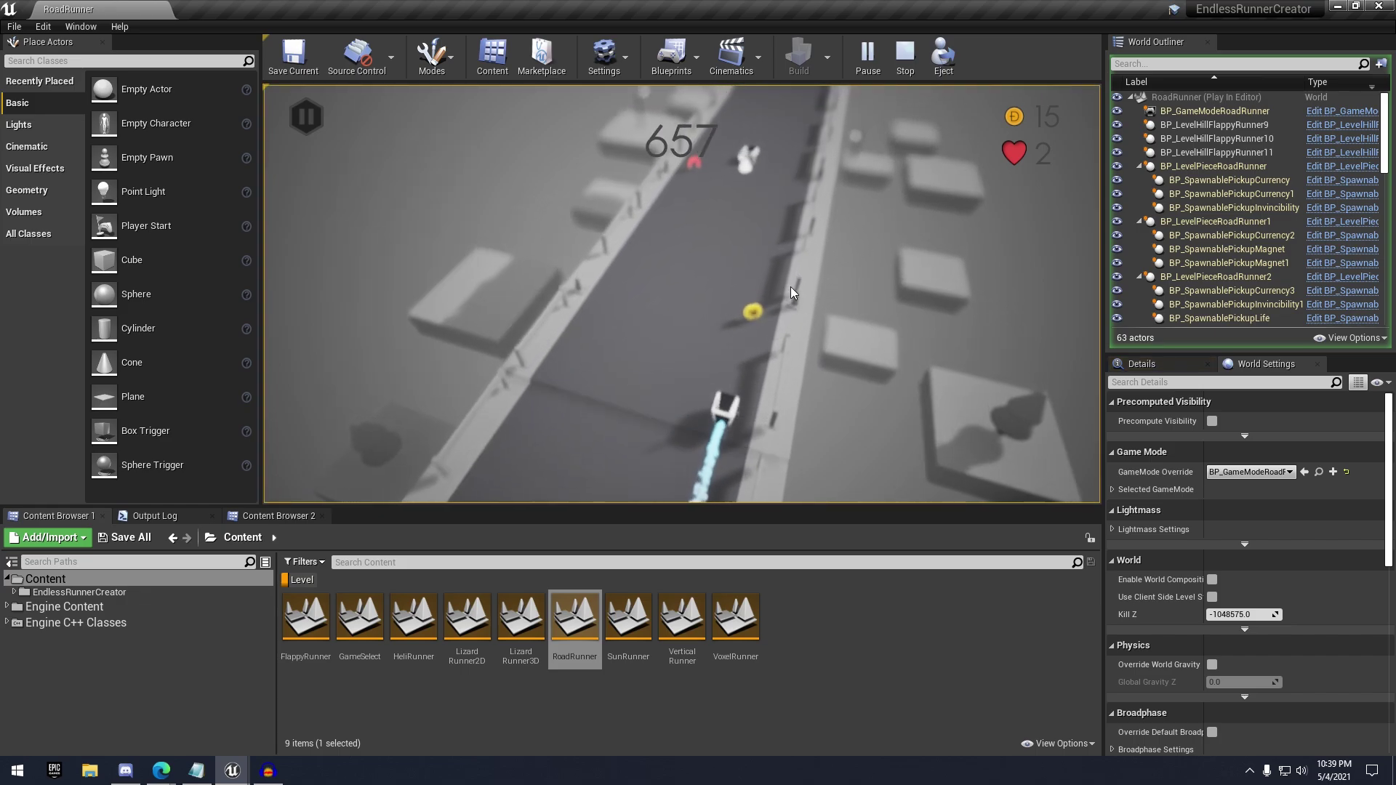
key("a")
mouse_move(608, 309)
left_mouse_down()
mouse_move(564, 324)
mouse_move(676, 316)
mouse_move(651, 300)
left_mouse_up()
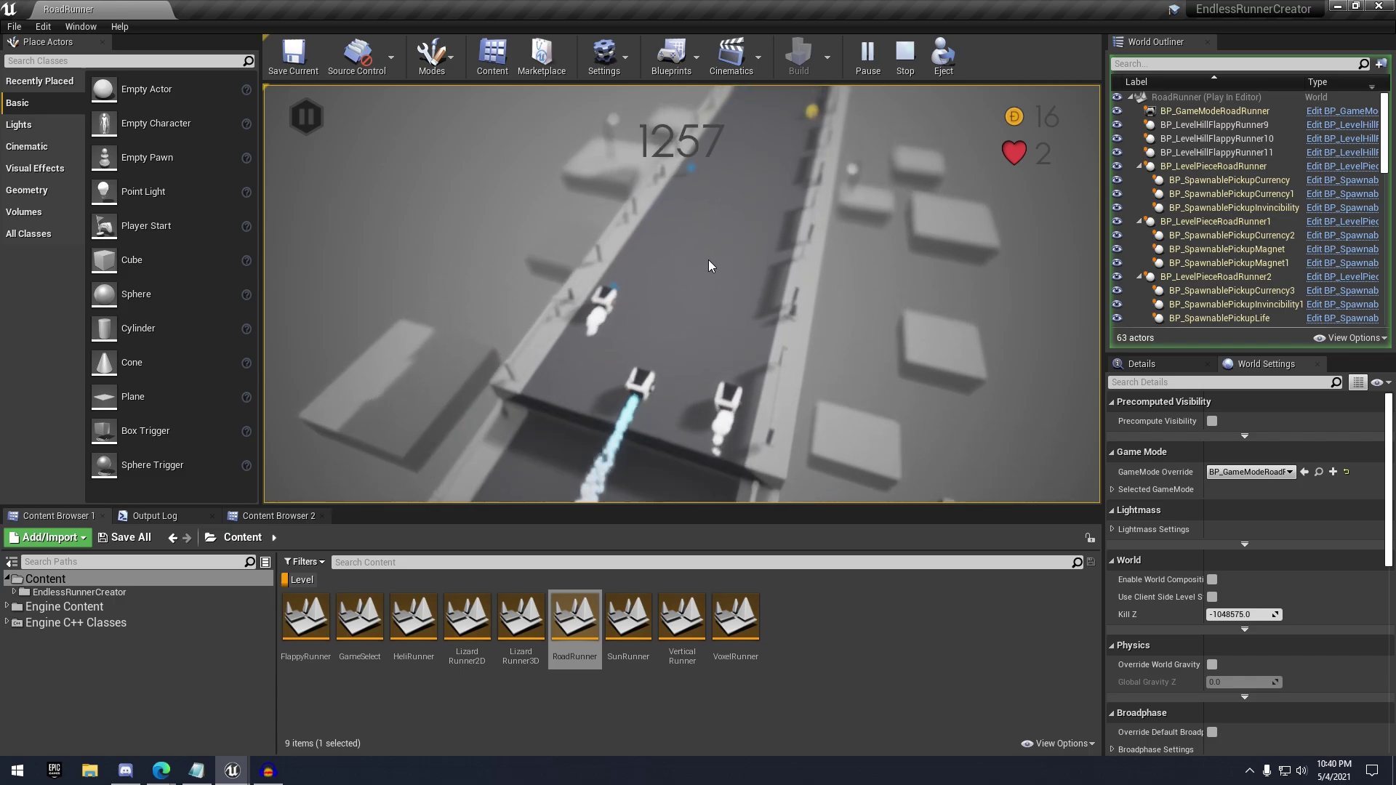
mouse_move(666, 218)
left_mouse_down()
mouse_move(709, 240)
mouse_move(614, 260)
mouse_move(681, 230)
mouse_move(710, 175)
left_mouse_up()
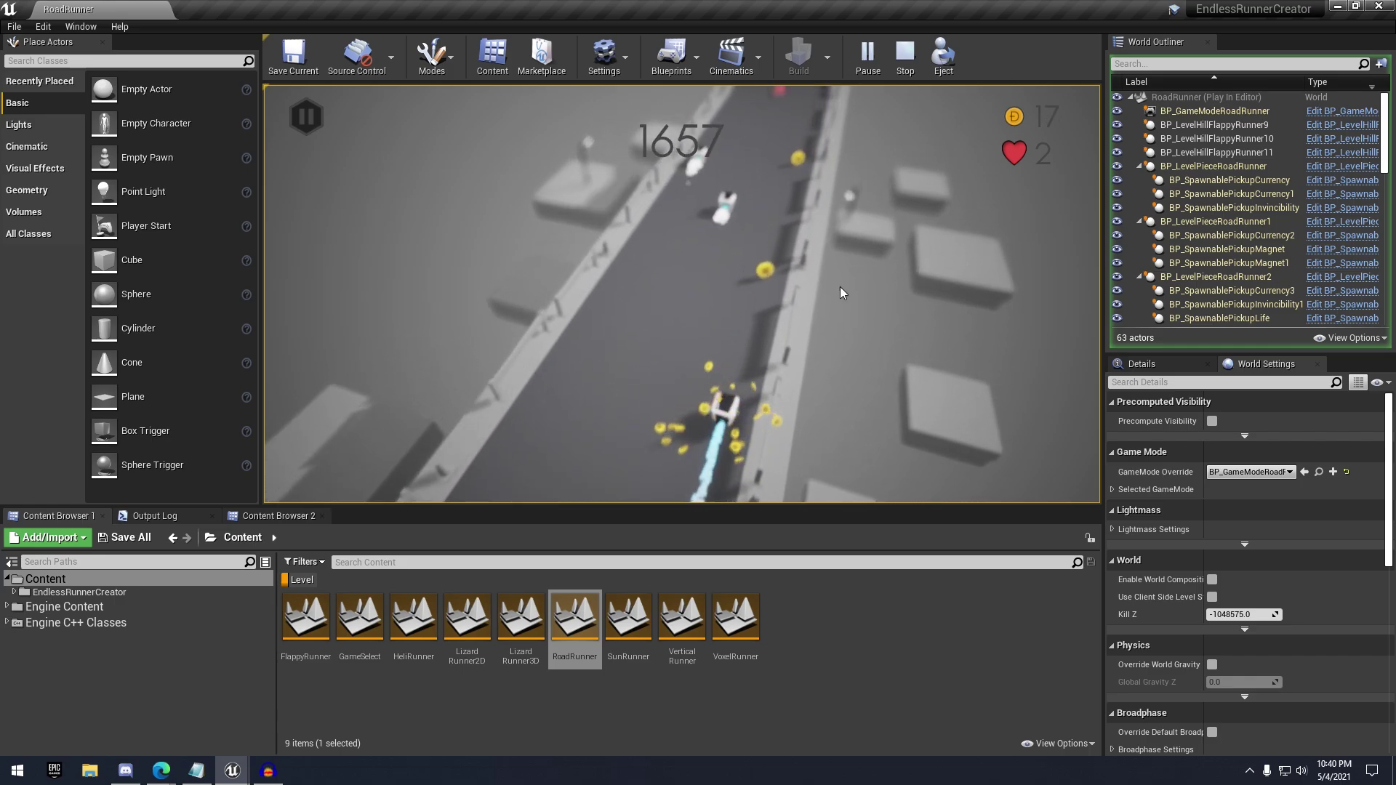
mouse_move(823, 272)
left_mouse_down()
mouse_move(734, 311)
mouse_move(647, 319)
mouse_move(670, 314)
left_mouse_up()
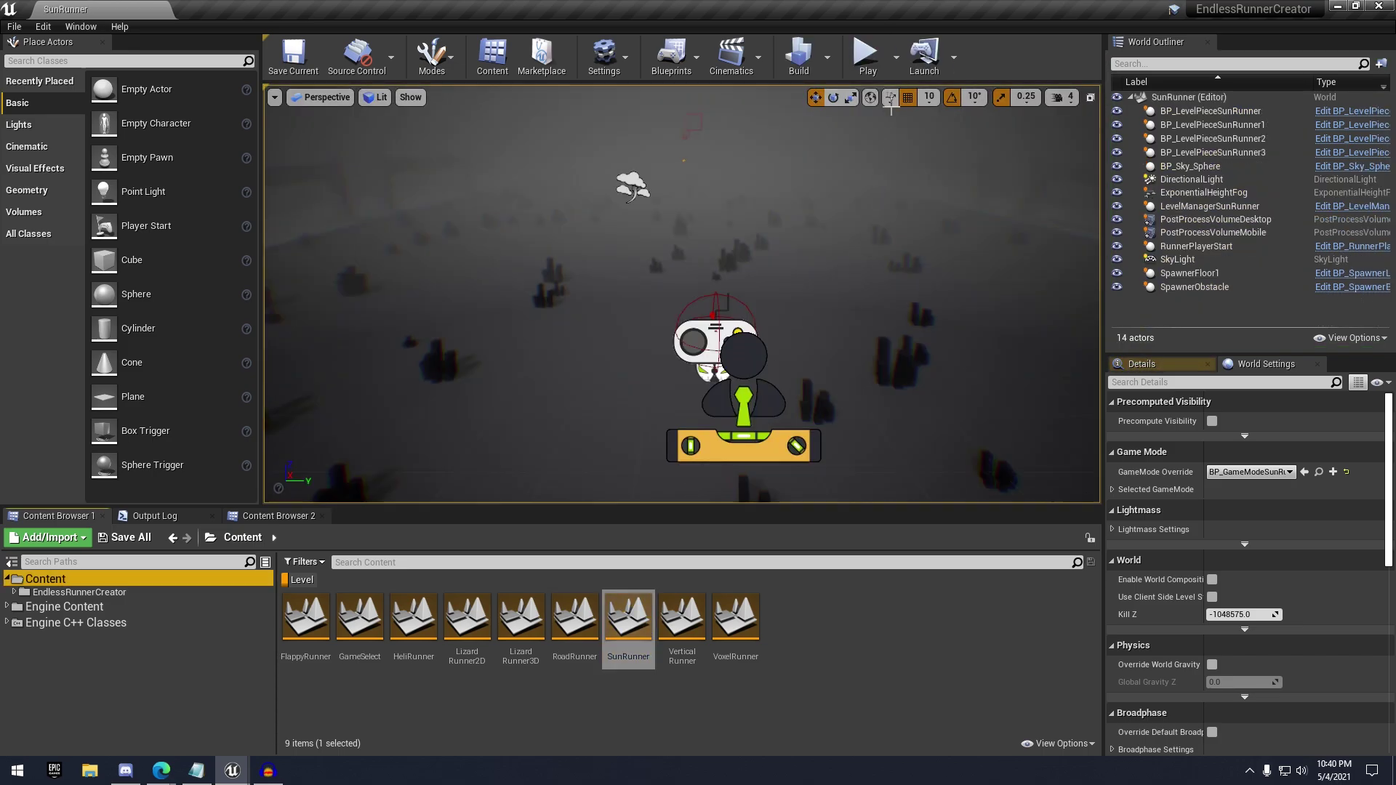
Play the SunRunner level, weaving the hovering robot left and right between the obstacles, and end the play session
left_click(866, 55)
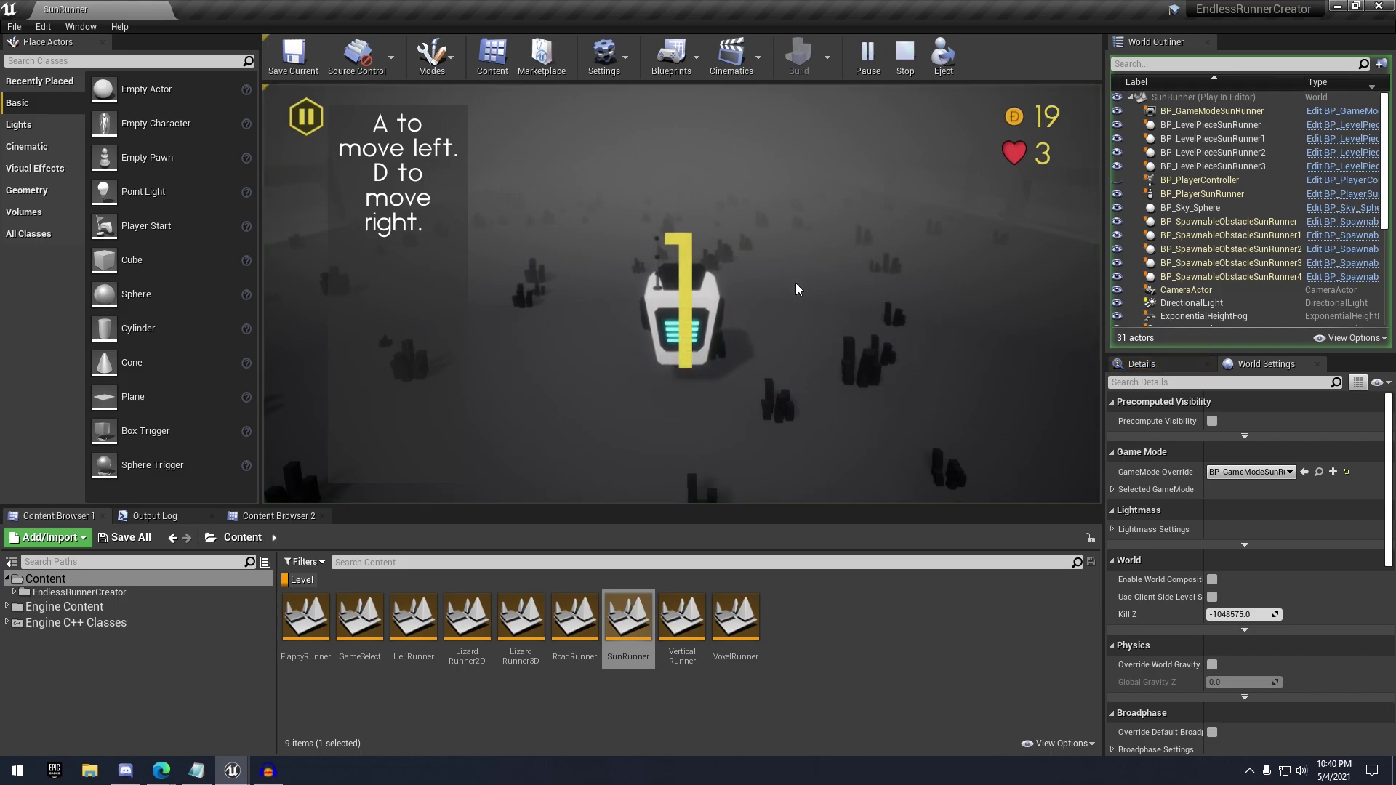
left_click(783, 298)
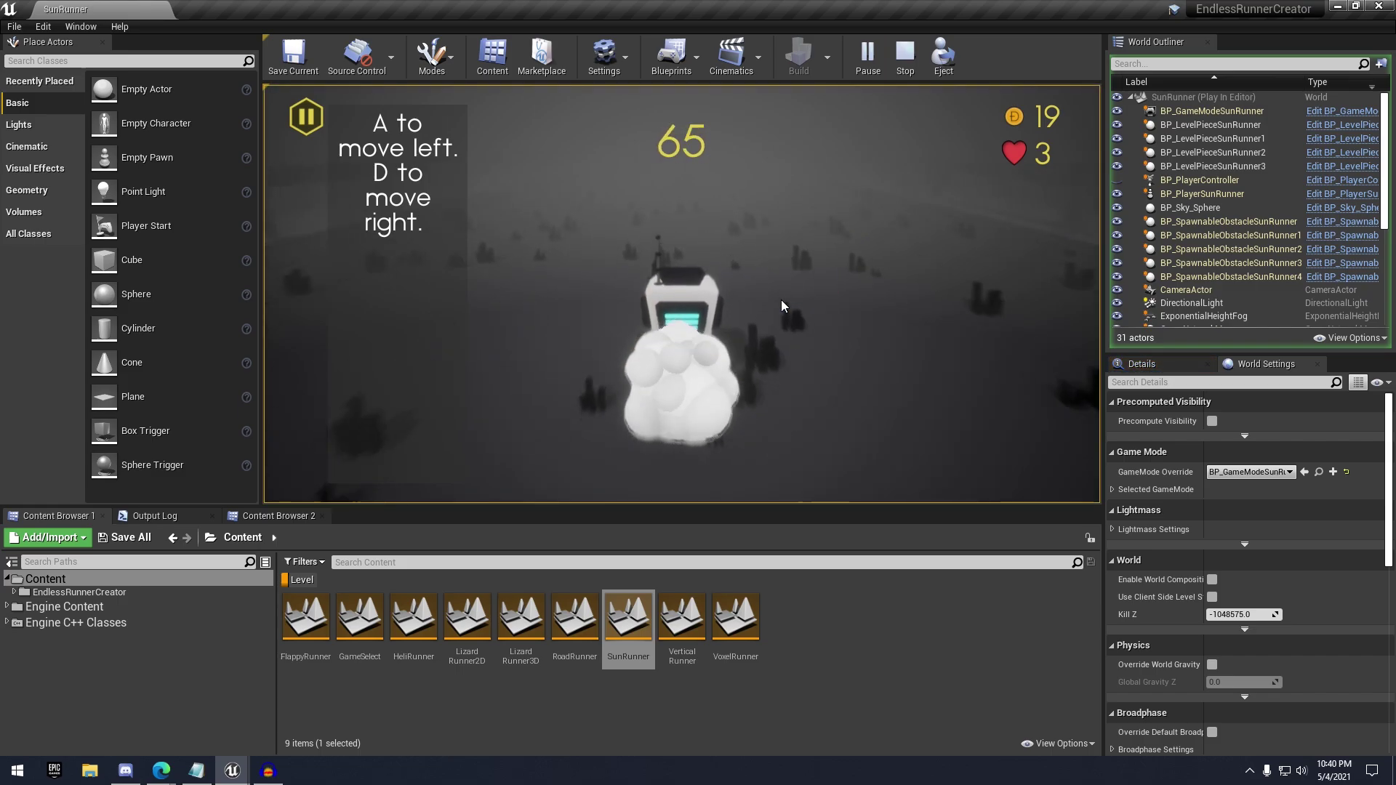
key("a")
key("d")
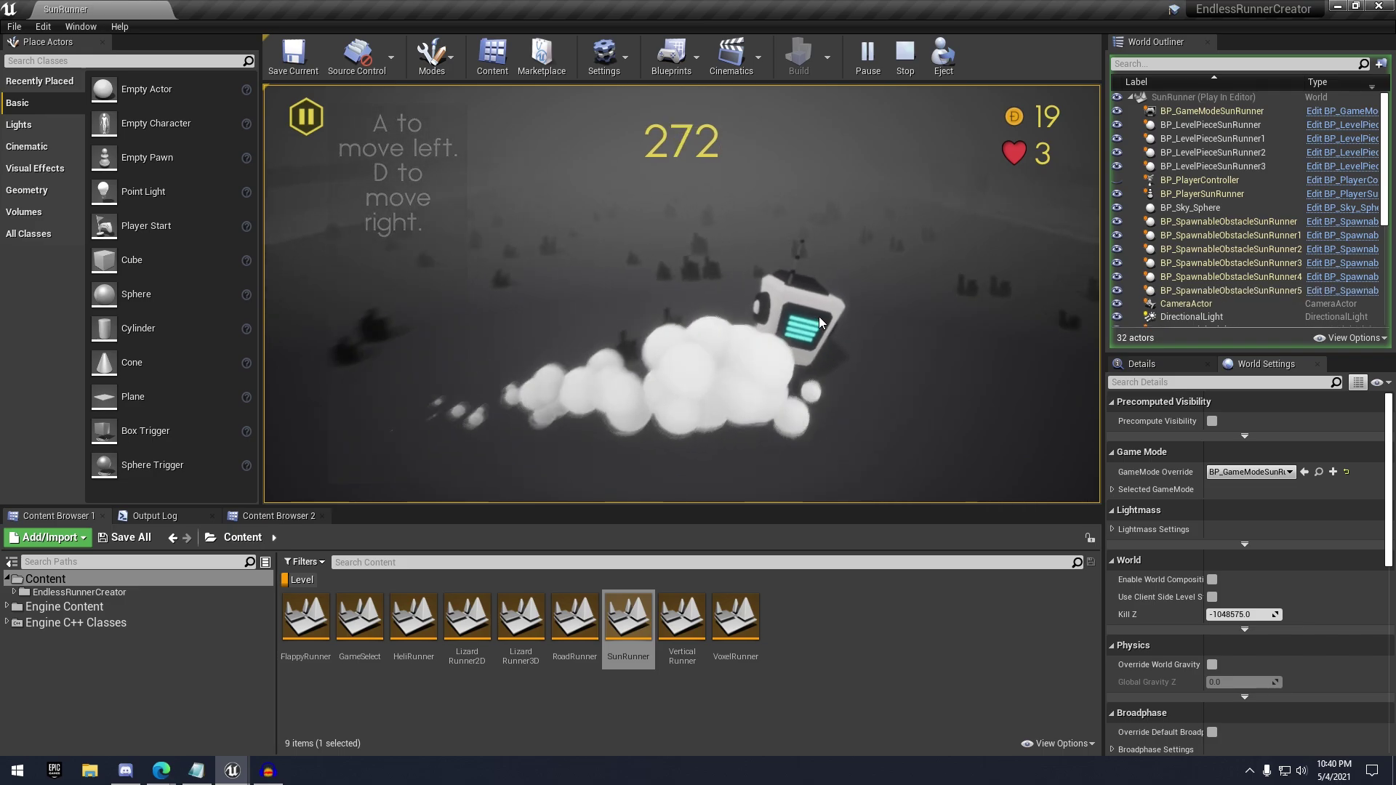
key("a")
key("d")
key("d")
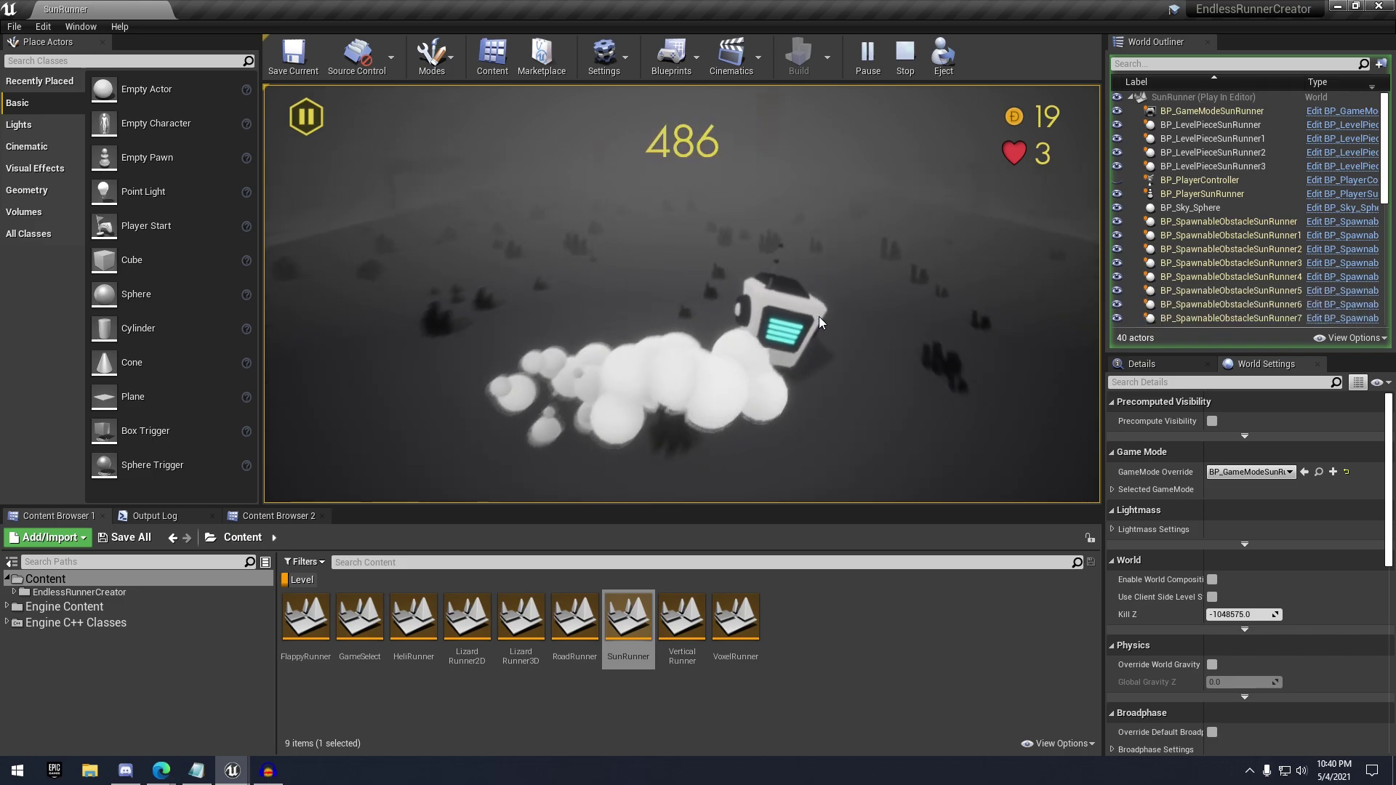
key("a")
key("d")
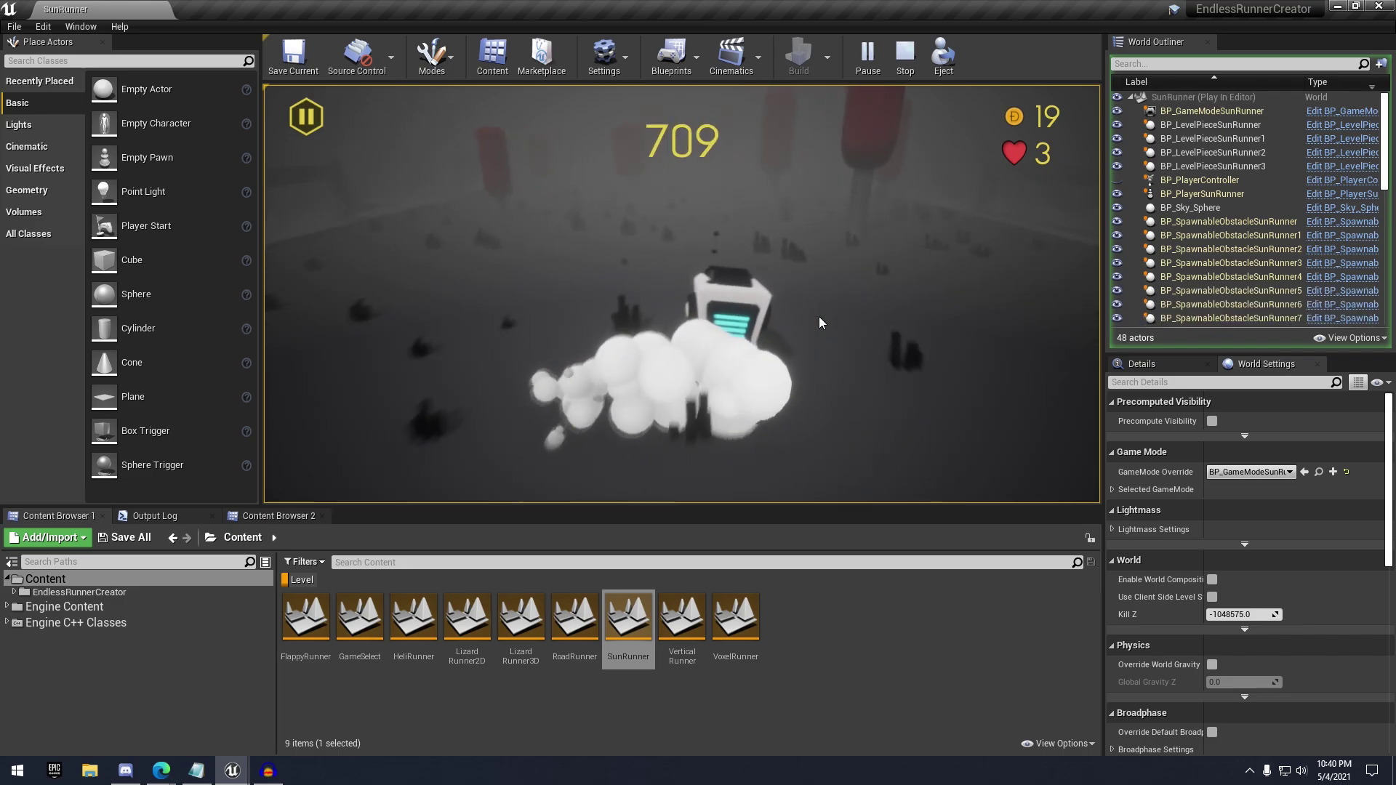
key("a")
key("d")
key("a")
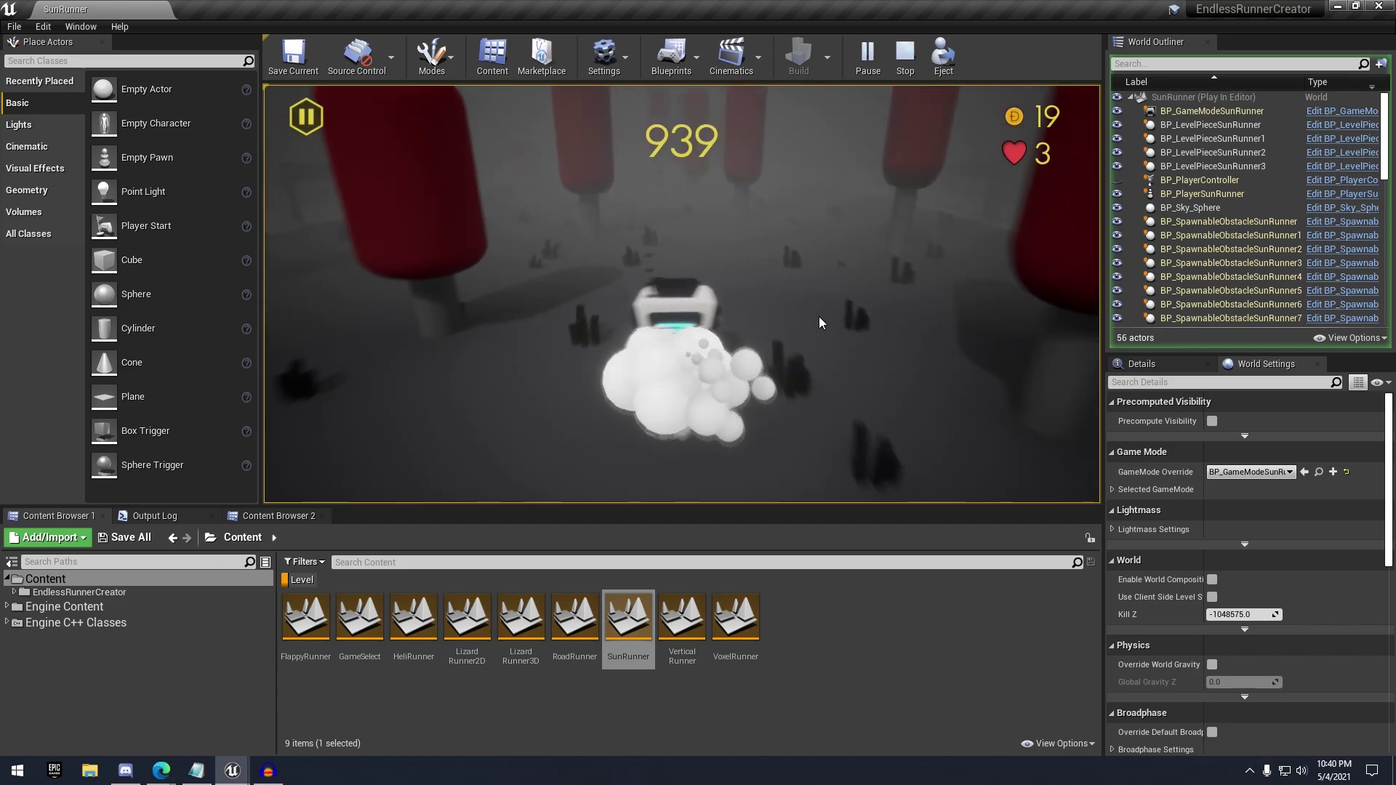
key("d")
key("a")
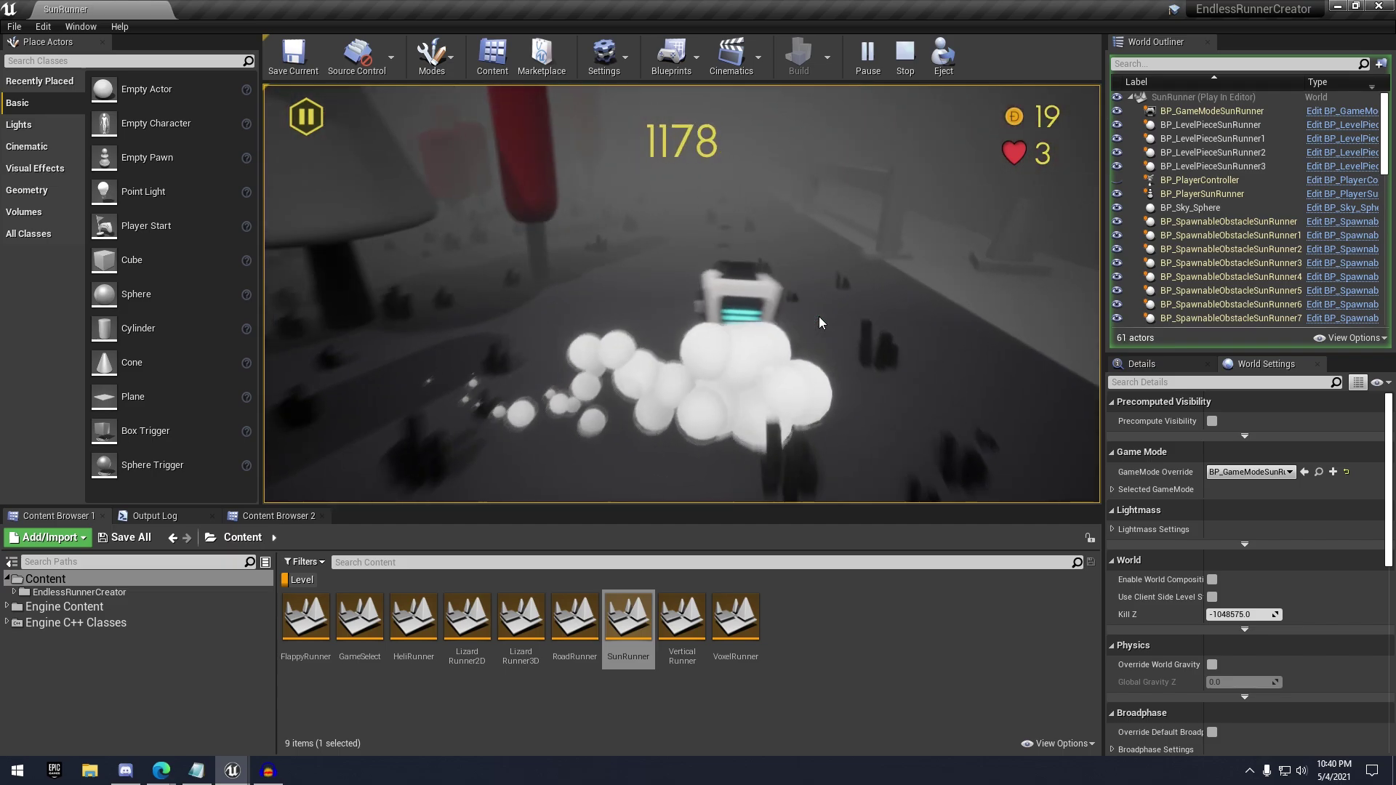
key("d")
key("a")
key("d")
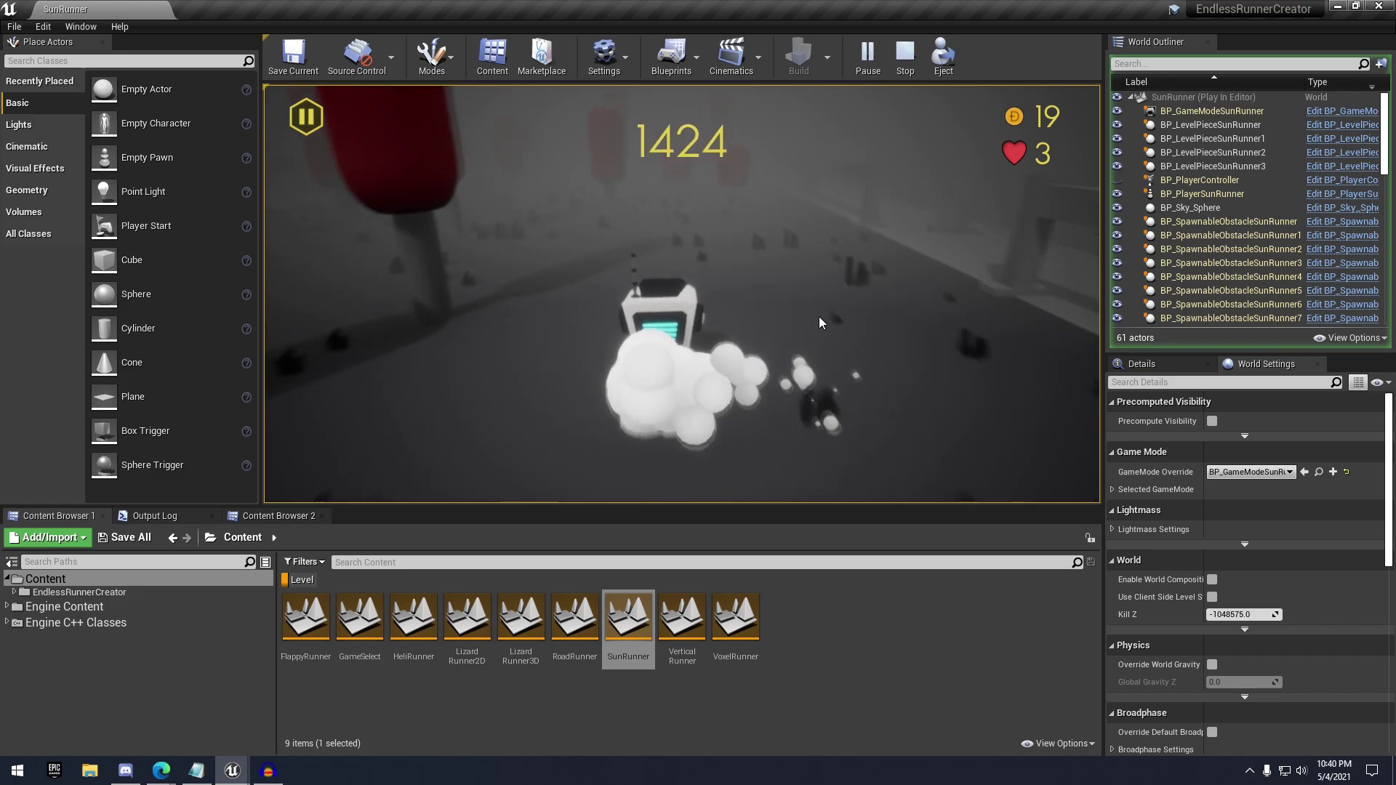
key("a")
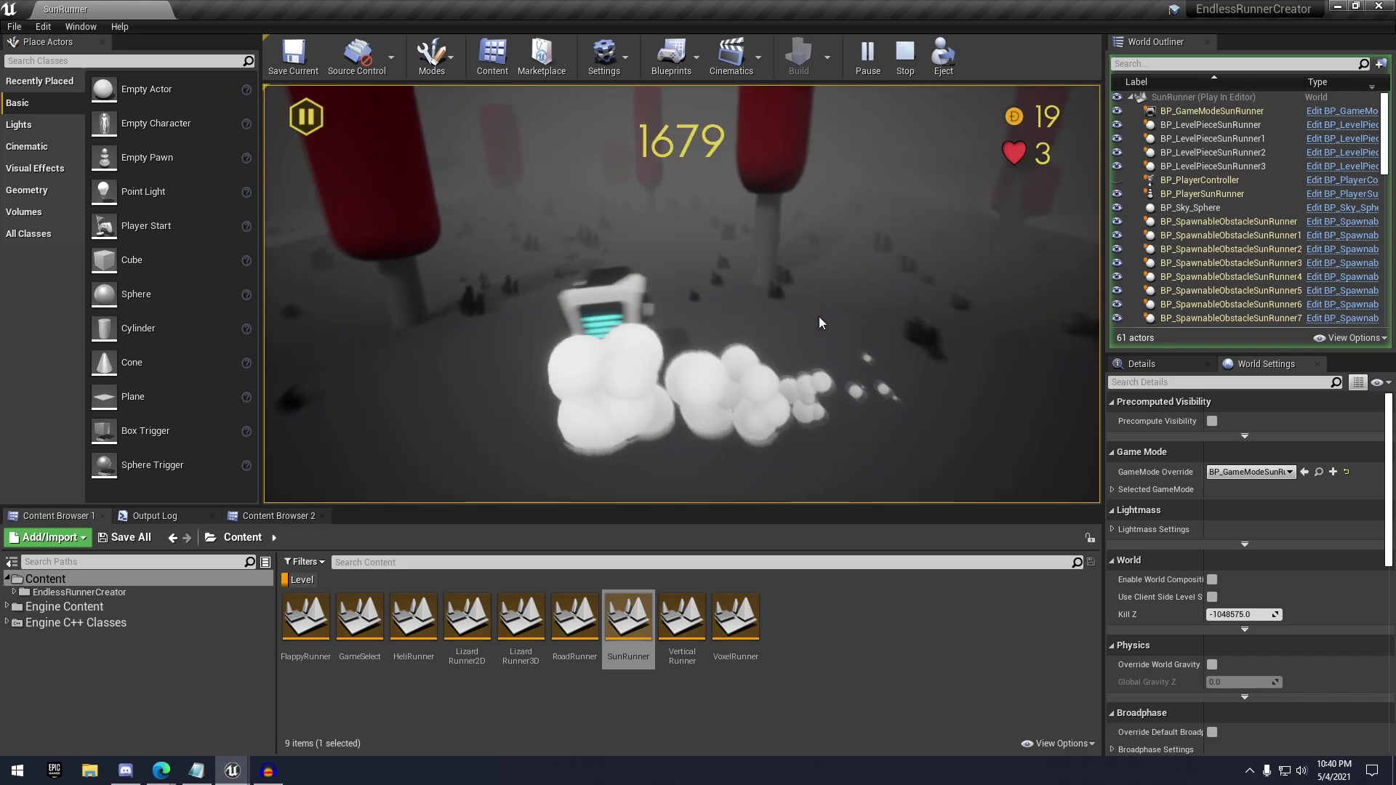
key("d")
key("a")
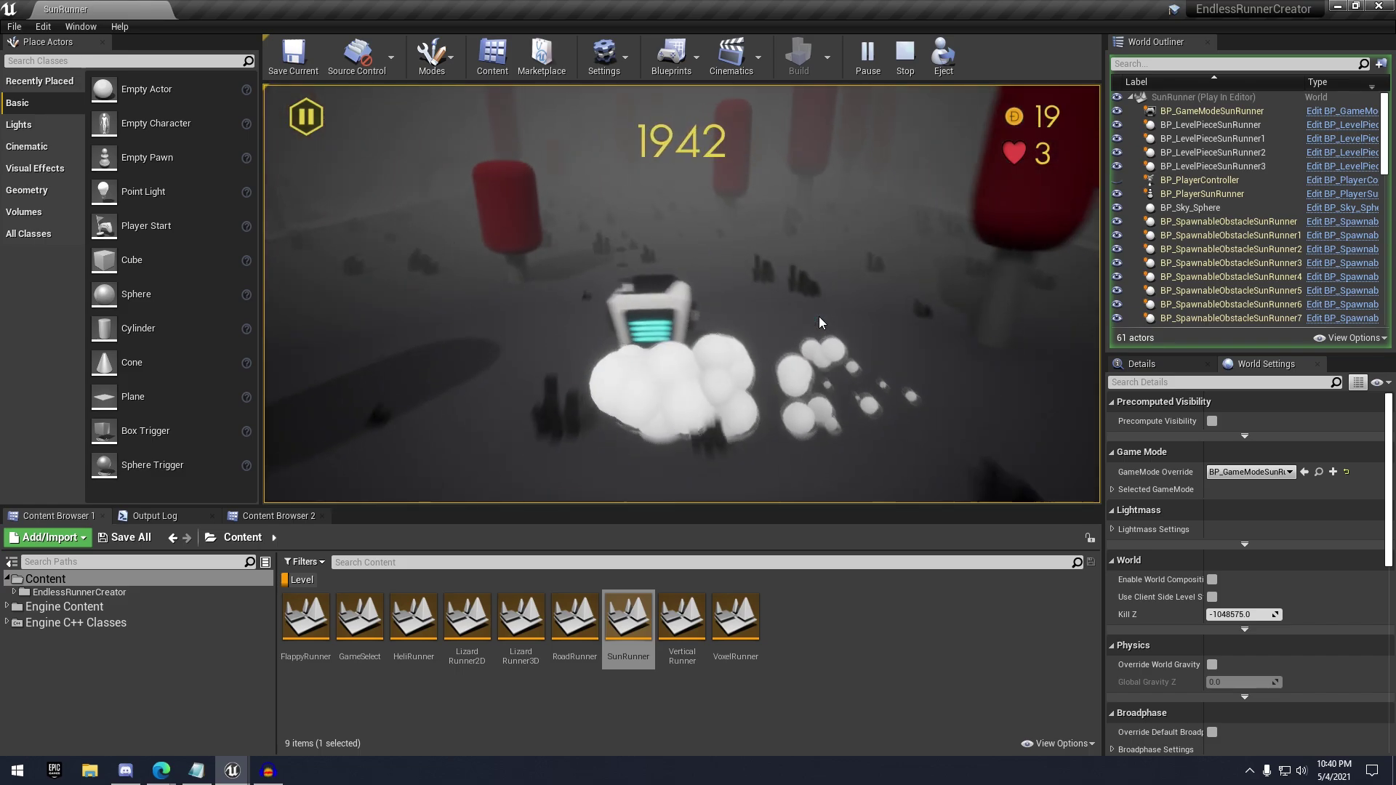
key("d")
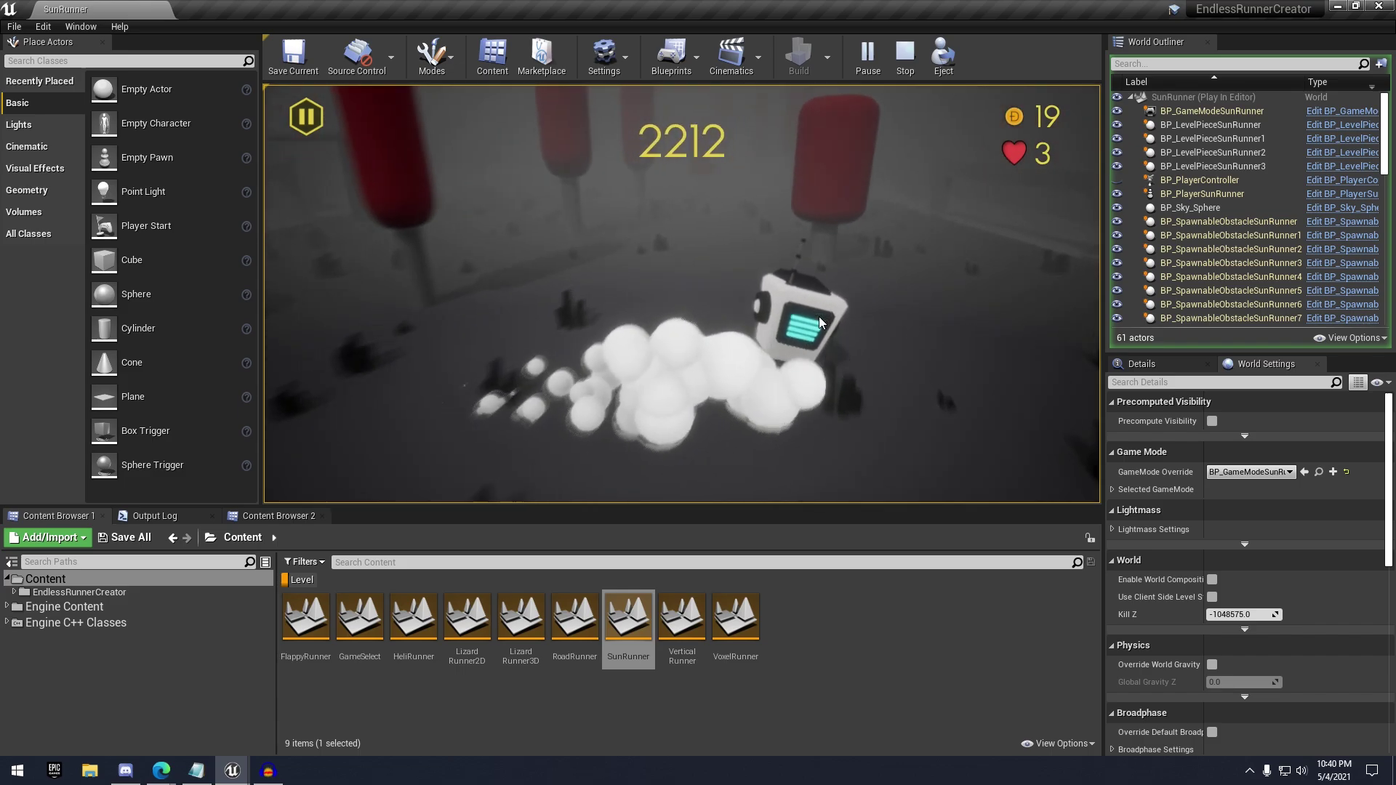
key("a")
key("d")
key("a")
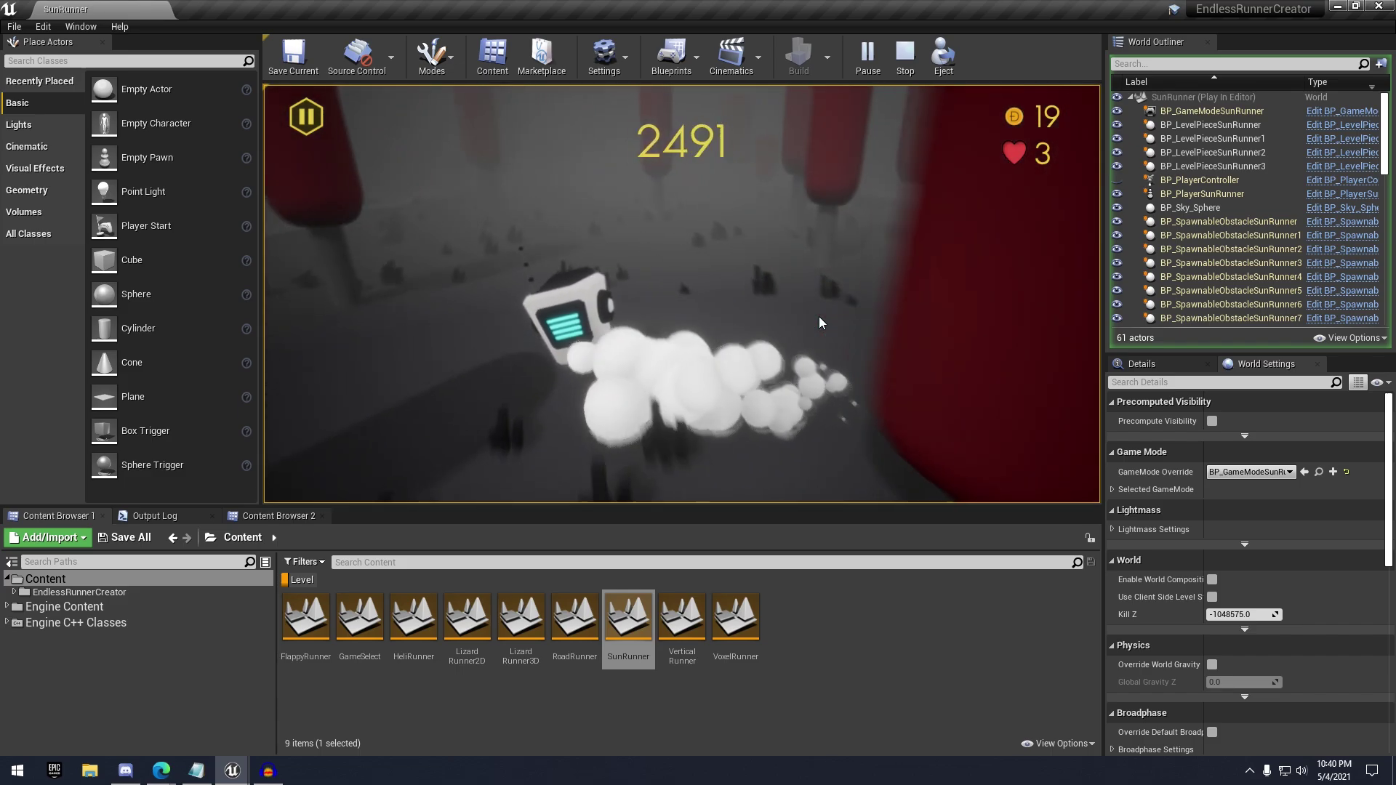
key("d")
key("a")
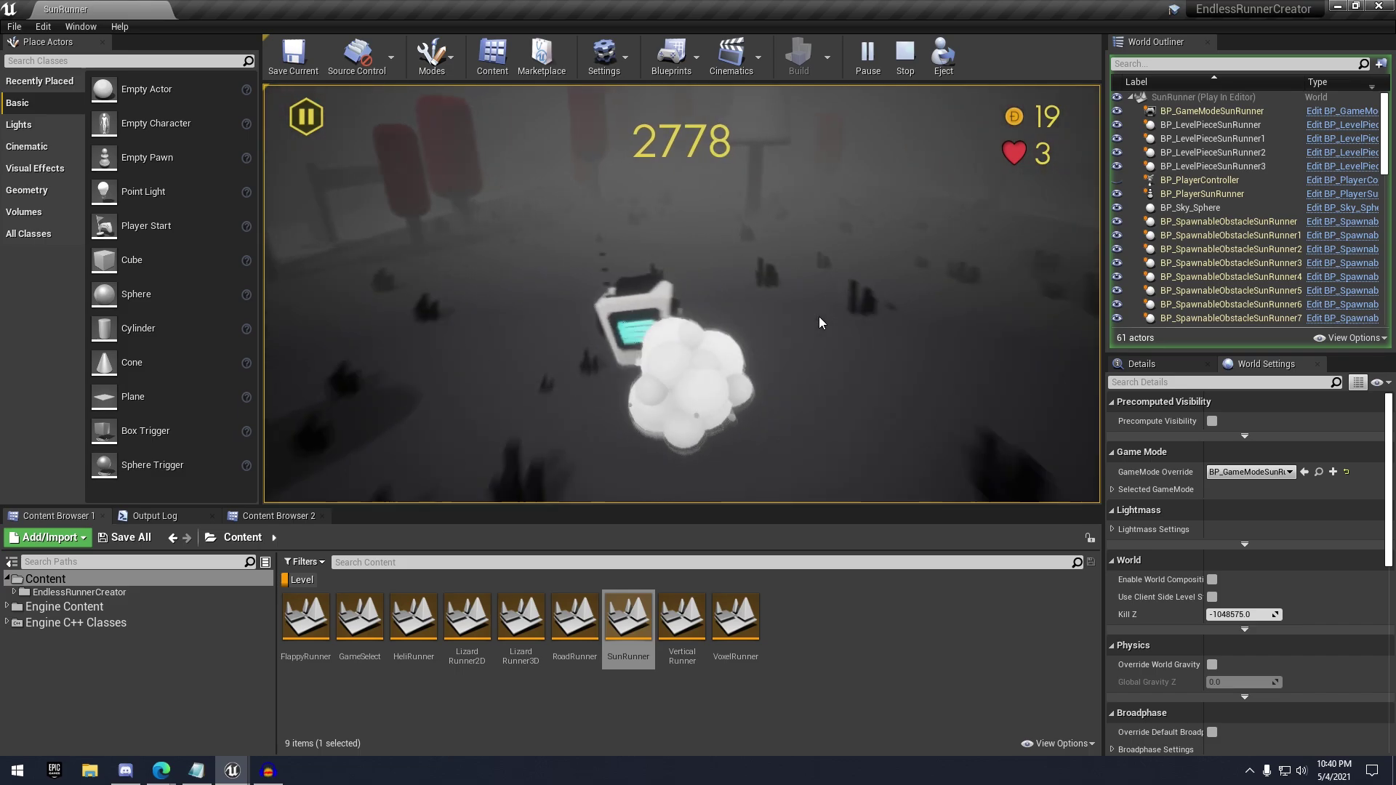
key("d")
key("a")
key("d")
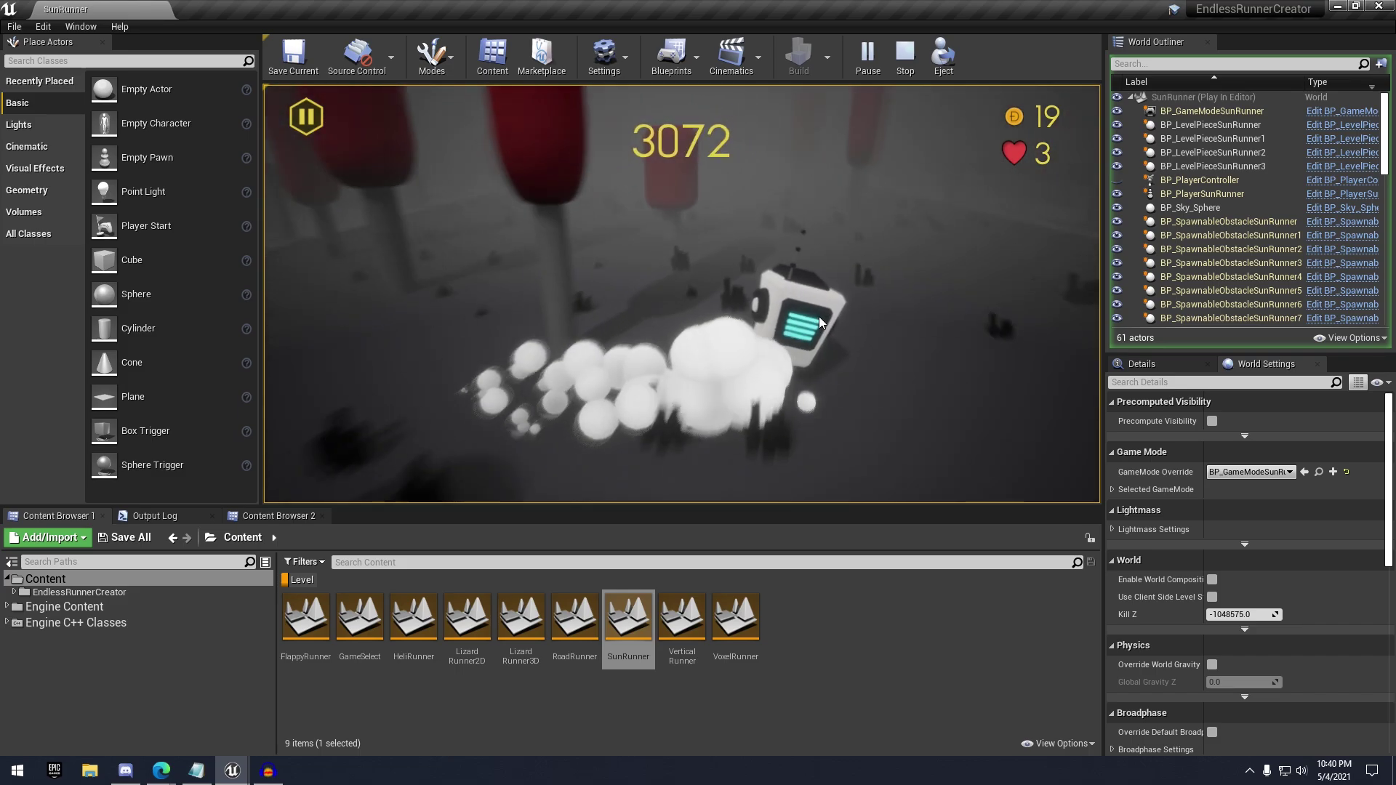
key("a")
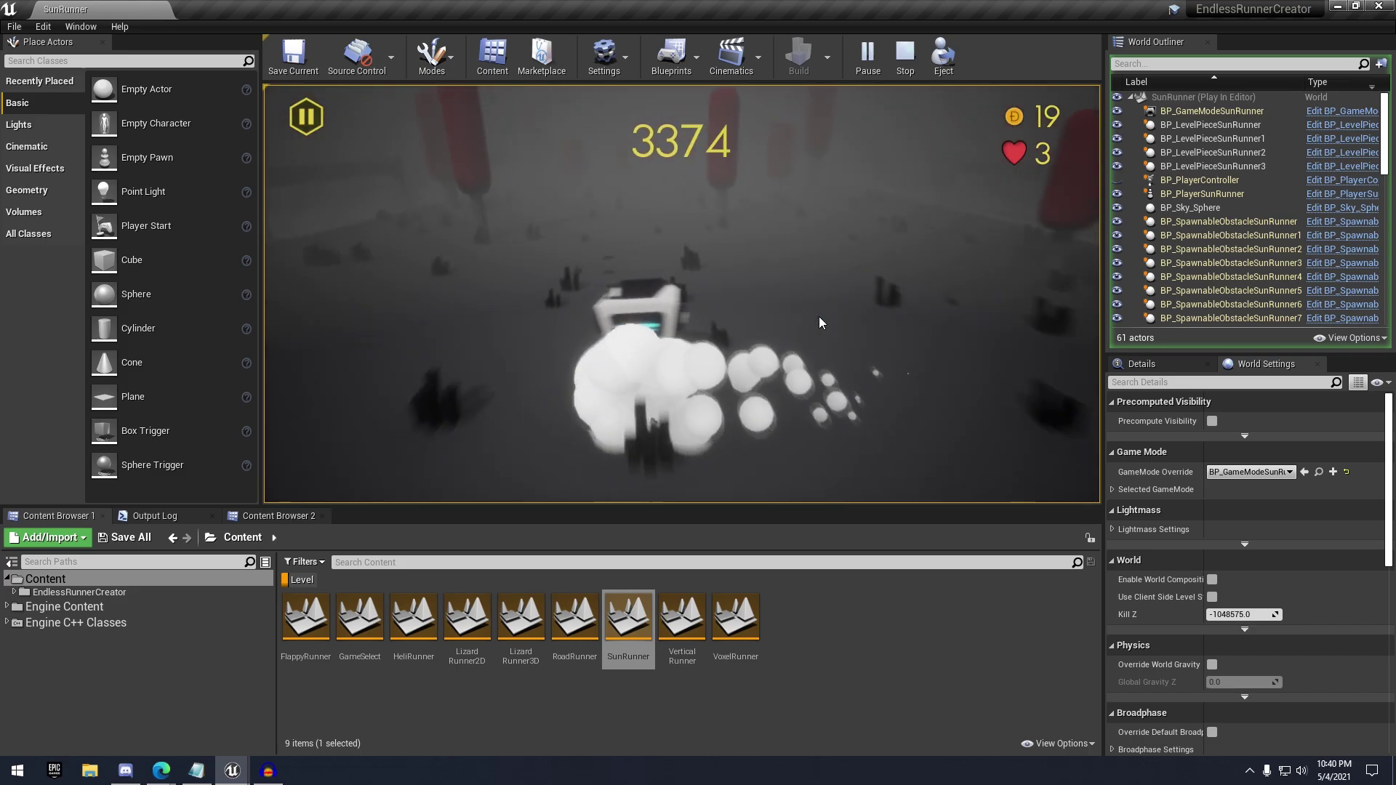
key("a")
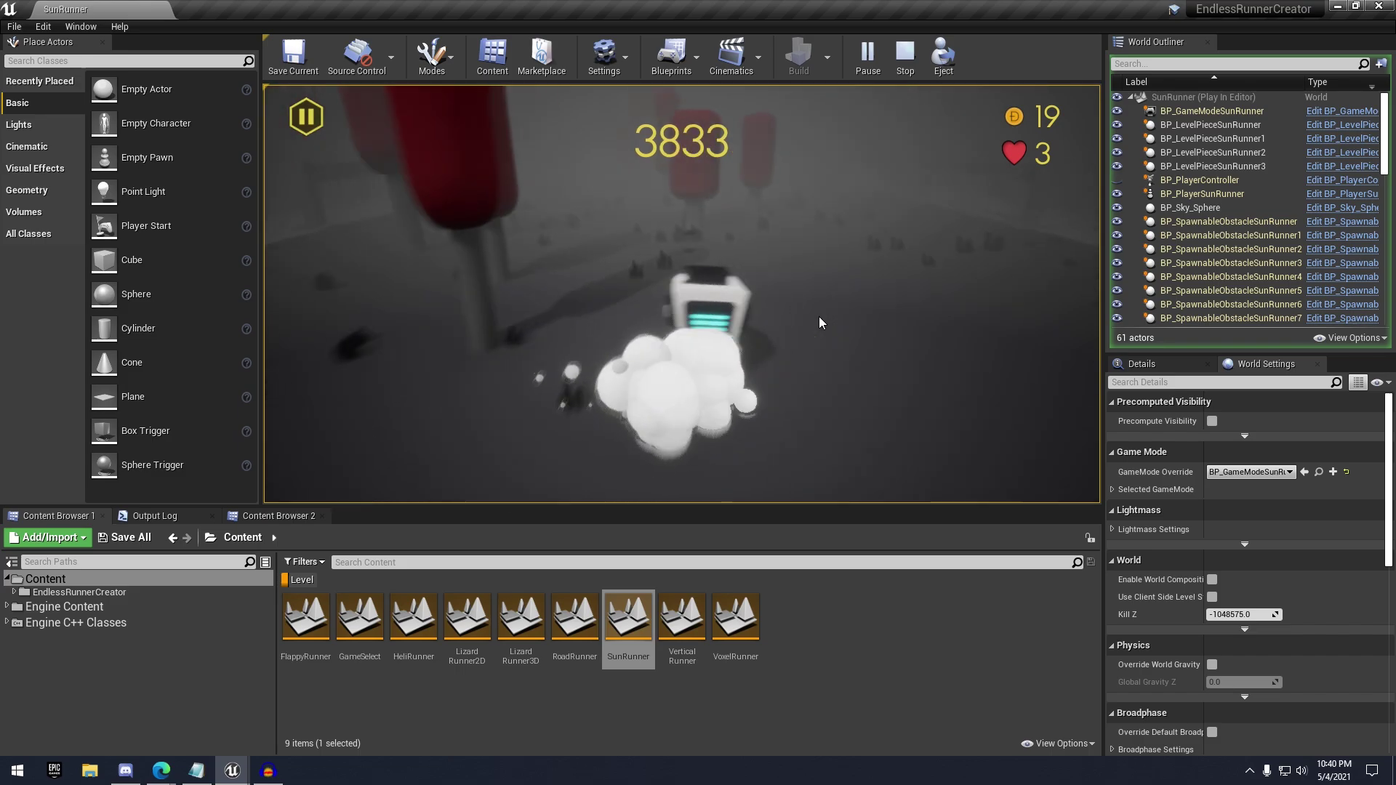
key("a")
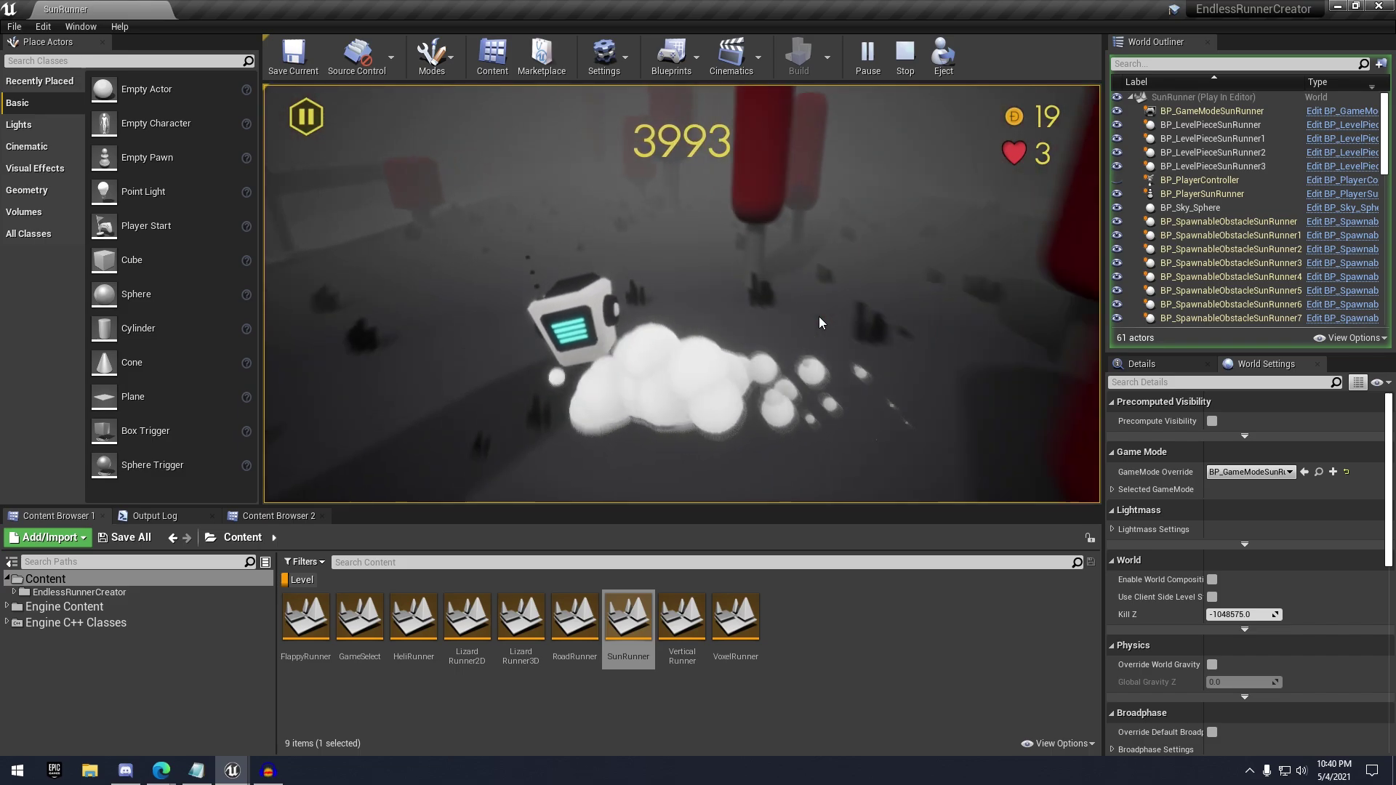
key("d")
key("a")
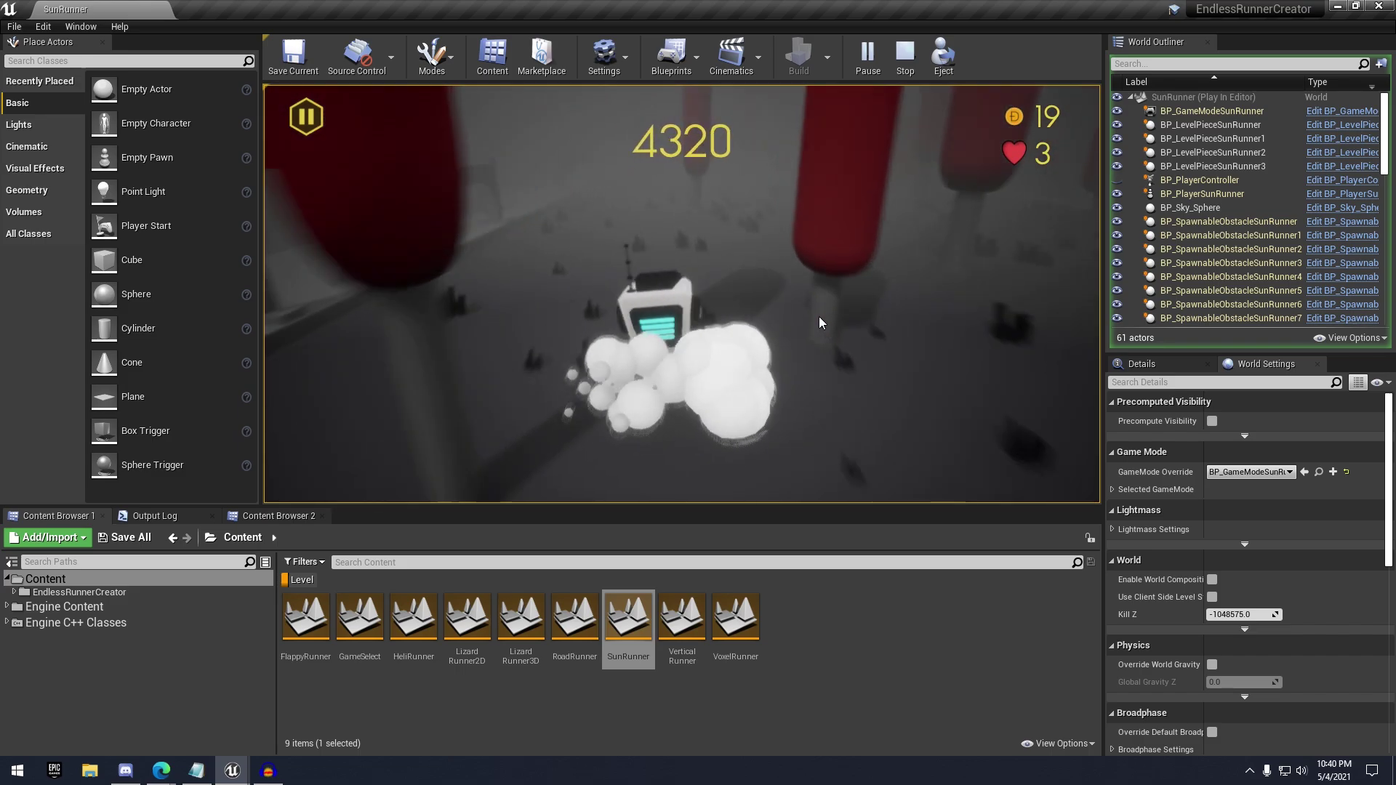
key("d")
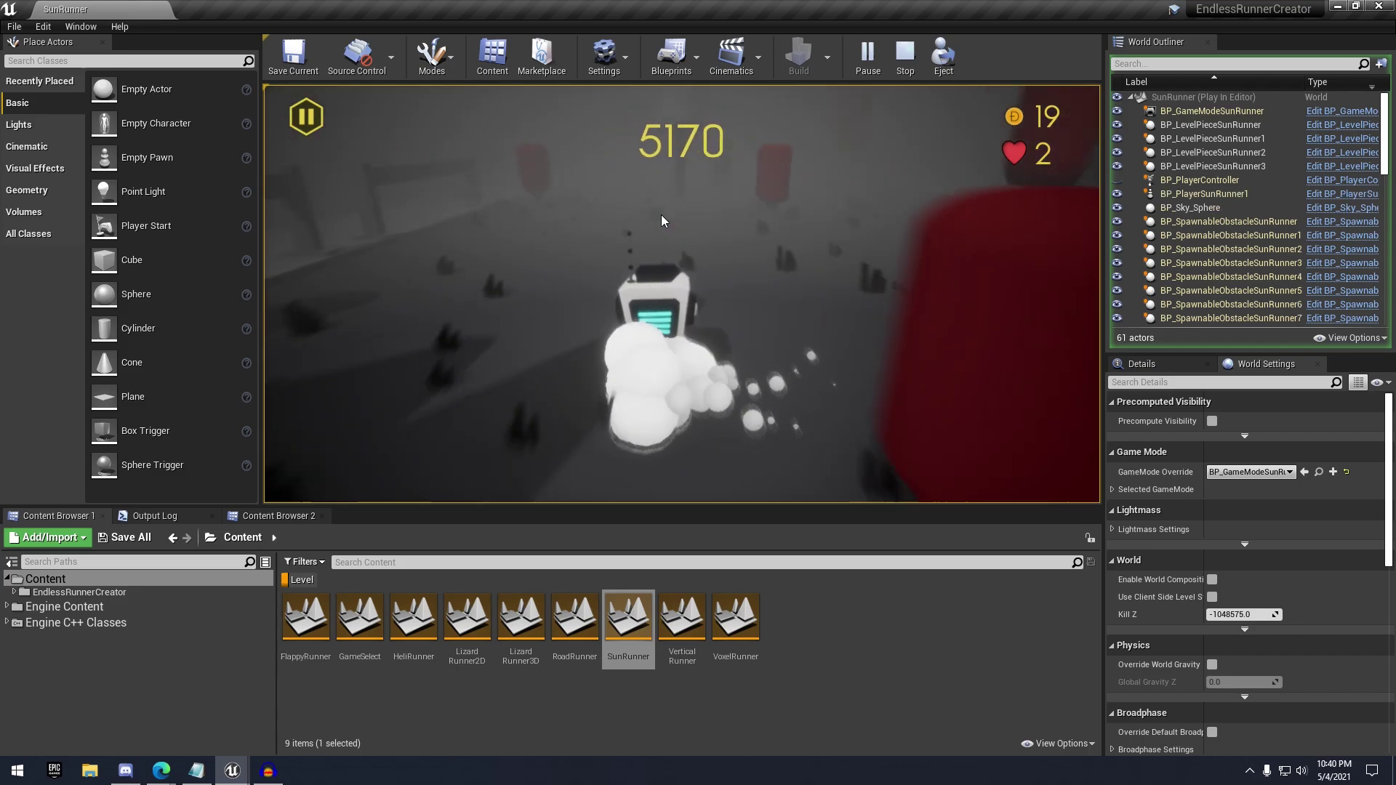
key("Escape")
Open the VerticalRunner level, play it by swapping the cube between the two walls, and end the play session
double_click(687, 645)
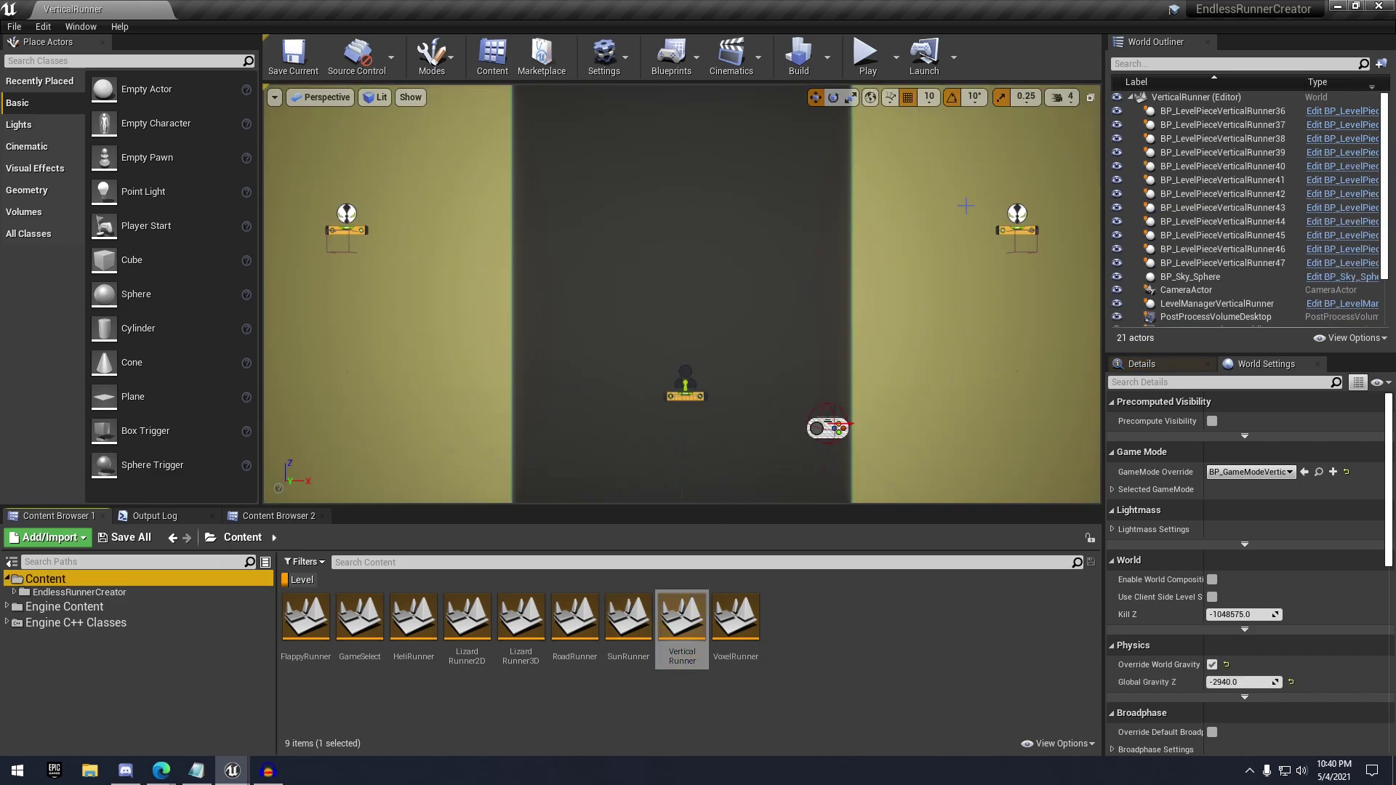
left_click(867, 56)
left_click(844, 314)
left_click(767, 324)
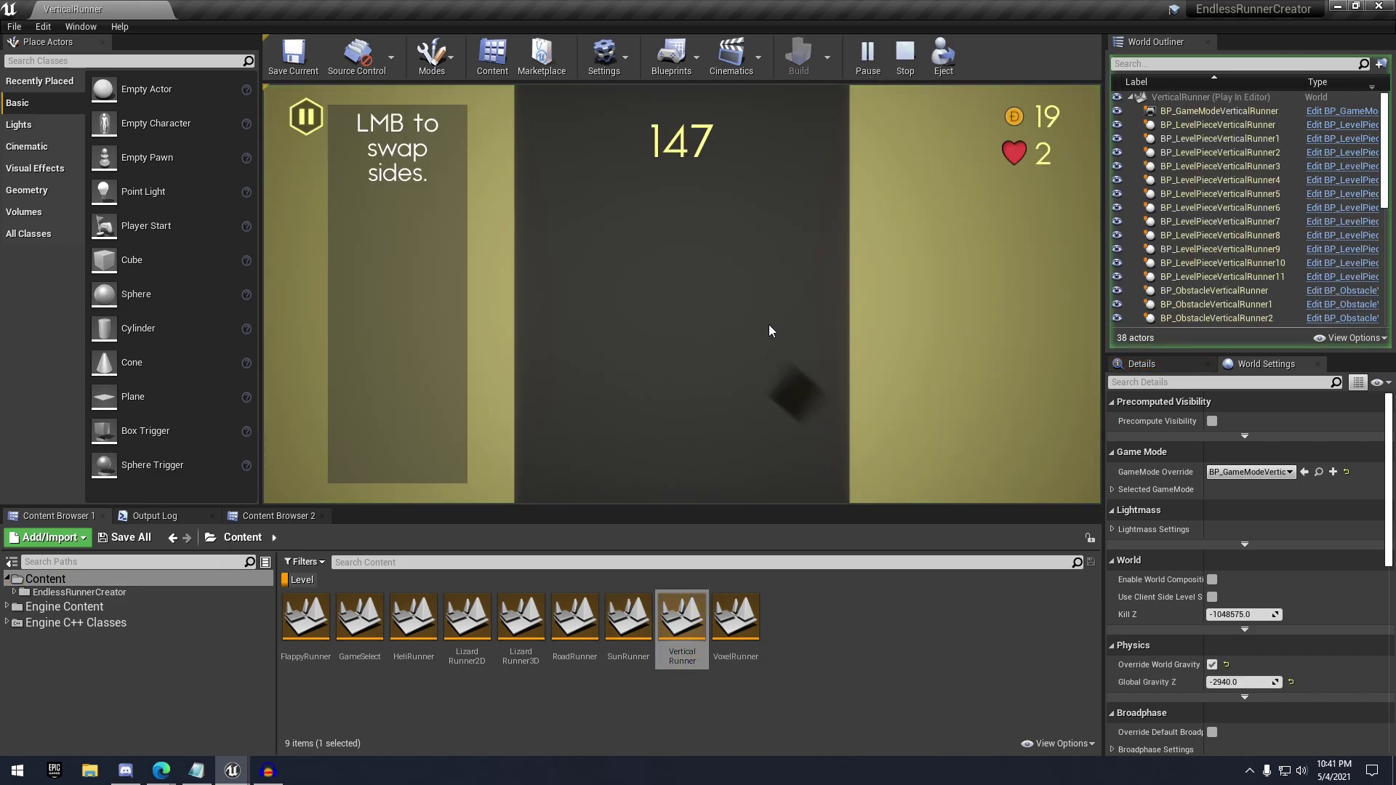
left_click(845, 320)
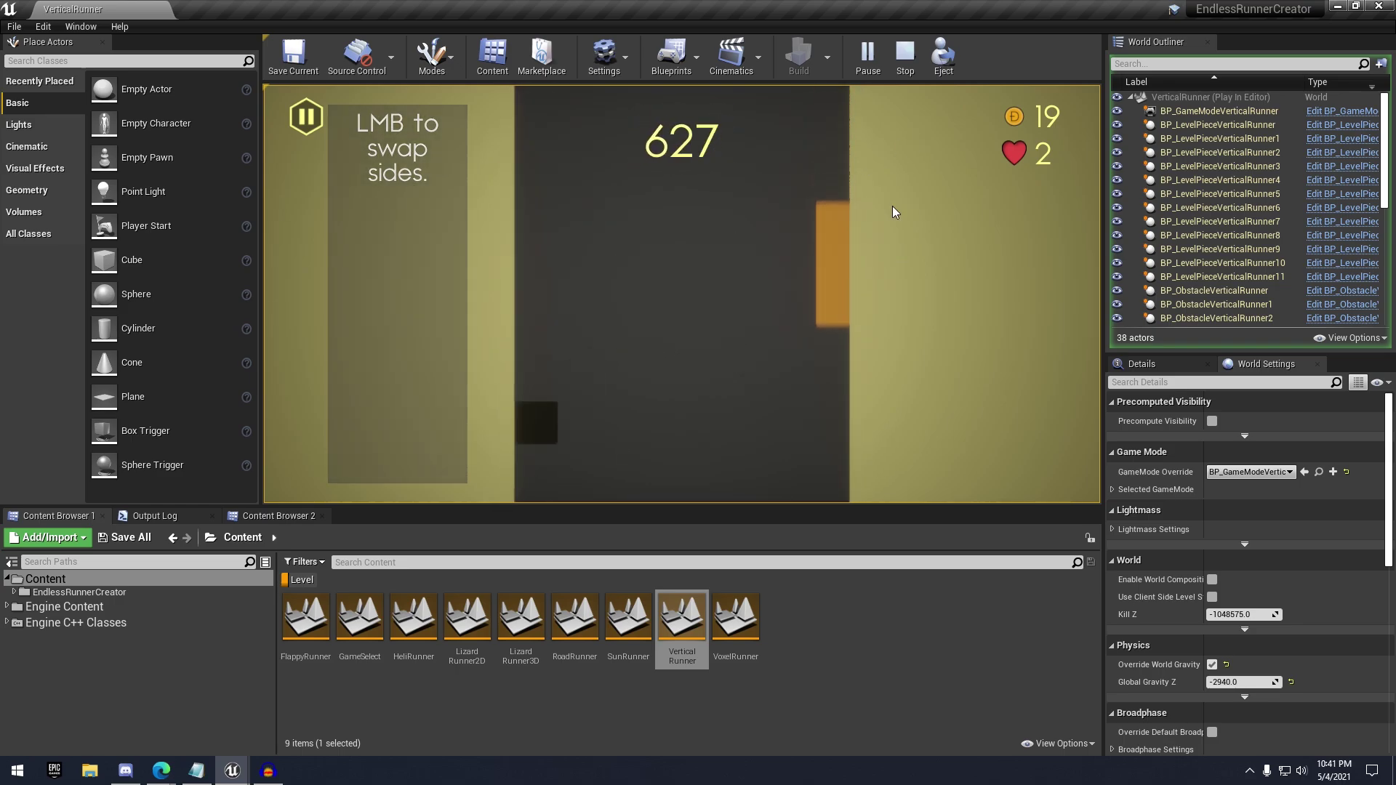
left_click(888, 231)
left_click(800, 259)
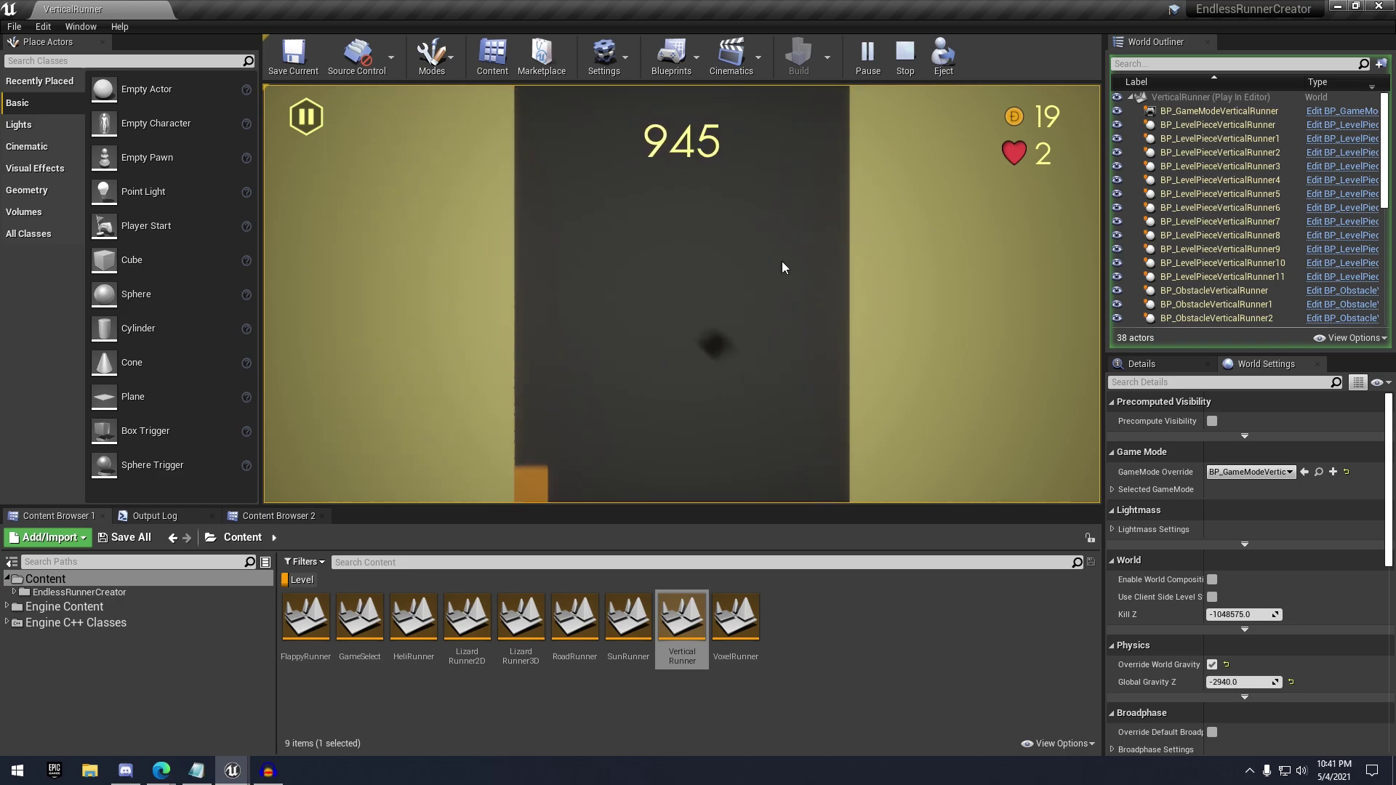
key("Escape")
Open the VoxelRunner level, play it and end the play session
double_click(736, 618)
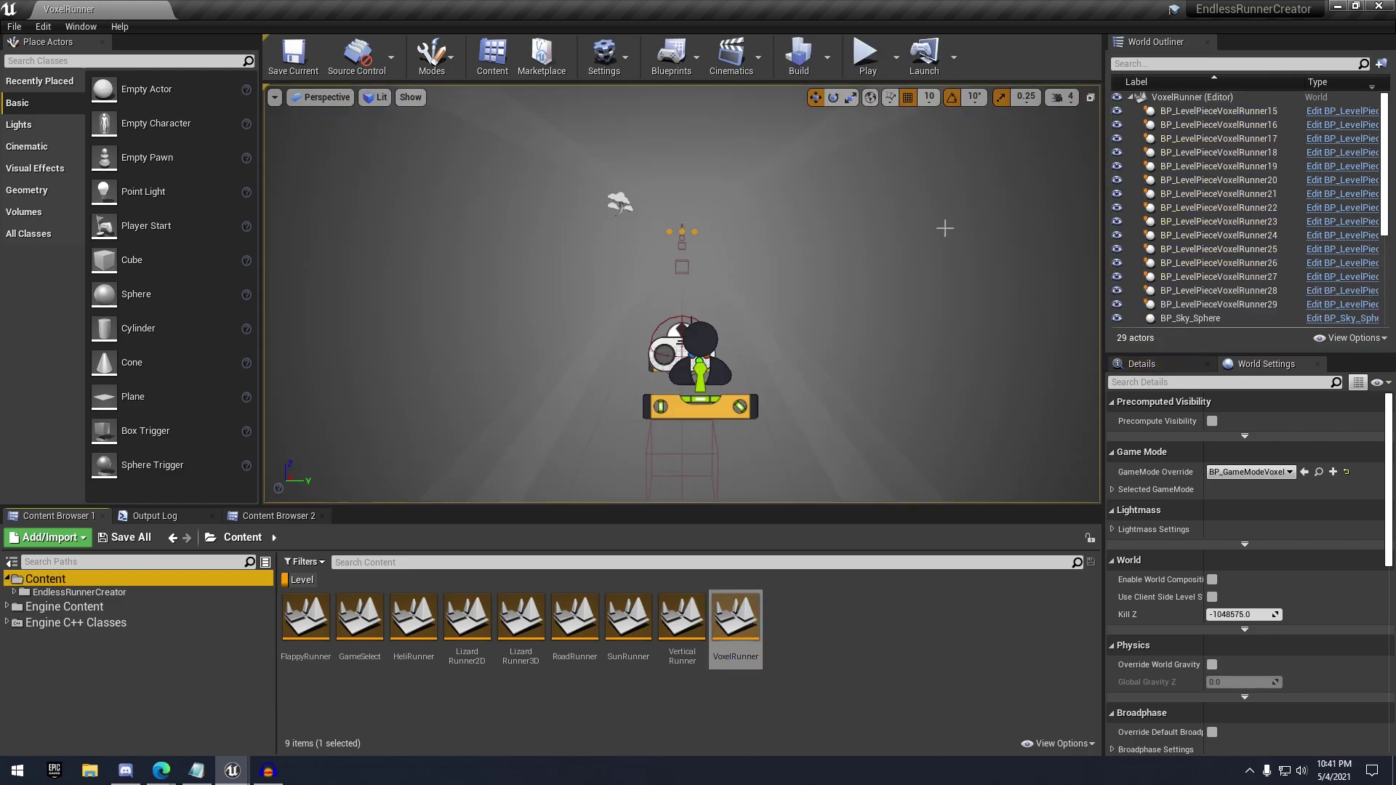
left_click(872, 69)
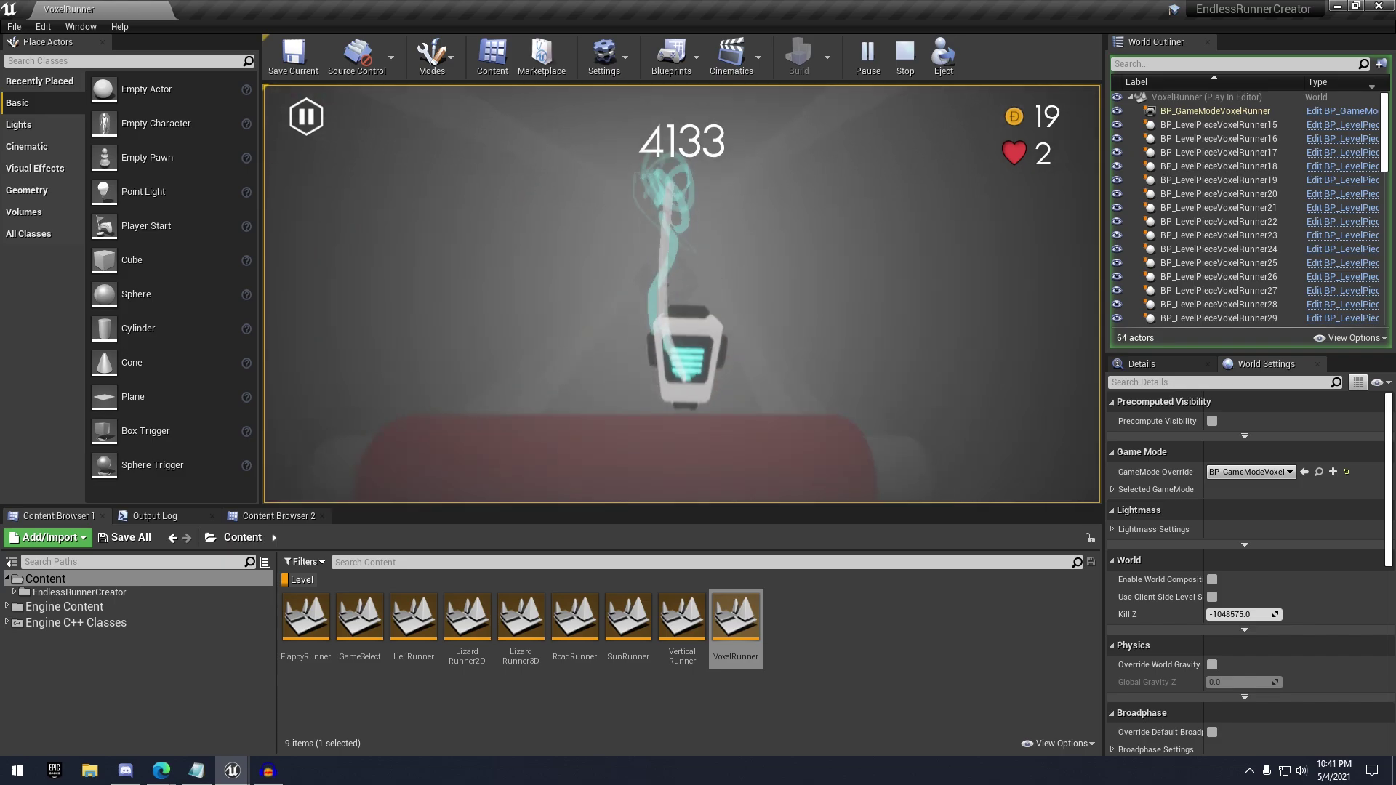
key("Escape")
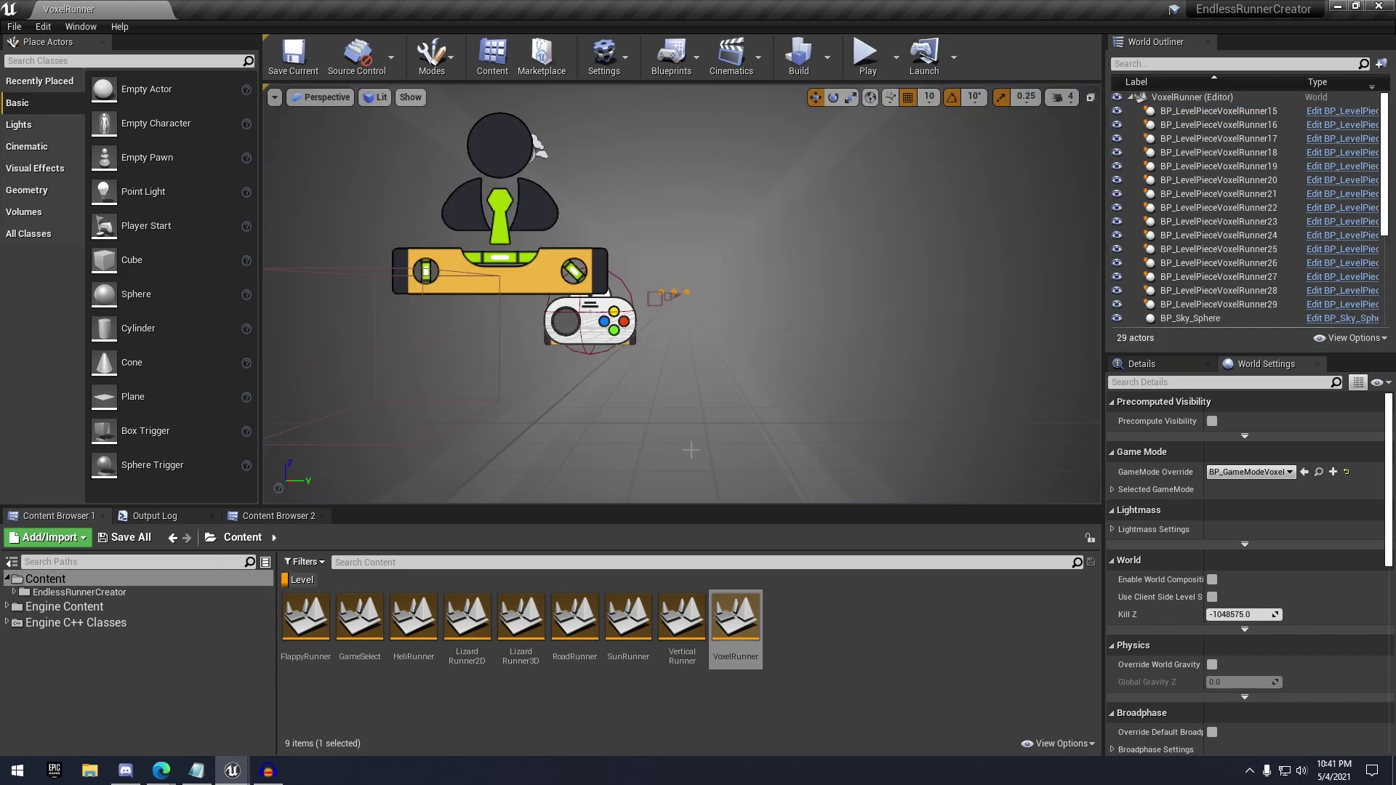
Look through EndlessRunnerCreator's CommonAssets, FlappyRunner, HeliRunner and LizardRunner folders and open LizardRunner's Blueprints folder
left_click(14, 593)
left_click(125, 604)
left_click(117, 615)
left_click(147, 627)
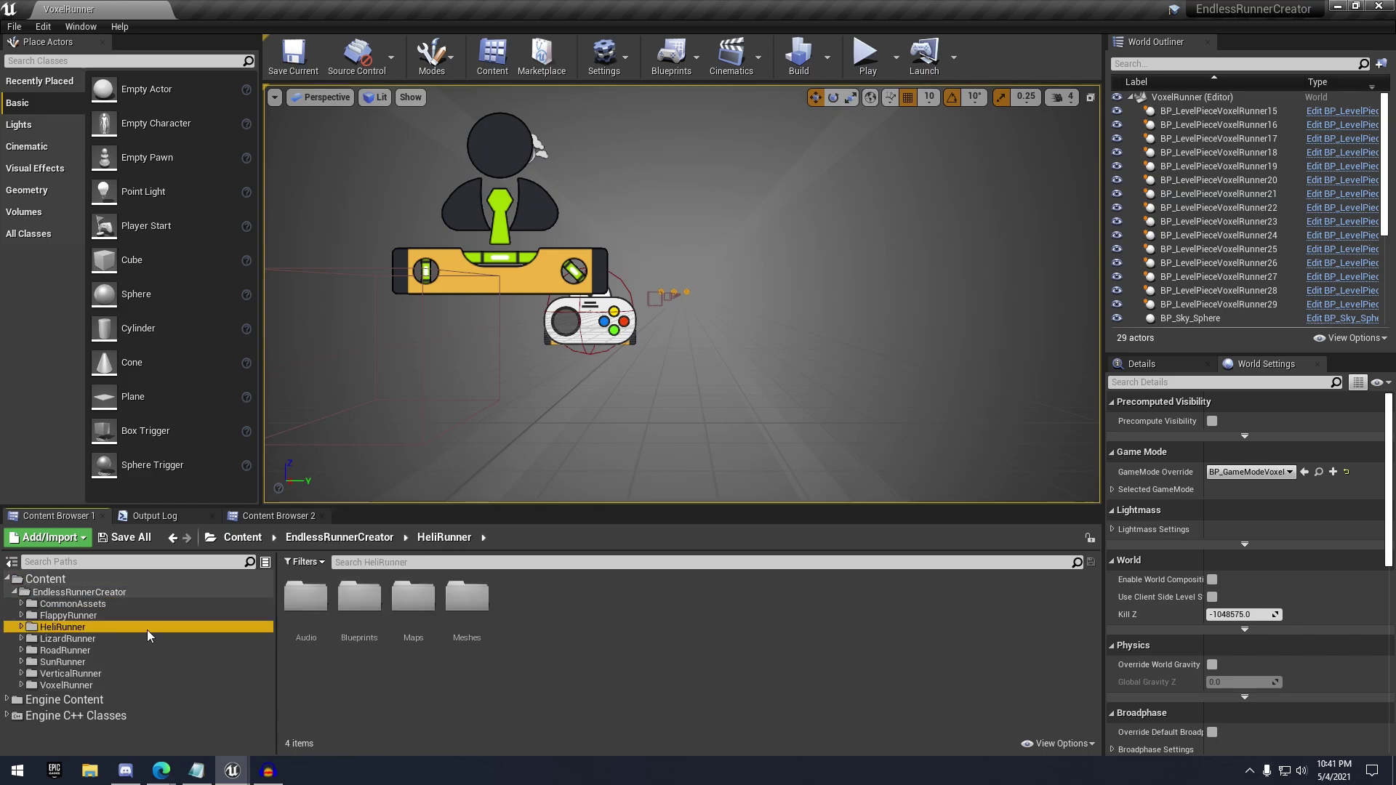
left_click(108, 638)
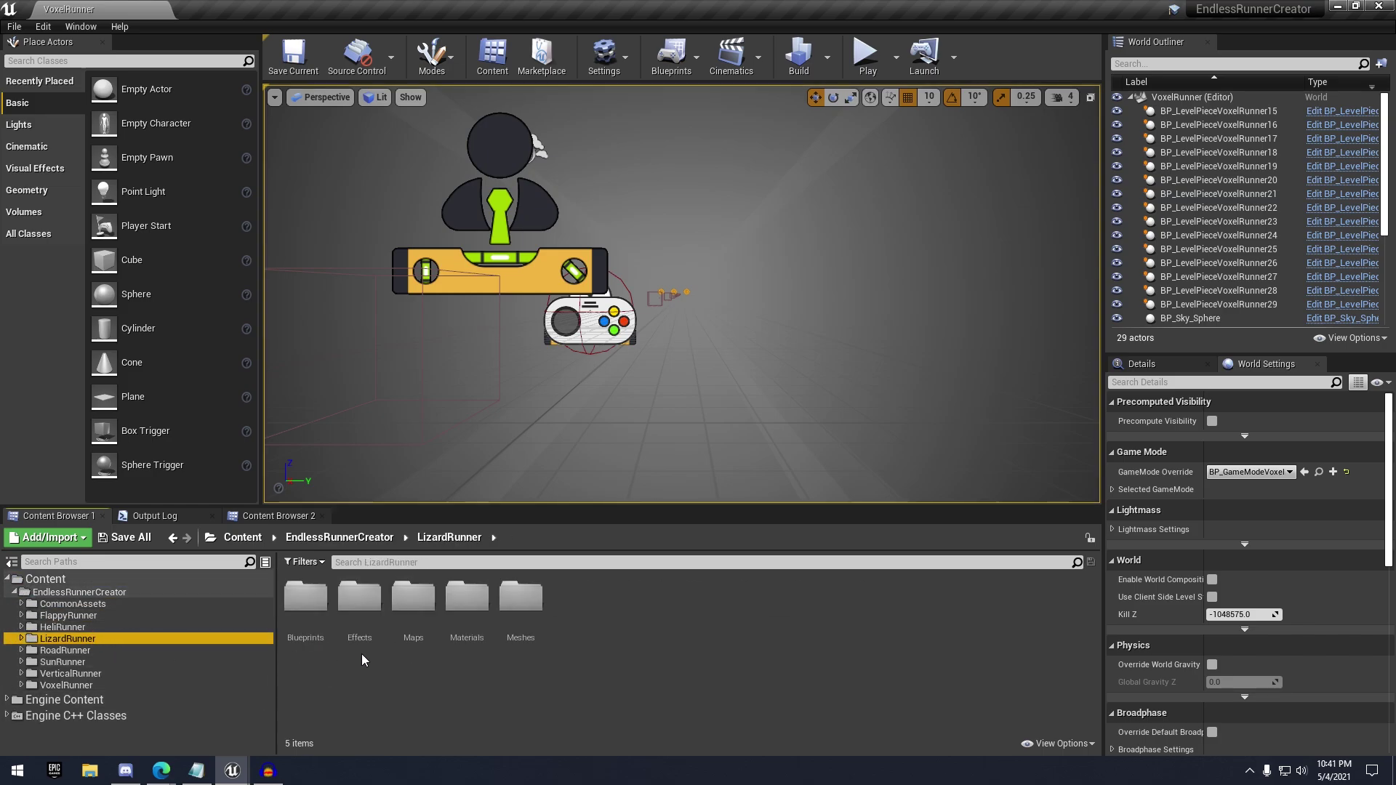
double_click(328, 627)
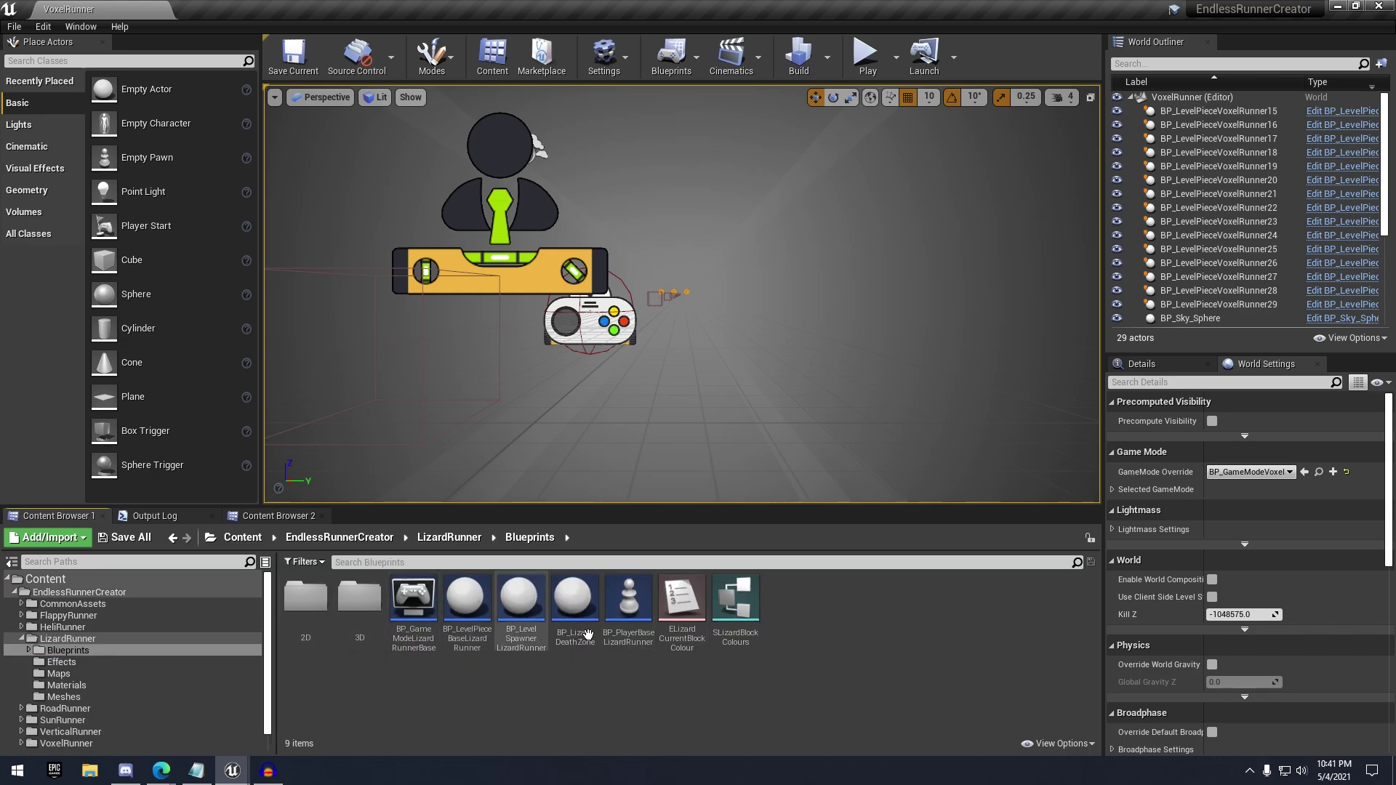
Return to the LizardRunner folder and look around the VoxelRunner level in the viewport
left_click(473, 538)
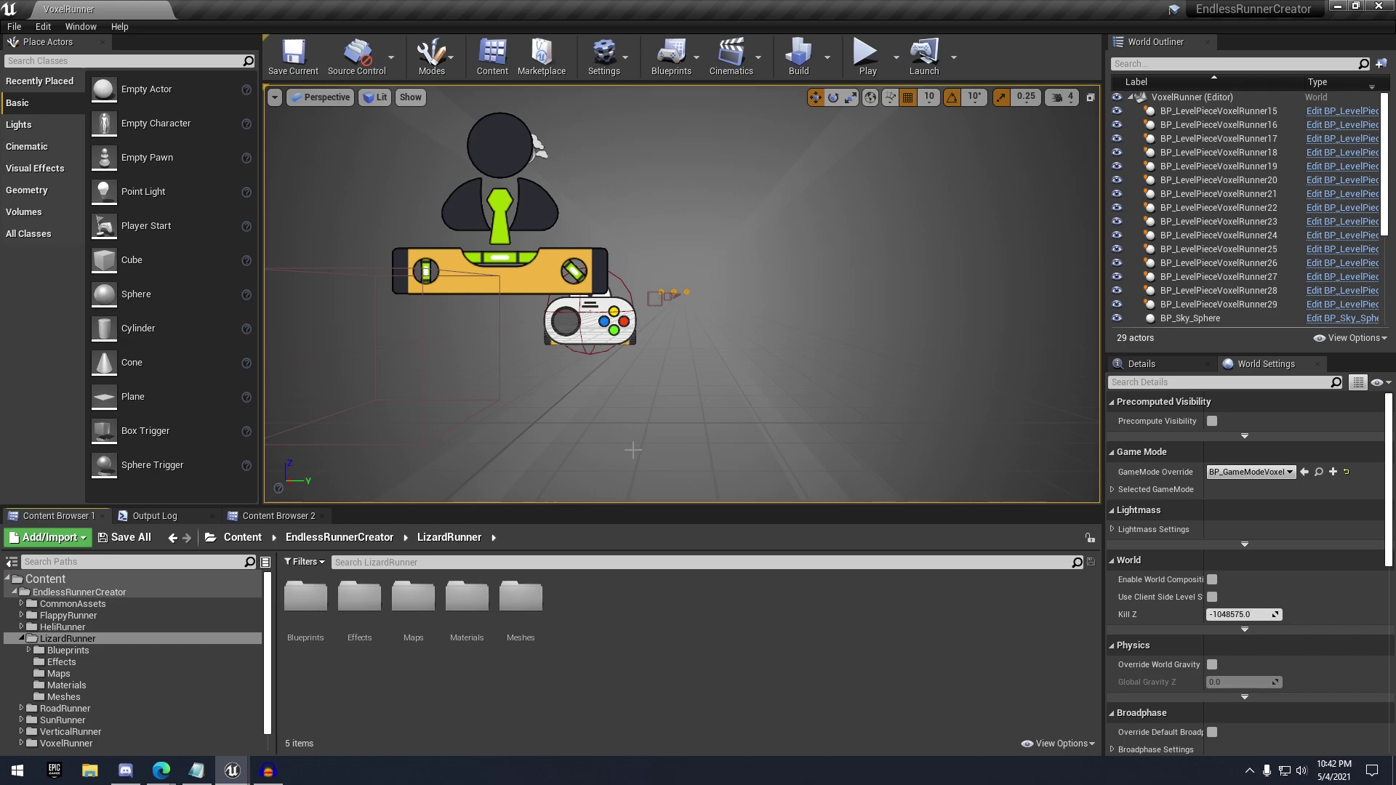
scroll(858, 351, "up", 3)
scroll(858, 355, "down", 5)
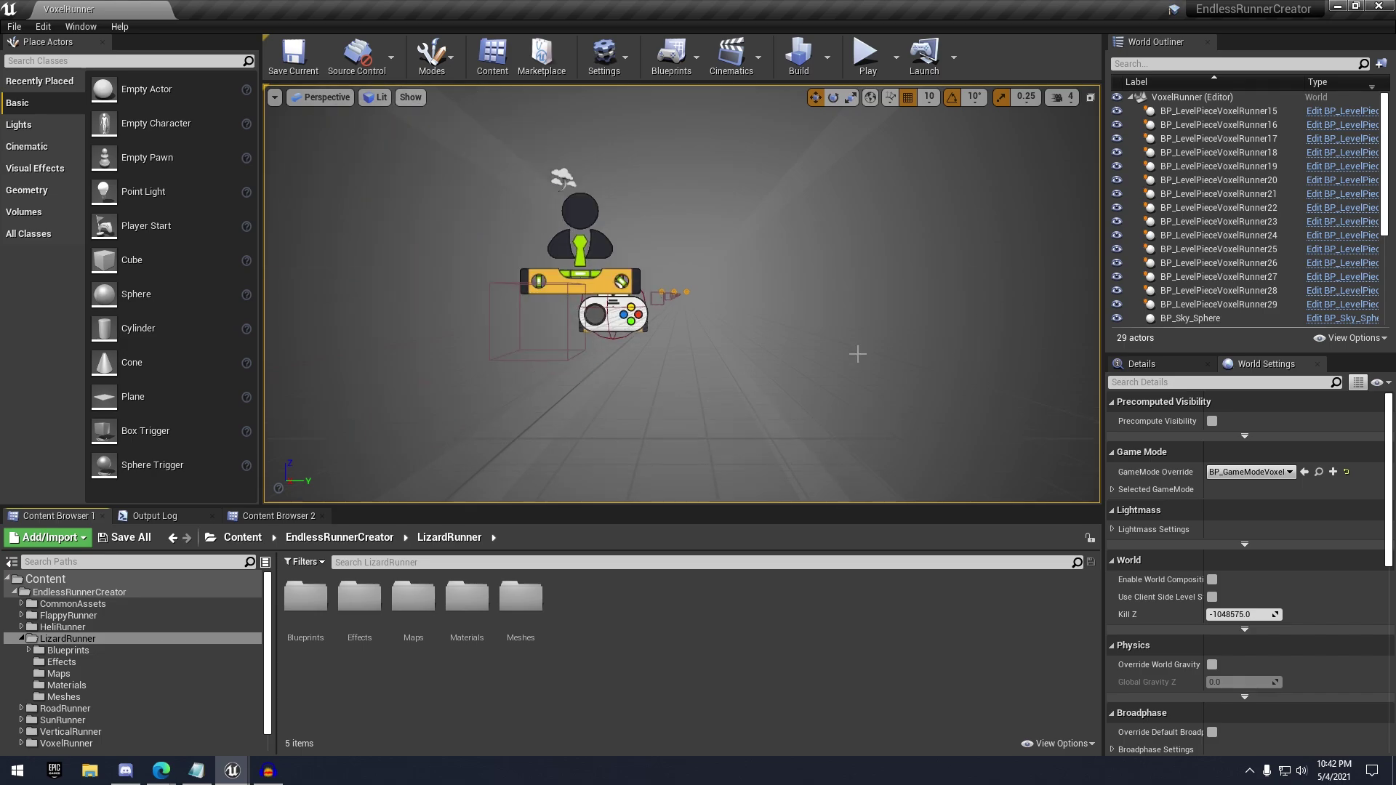
right_click_drag(905, 339, 876, 252)
key("w")
right_click_drag(815, 360, 826, 383)
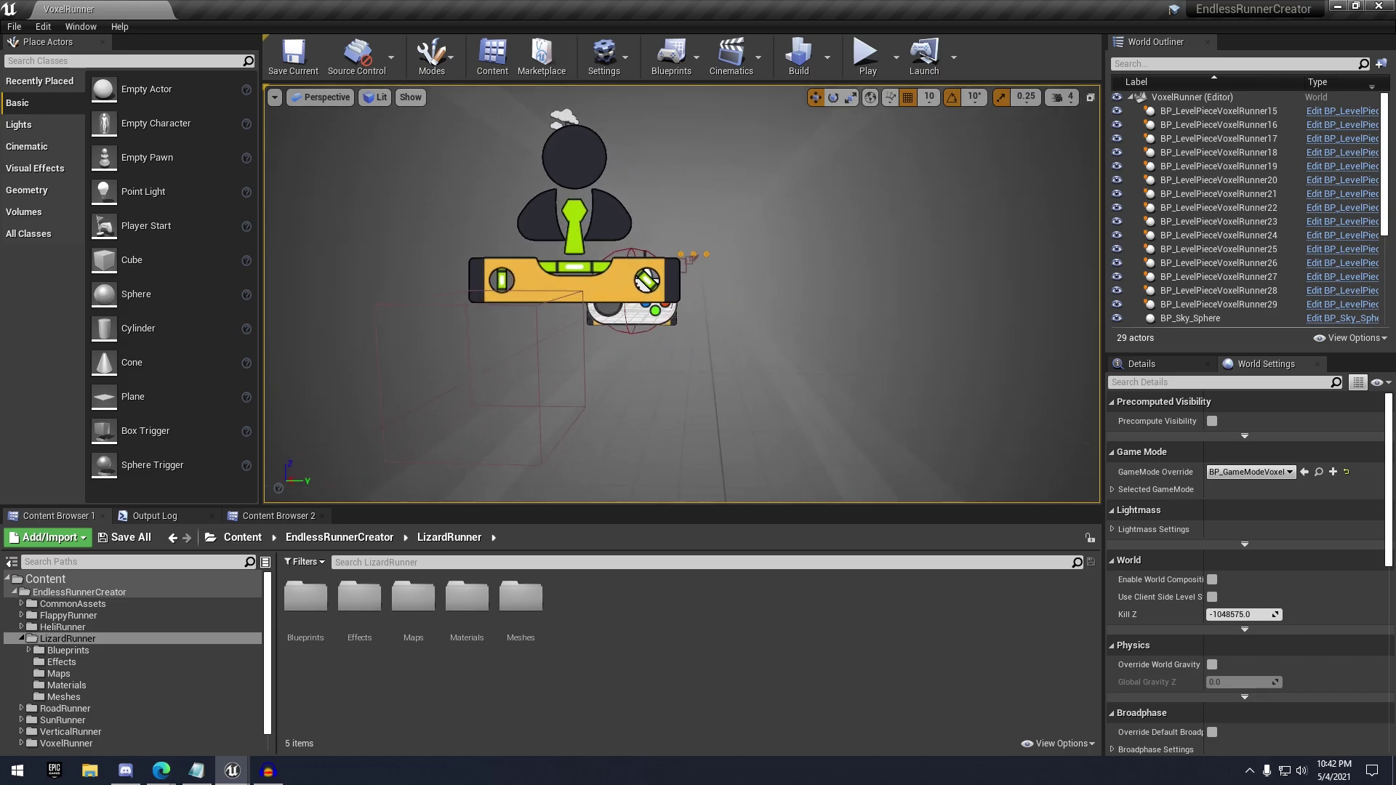
middle_click_drag(826, 383, 826, 465)
right_click_drag(822, 372, 824, 385)
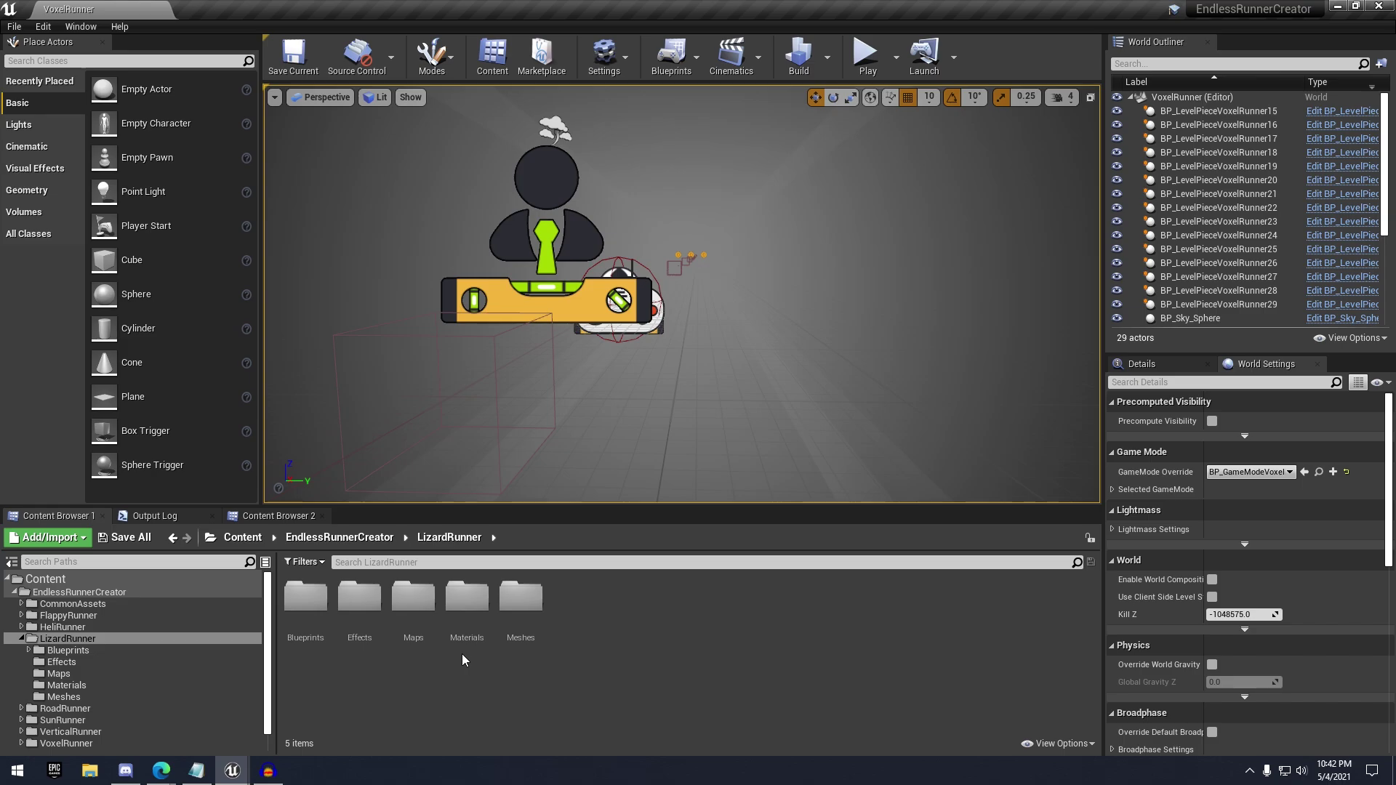
middle_click_drag(553, 466, 436, 455)
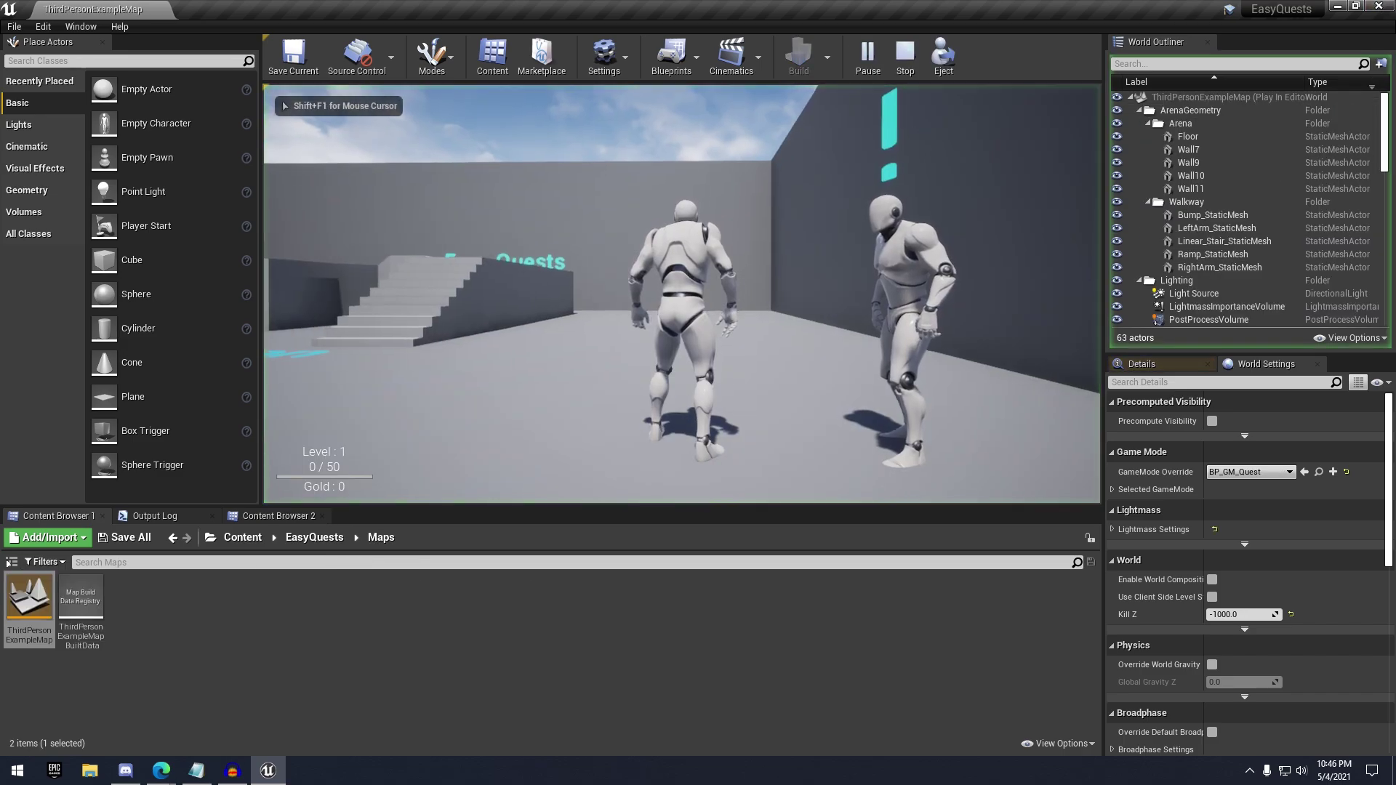
Walk the mannequin around the EasyQuests ThirdPersonExampleMap to view the arena and its NPCs area
key("w")
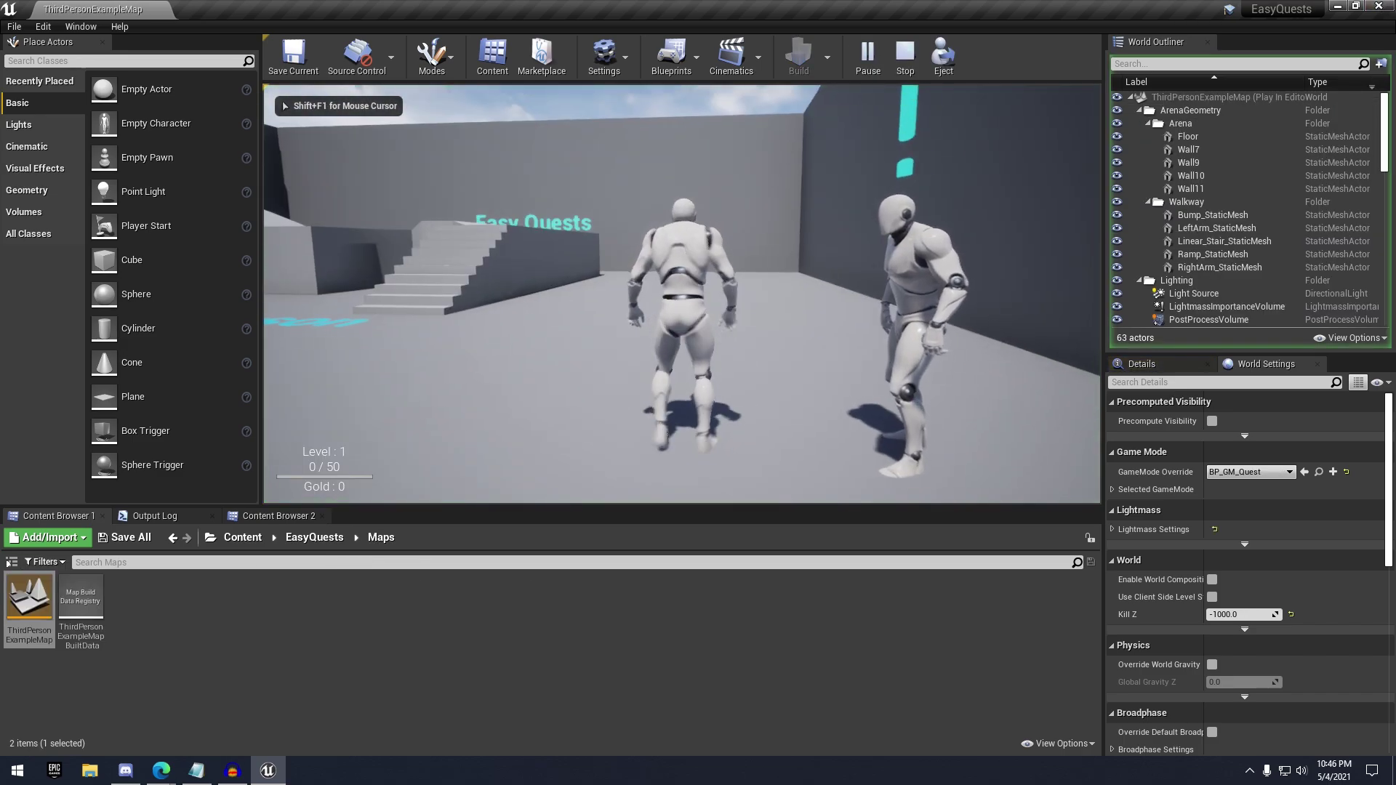
key("w")
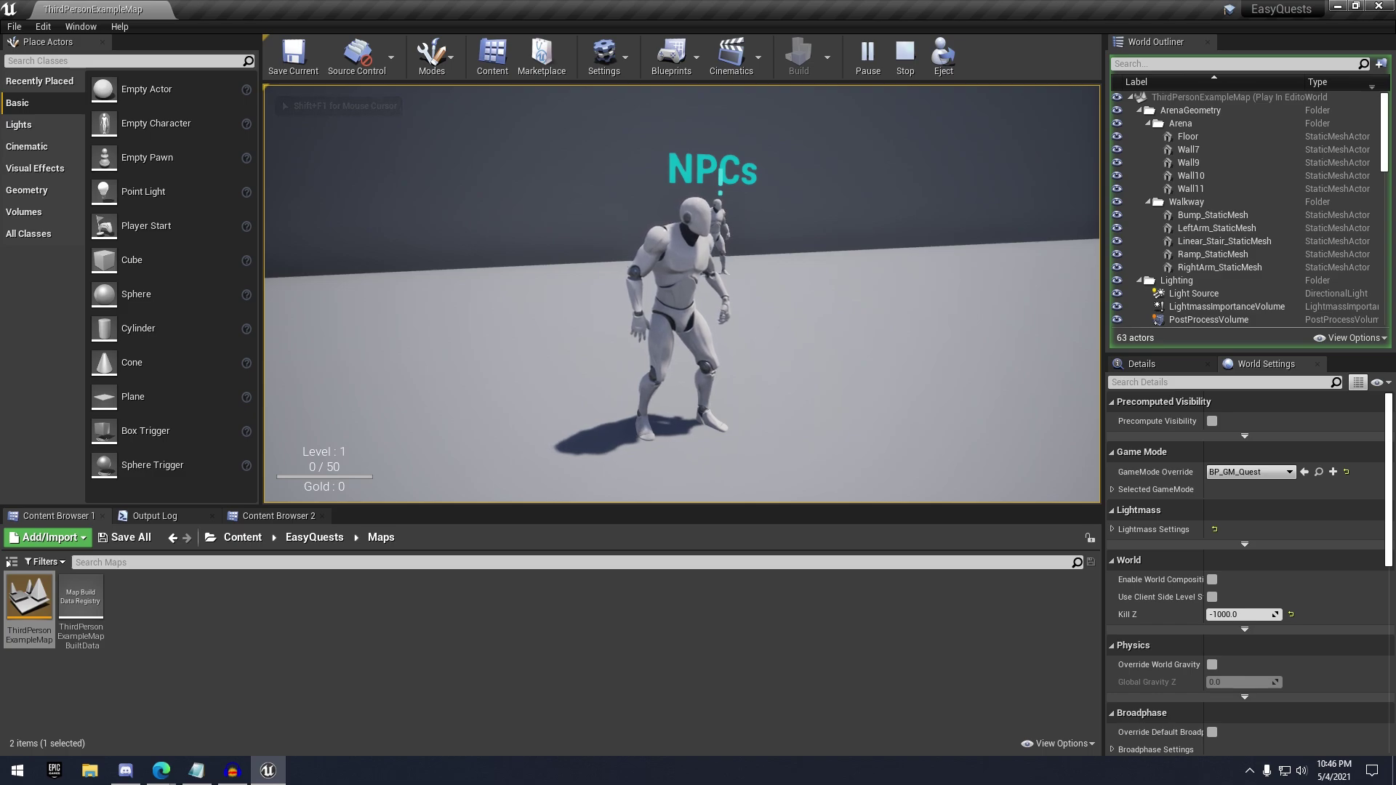
key("w")
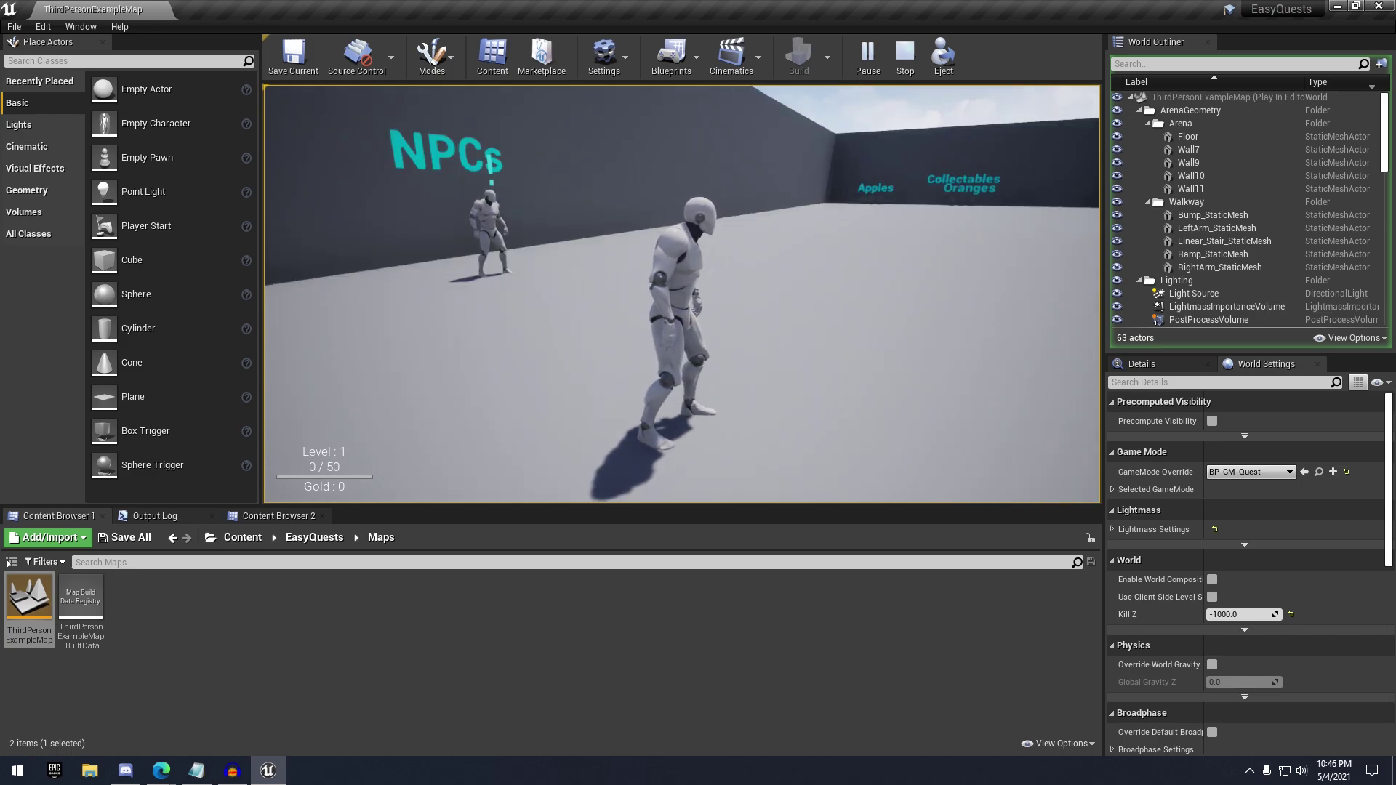
key("w")
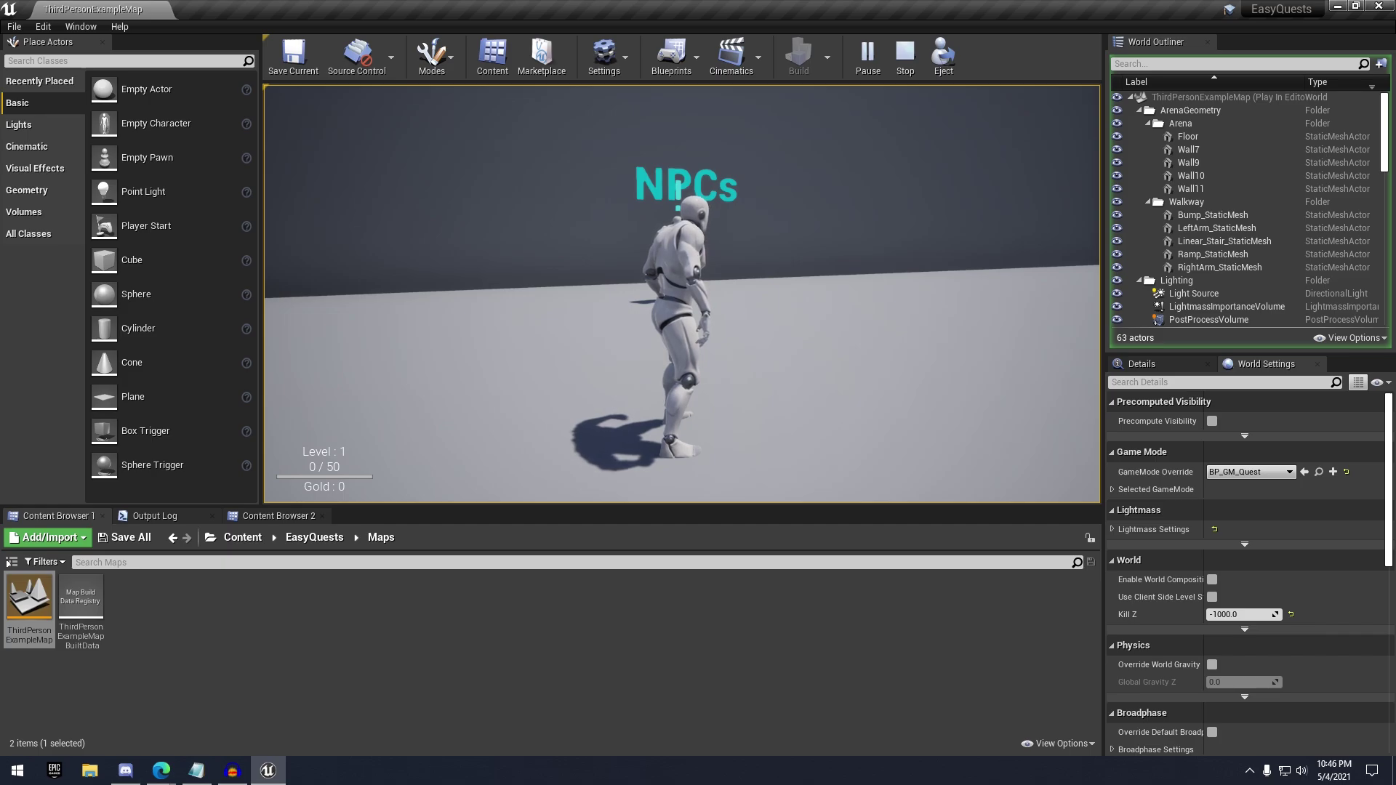
key("w")
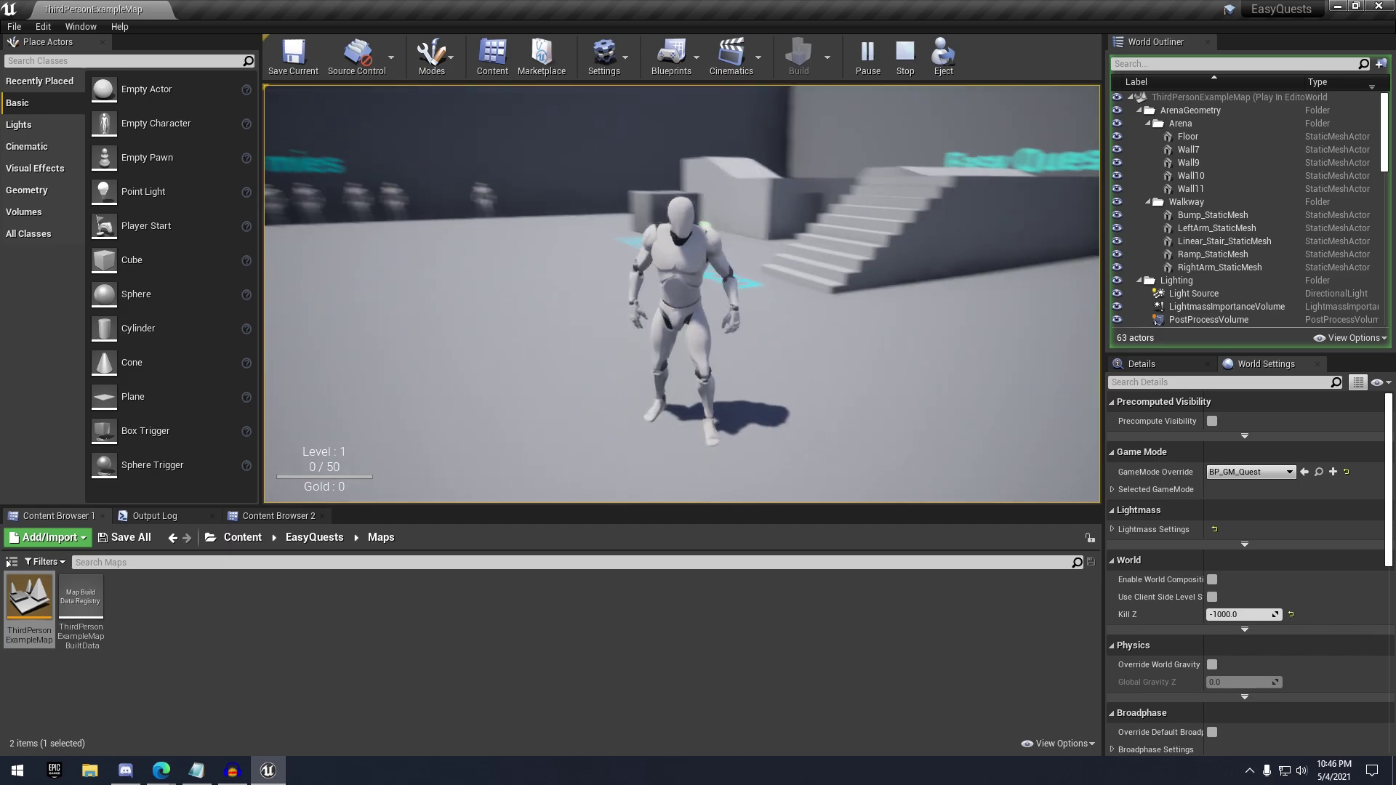
Run the character to the NPC under the NPCs sign and accept the quest The Beginning
key("w")
key("w")
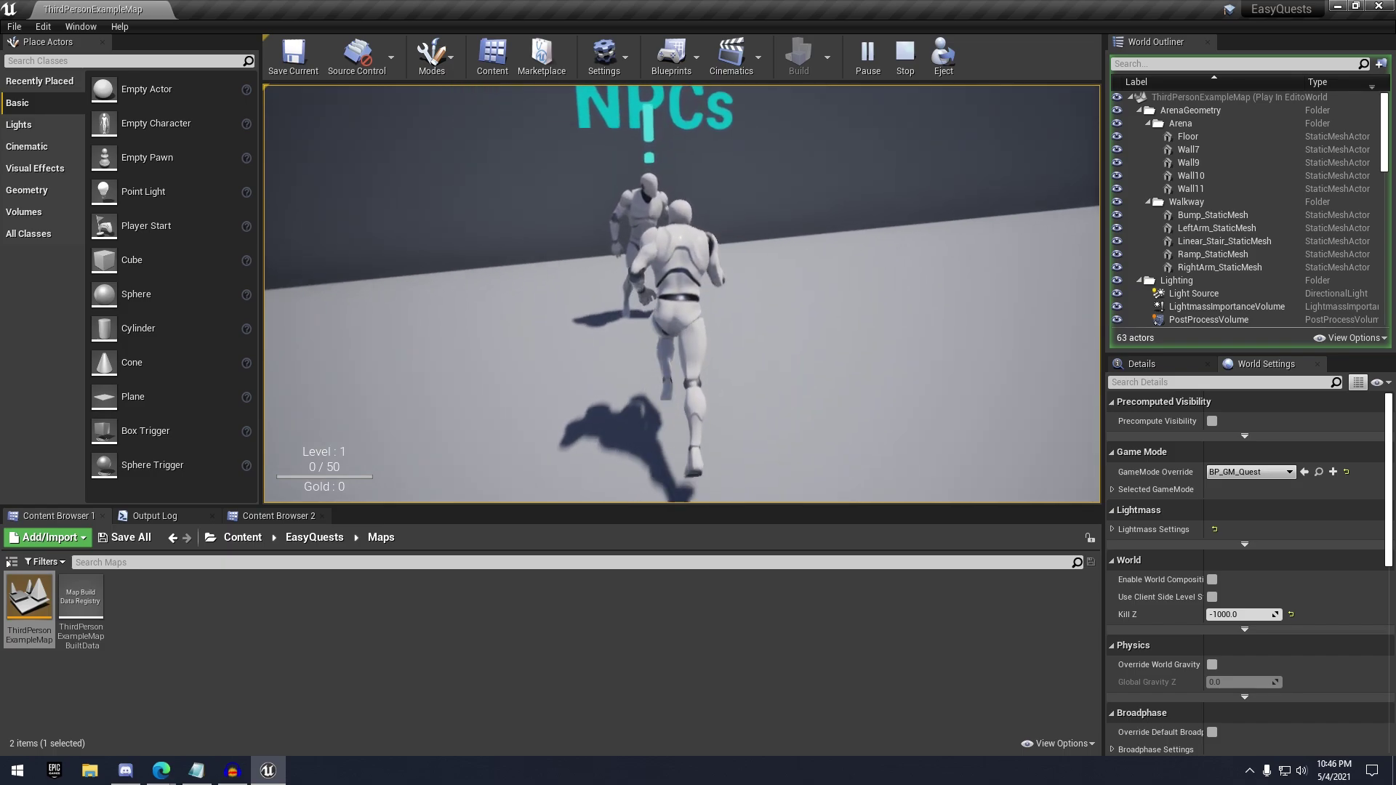
key("w")
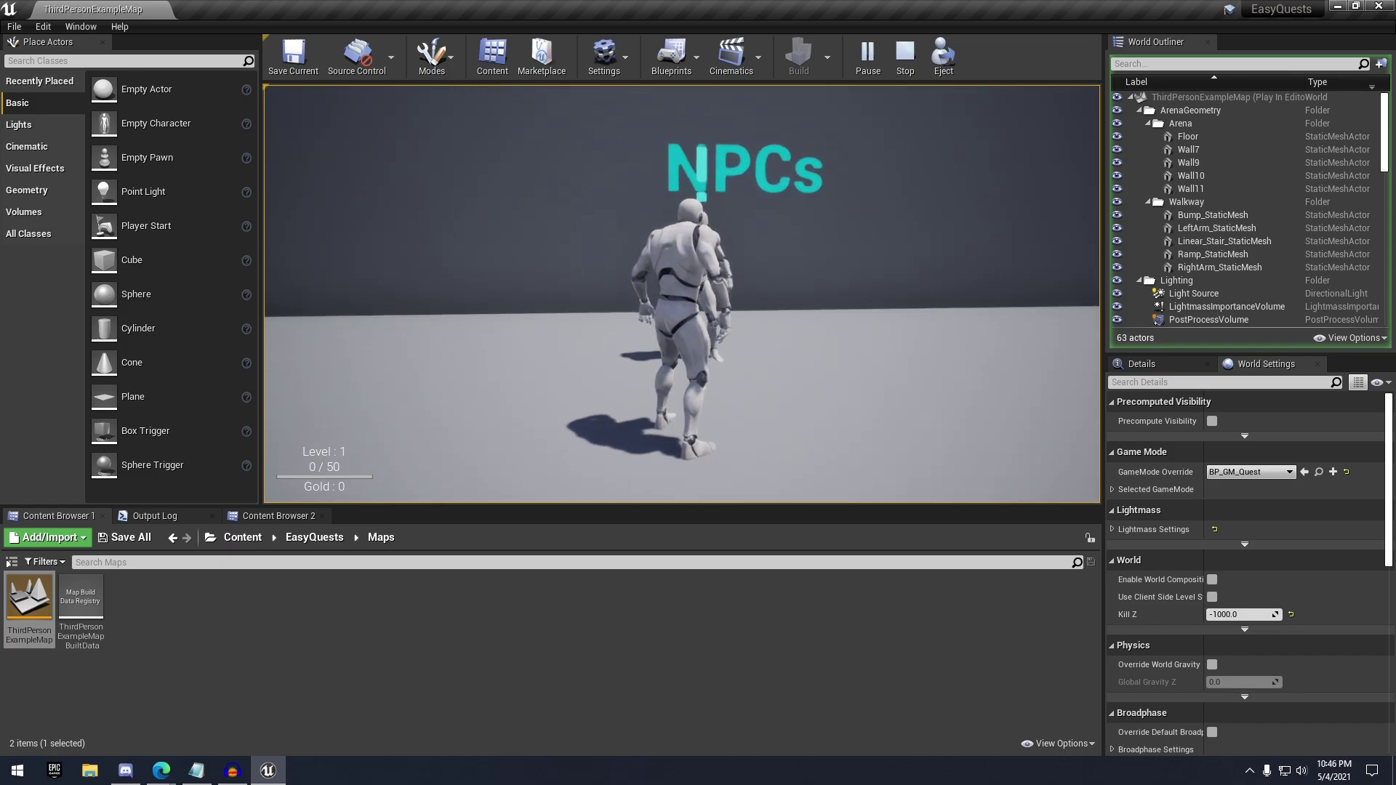
key("w")
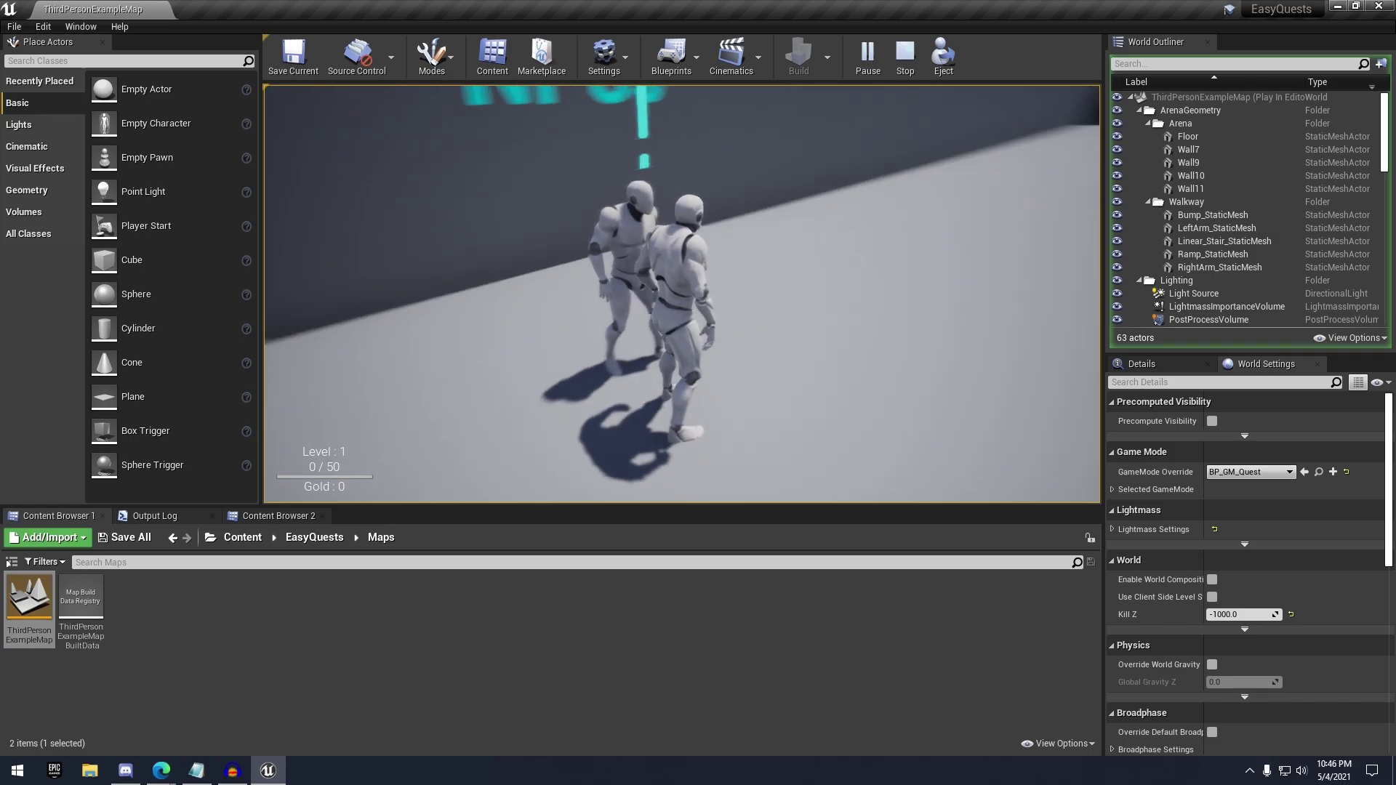
key("s")
key("a")
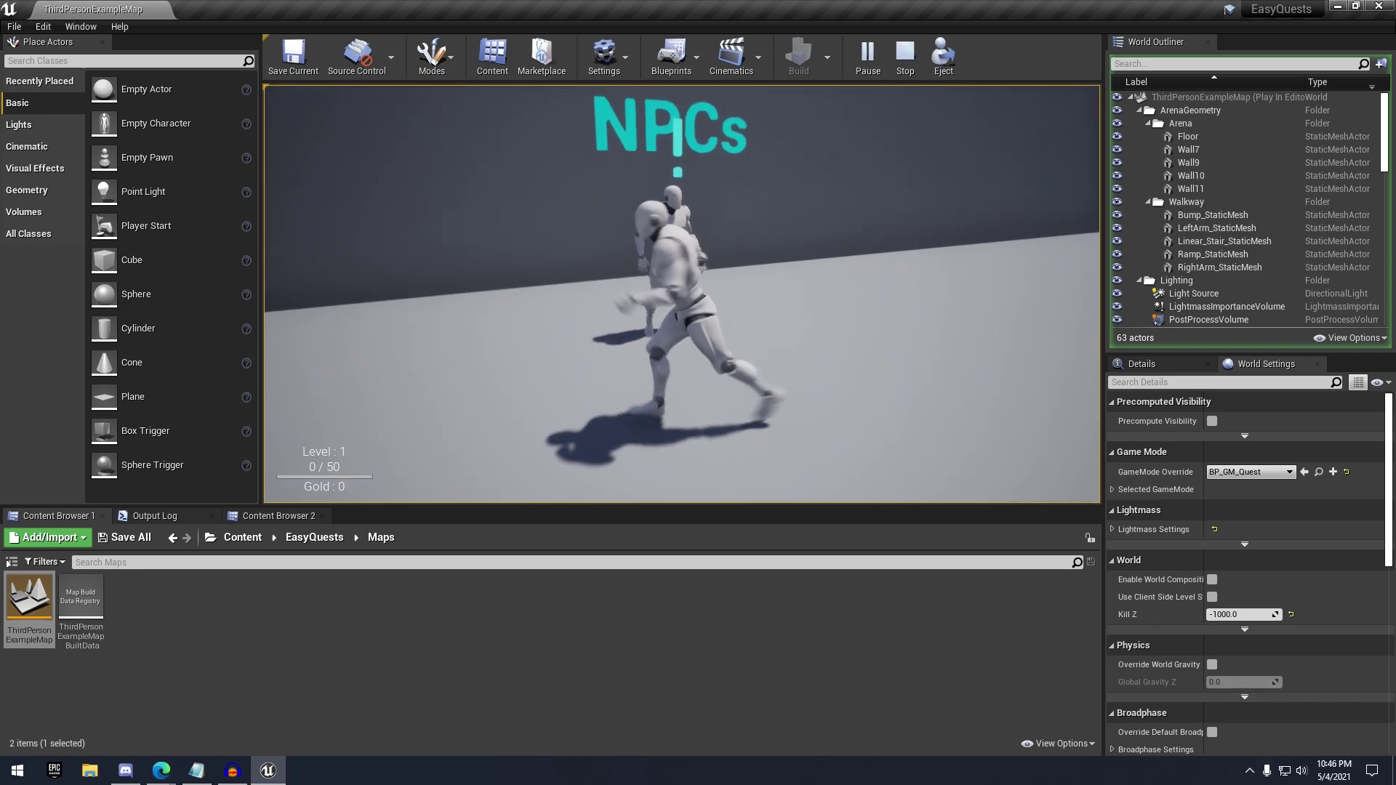
key("w")
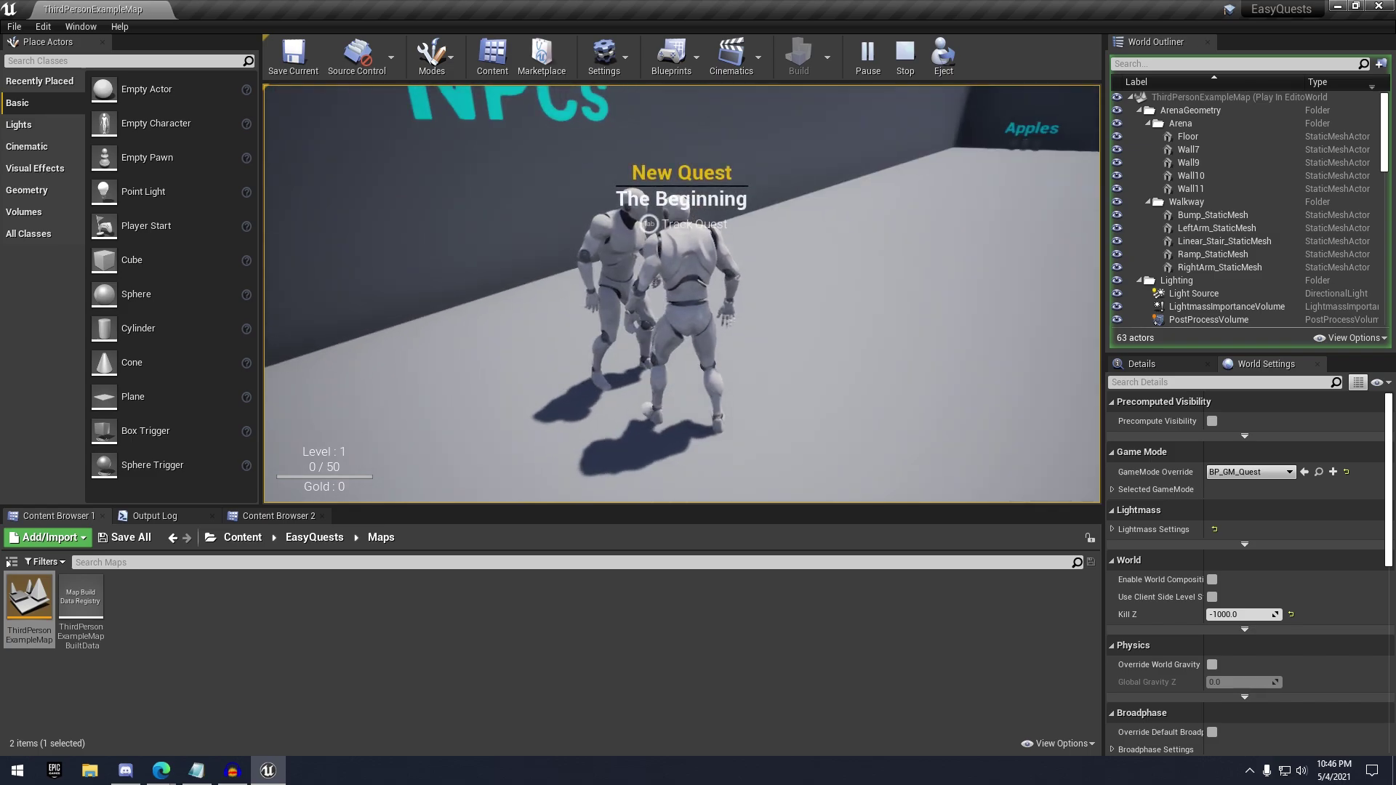
Walk towards the apples, select The Beginning in the quest journal to track and review it, and close the journal
key("w")
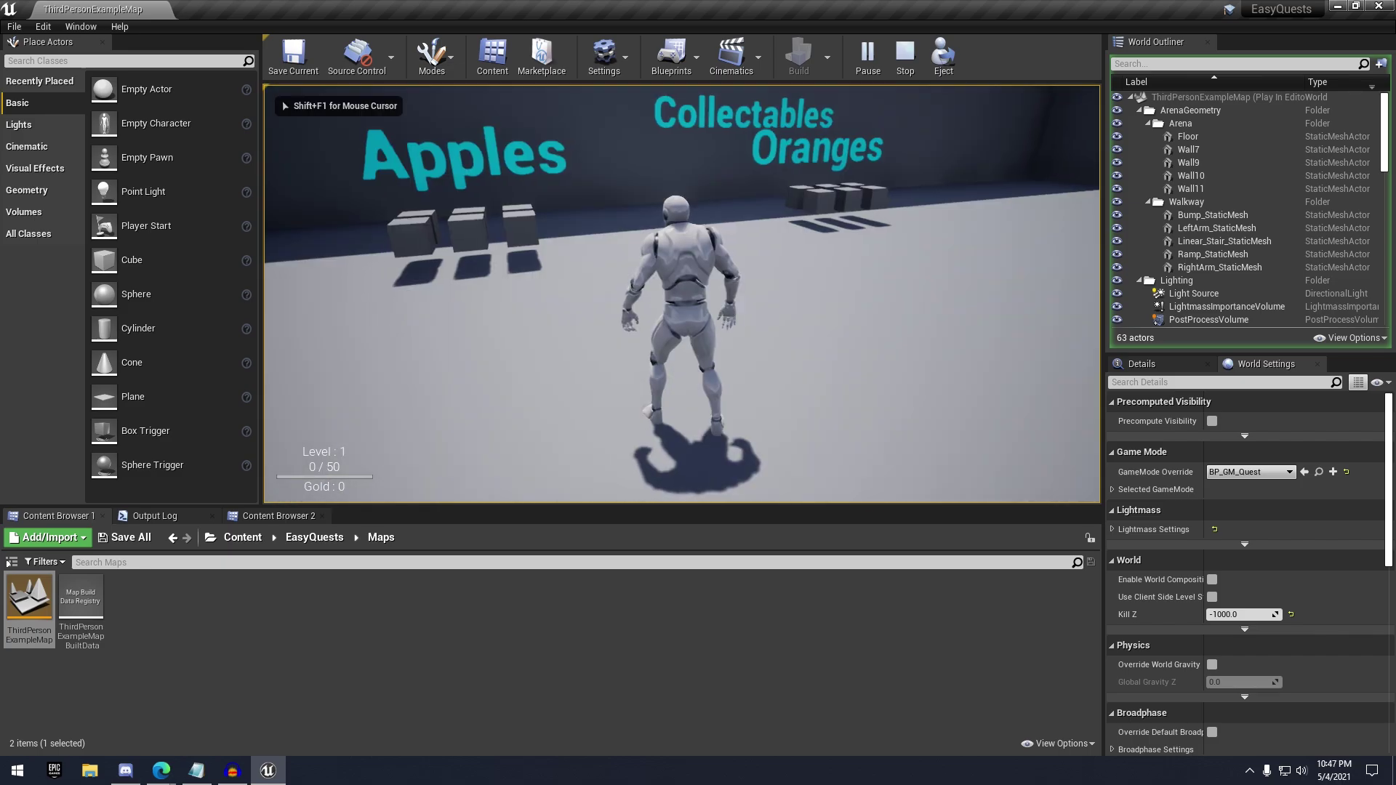
key("j")
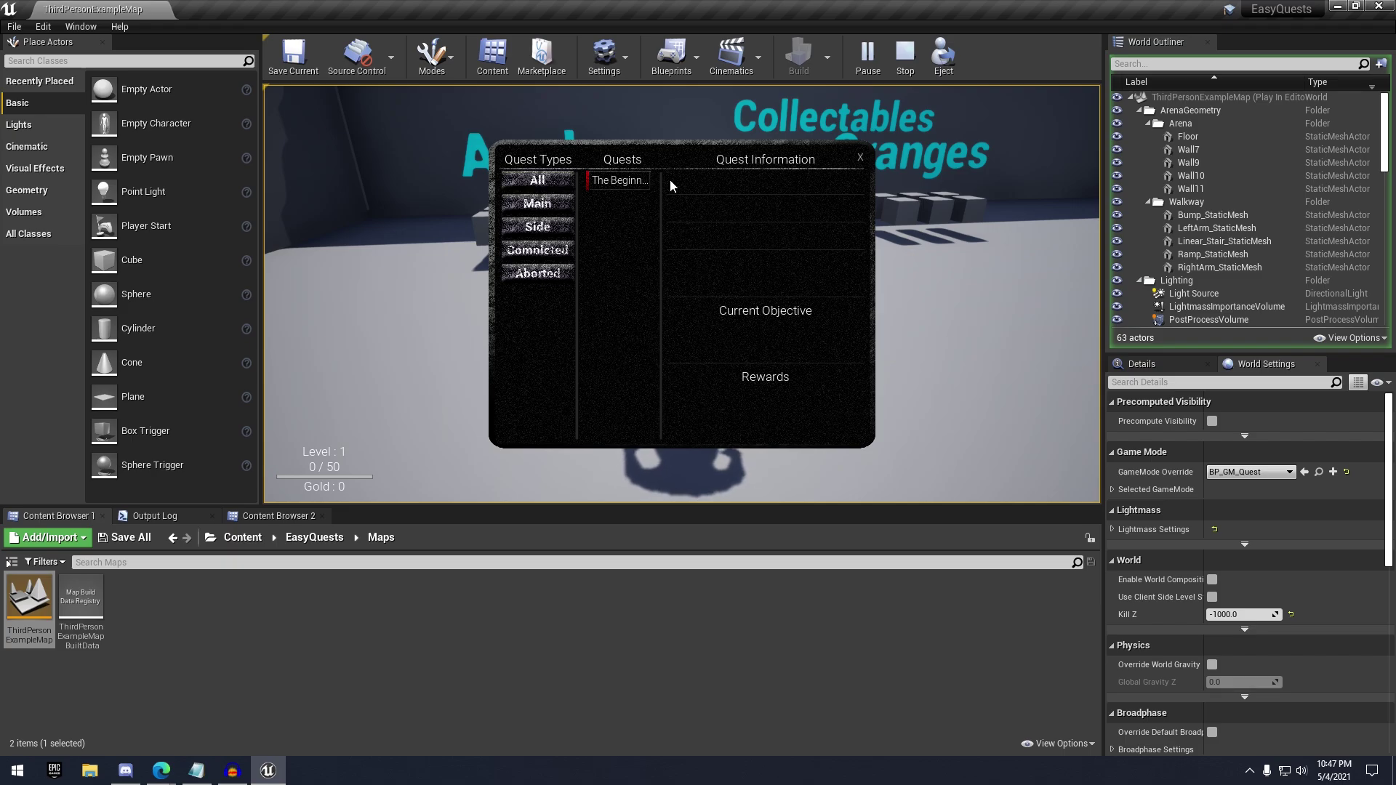
left_click(630, 182)
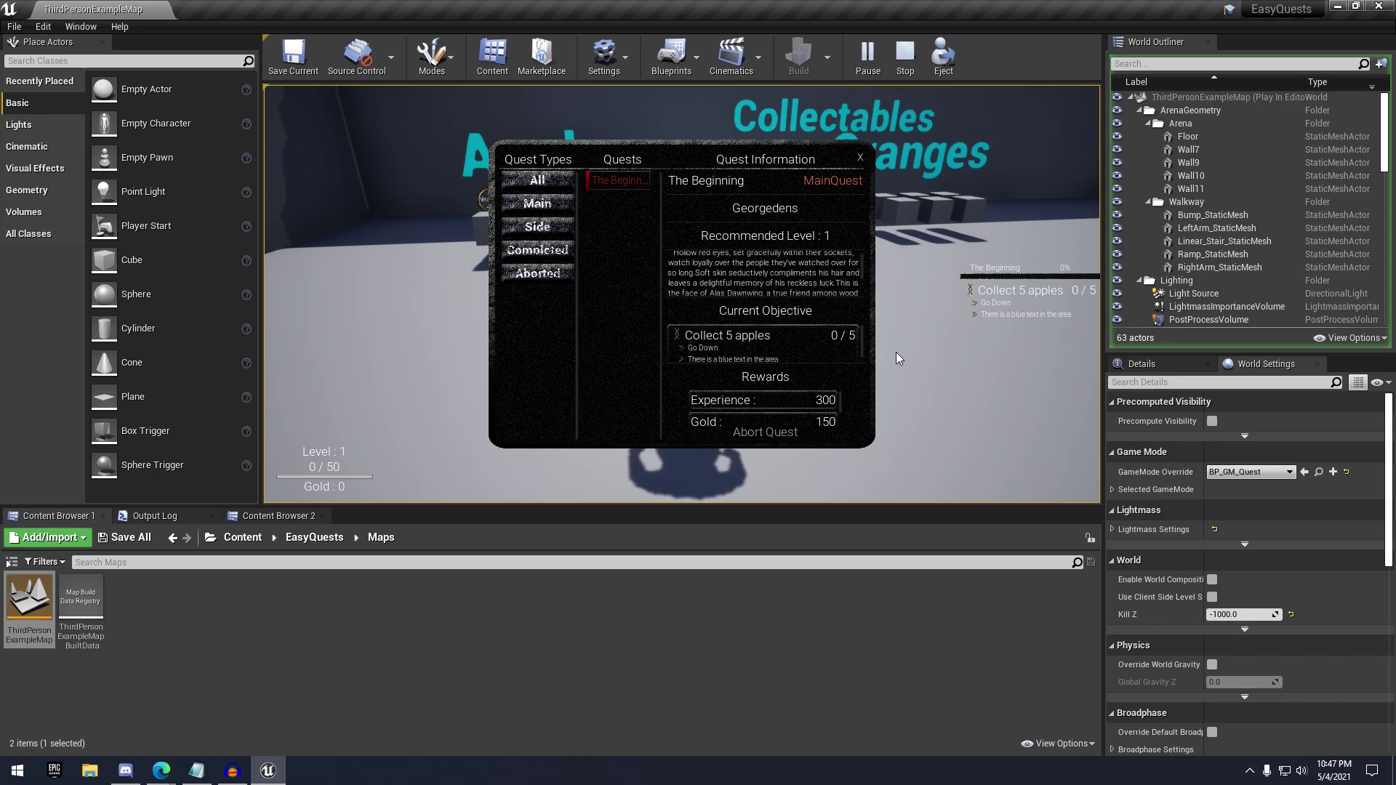
scroll(795, 395, "down", 2)
key("j")
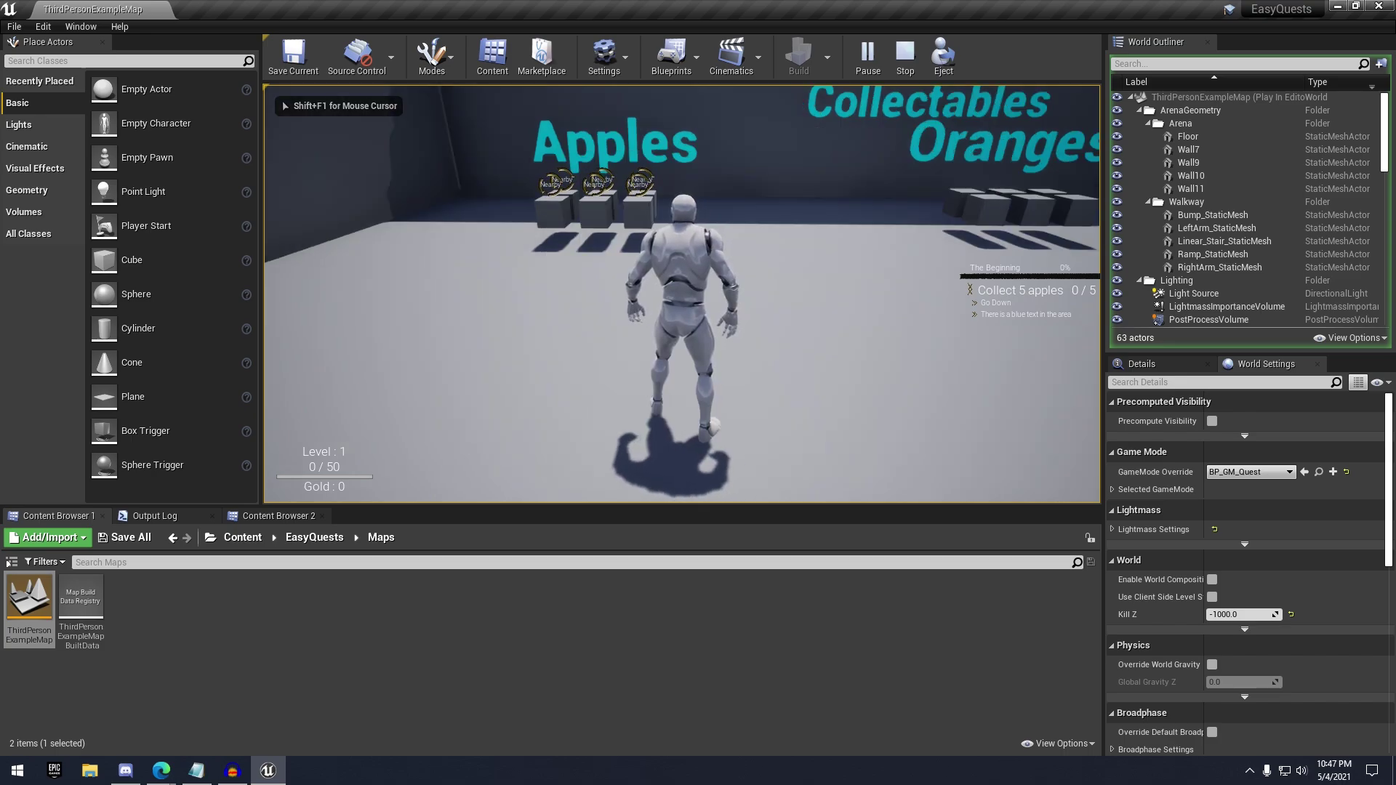
Run the character through the blocks under the Apples sign to collect 5 apples for the quest
key("a")
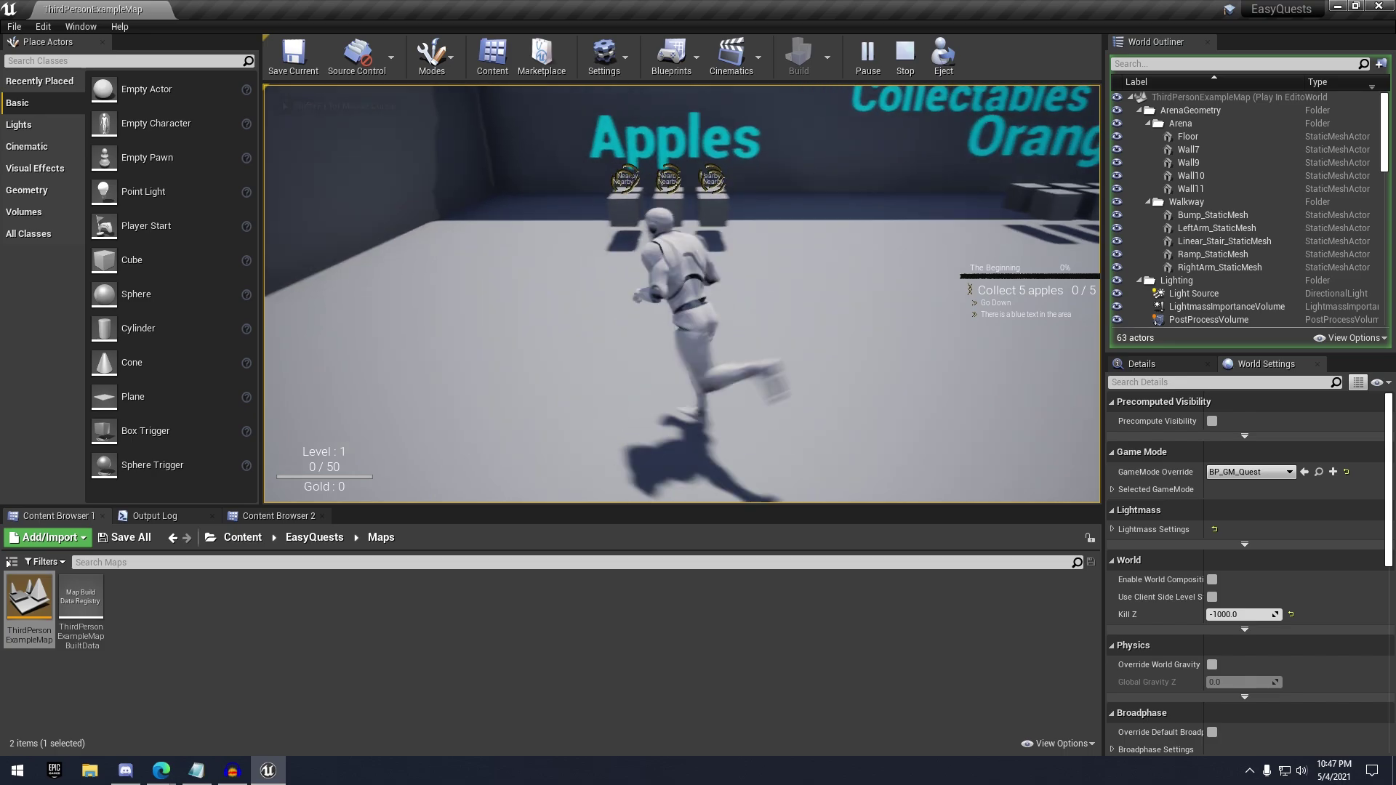
key("w")
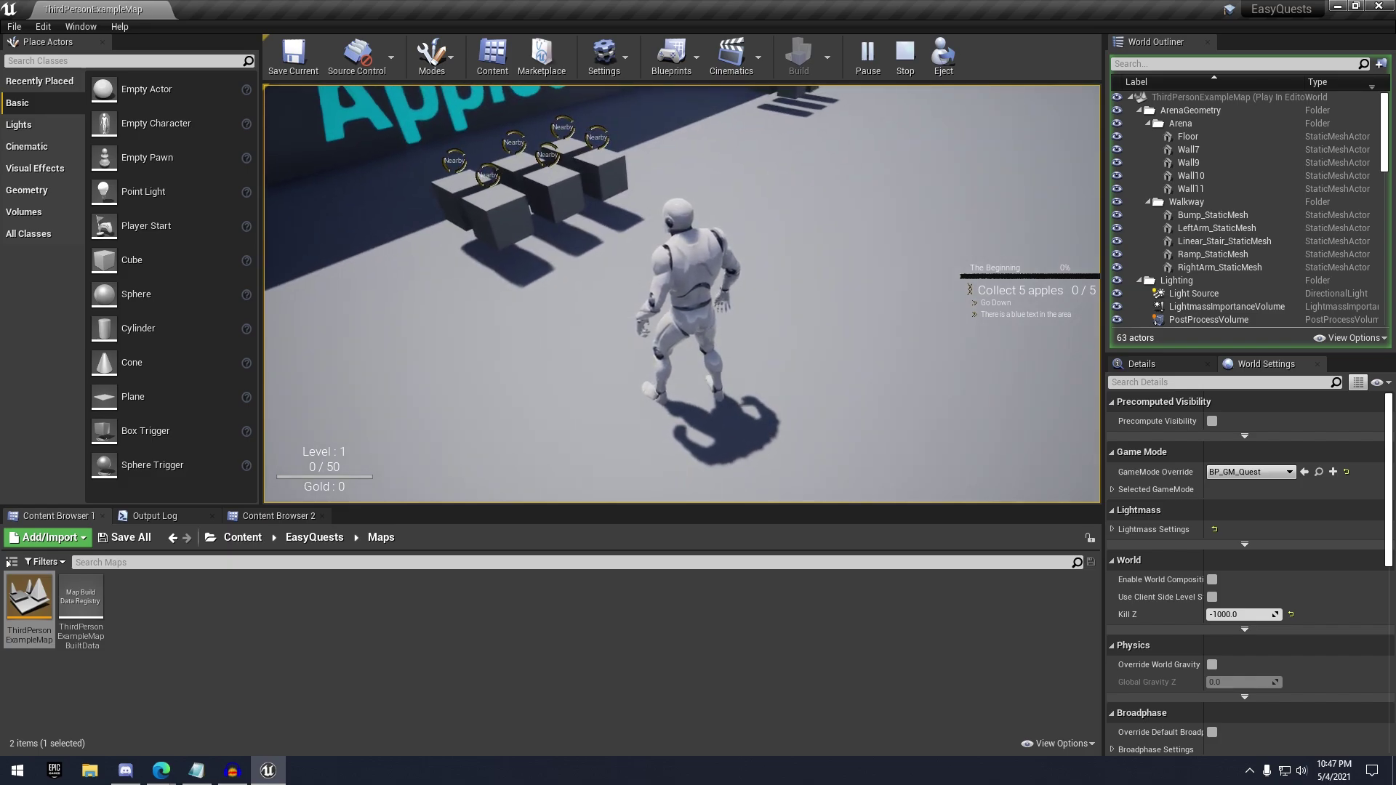
key("s")
key("d")
key("w")
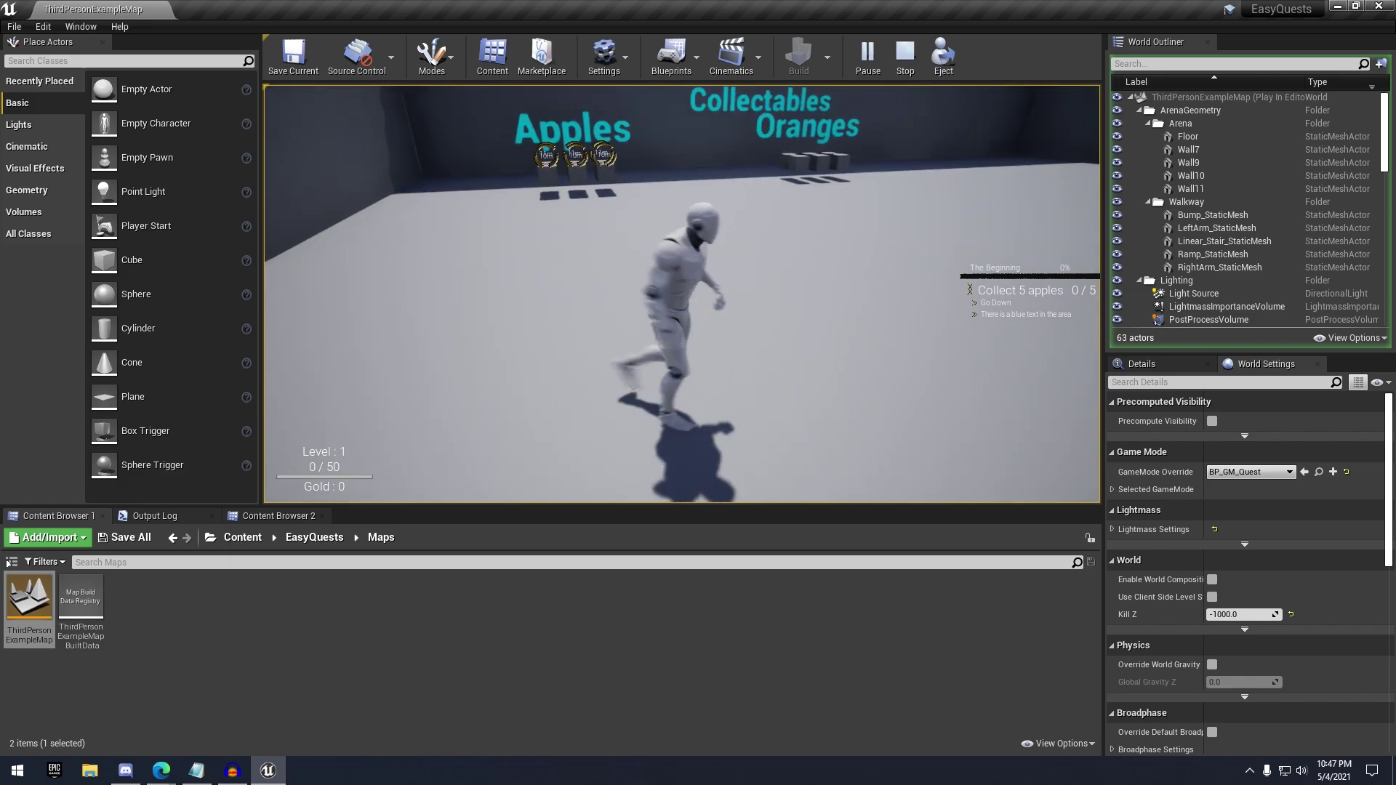
key("w")
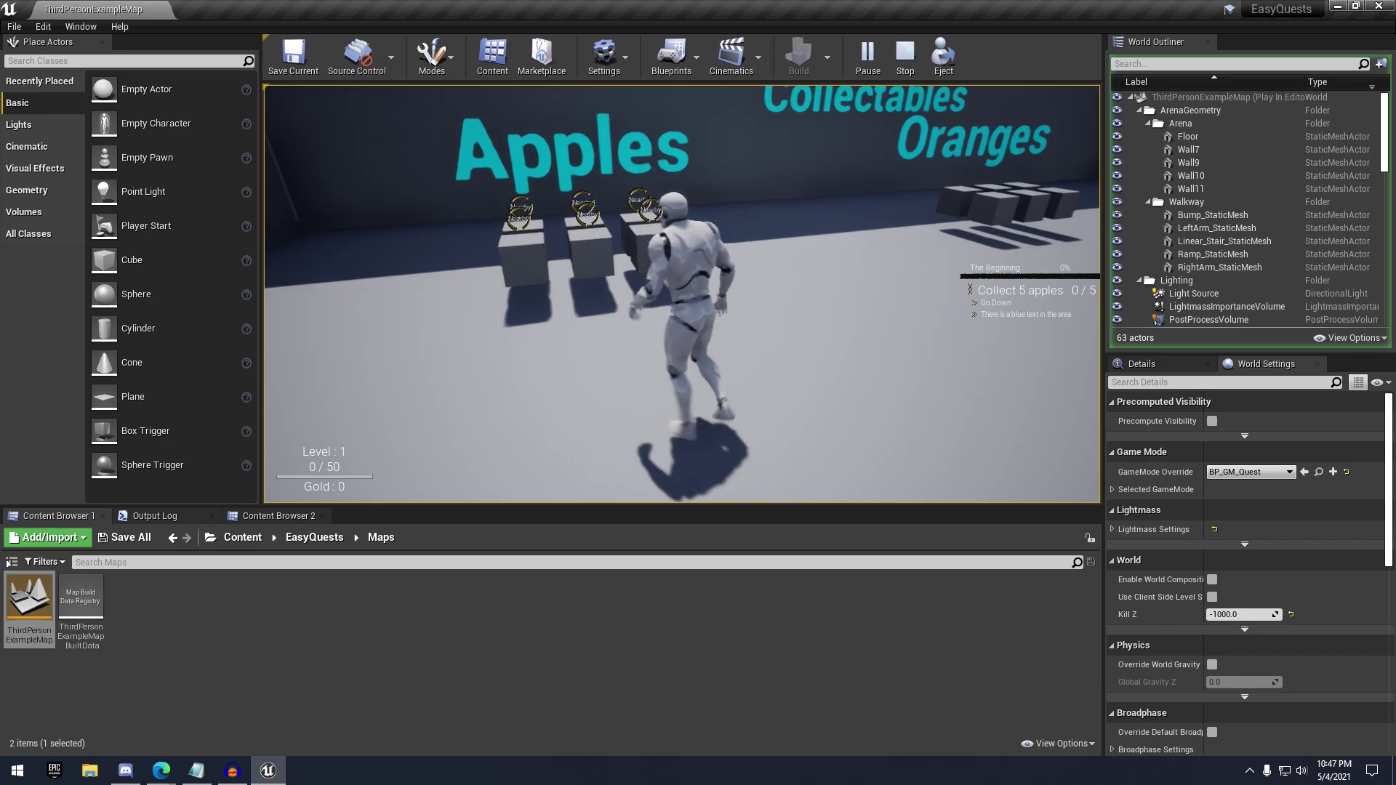
key("w")
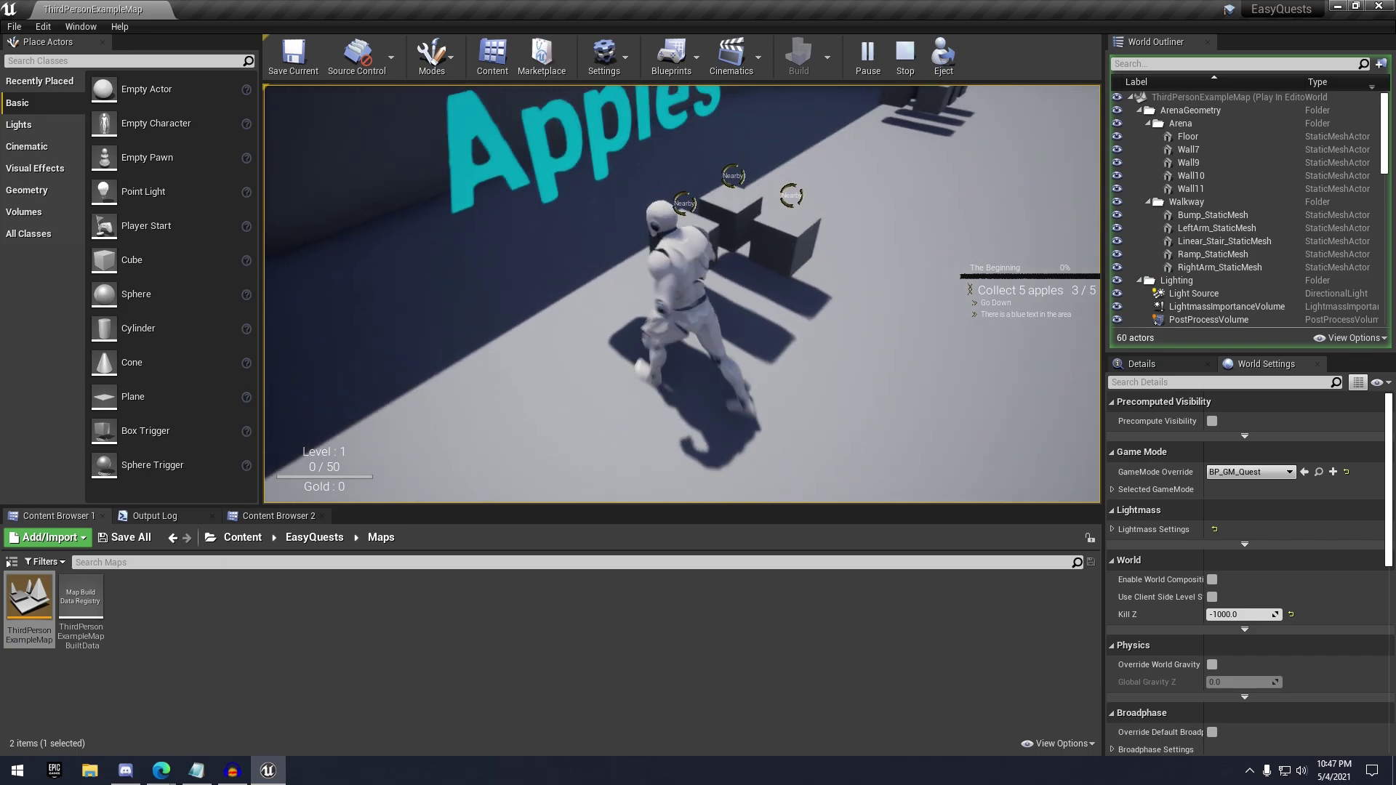
key("w")
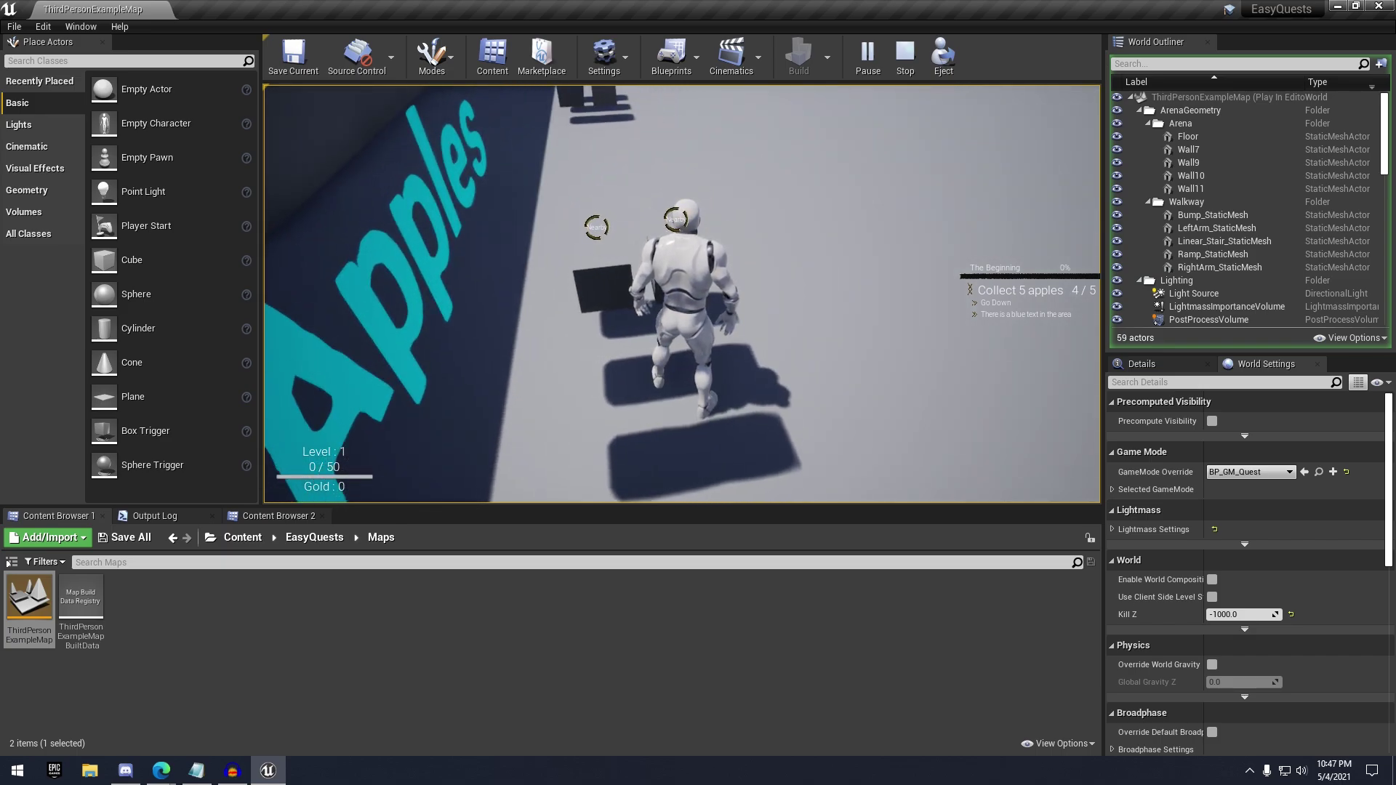
key("w")
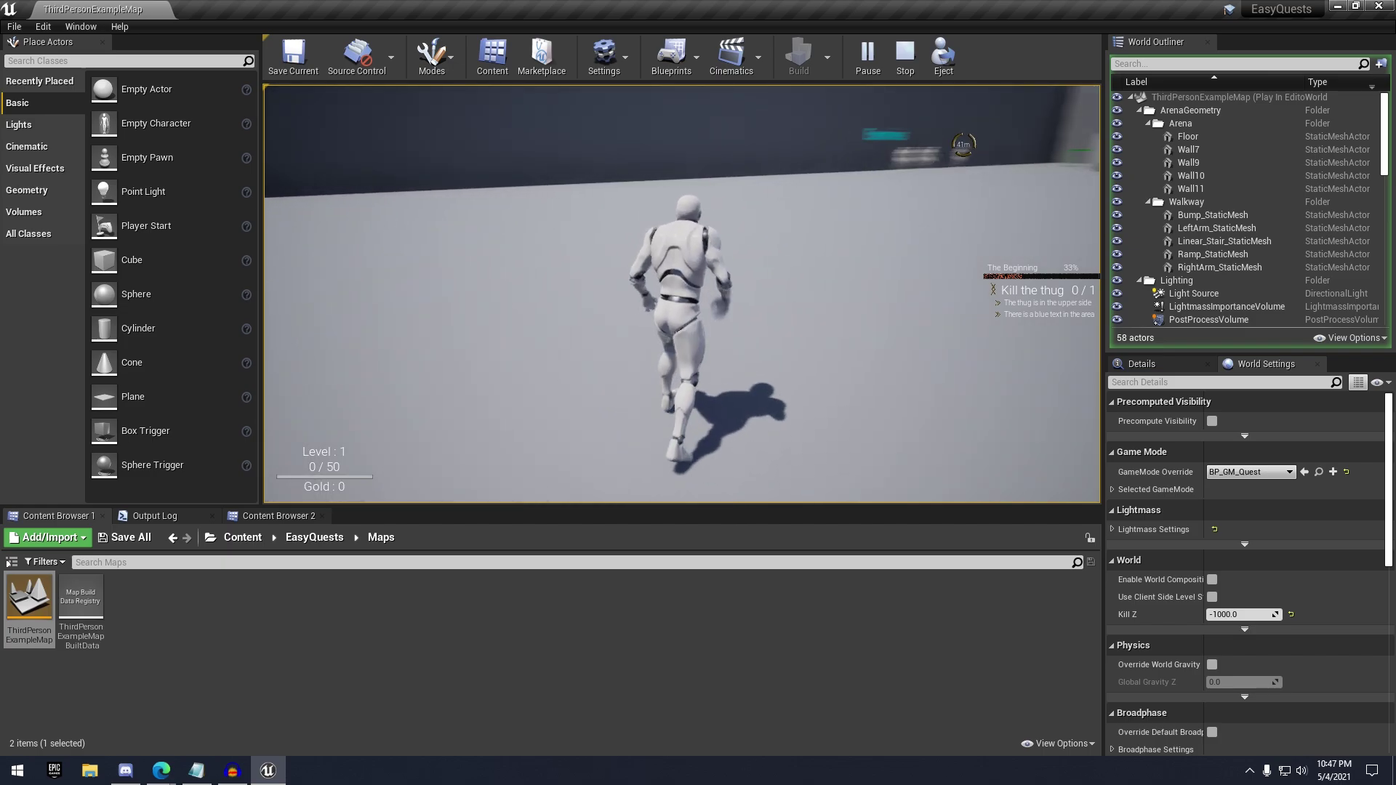
Run the character to the marked thug in the Enemies area and kill it for the quest
key("w")
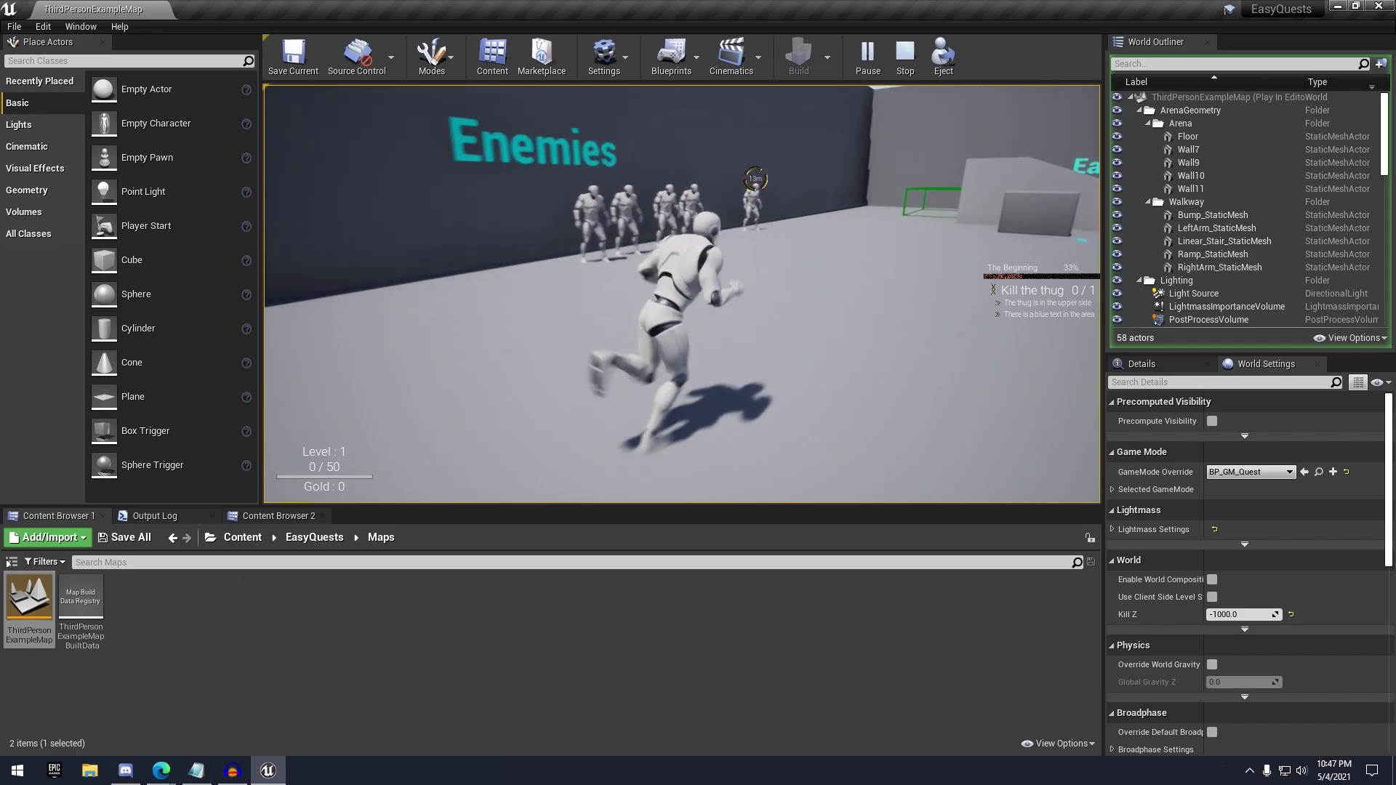
key("w")
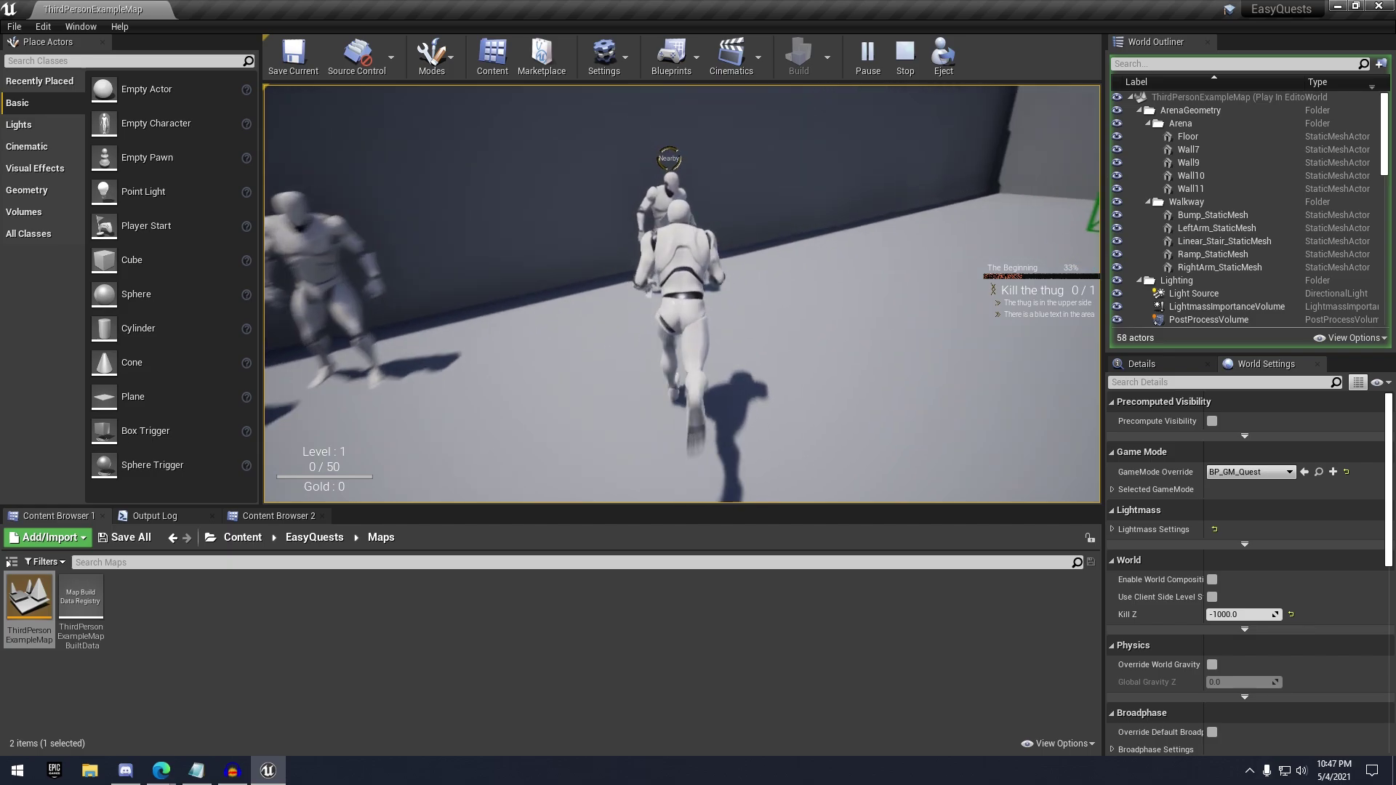
key("w")
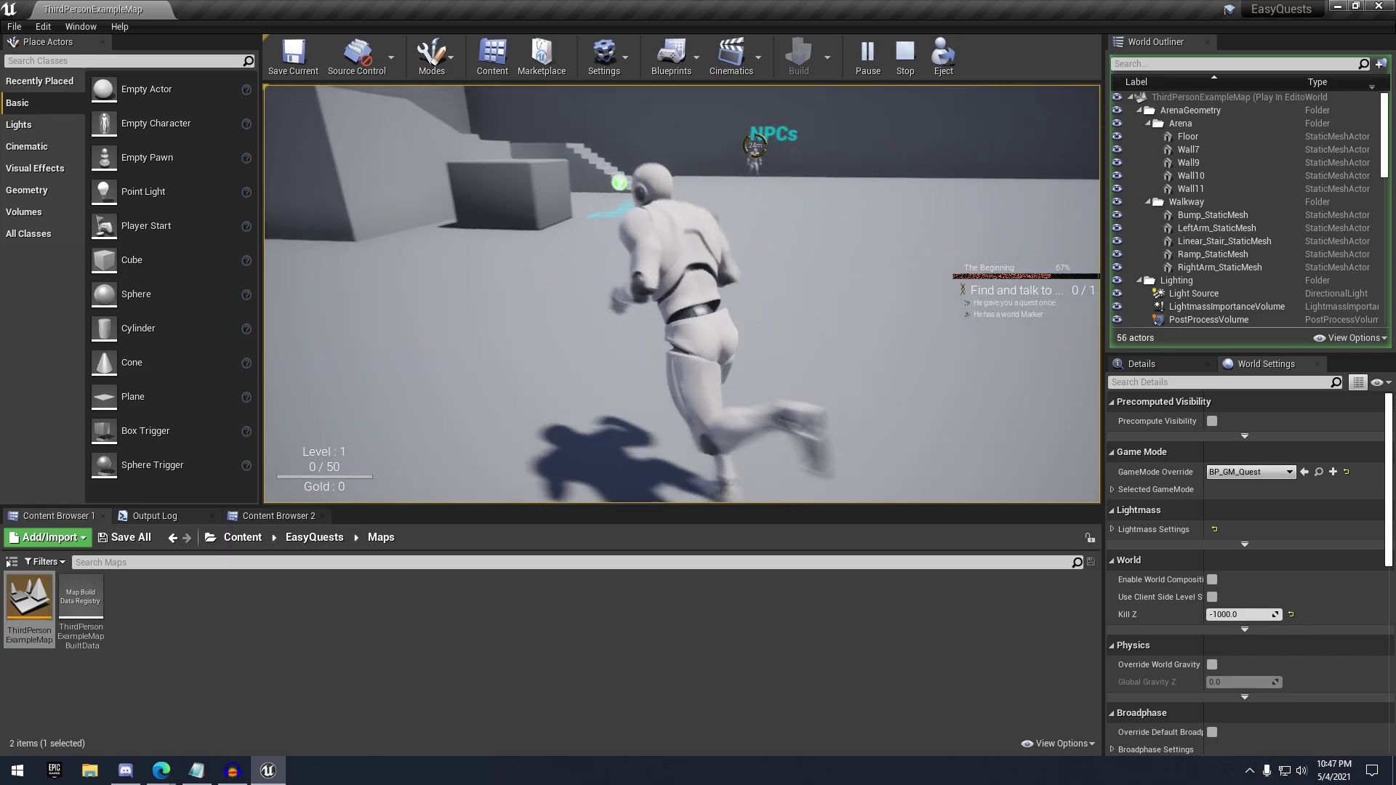
Run back to the marked quest giver and talk to him to complete The Beginning
key("w")
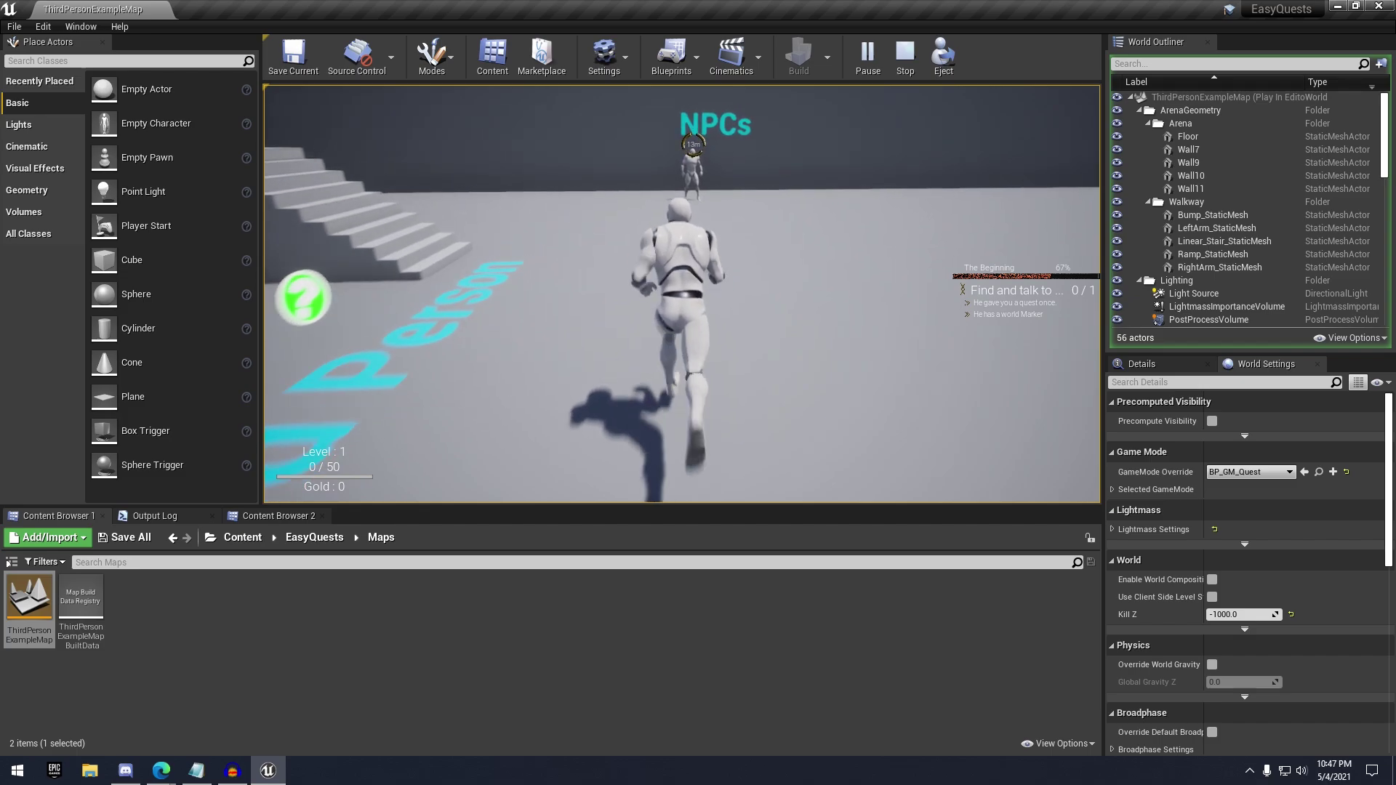
key("w")
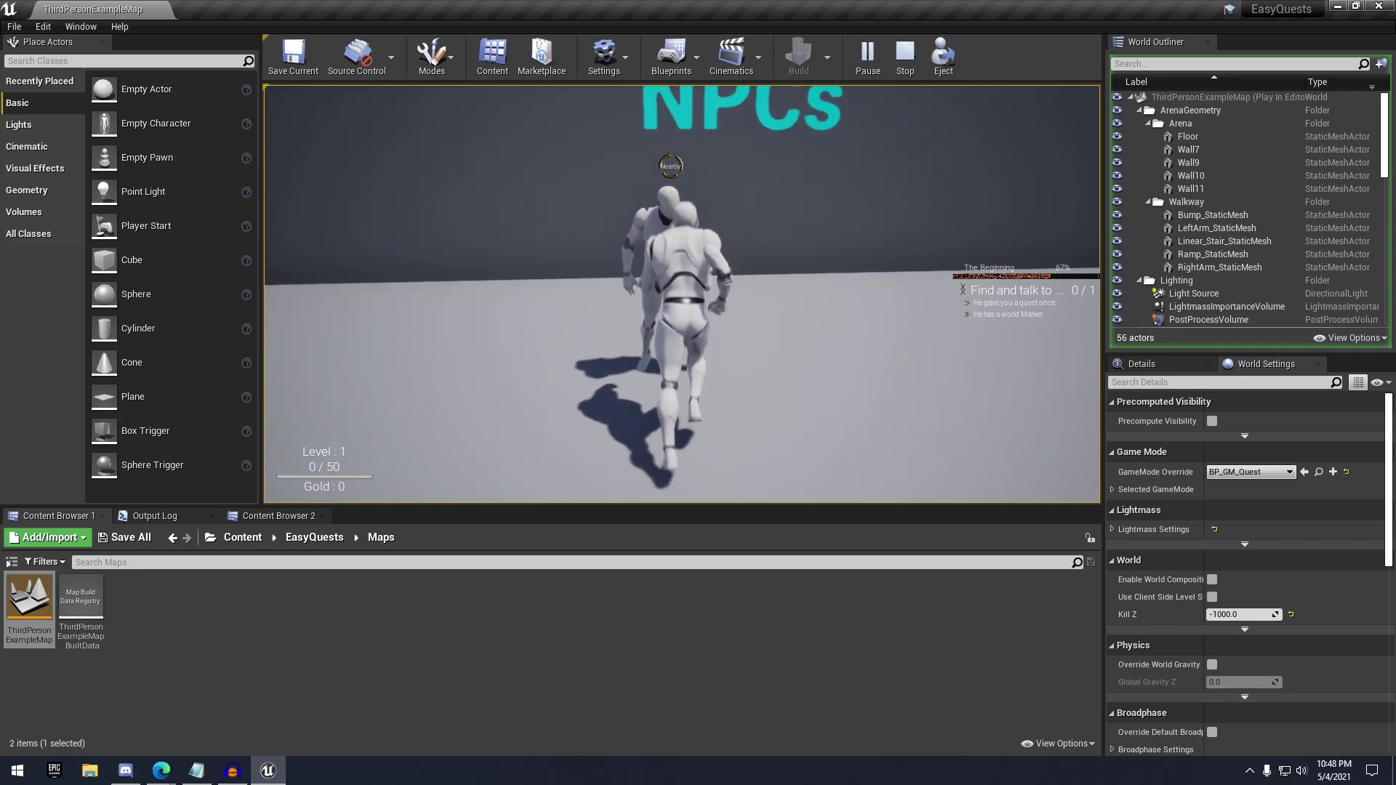
key("e")
Talk to the quest giver again to accept his new set of multiple quests and step away from him
key("s")
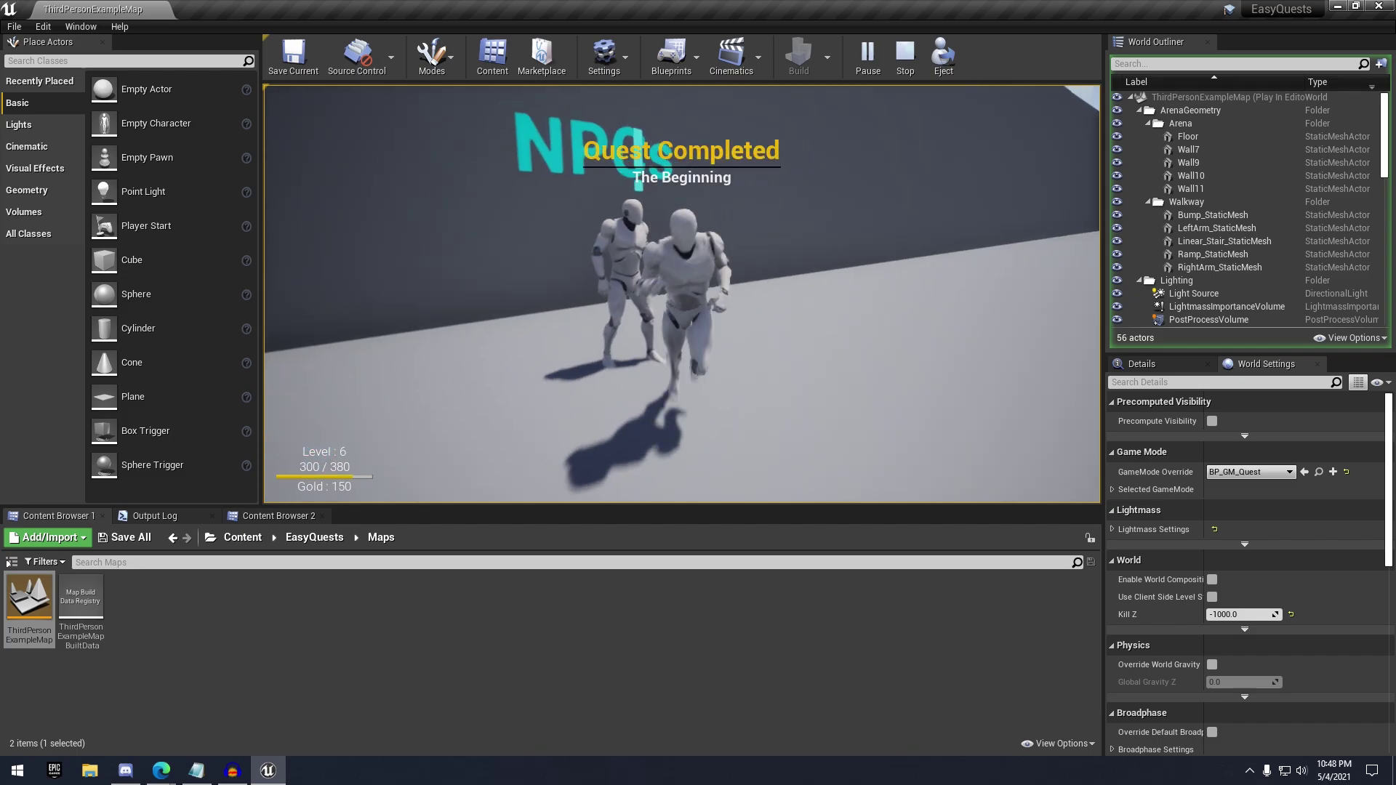
key("w")
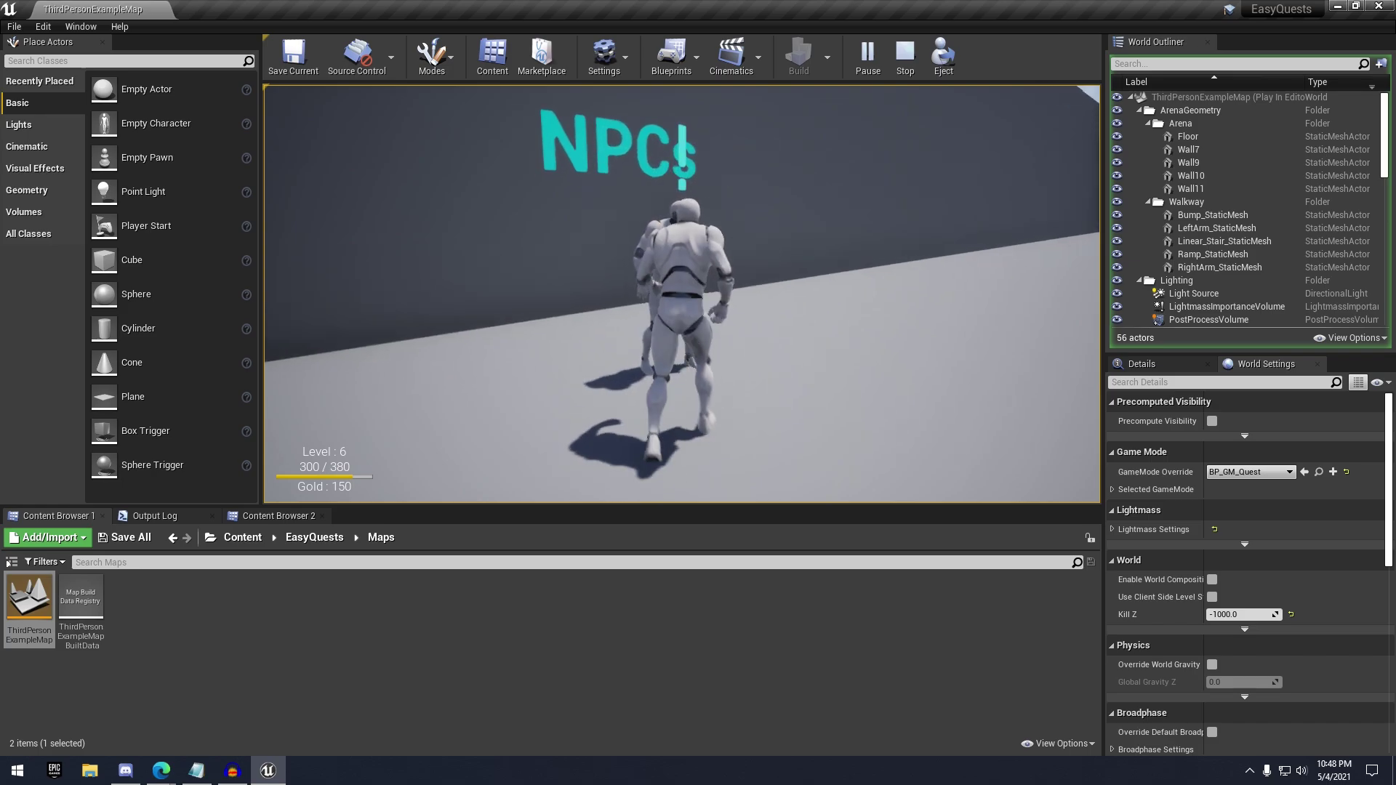
key("e")
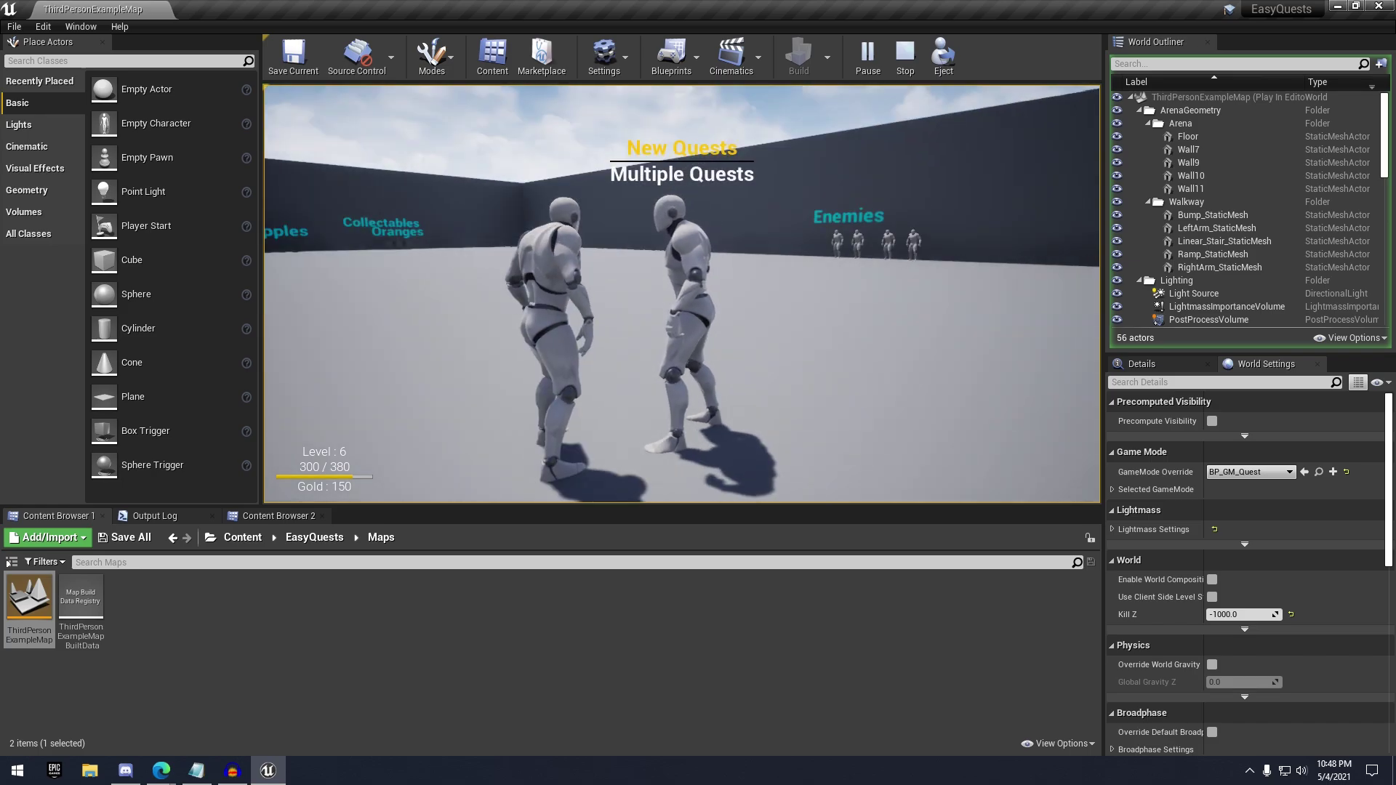
key("d")
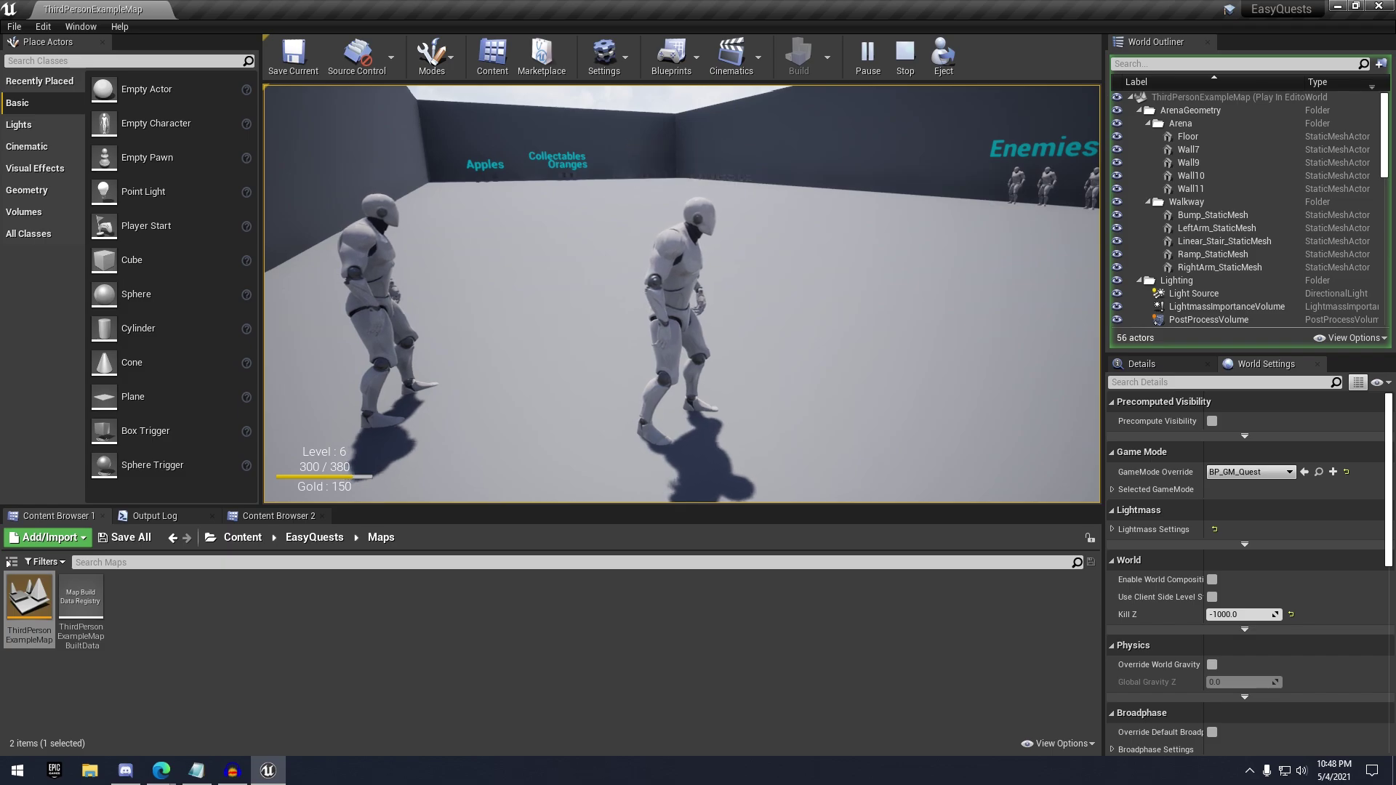
Open the quest journal, view the Training quest, select the Fighting Time side quest for tracking and close the journal
key("j")
left_click(625, 182)
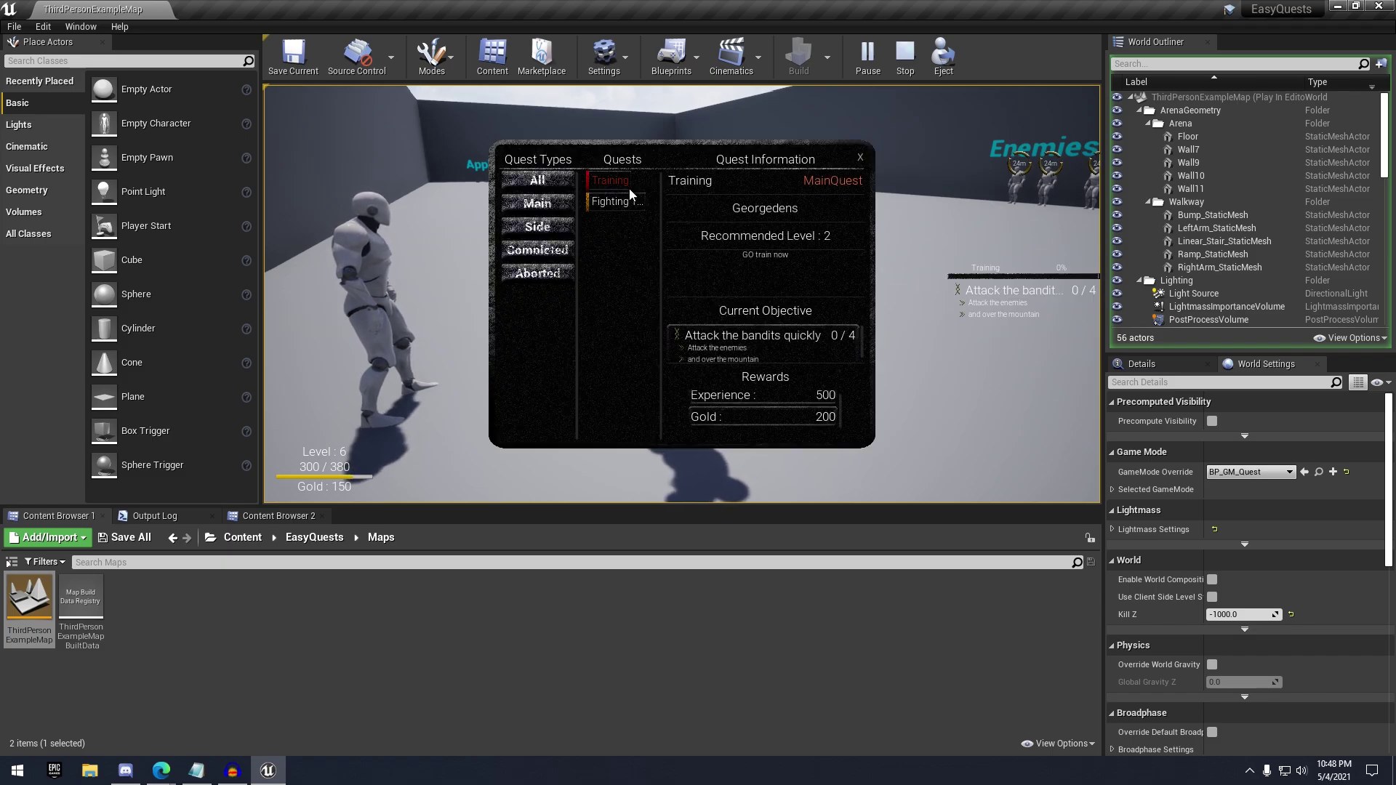
left_click(625, 208)
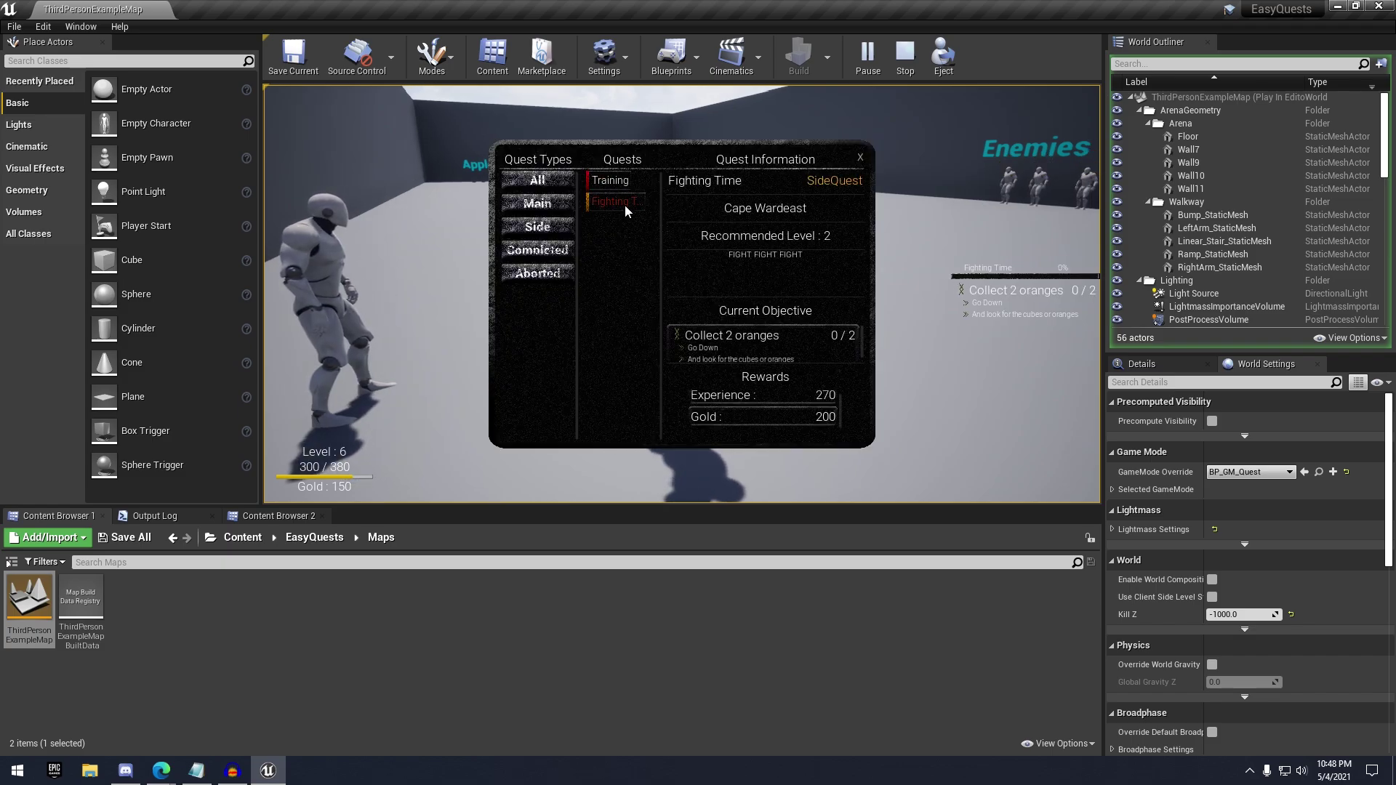
left_click(859, 159)
Run the character to the Enemies area, attack the 4 bandits and return to the quest giver to complete Training
key("w")
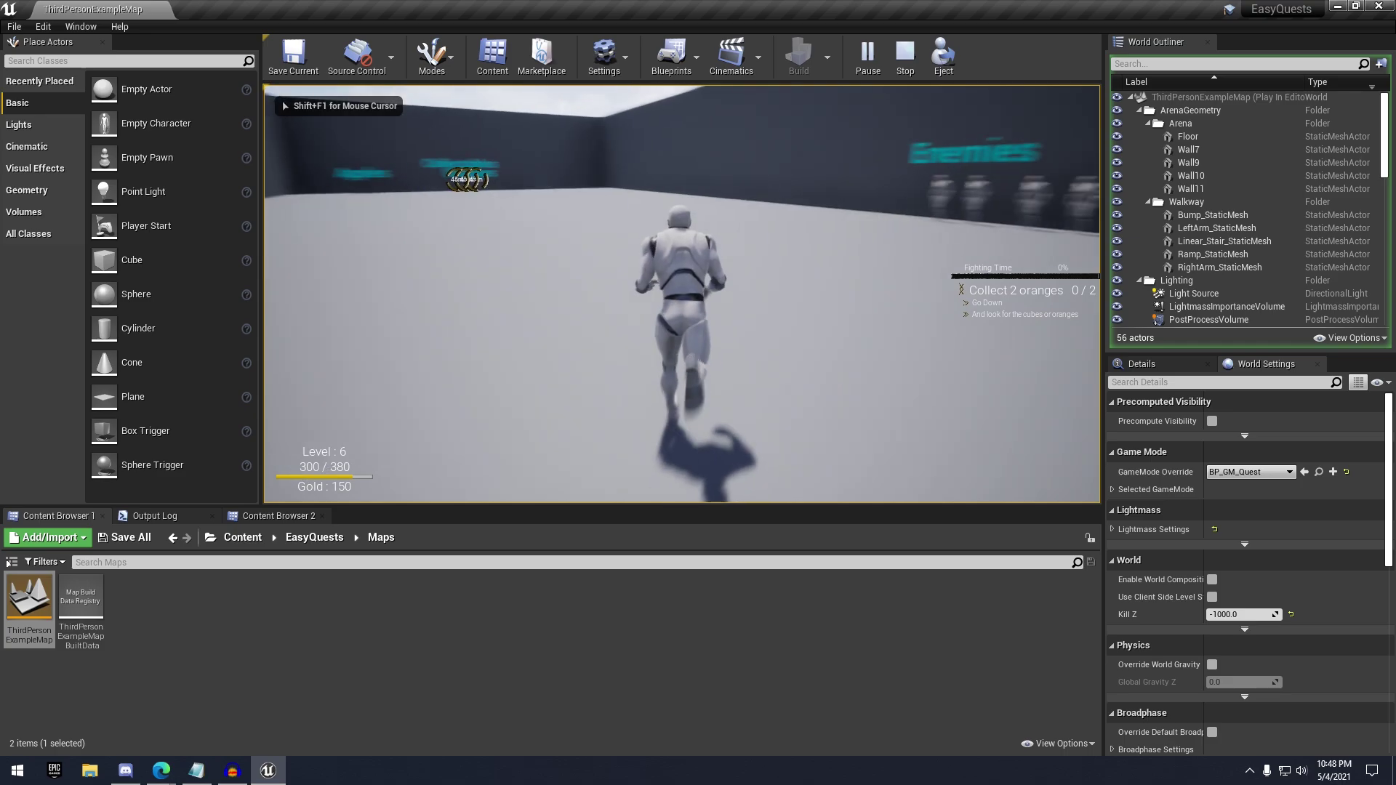
key("w")
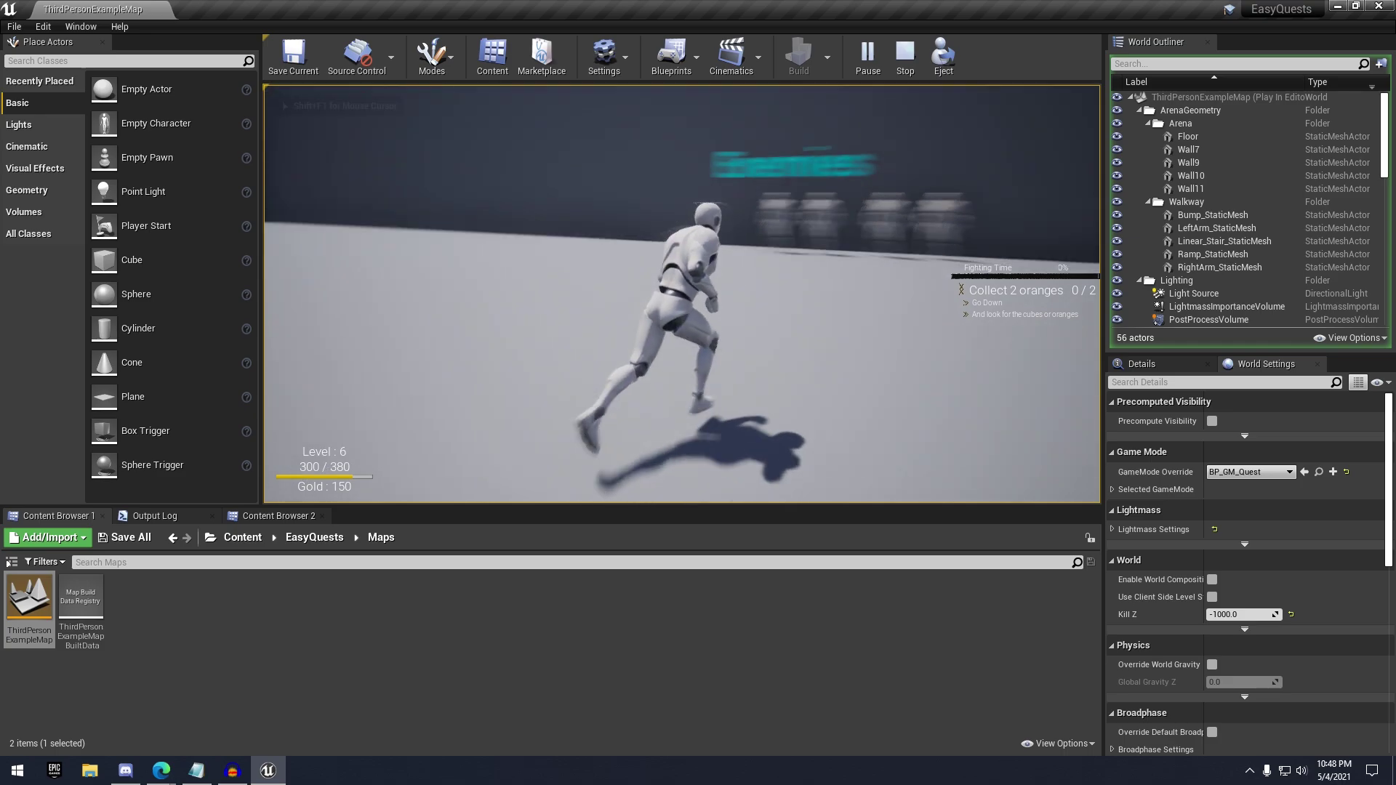
key("w")
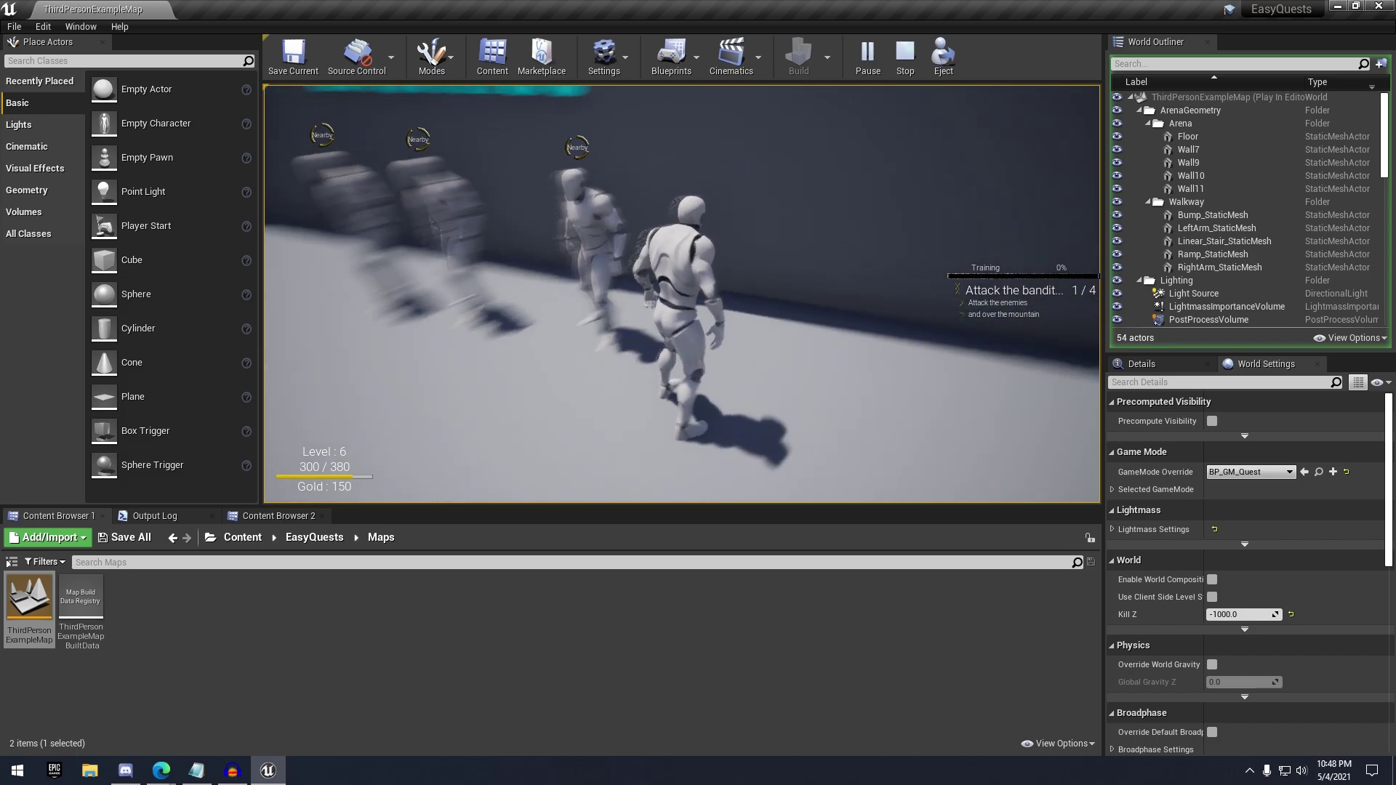
key("w")
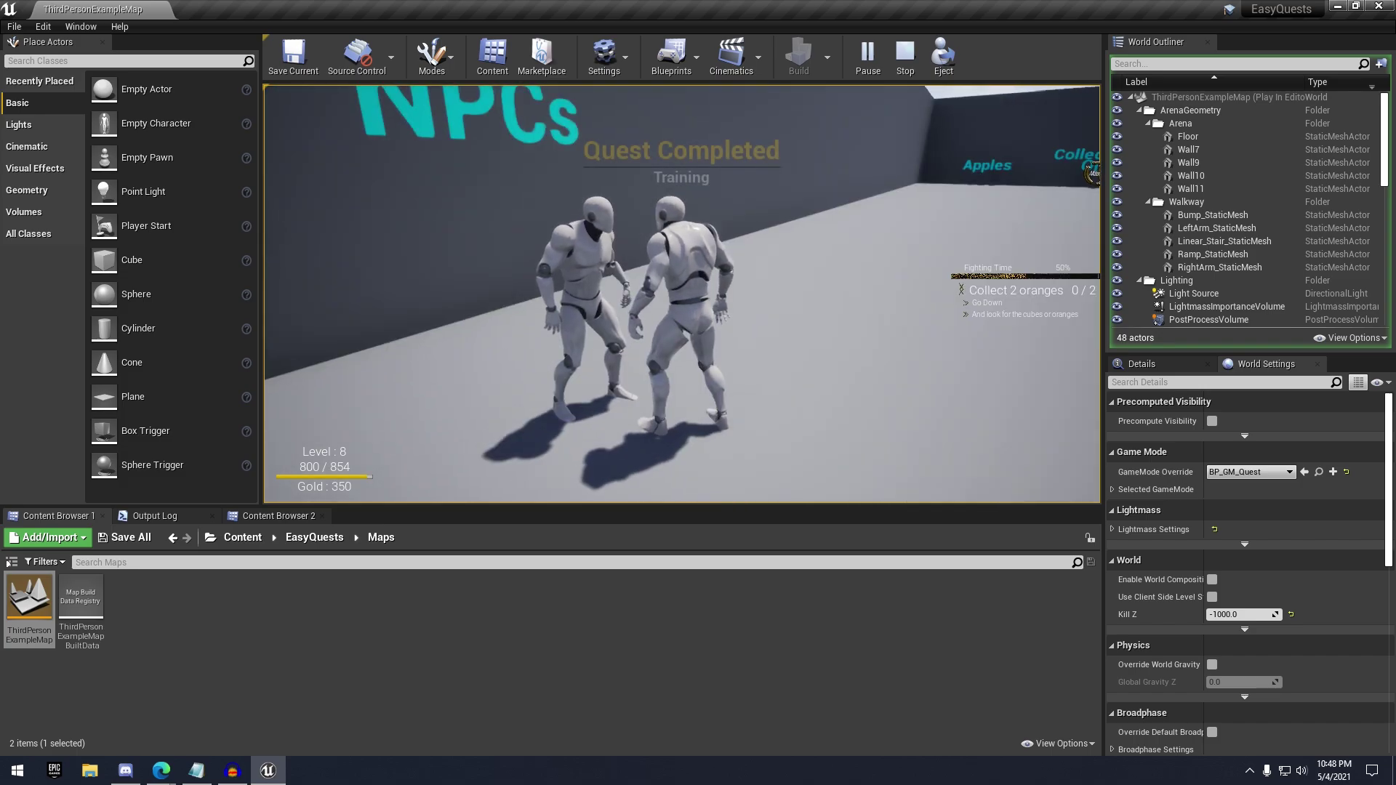
Run the character to the blocks under the Oranges sign and collect 2 oranges for the Fighting Time quest
key("w")
key("w")
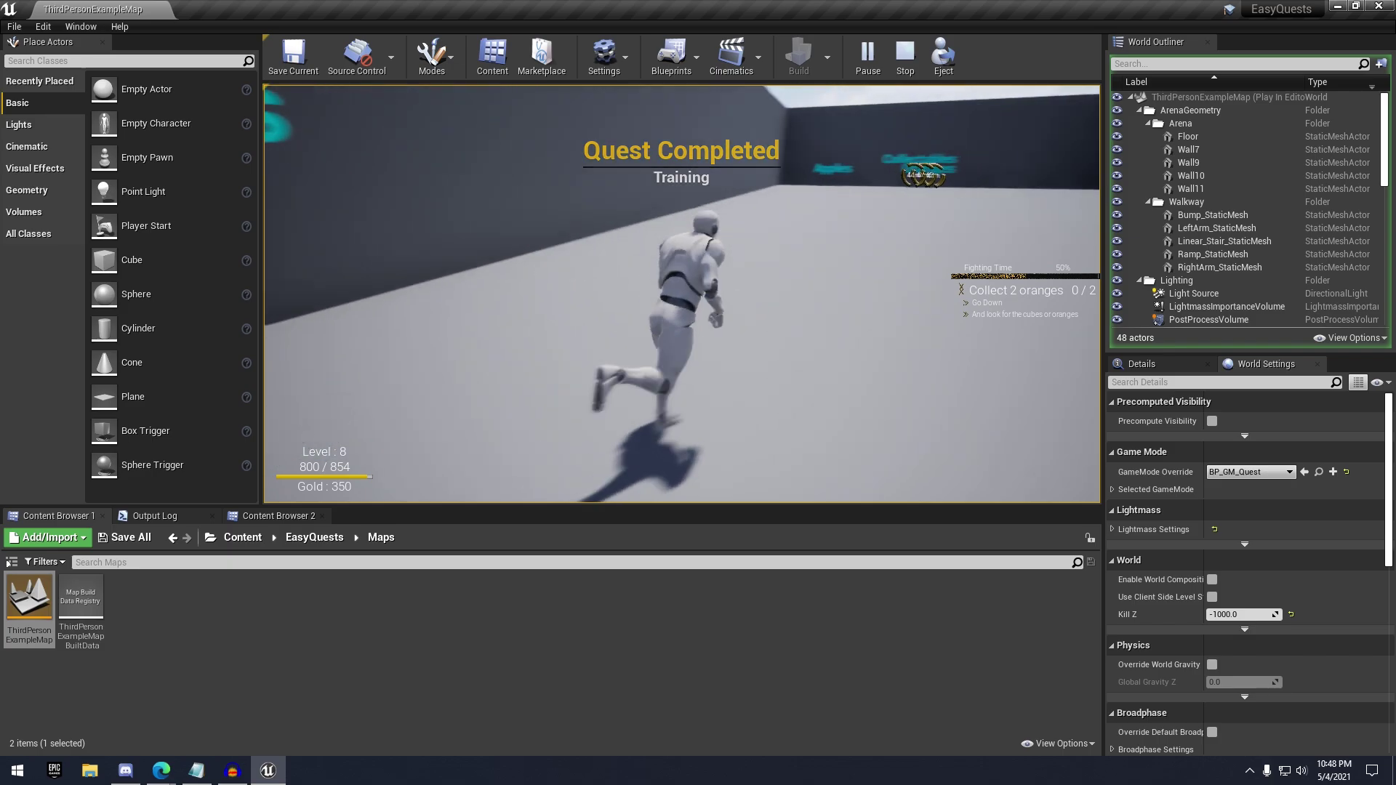
key("w")
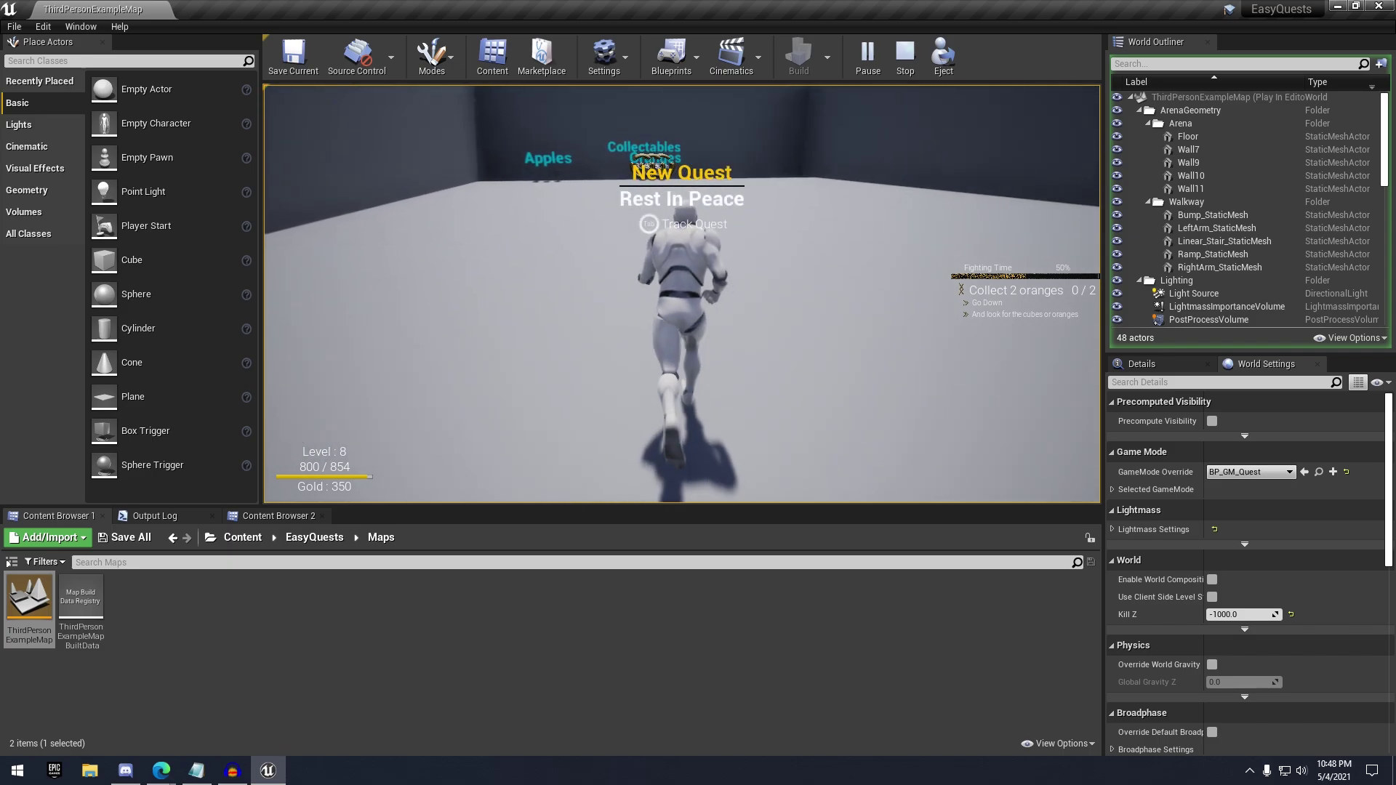
key("a")
key("w")
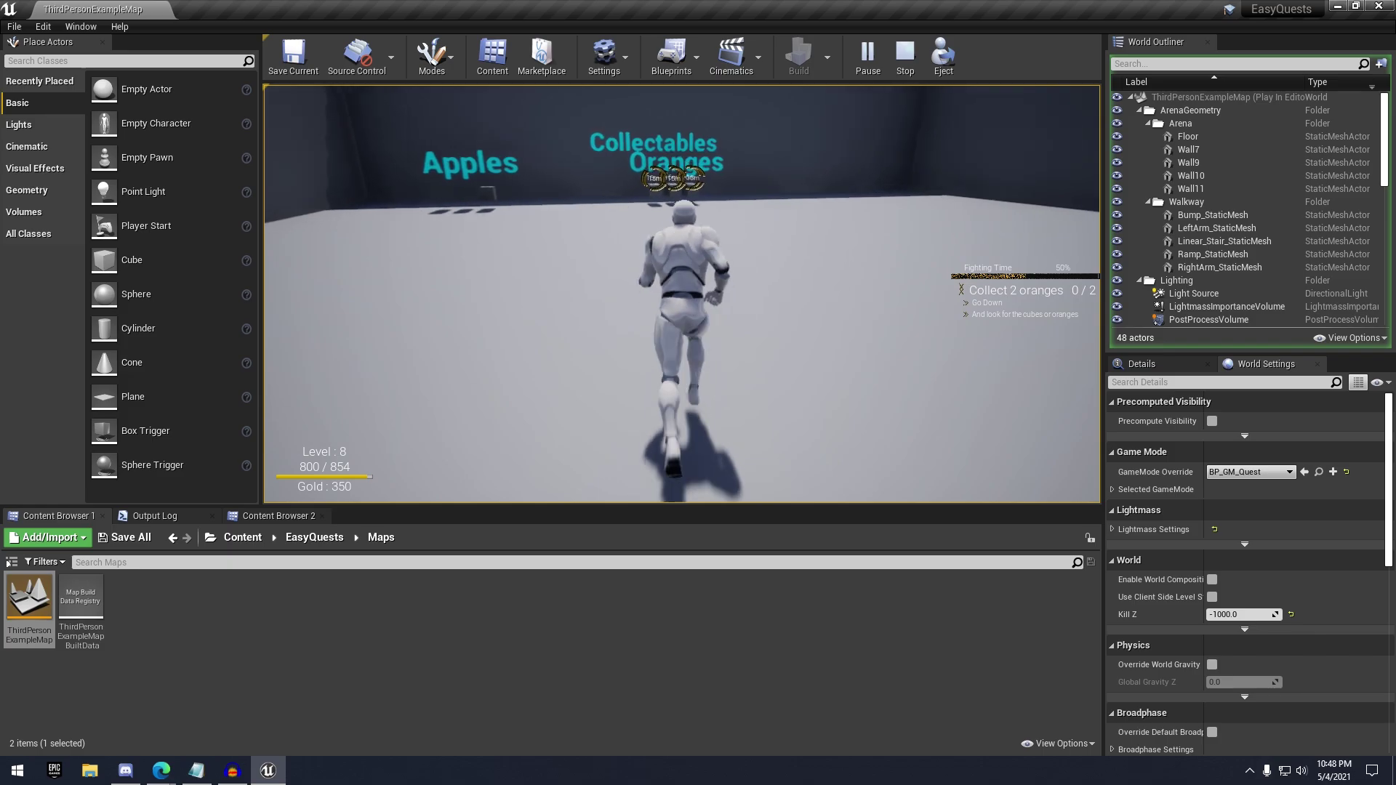
key("w")
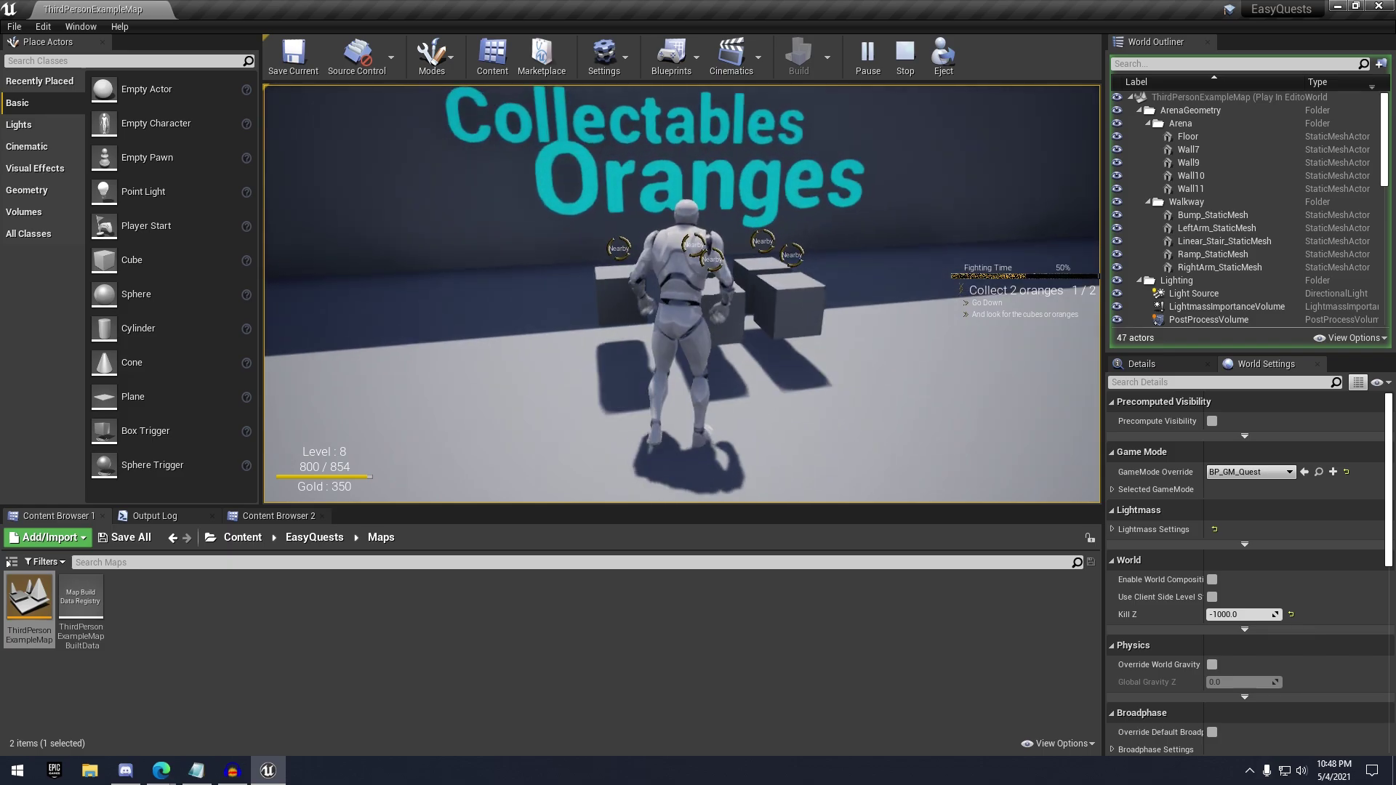
key("w")
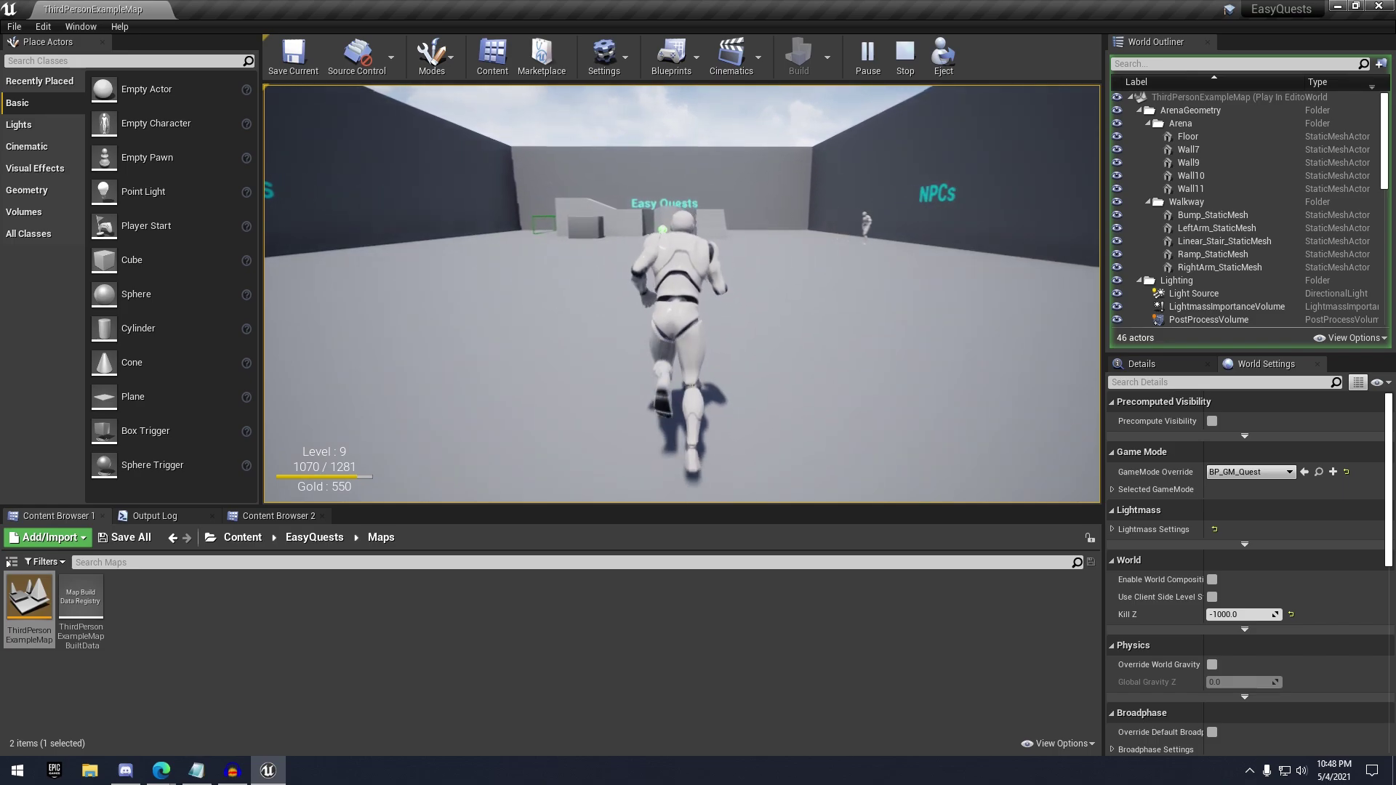
Run the character past the Third Person floor text into the green outlined area to complete the Rest In Peace quest
key("w")
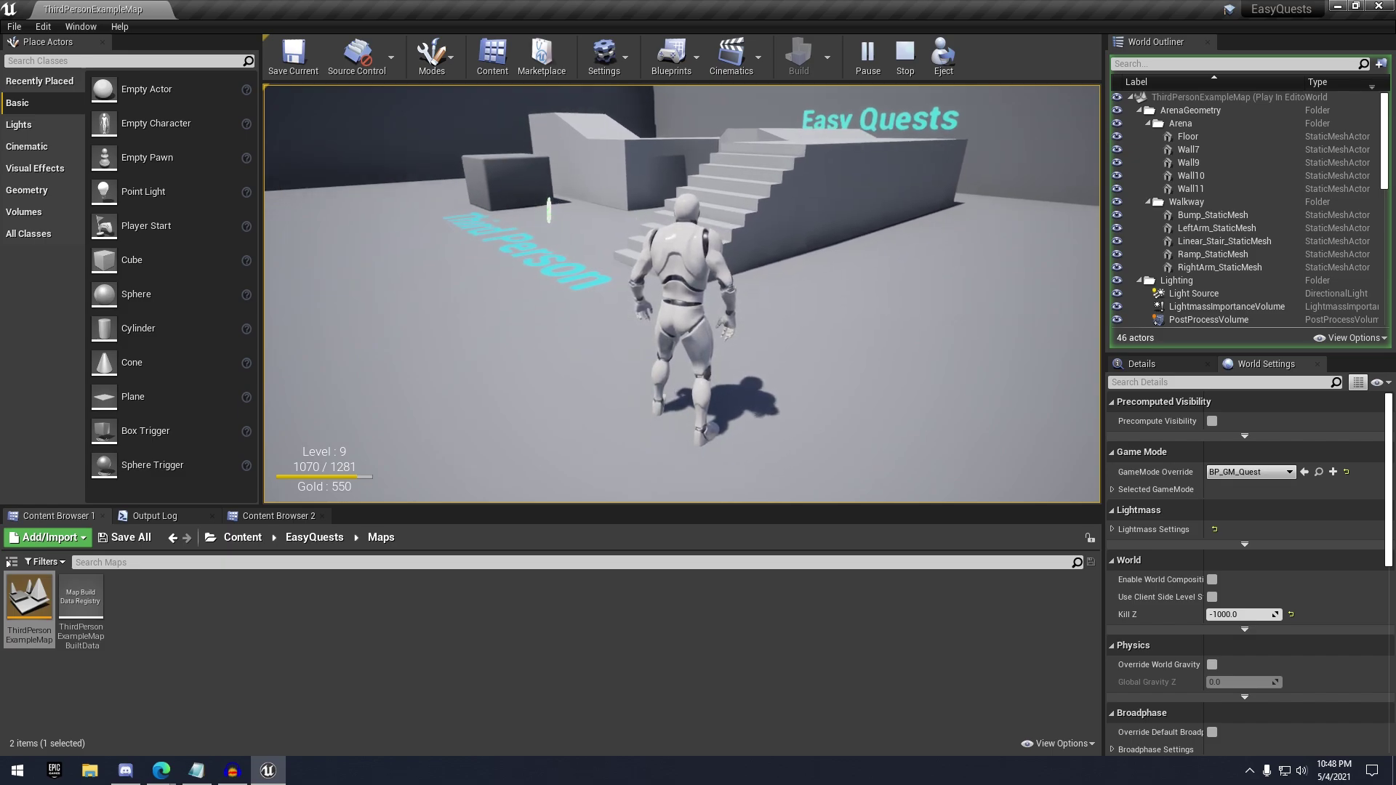
key("w")
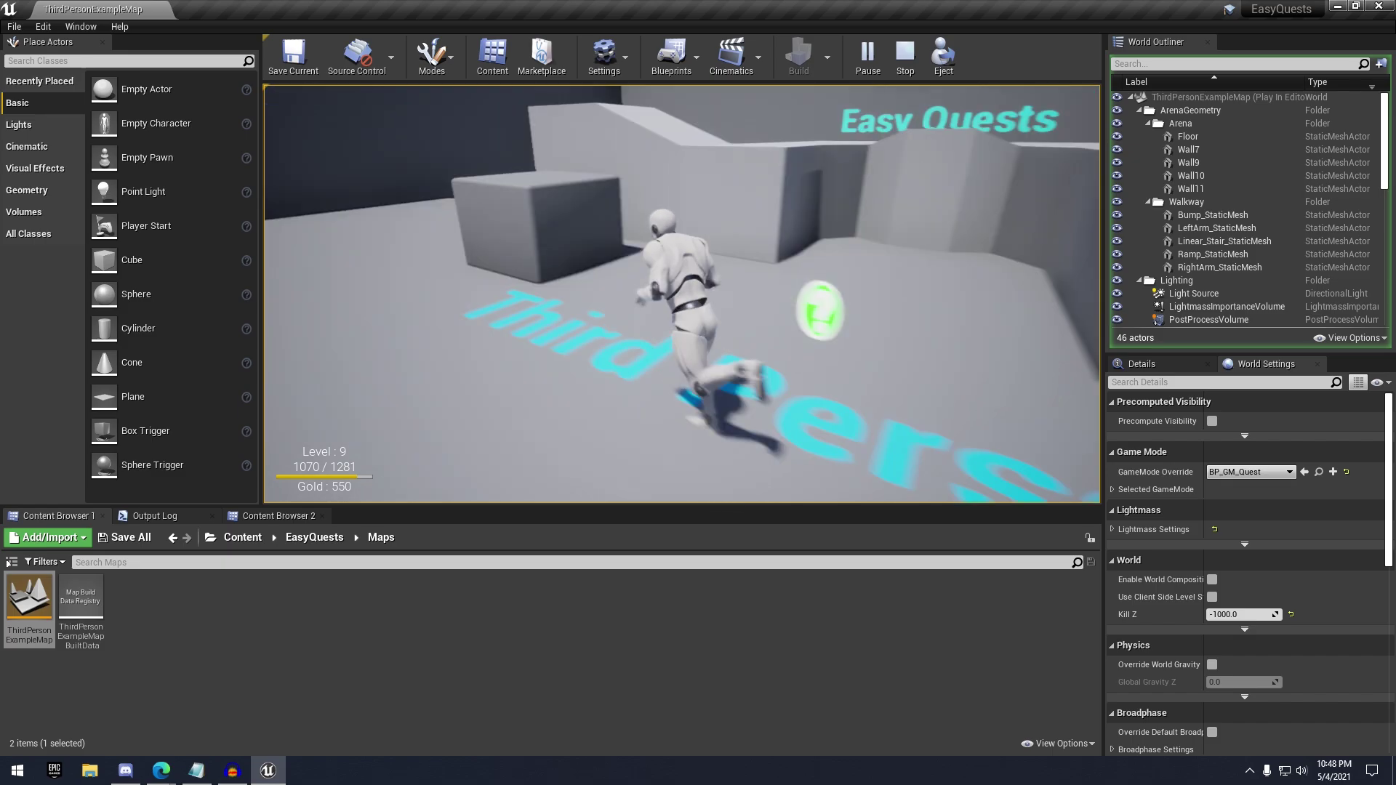
key("w")
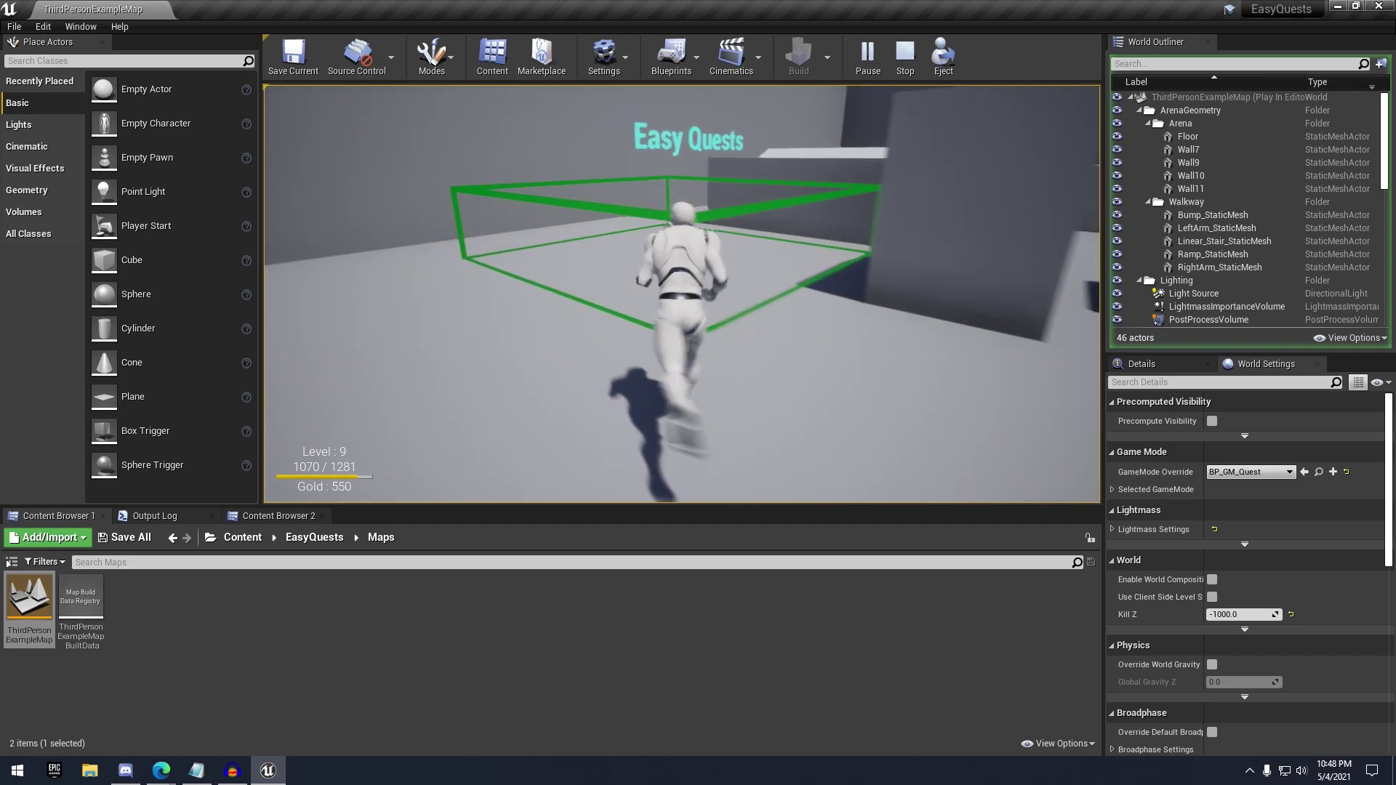
key("w")
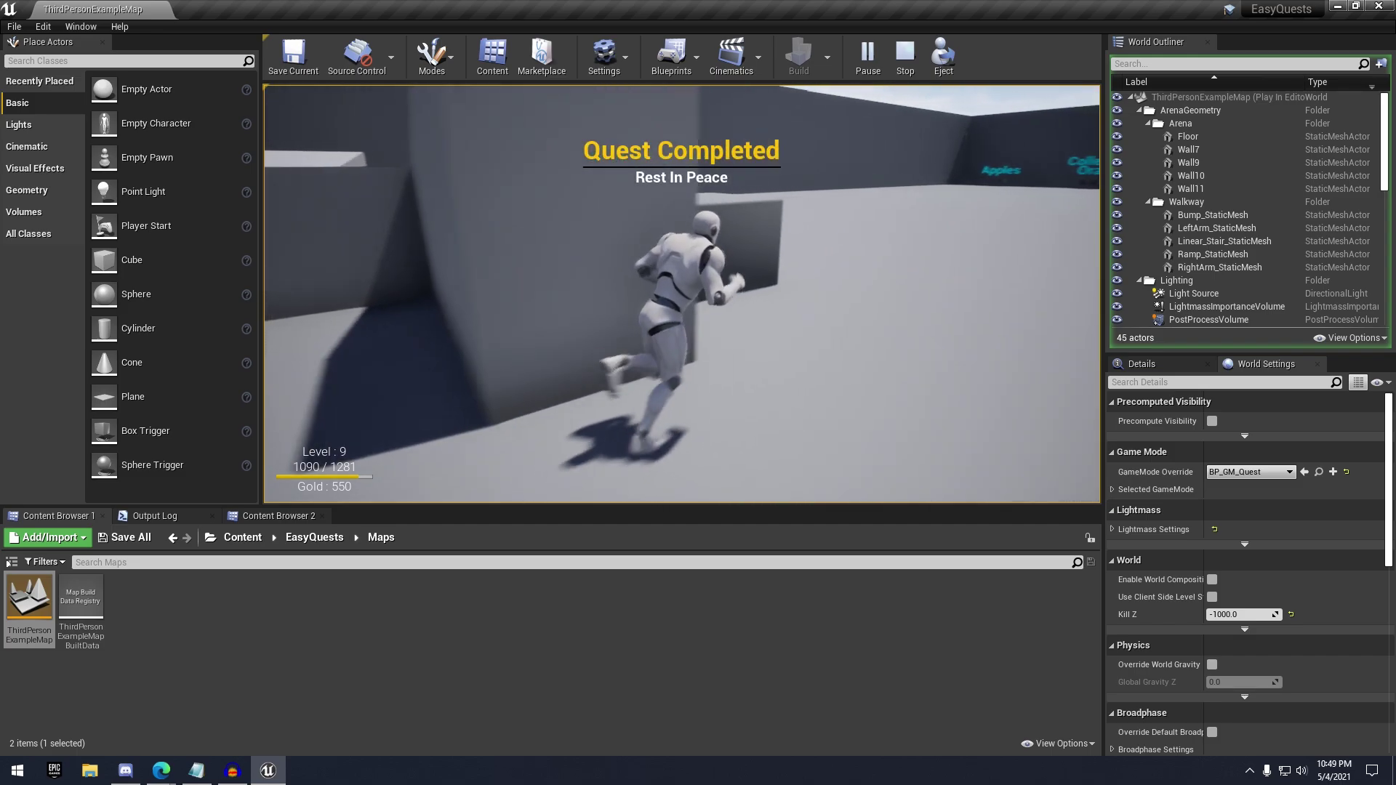
Run the character back from the rest location to the open floor near the NPCs area
key("w")
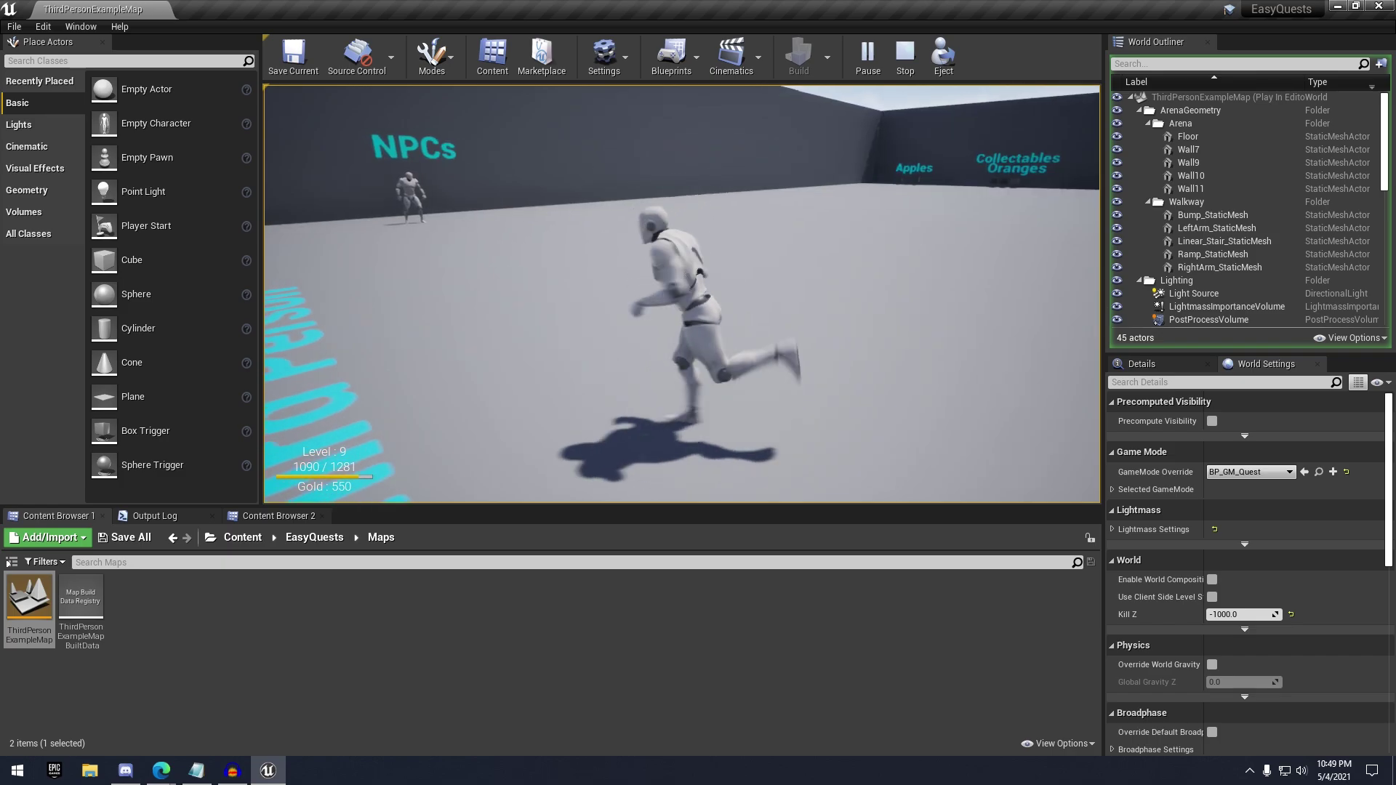
key("d")
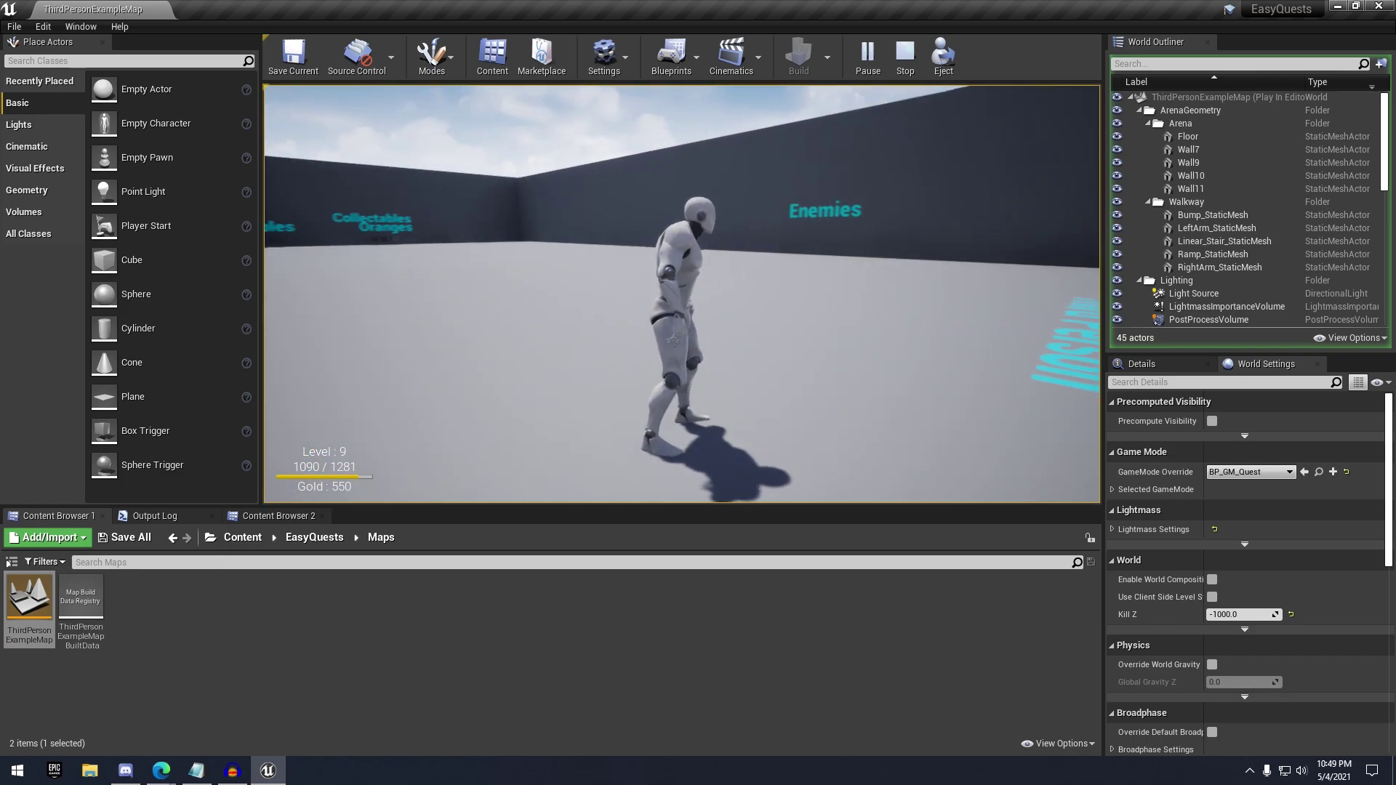
key("w")
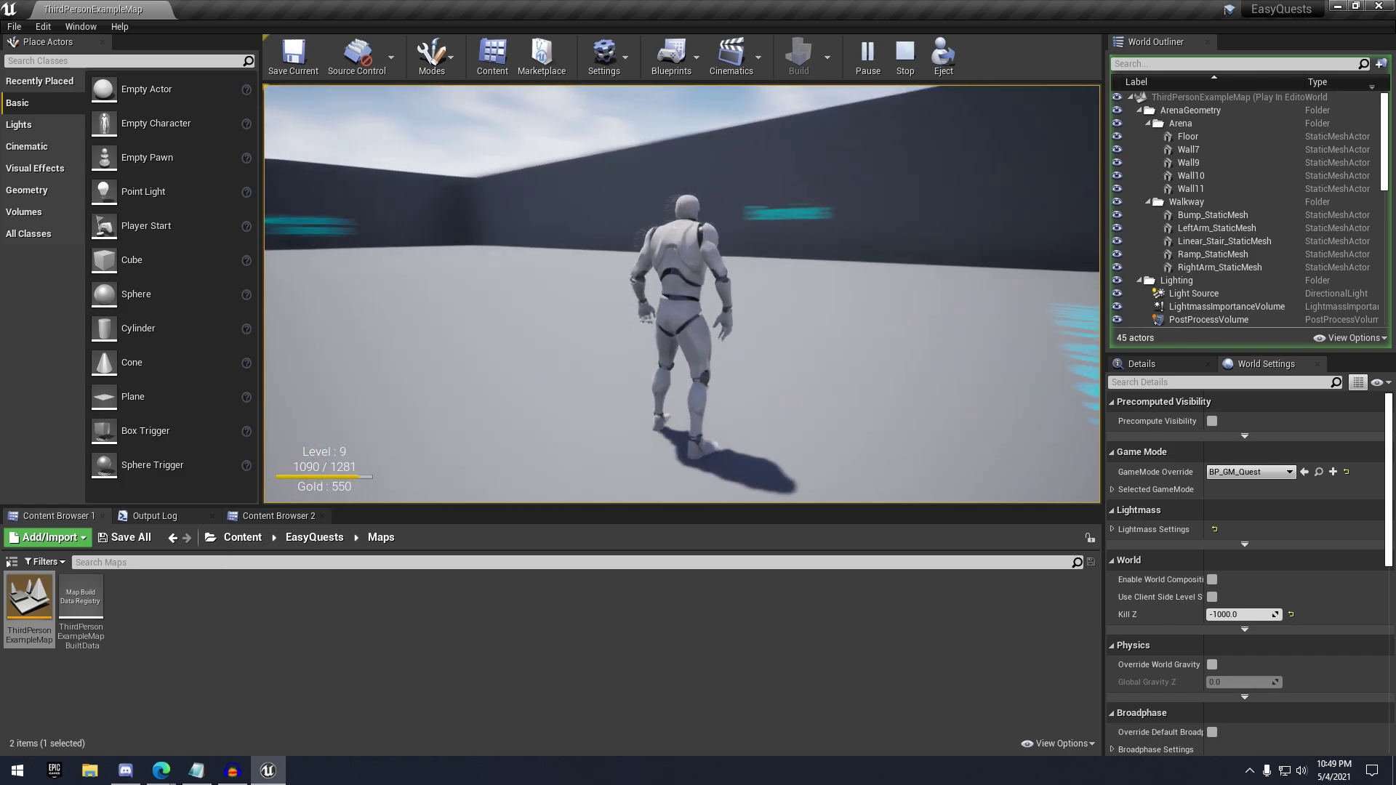
key("w")
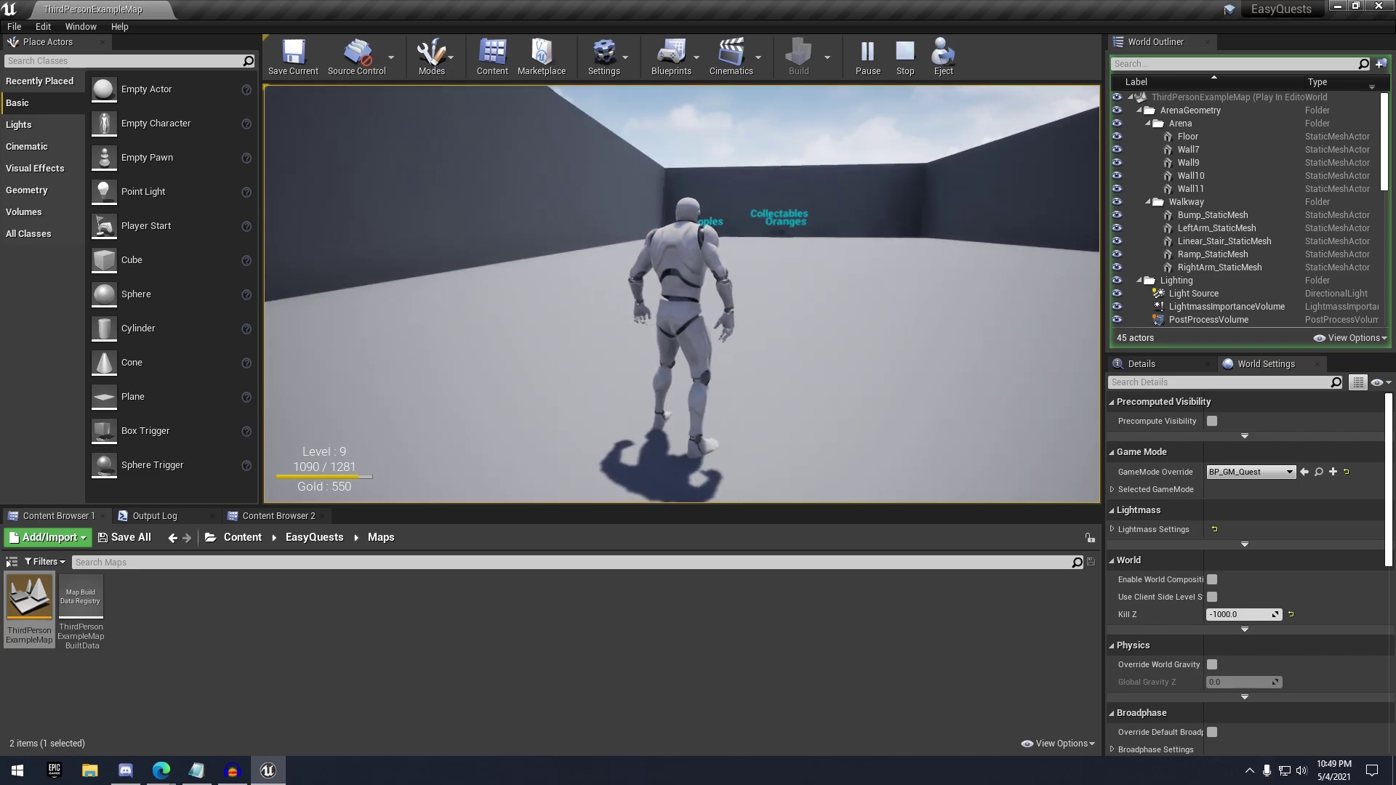
key("w")
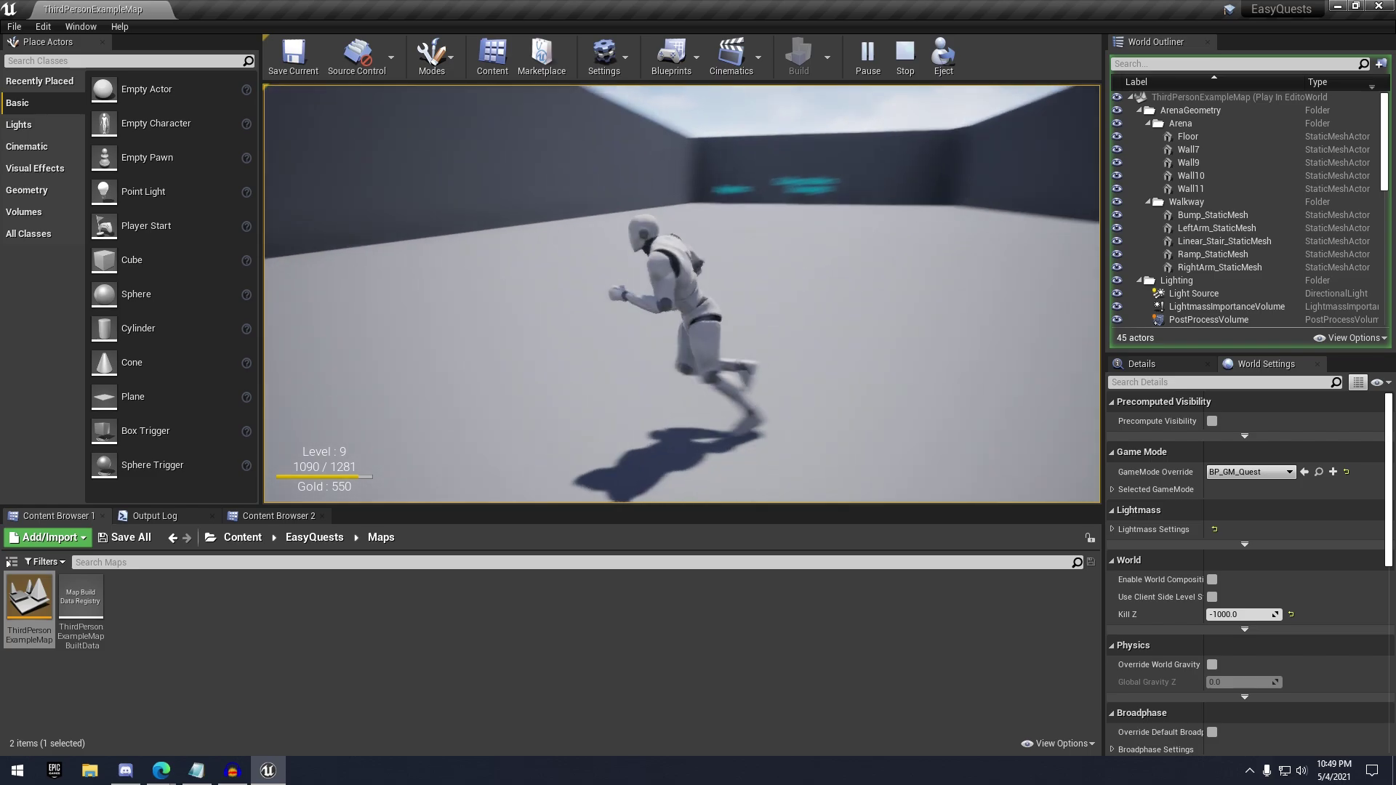
Stop the play session and open the Blueprints folder of EasyQuests
key("Escape")
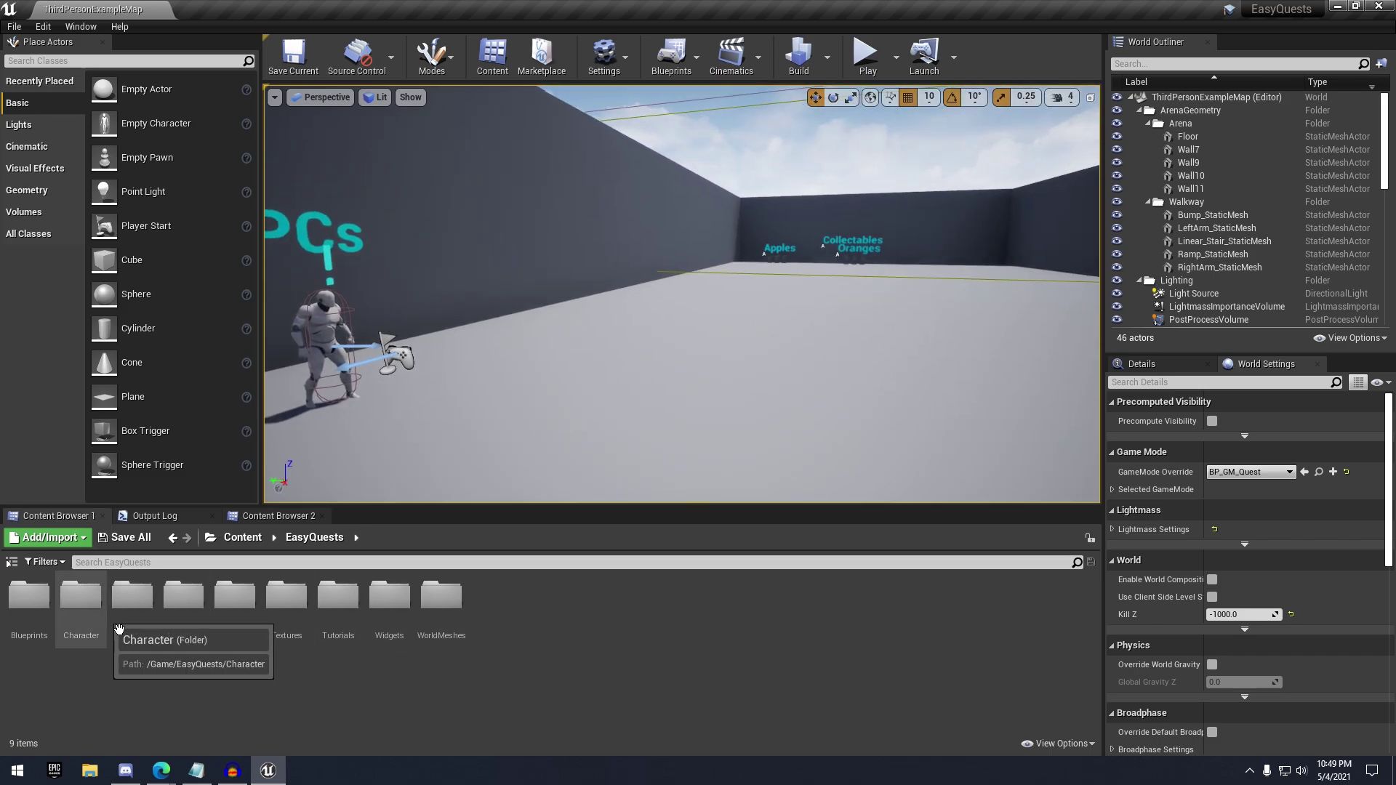
double_click(45, 623)
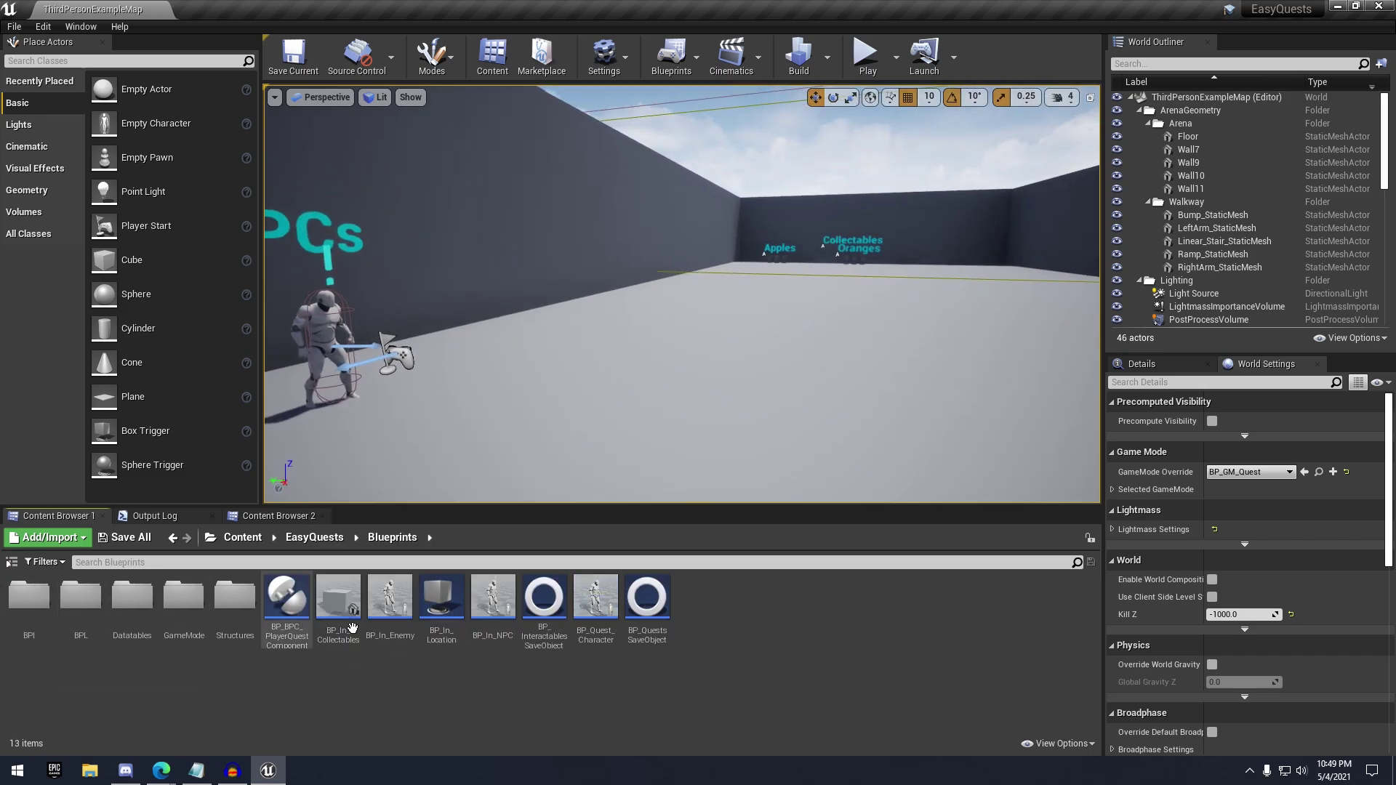
right_click_drag(791, 453, 747, 436)
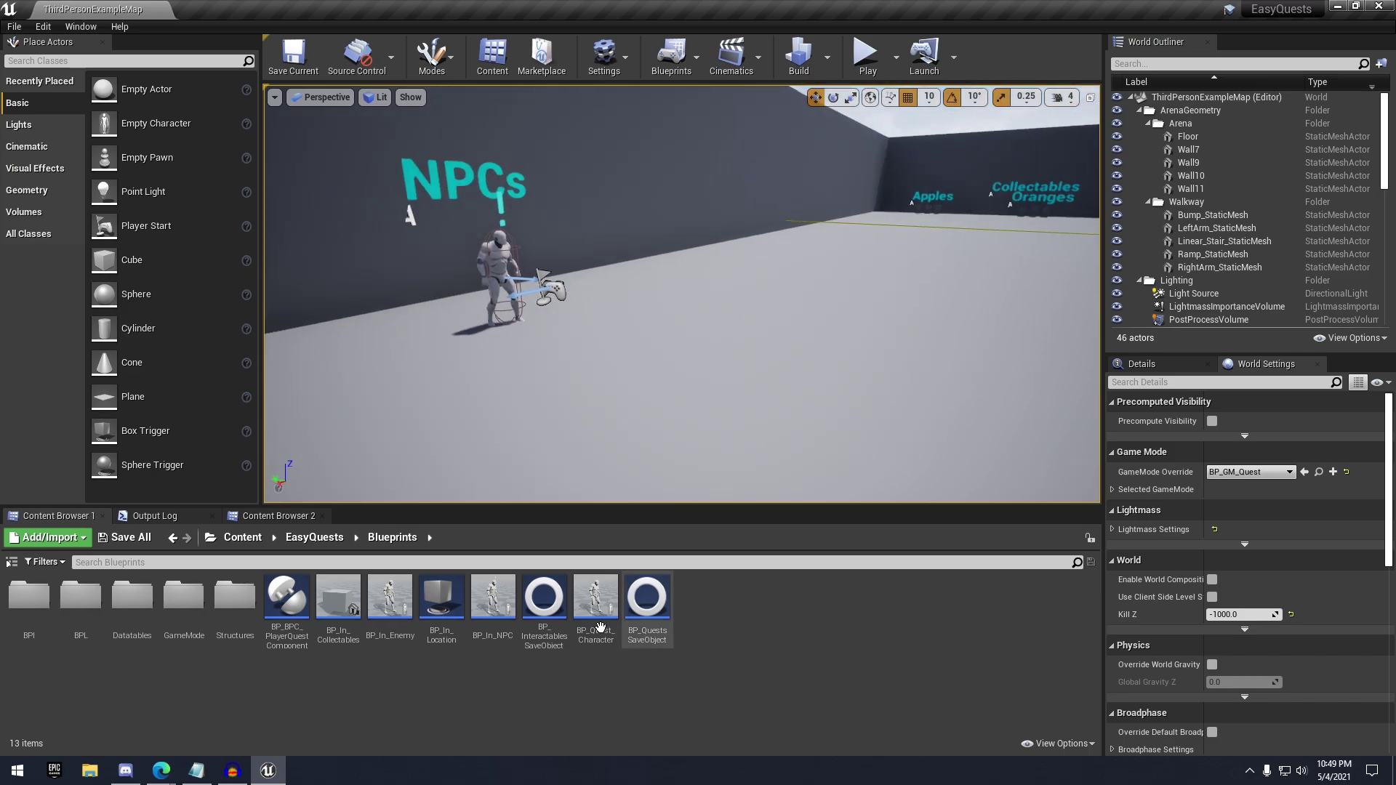
Play the level again, walk around the quest giver to check whether level, gold and quest progress were saved, and stop playing
left_click(864, 55)
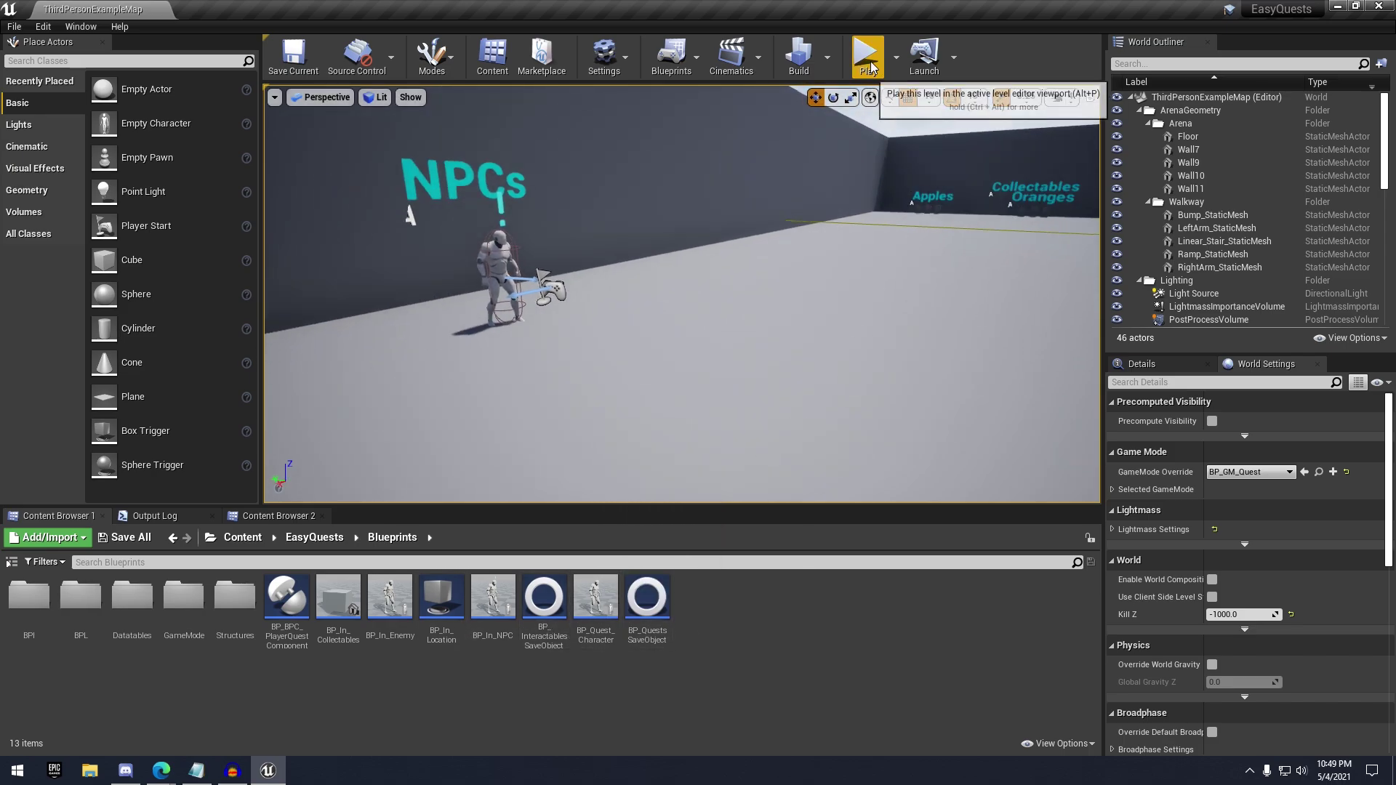
left_click(871, 143)
key("w")
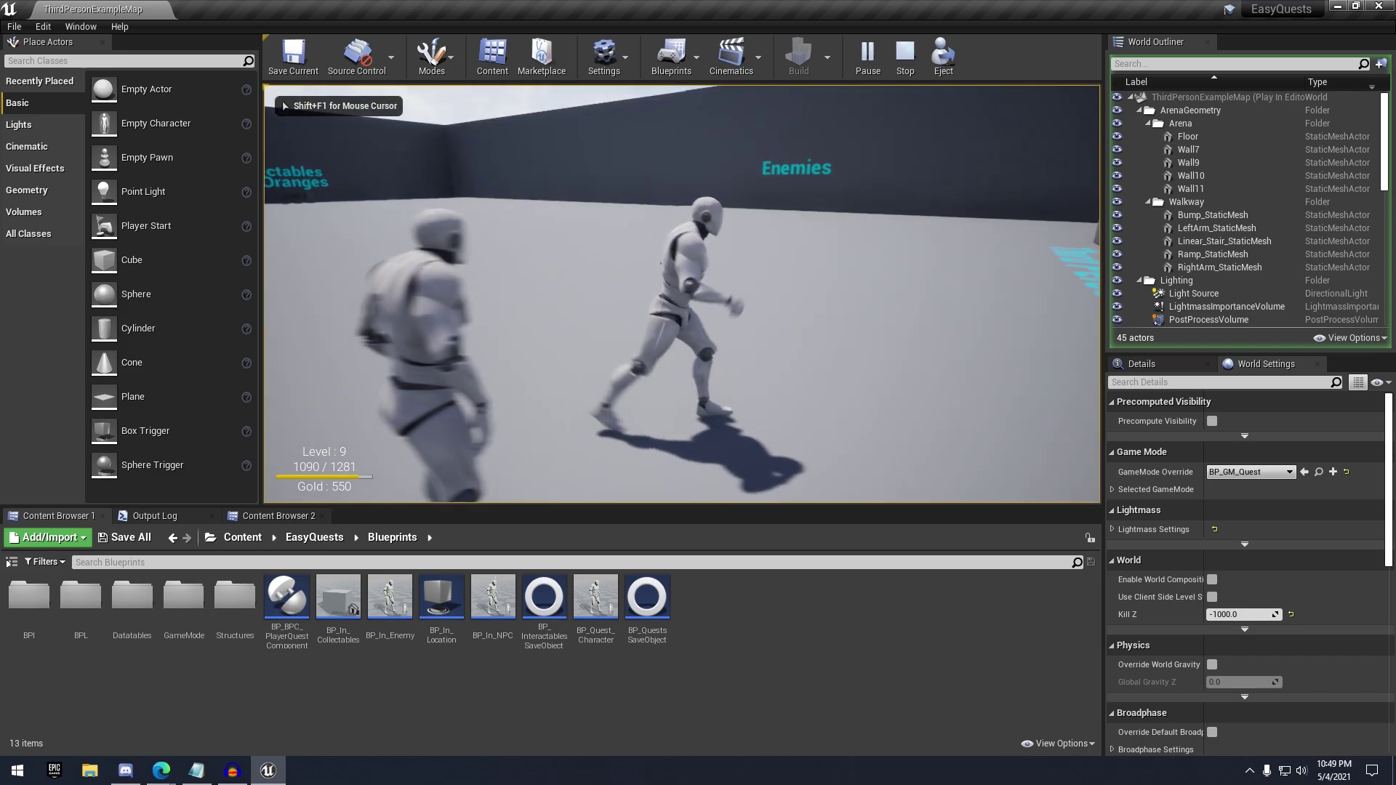
key("w")
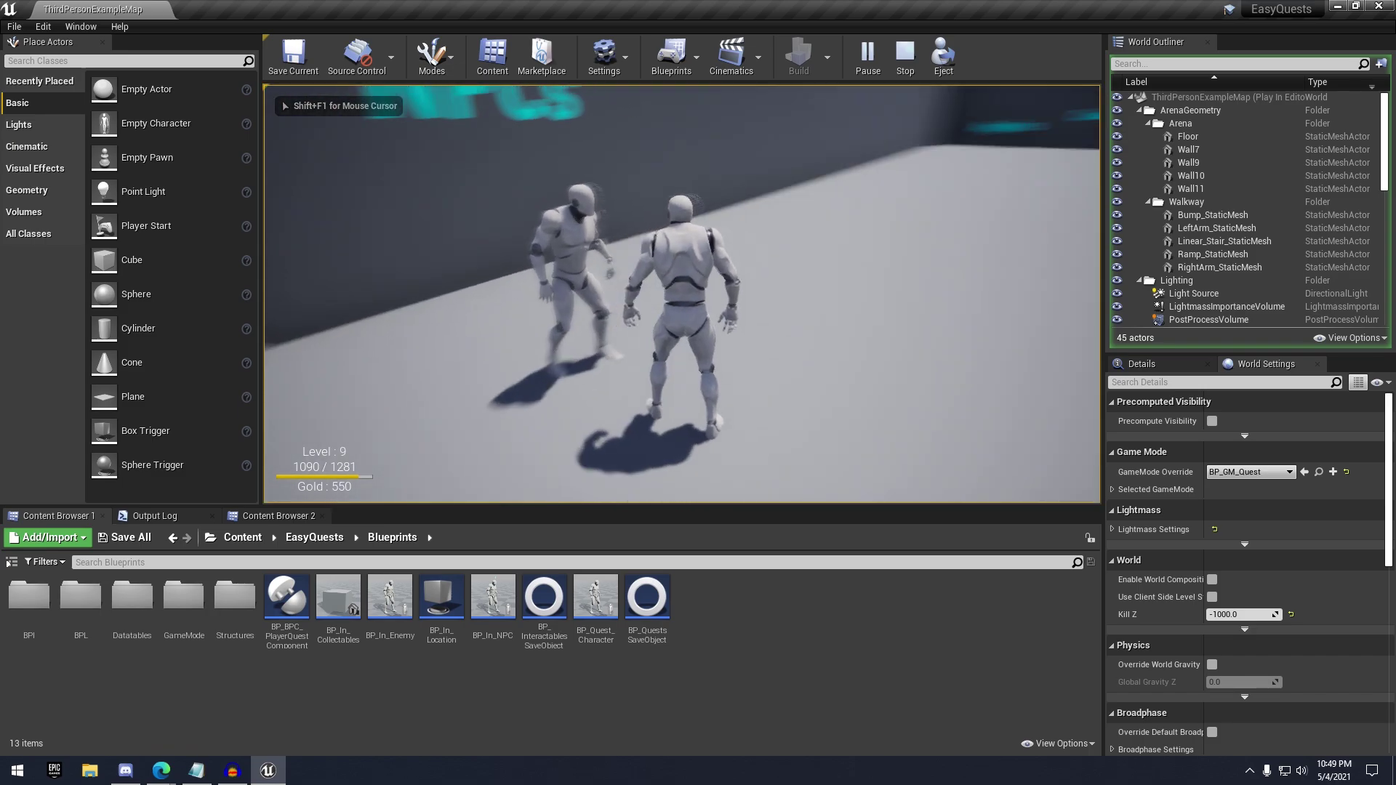
key("d")
key("a")
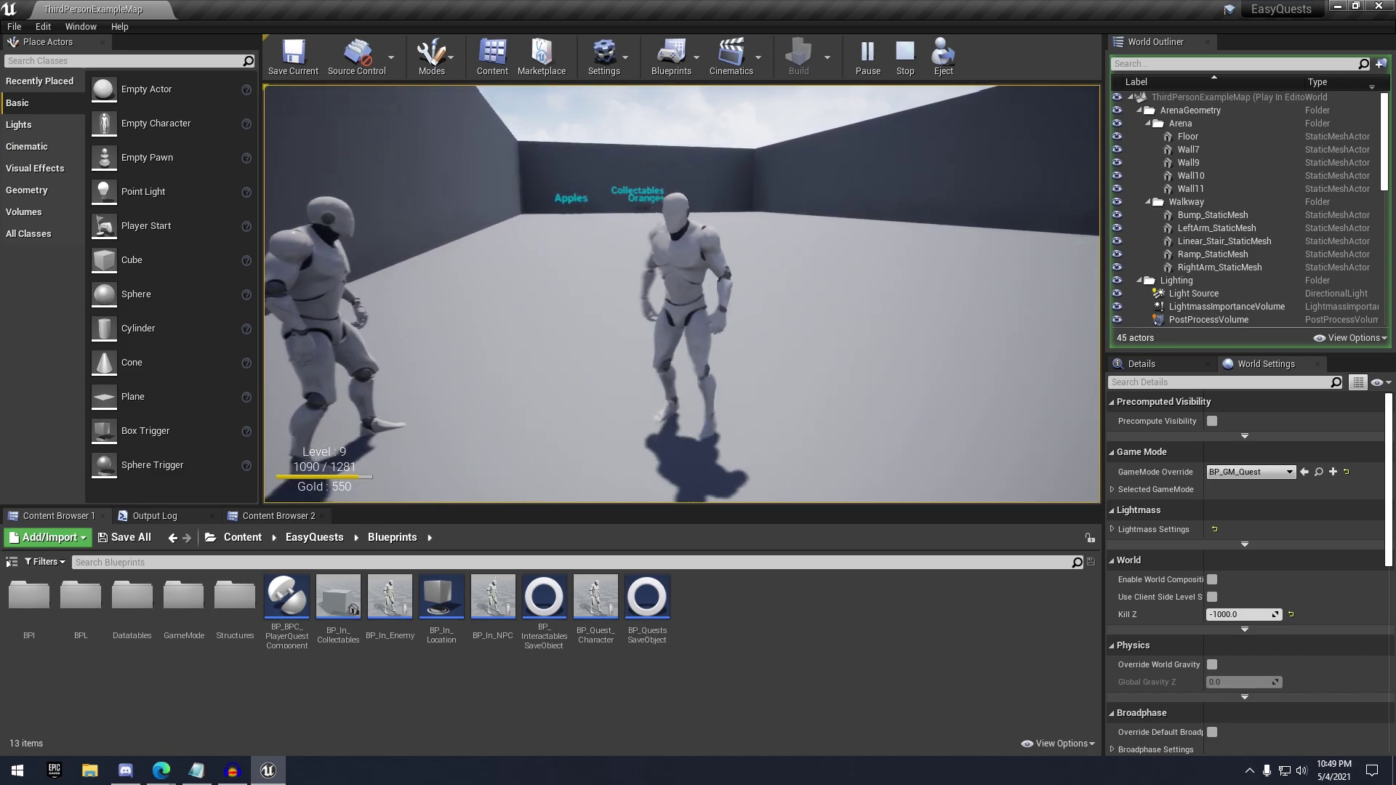
key("d")
key("Escape")
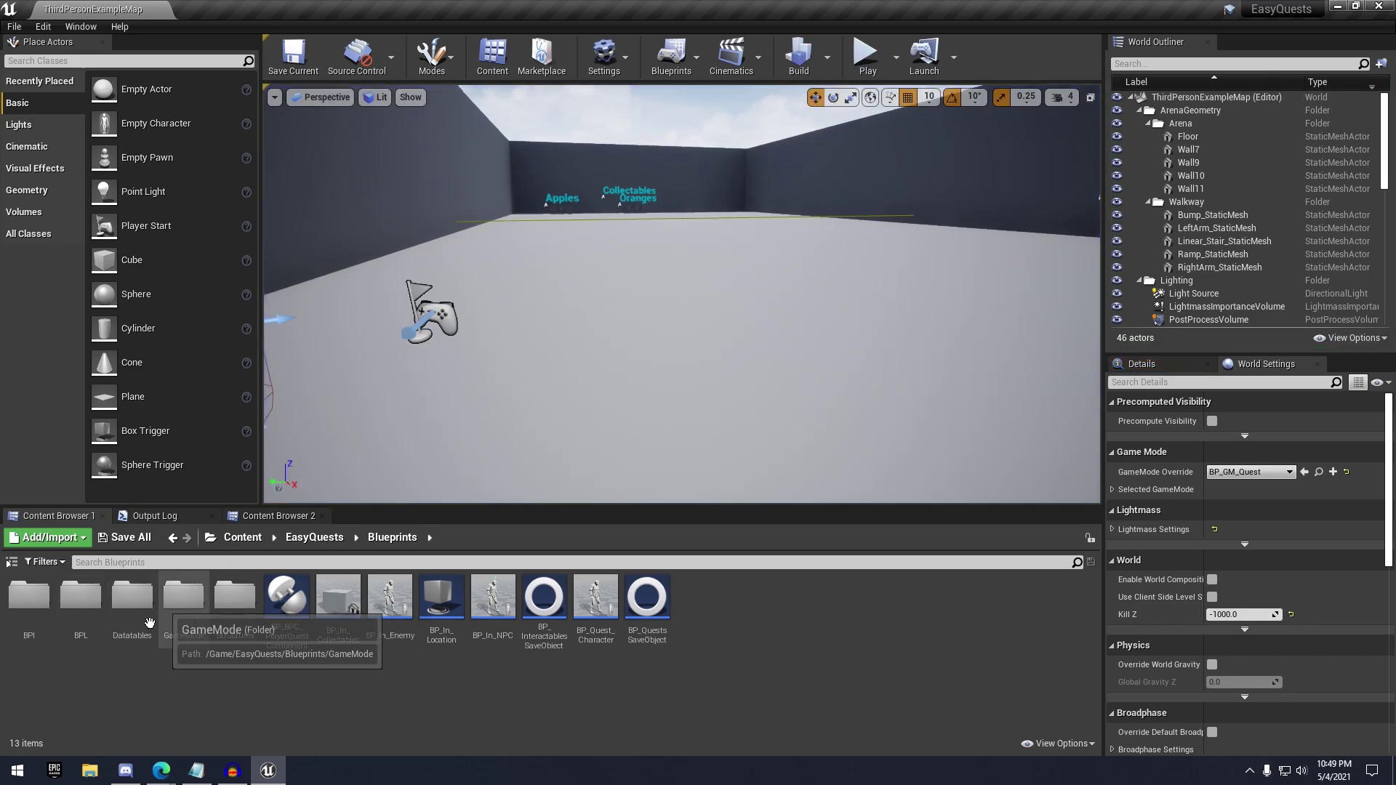
Look into the GameMode blueprint folder and return to the Blueprints folder
left_click(102, 618)
double_click(206, 630)
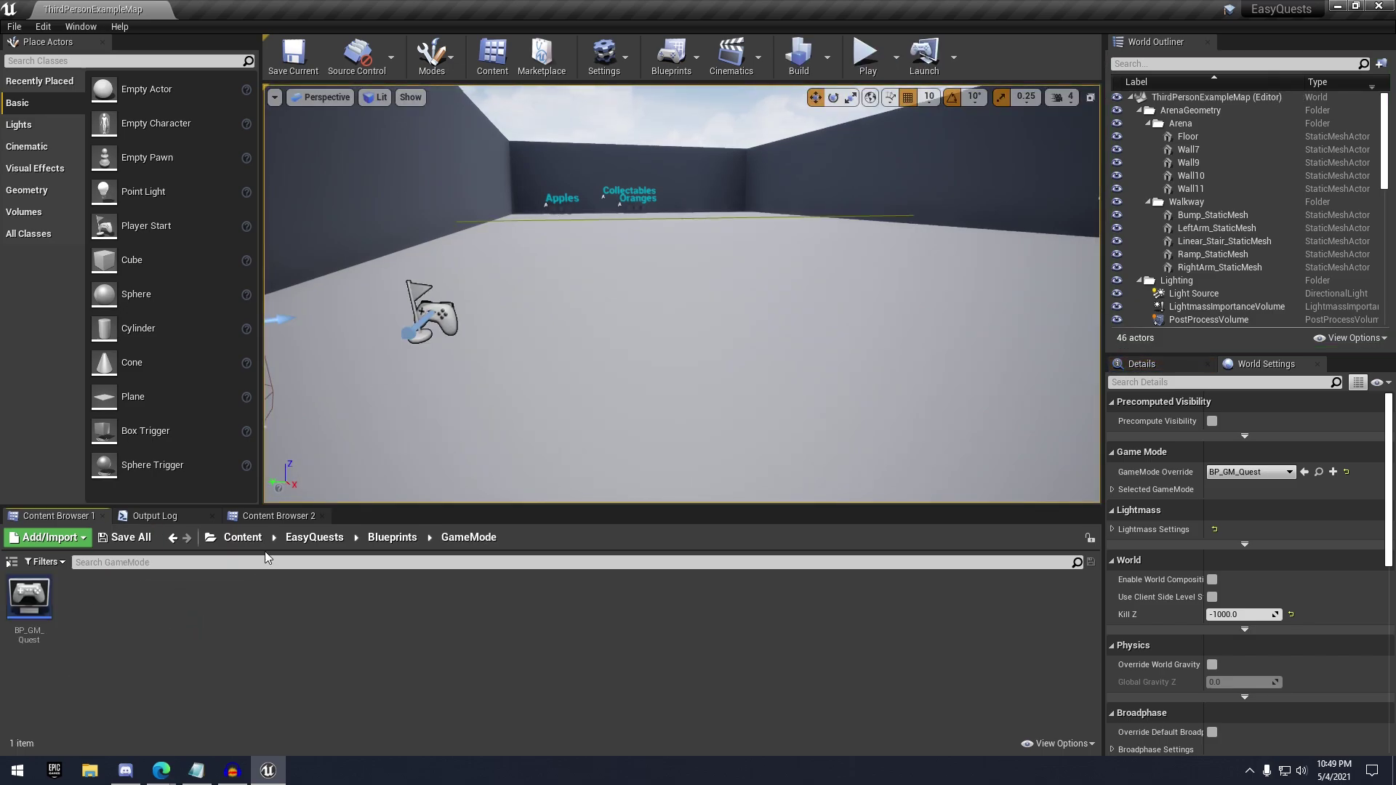
left_click(392, 536)
Open the DT_Quests data table from the Datatables folder, review its quest rows and columns, and close it
double_click(153, 622)
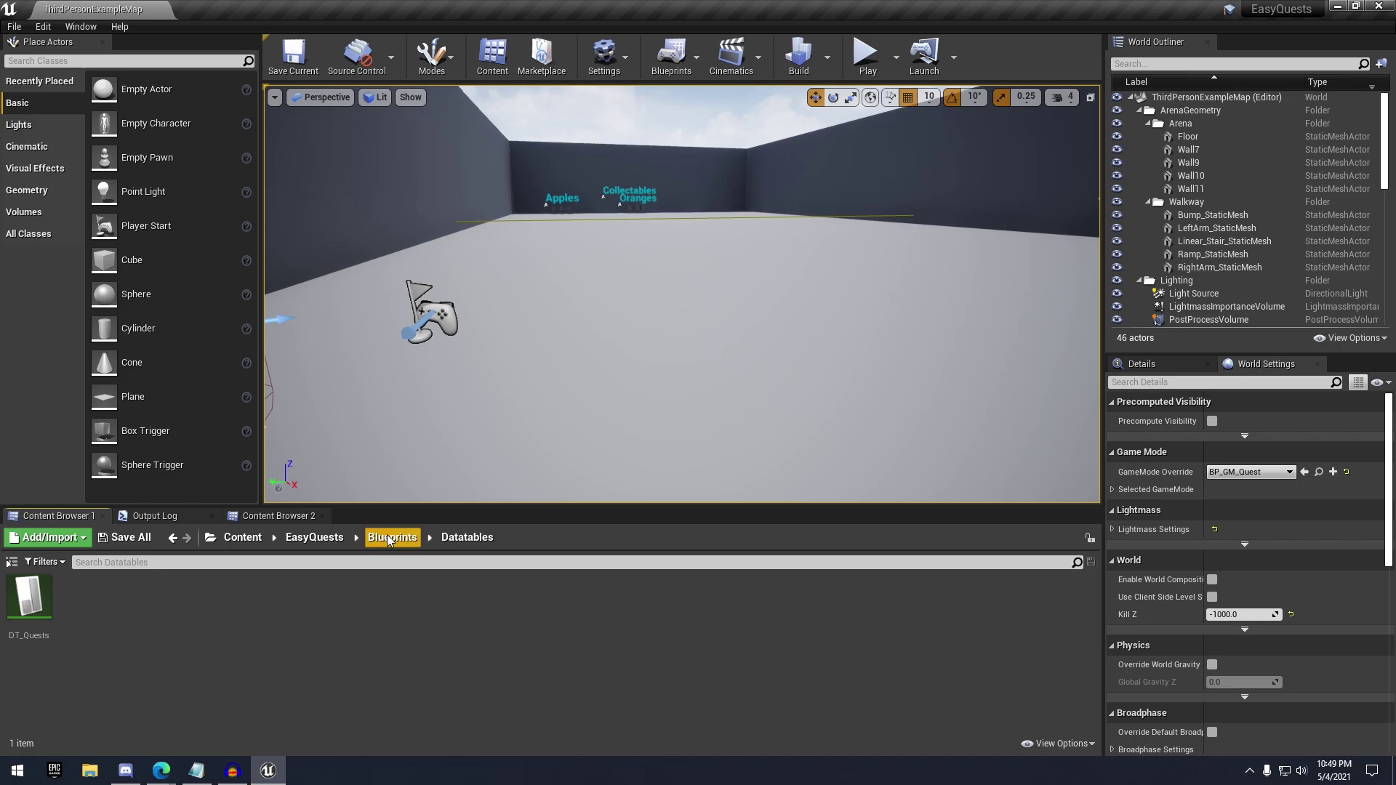
left_click(390, 538)
double_click(153, 622)
double_click(42, 614)
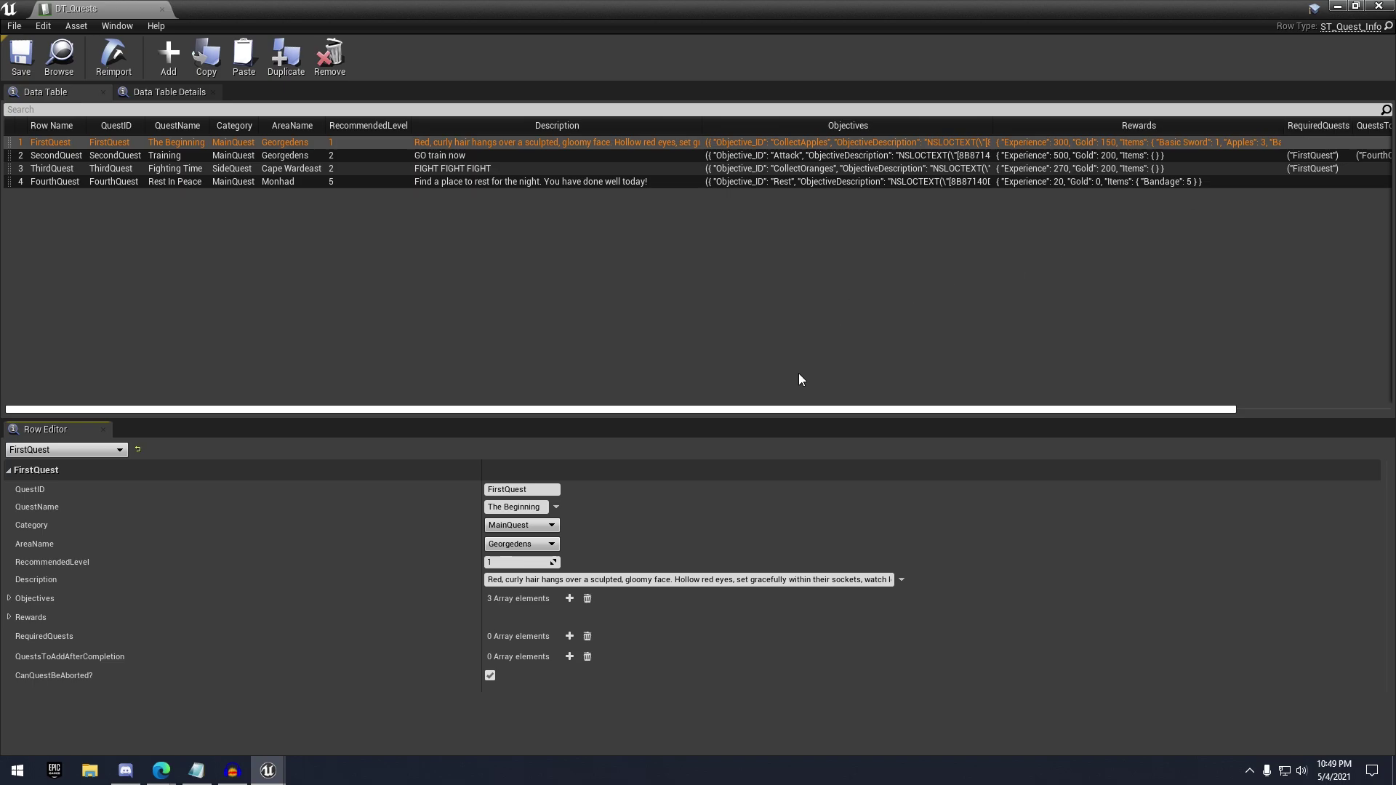
left_click_drag(798, 409, 562, 367)
left_click(161, 9)
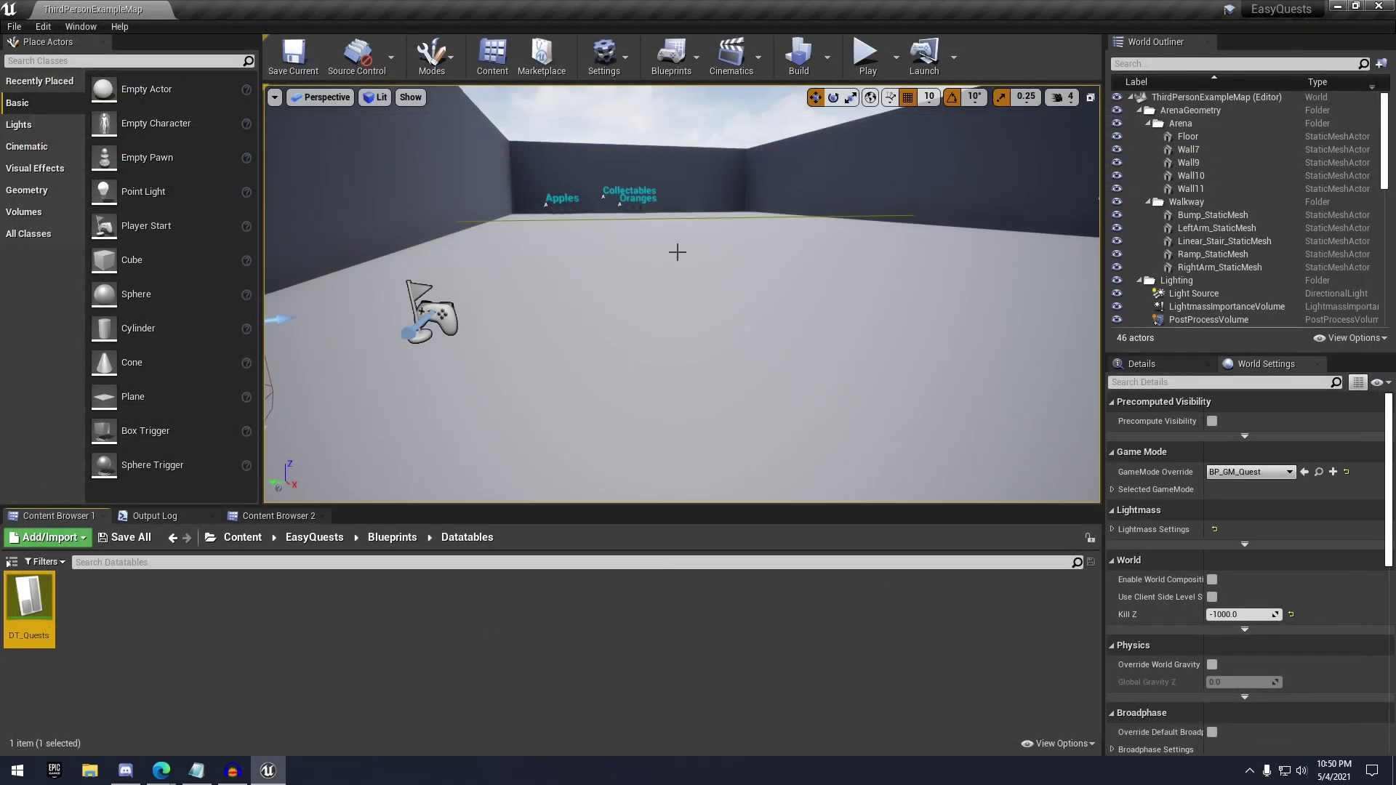
View the enumerations and structs in the Structures folder and return to the Content root
left_click(172, 537)
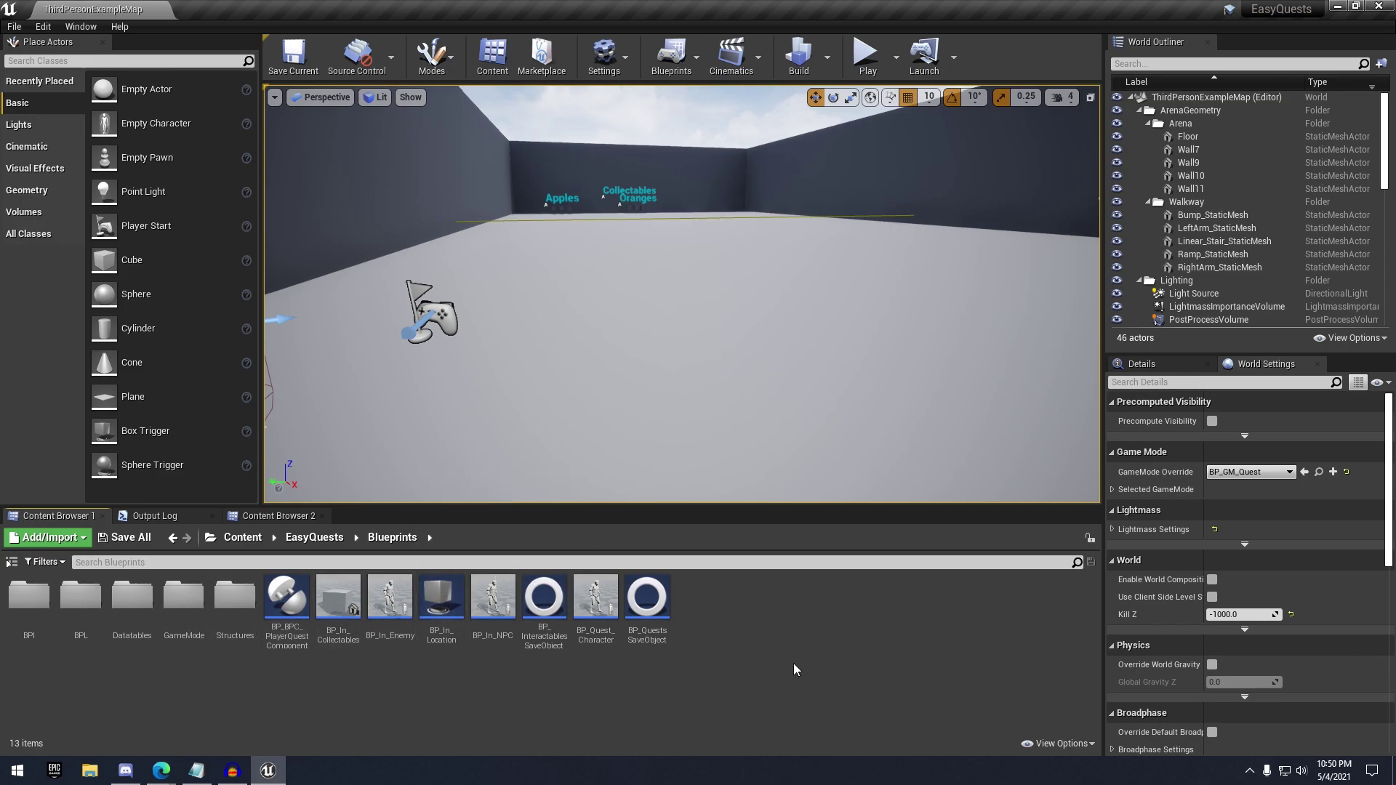
double_click(241, 626)
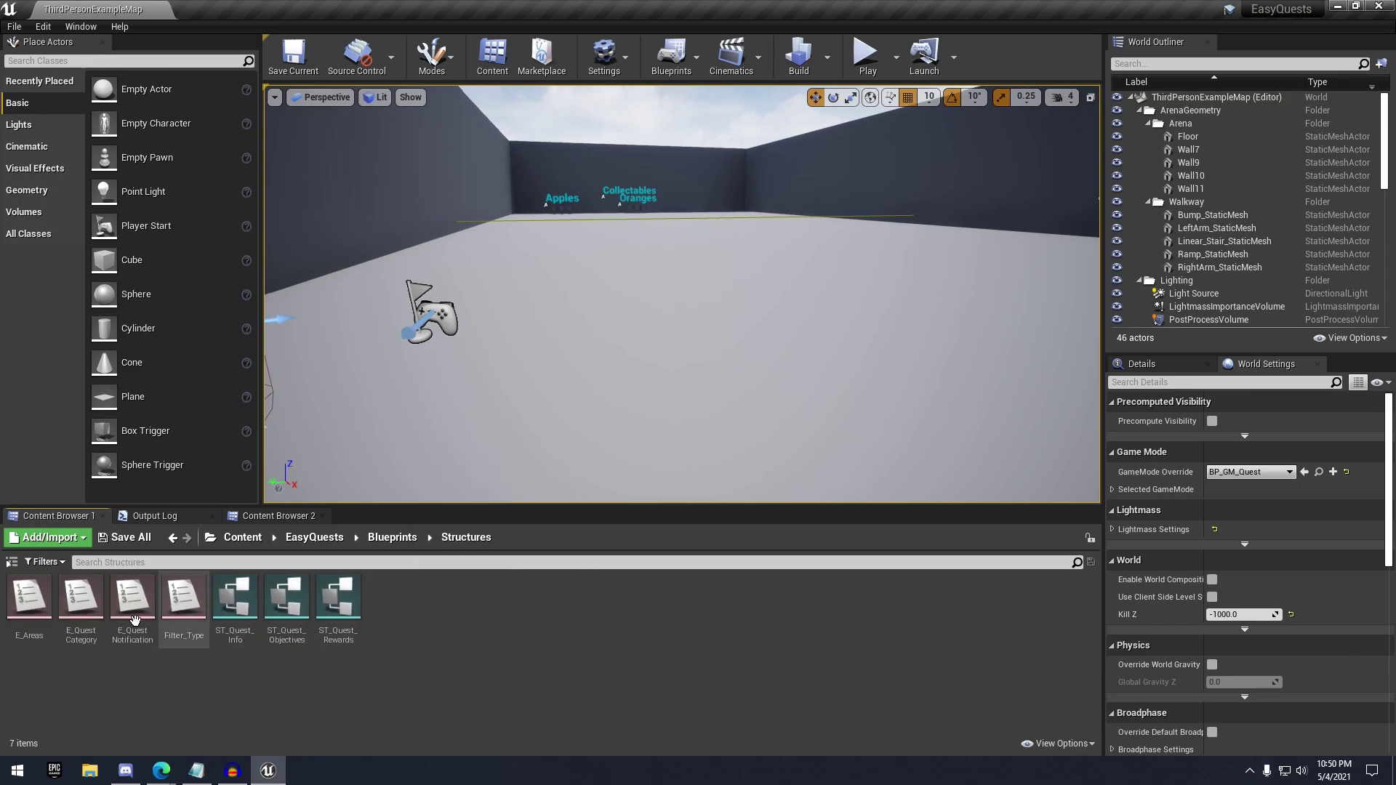
left_click(251, 541)
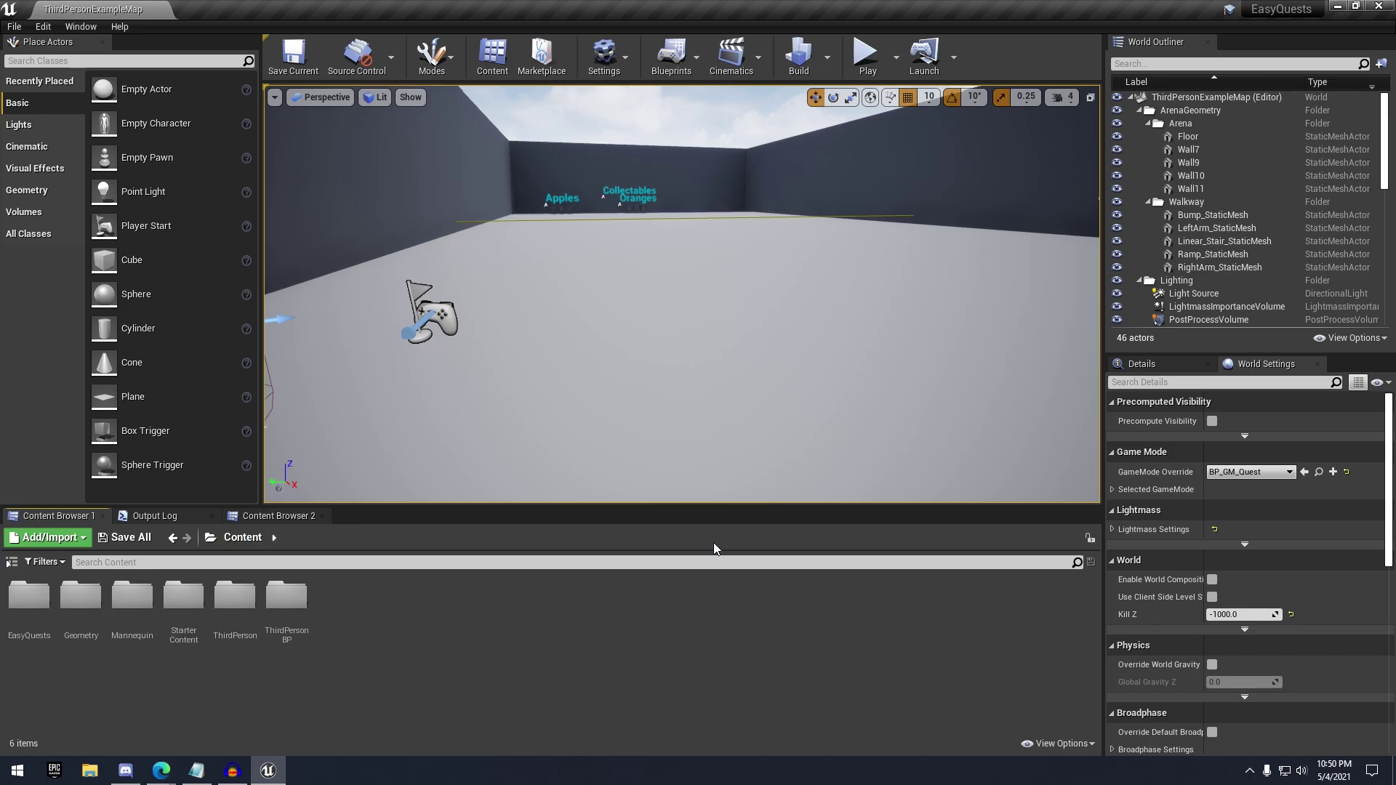
mouse_move(913, 262)
right_mouse_down()
mouse_move(938, 250)
mouse_move(917, 327)
mouse_move(924, 259)
right_mouse_up()
key("w")
key("s")
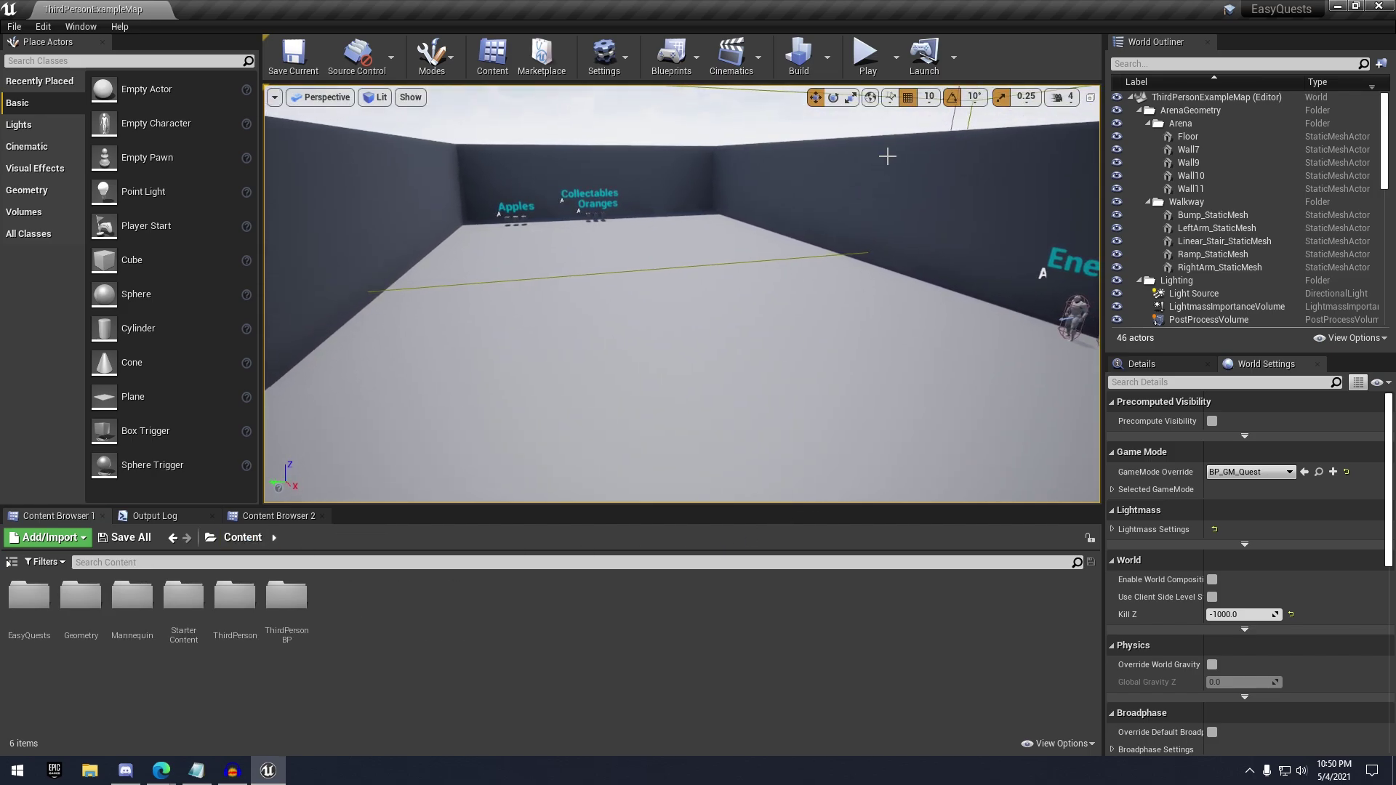